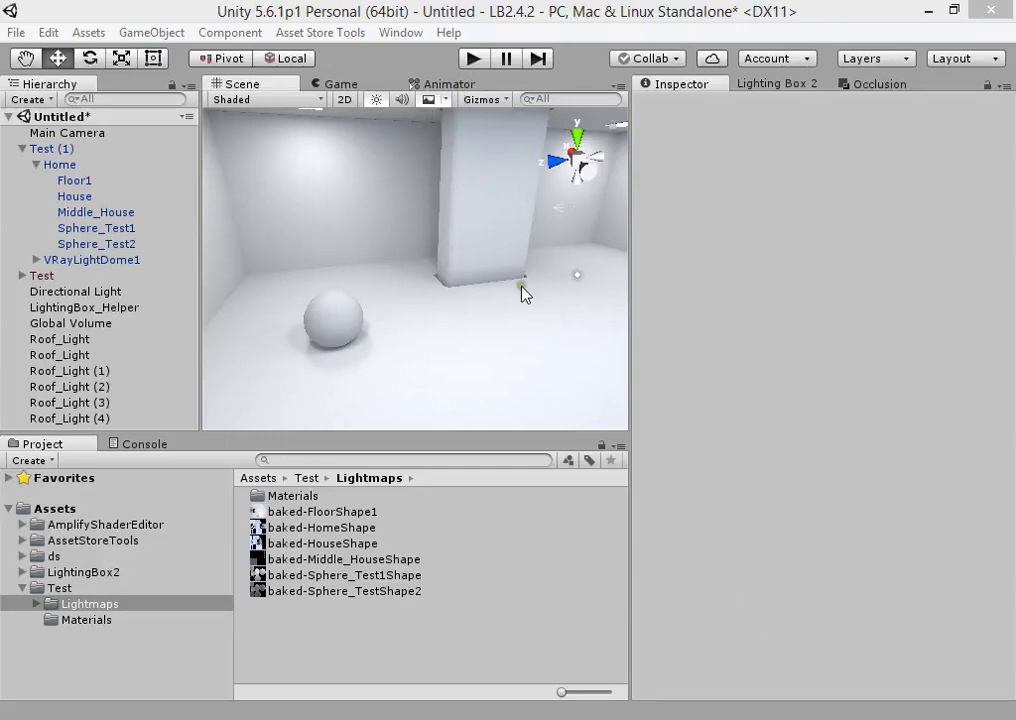
Step: Open a new Amplify Shader Editor canvas for an empty shader
{"action": "left_click", "coordinate": [449, 32]}
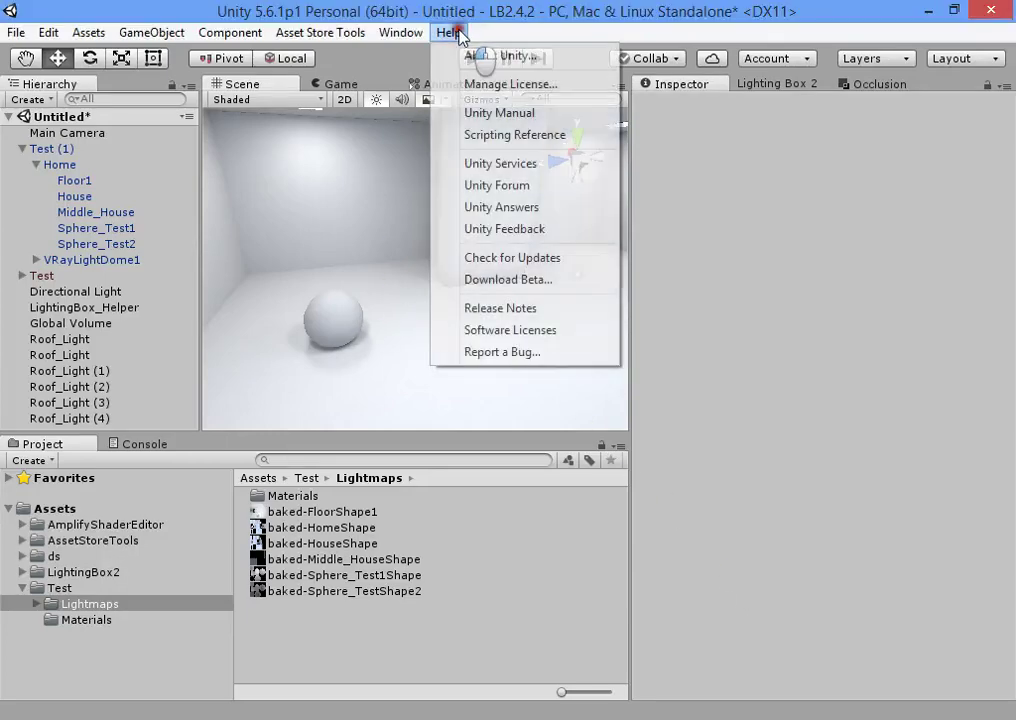
{"action": "mouse_move", "coordinate": [387, 42]}
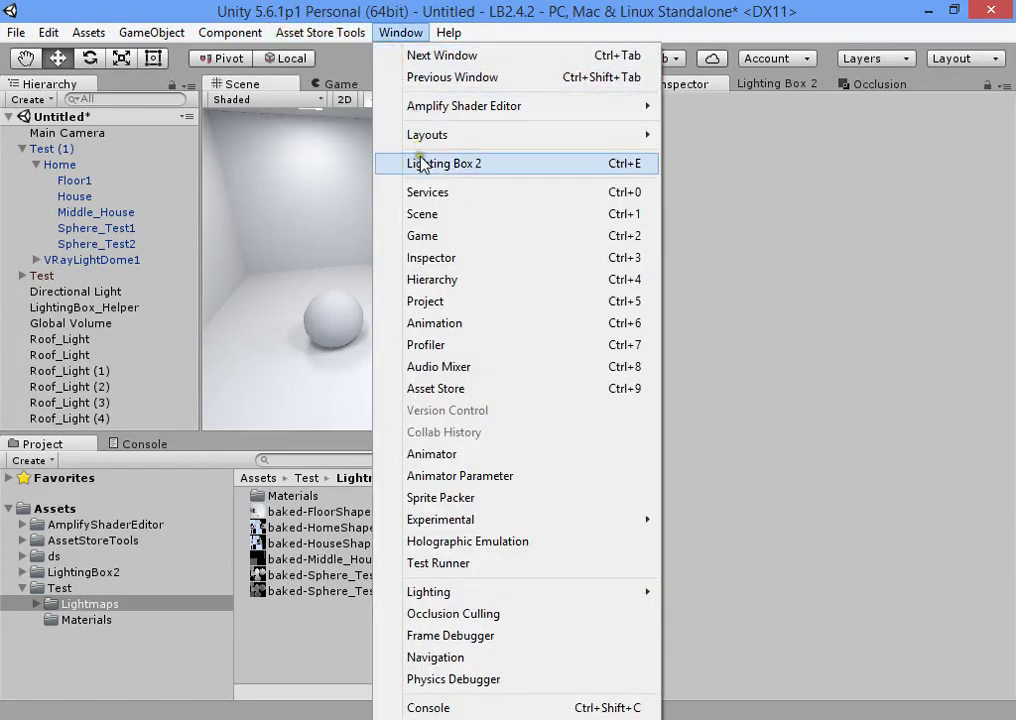
{"action": "mouse_move", "coordinate": [587, 107]}
{"action": "left_click", "coordinate": [693, 136]}
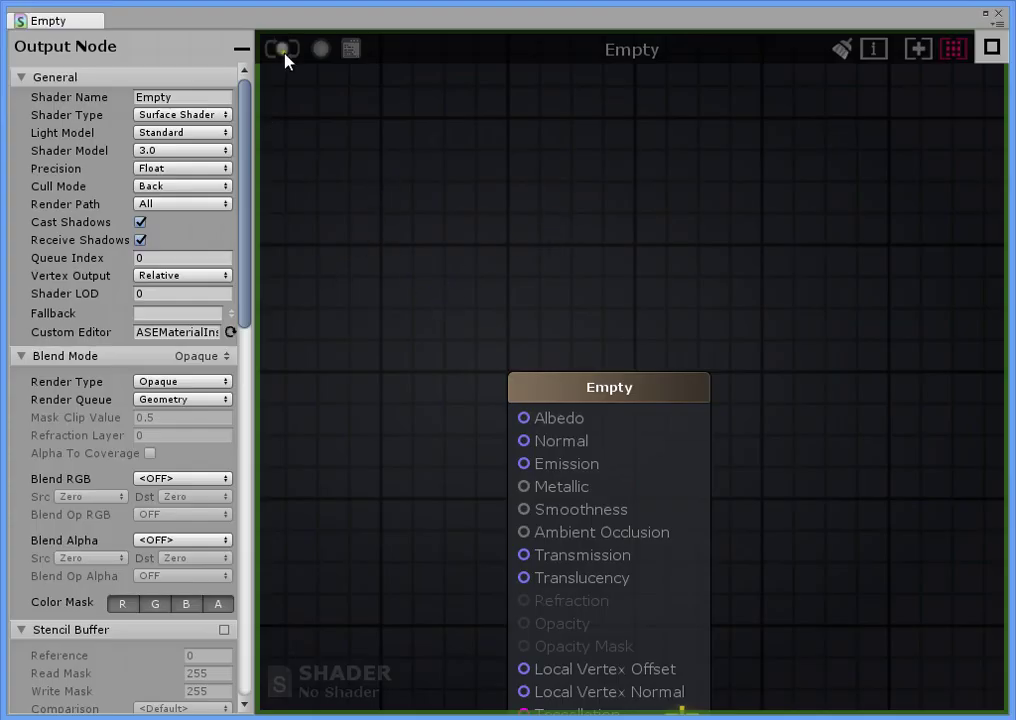
Step: Try to save the shader in the Test folder under the name Vray\Standard Specular
{"action": "left_click", "coordinate": [284, 52]}
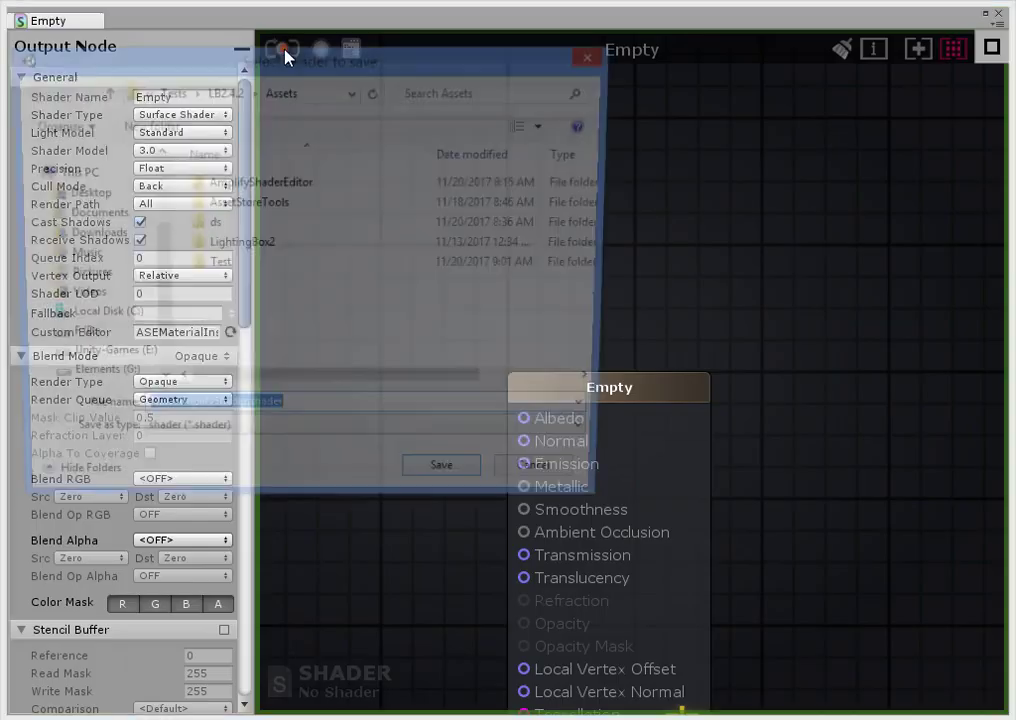
{"action": "double_click", "coordinate": [241, 268]}
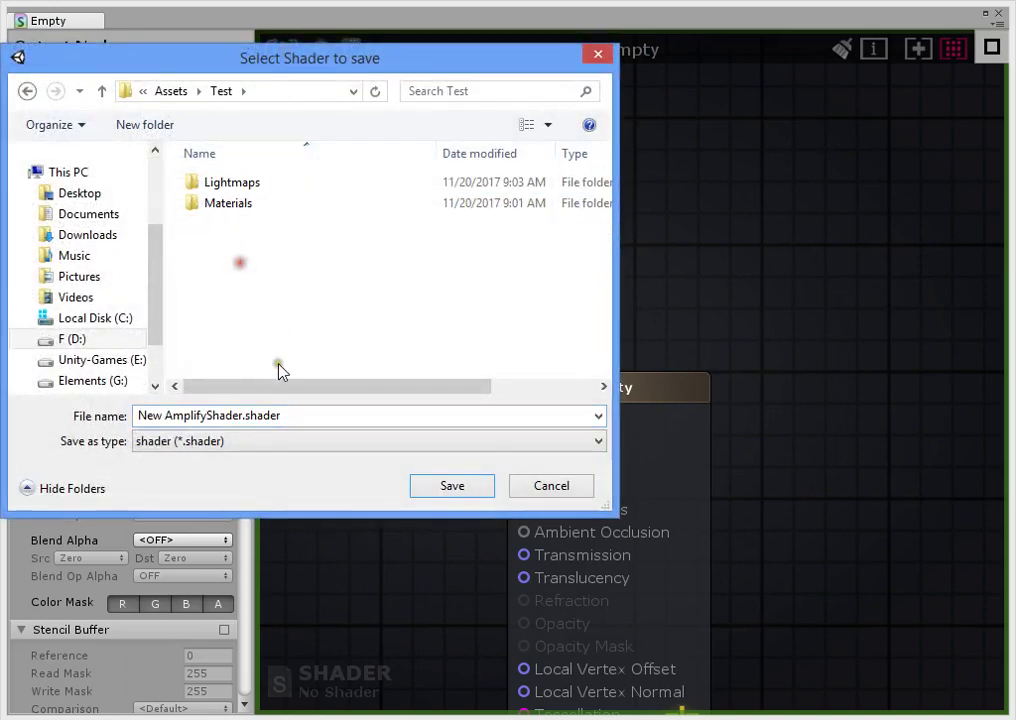
{"action": "left_click", "coordinate": [314, 414]}
{"action": "type", "text": "L"}
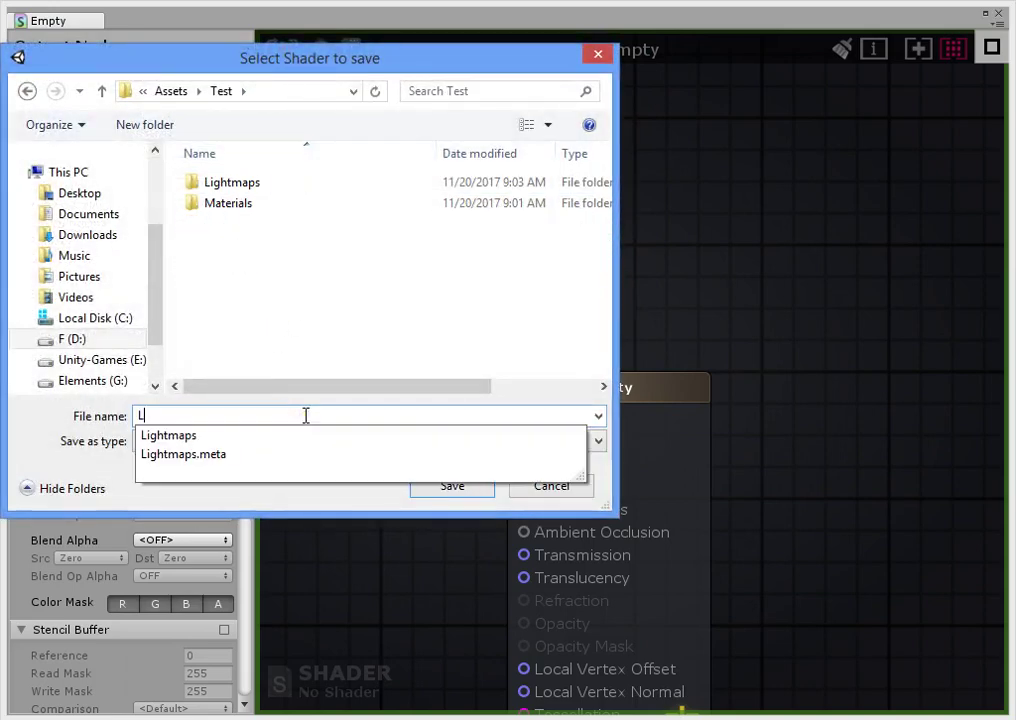
{"action": "type", "text": "ighting"}
{"action": "double_click", "coordinate": [306, 415]}
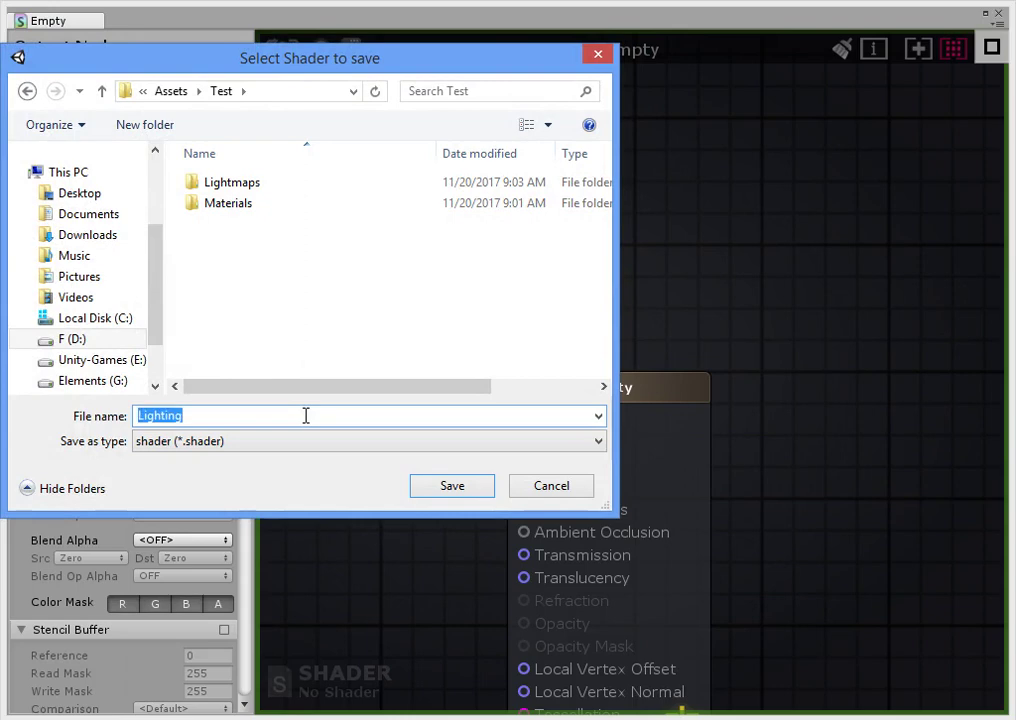
{"action": "type", "text": "Vray"}
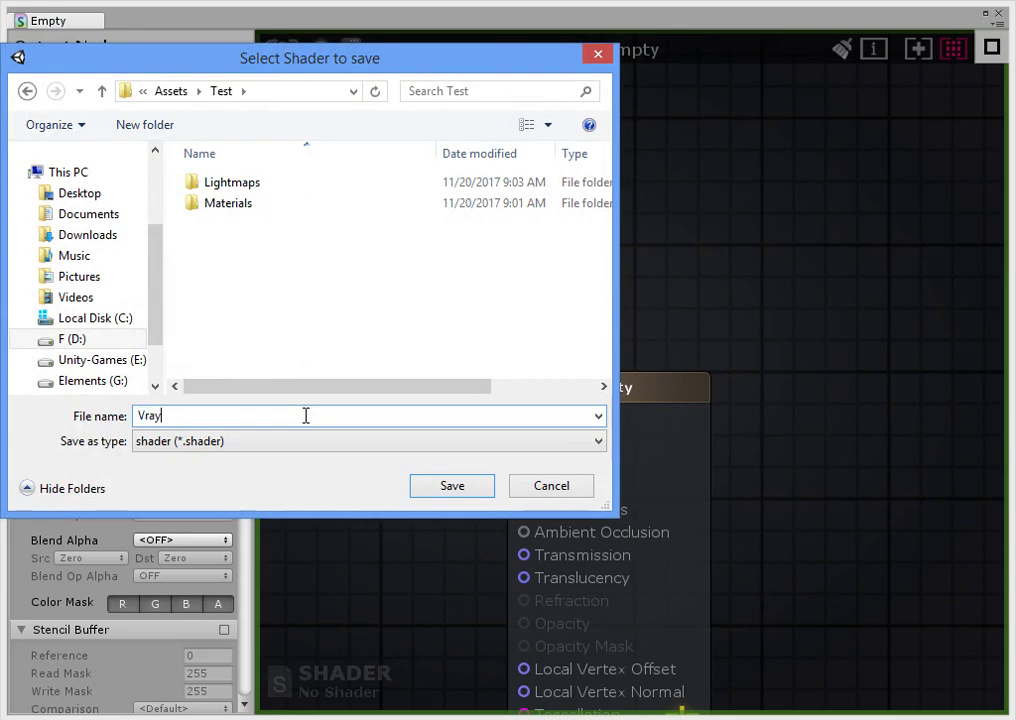
{"action": "type", "text": "\\Standard Specular"}
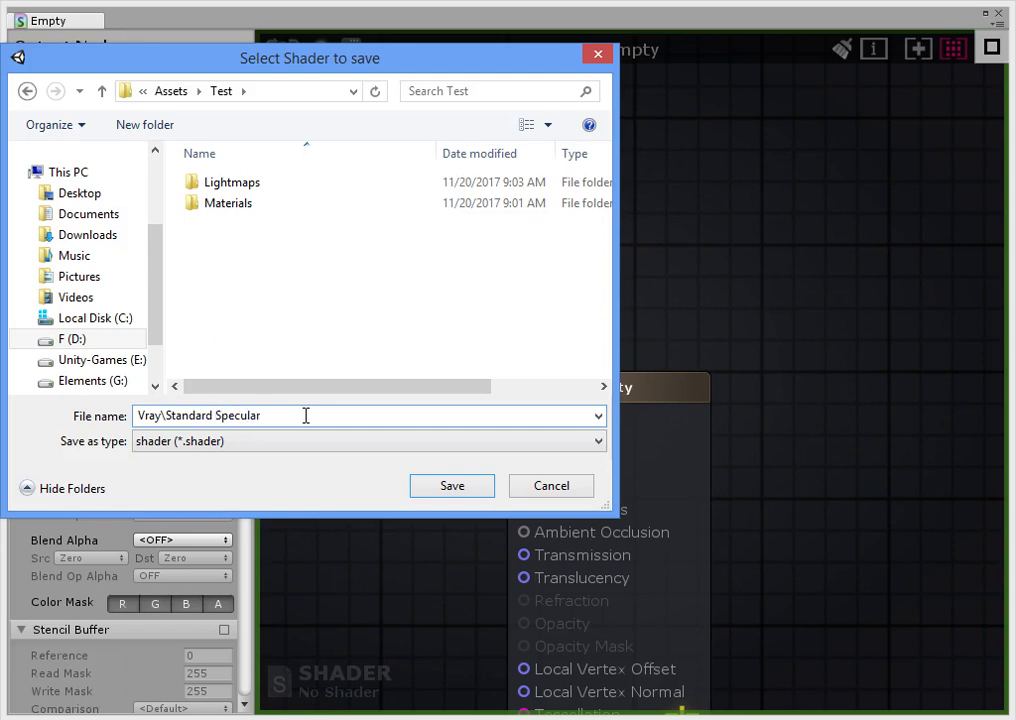
{"action": "key", "text": "ctrl+a"}
{"action": "key", "text": "Return"}
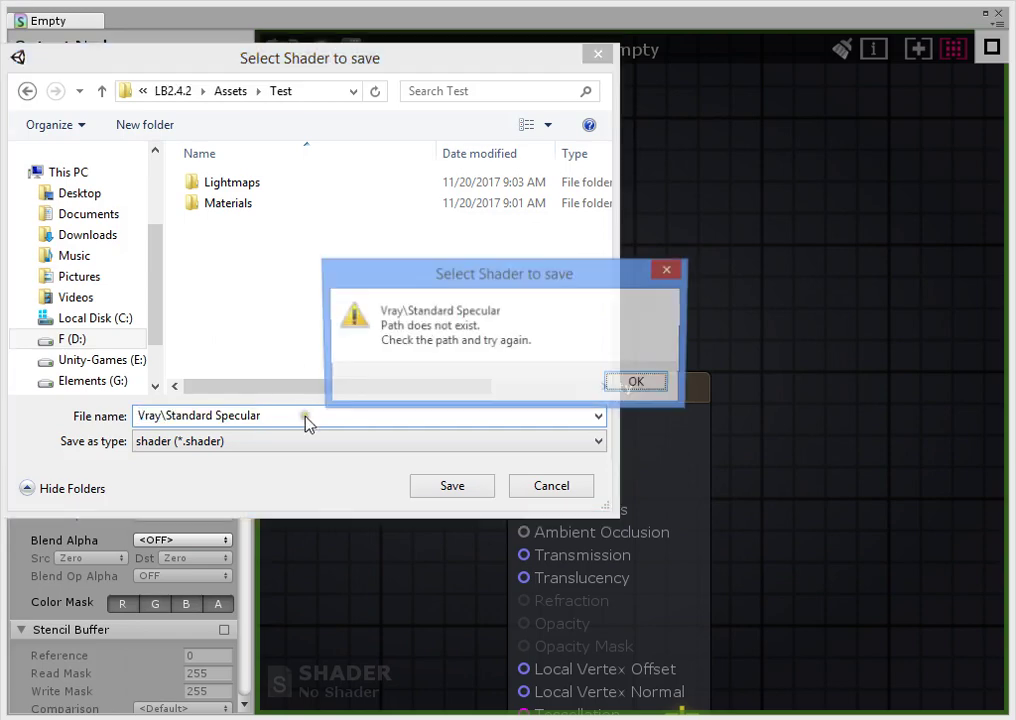
{"action": "left_click", "coordinate": [668, 383]}
Step: Shorten the file name to Standard Specular and save the shader in a new folder named Shader inside Test
{"action": "left_click", "coordinate": [176, 413]}
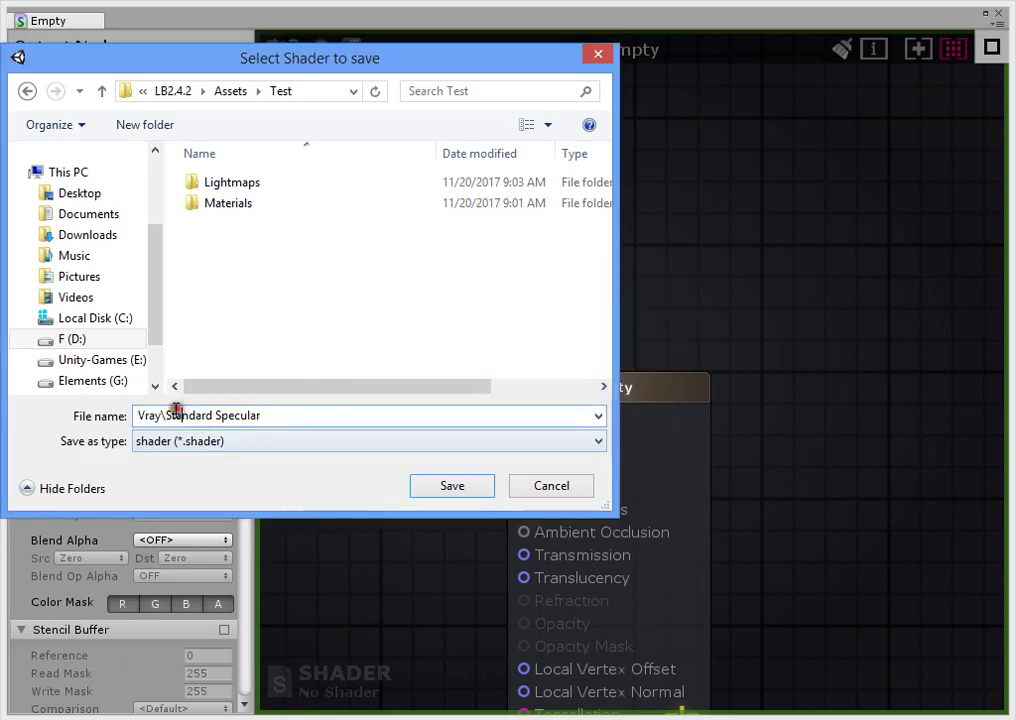
{"action": "left_click_drag", "start_coordinate": [166, 413], "coordinate": [68, 421]}
{"action": "key", "text": "BackSpace"}
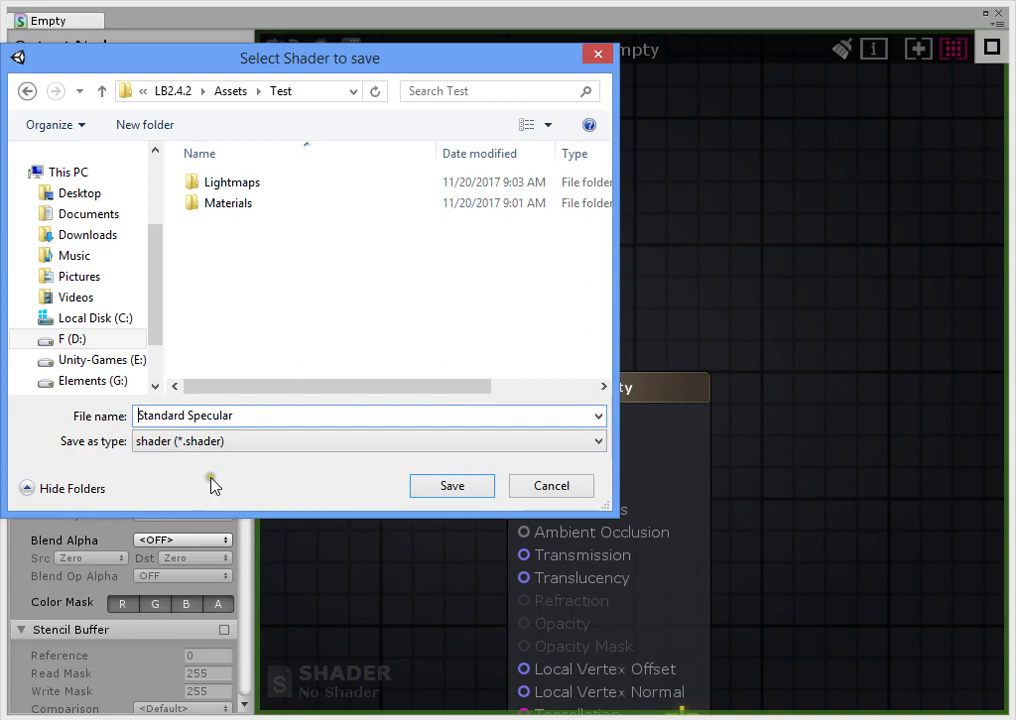
{"action": "left_click", "coordinate": [183, 127]}
{"action": "type", "text": "Shader"}
{"action": "key", "text": "Return"}
{"action": "key", "text": "Return"}
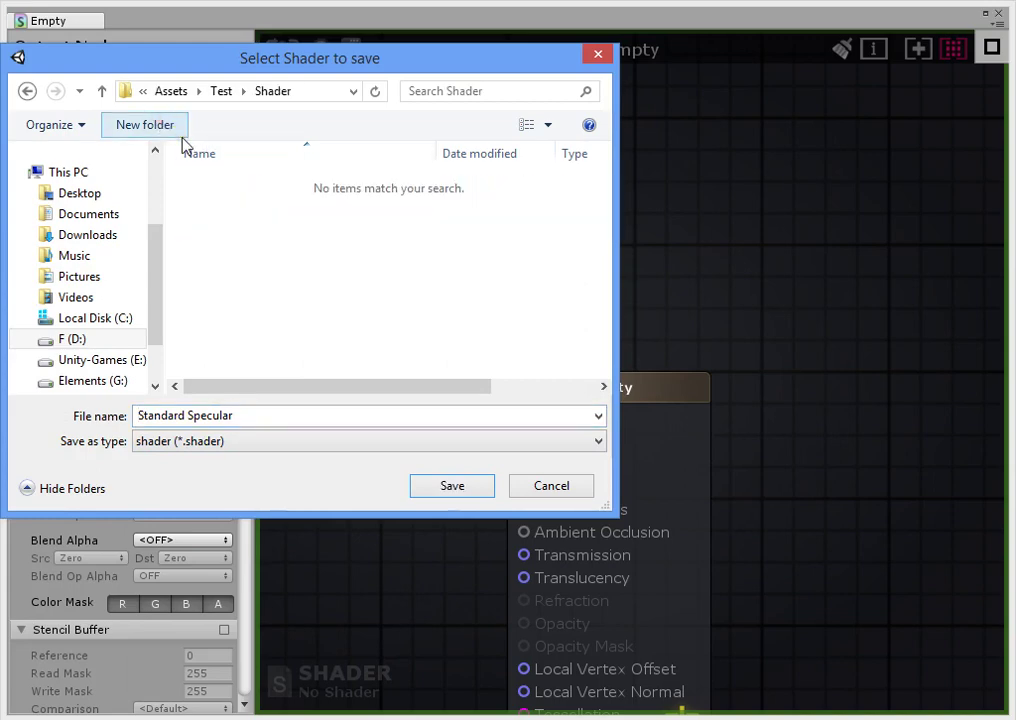
{"action": "left_click", "coordinate": [465, 490]}
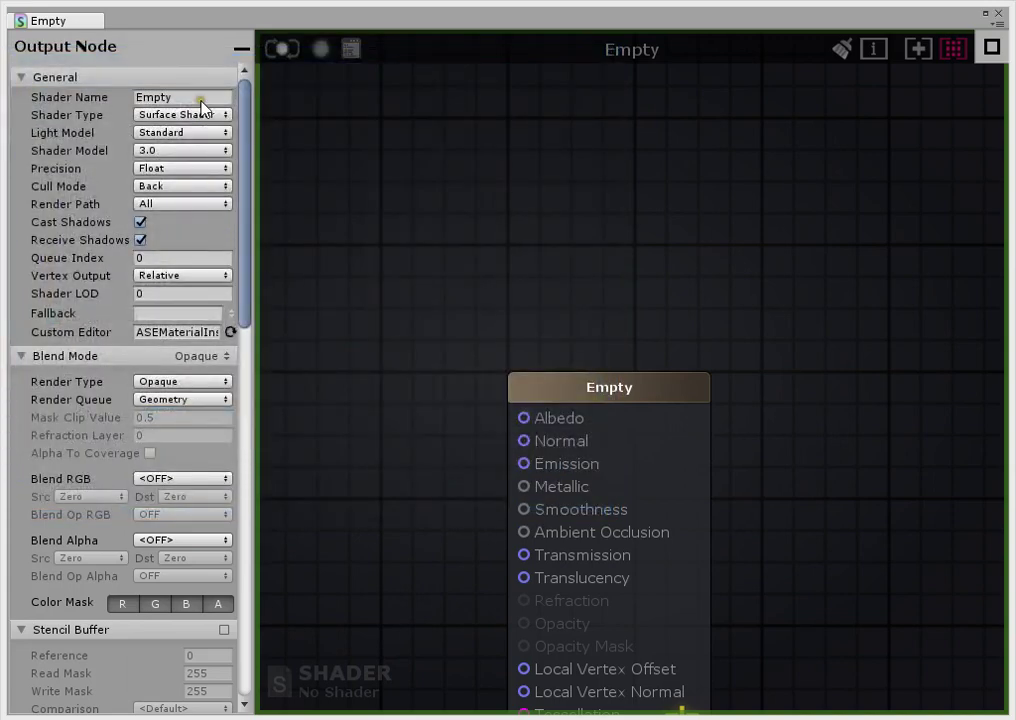
Step: Set the output node's shader name to VrayStandard Specular
{"action": "left_click", "coordinate": [199, 101]}
{"action": "type", "text": "Standard Specular"}
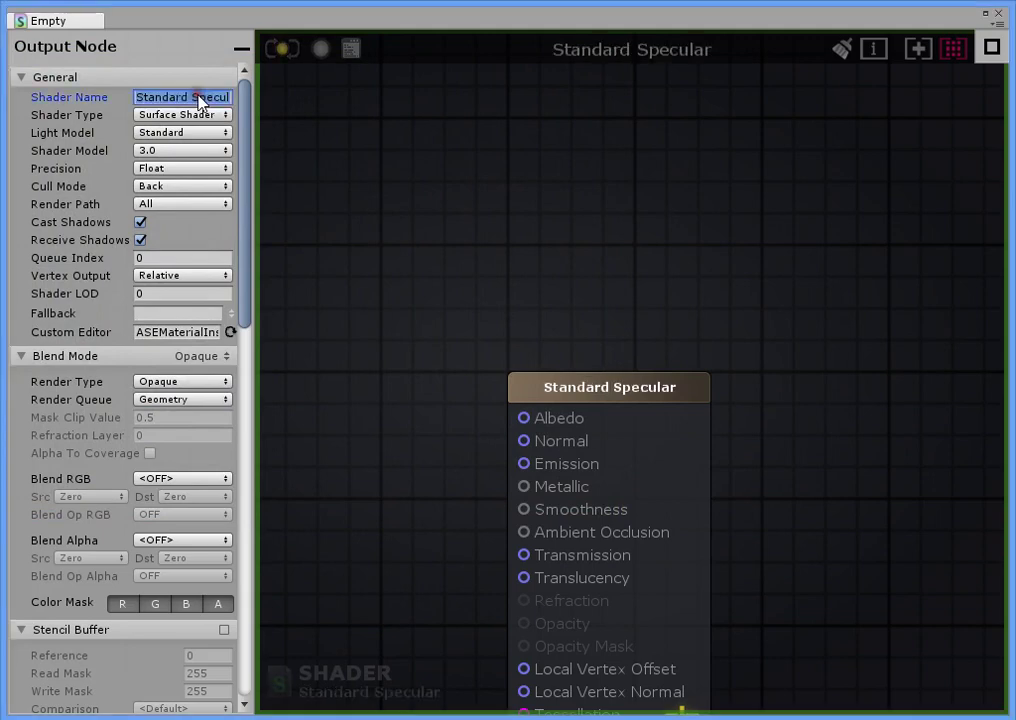
{"action": "key", "text": "Home"}
{"action": "type", "text": "Vray"}
{"action": "left_click_drag", "start_coordinate": [216, 97], "coordinate": [68, 91]}
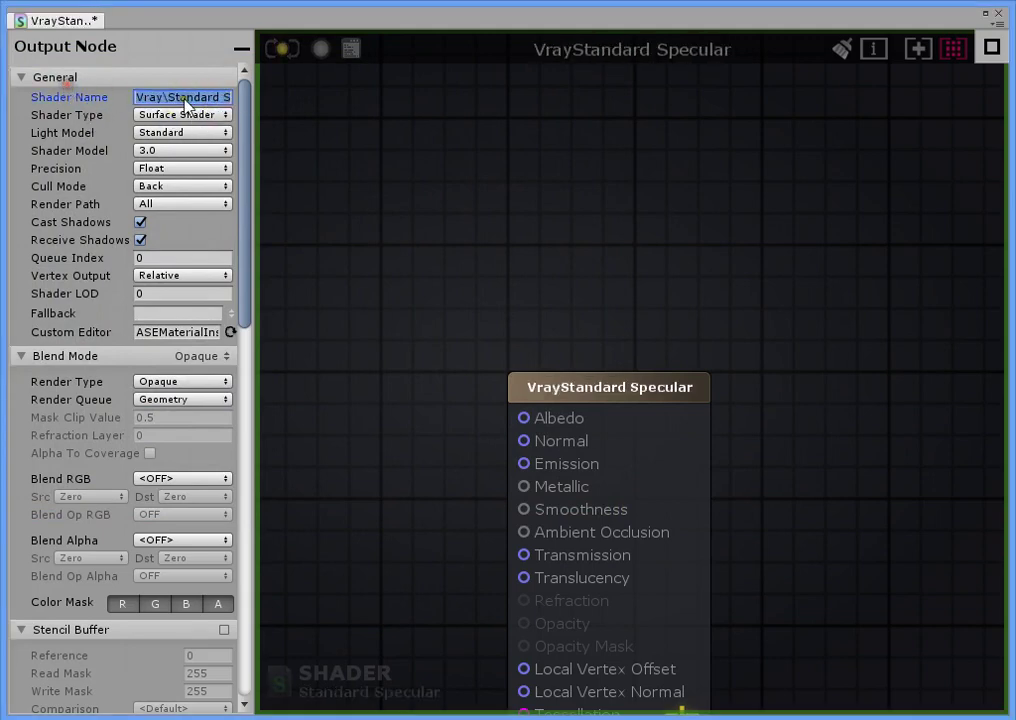
{"action": "left_click_drag", "start_coordinate": [186, 98], "coordinate": [374, 92]}
{"action": "key", "text": "Return"}
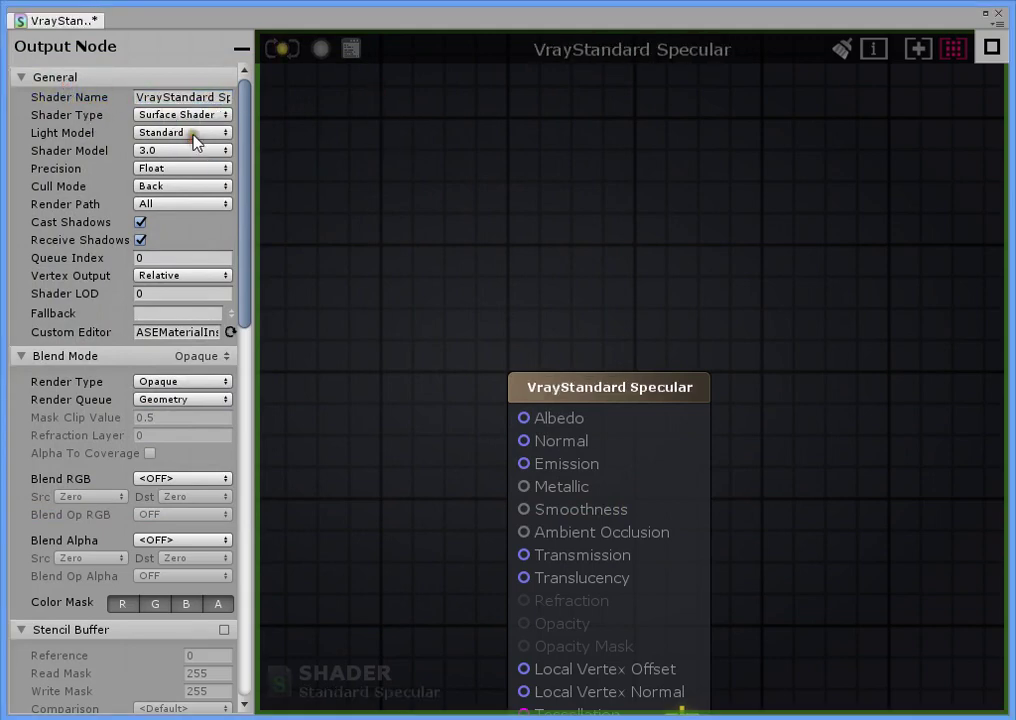
Step: Set the shader's light model to Standard Specular
{"action": "left_click", "coordinate": [195, 133]}
{"action": "left_click", "coordinate": [210, 178]}
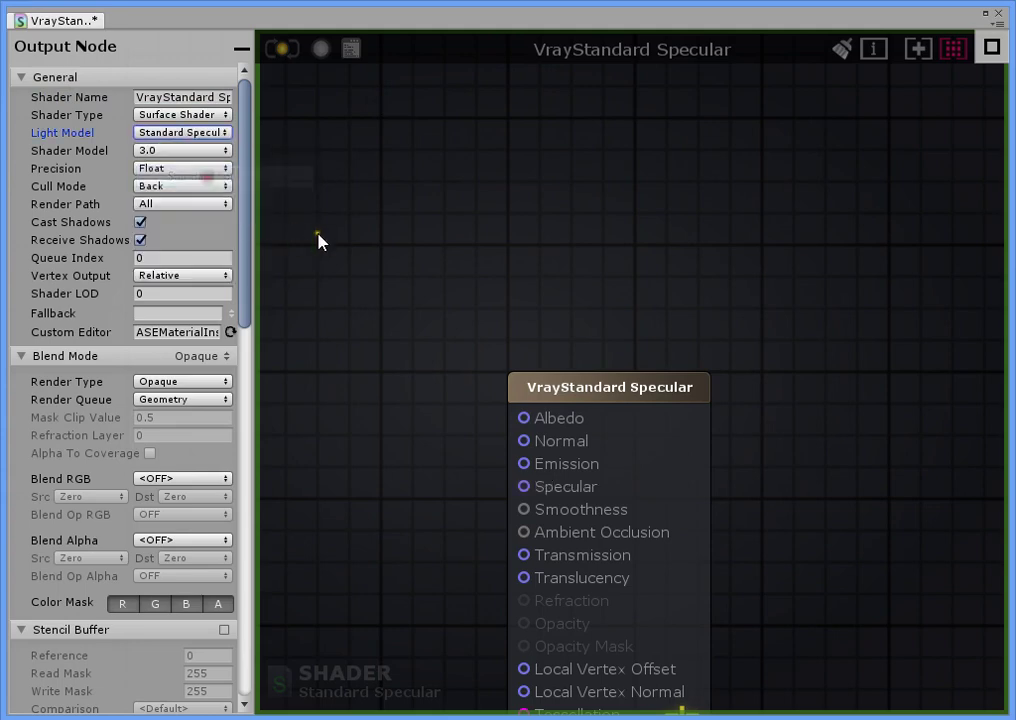
{"action": "left_click", "coordinate": [358, 261]}
{"action": "middle_click_drag", "start_coordinate": [389, 456], "coordinate": [528, 393]}
{"action": "scroll", "coordinate": [546, 330], "scroll_direction": "down", "scroll_amount": 5}
{"action": "scroll", "coordinate": [554, 341], "scroll_direction": "up", "scroll_amount": 5}
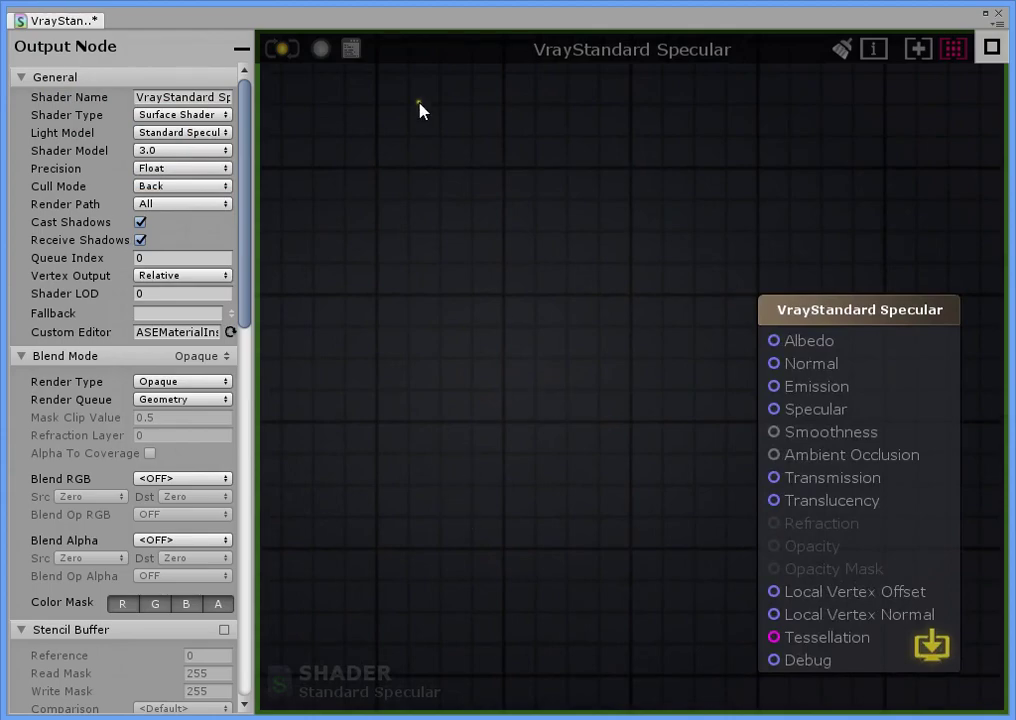
Step: Reposition the shader editor window lower so that Unity's main menu bar is uncovered
{"action": "mouse_move", "coordinate": [400, 36]}
{"action": "left_mouse_down"}
{"action": "mouse_move", "coordinate": [383, 502]}
{"action": "mouse_move", "coordinate": [396, 38]}
{"action": "left_mouse_up"}
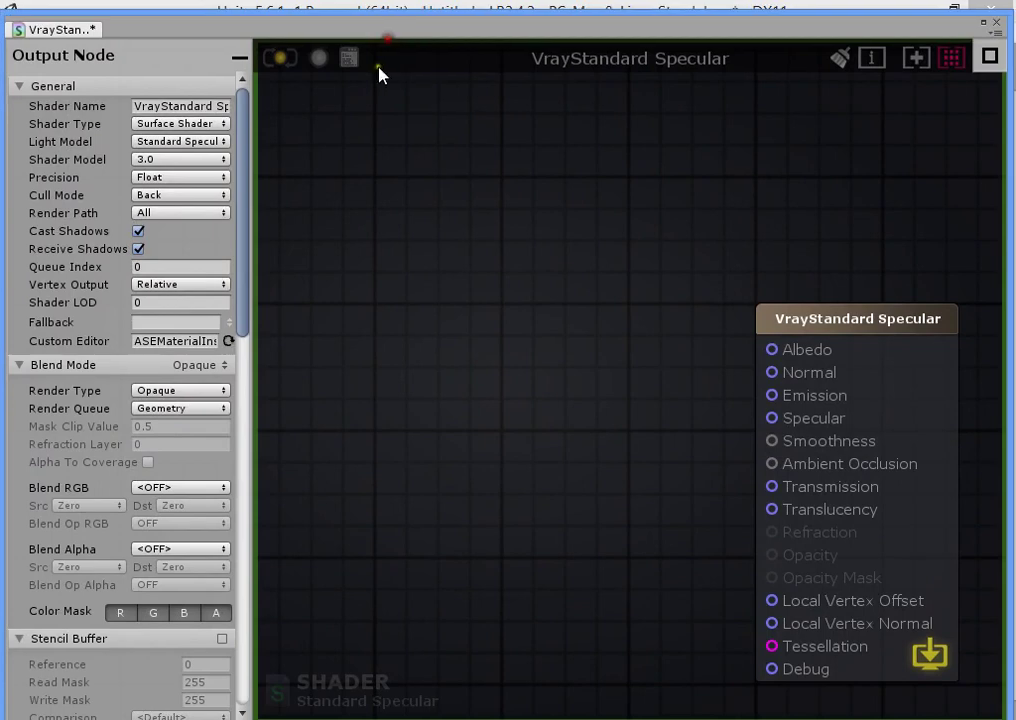
{"action": "left_click", "coordinate": [198, 150]}
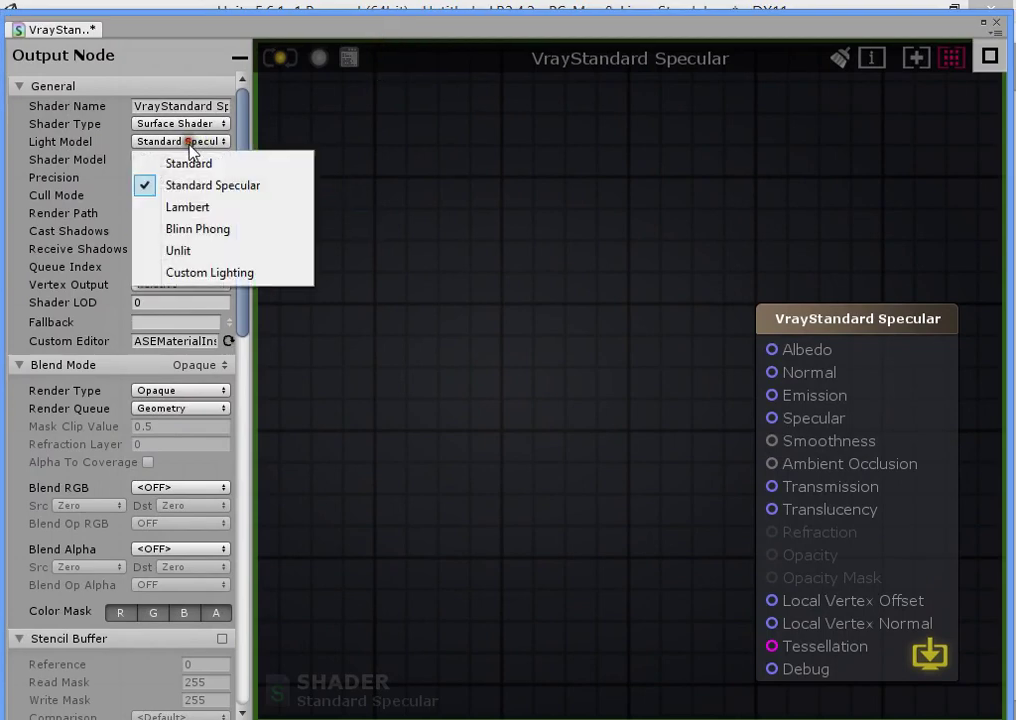
{"action": "left_click", "coordinate": [347, 197]}
{"action": "left_click_drag", "start_coordinate": [348, 29], "coordinate": [430, 58]}
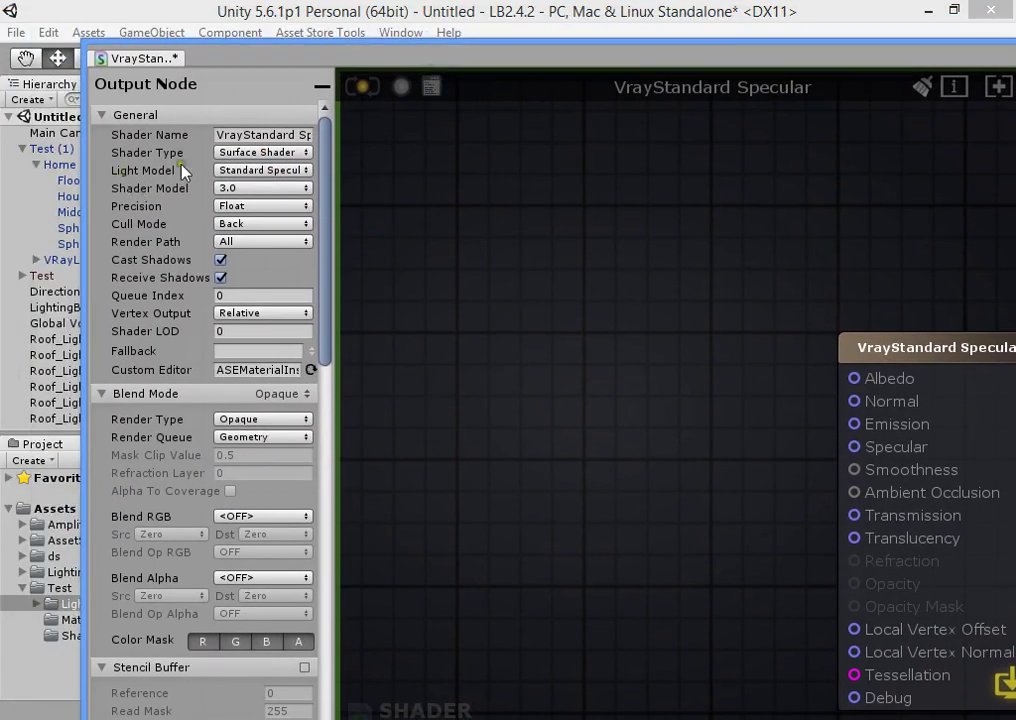
{"action": "left_click_drag", "start_coordinate": [250, 75], "coordinate": [170, 73]}
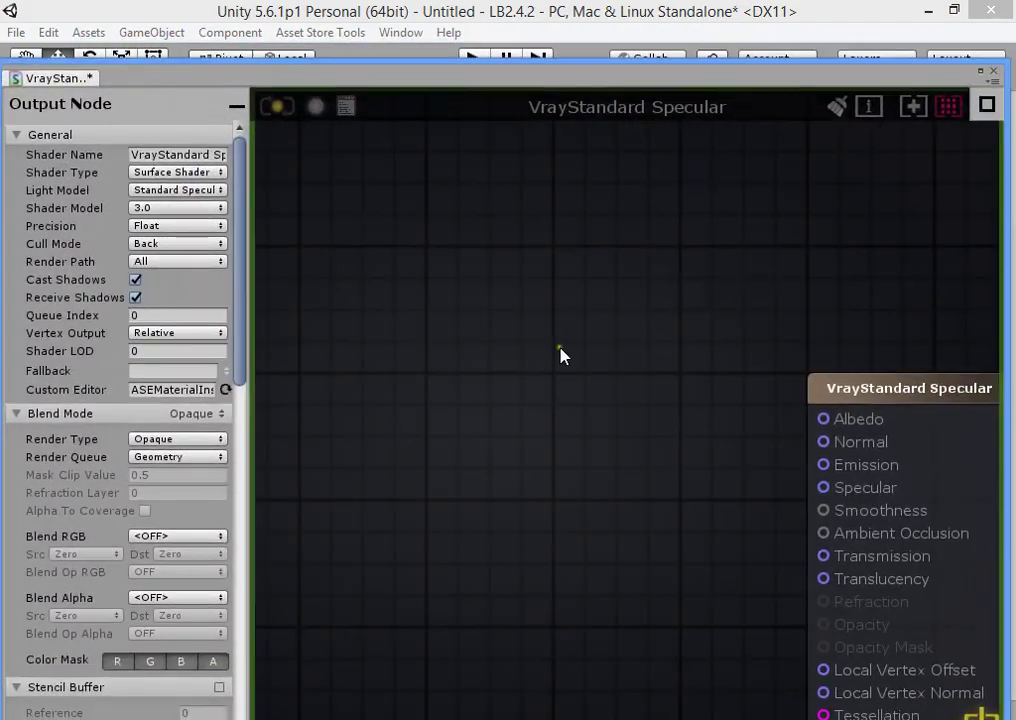
Step: Add a Texture Sample node to the canvas, well apart from the output node on its input side
{"action": "key", "text": "t"}
{"action": "left_click", "coordinate": [421, 246]}
{"action": "left_click_drag", "start_coordinate": [508, 269], "coordinate": [397, 230]}
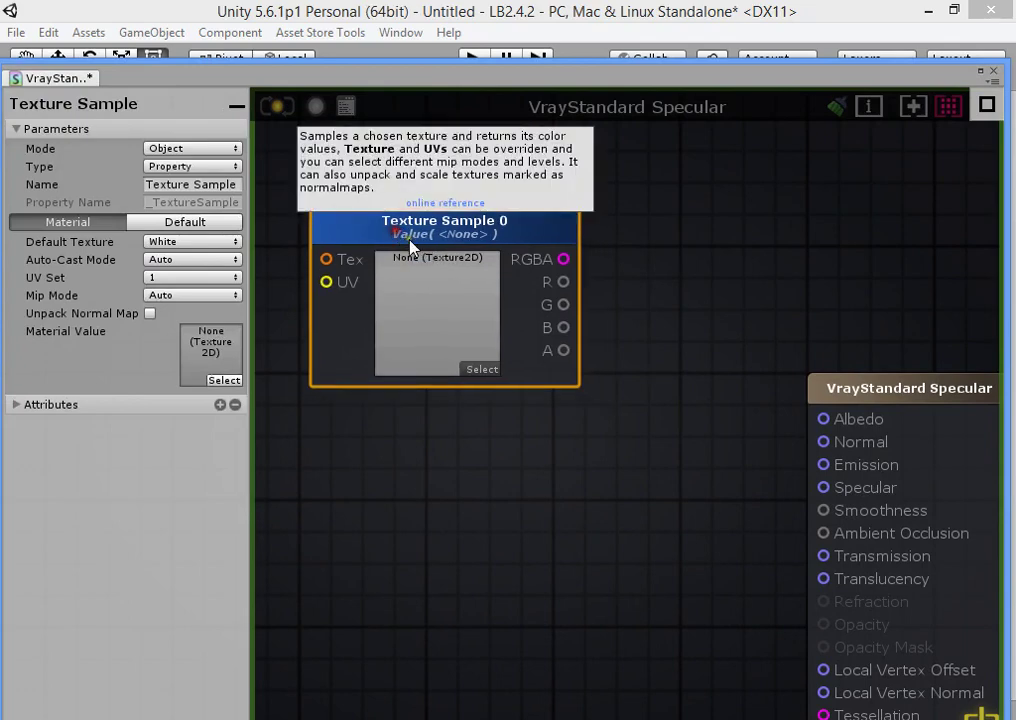
Step: Rename the Texture Sample node to MainTex
{"action": "left_click", "coordinate": [223, 184]}
{"action": "type", "text": "Al"}
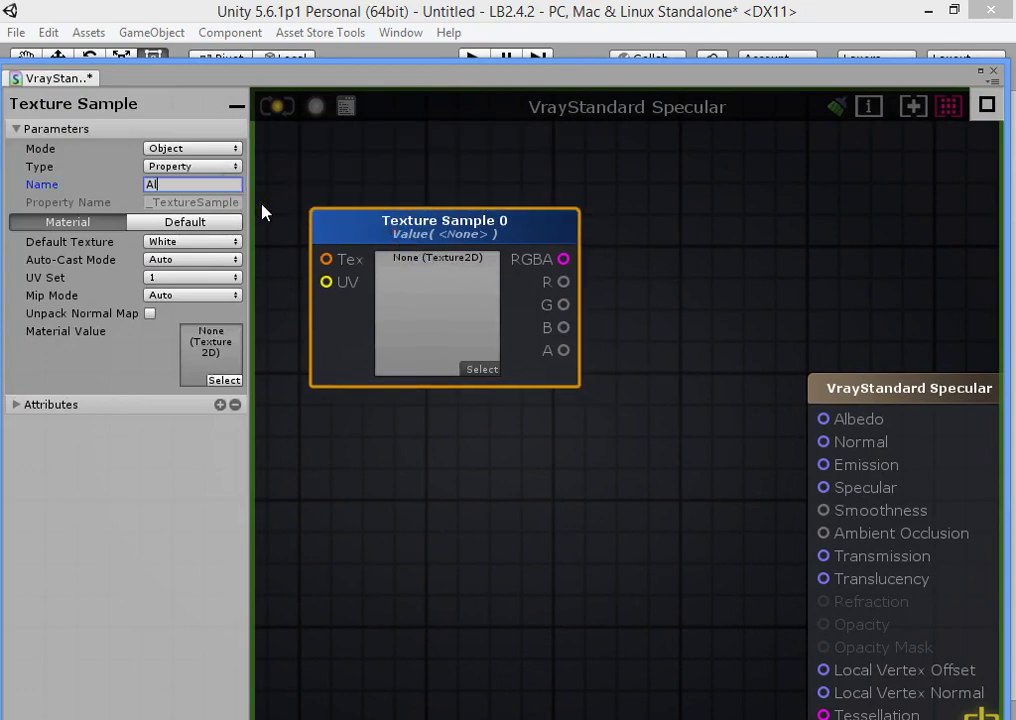
{"action": "type", "text": "bedo"}
{"action": "key", "text": "ctrl+a"}
{"action": "type", "text": "MainTex"}
{"action": "left_click", "coordinate": [340, 168]}
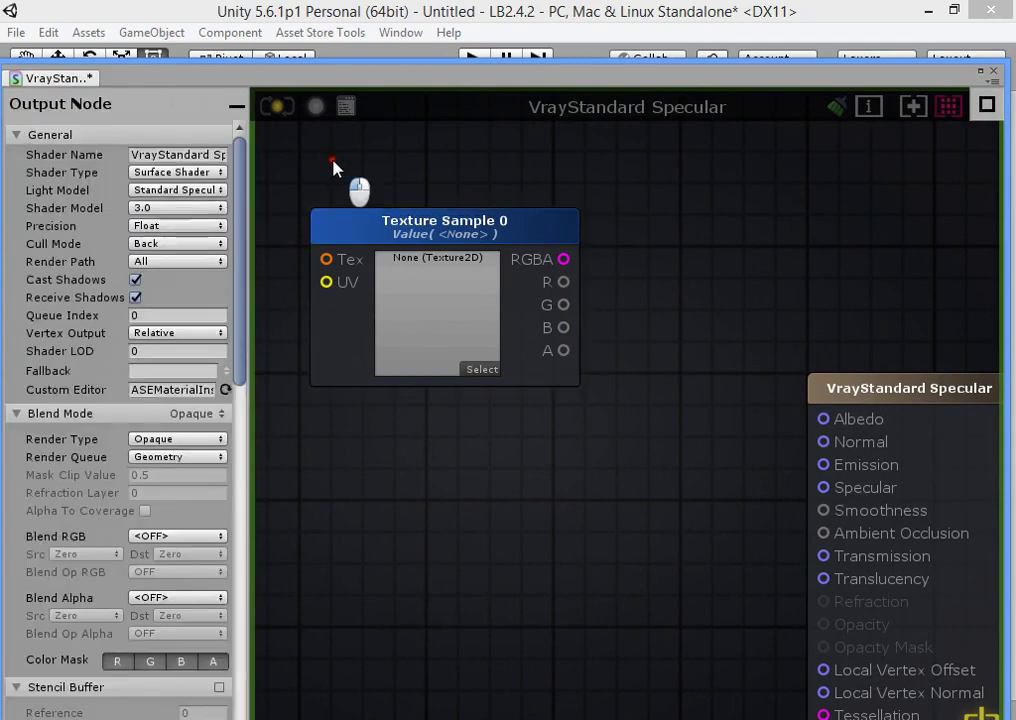
{"action": "left_click", "coordinate": [408, 236]}
Step: Move the MainTex node further down the canvas and place a Color node above it
{"action": "middle_click_drag", "start_coordinate": [446, 439], "coordinate": [528, 420]}
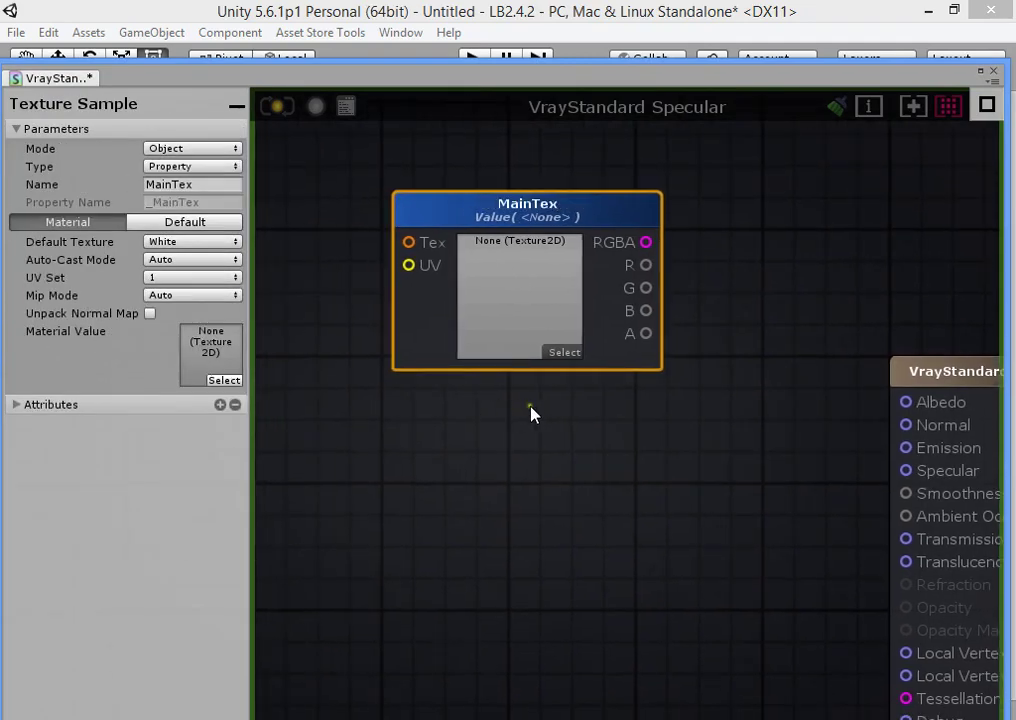
{"action": "scroll", "coordinate": [476, 465], "scroll_direction": "down", "scroll_amount": 3}
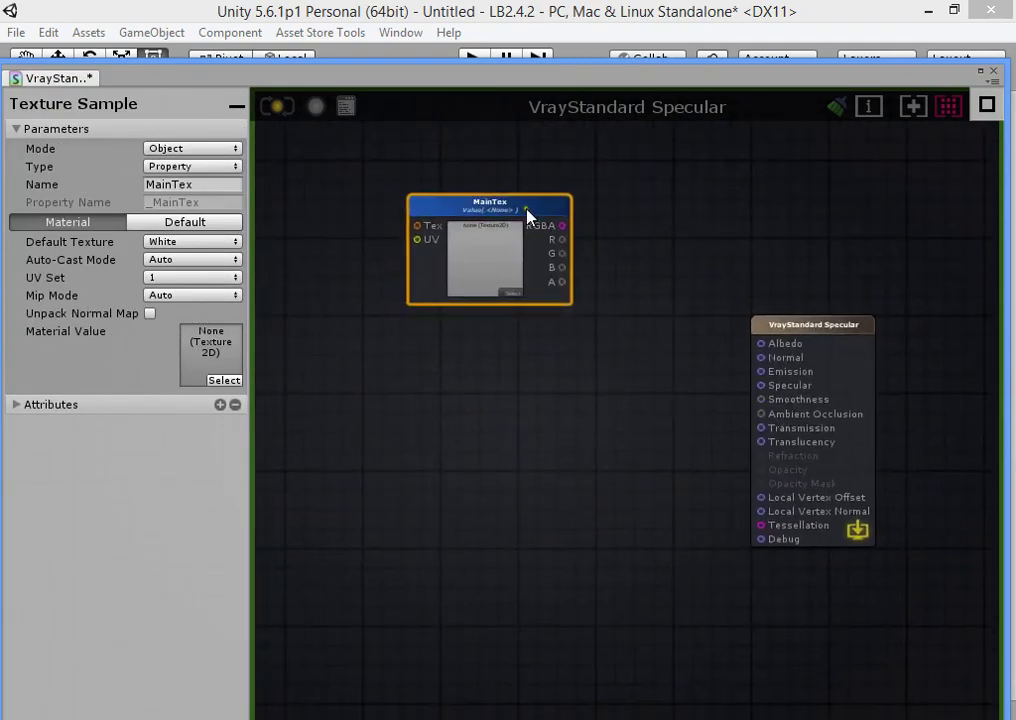
{"action": "left_click_drag", "start_coordinate": [527, 215], "coordinate": [519, 159]}
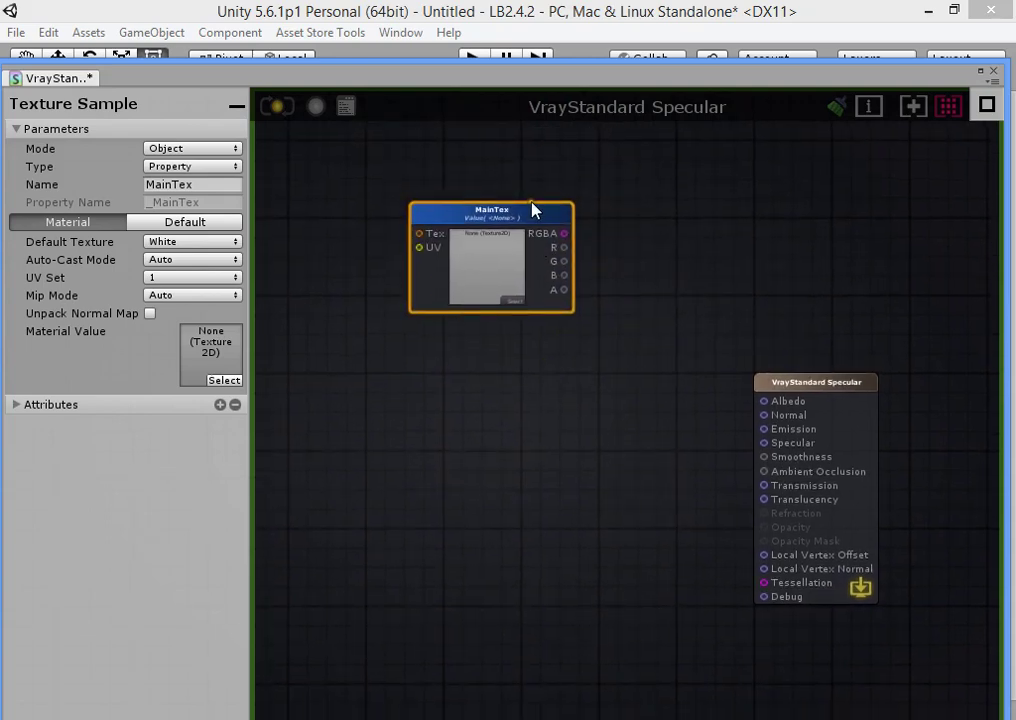
{"action": "left_click_drag", "start_coordinate": [533, 210], "coordinate": [463, 335]}
{"action": "right_click", "coordinate": [389, 200]}
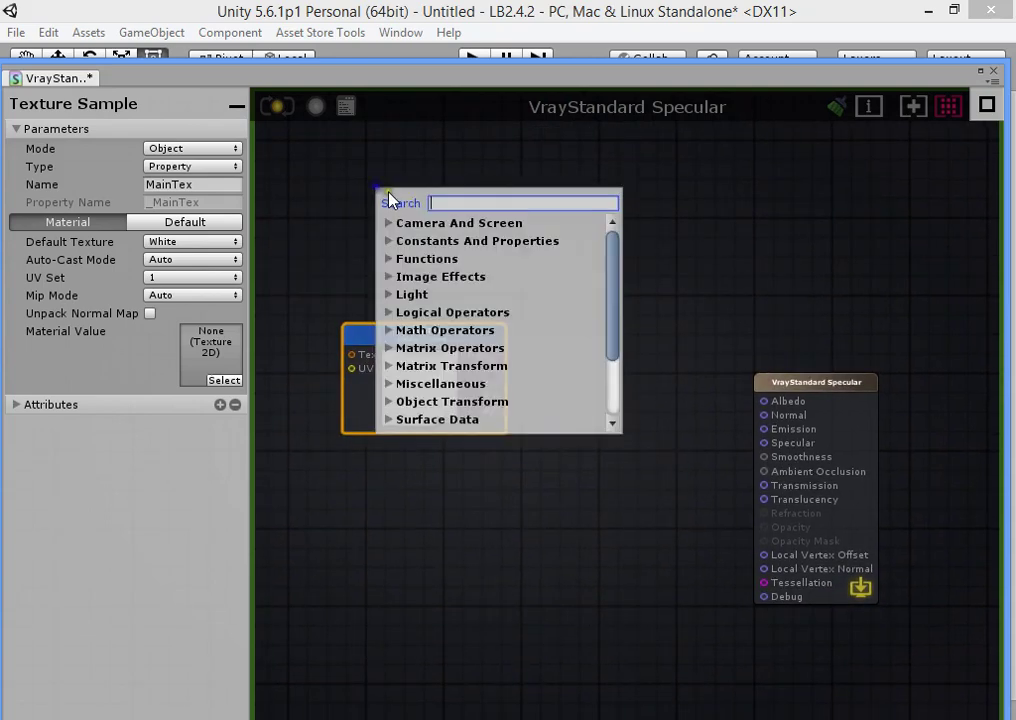
{"action": "type", "text": "color"}
{"action": "left_click", "coordinate": [422, 275]}
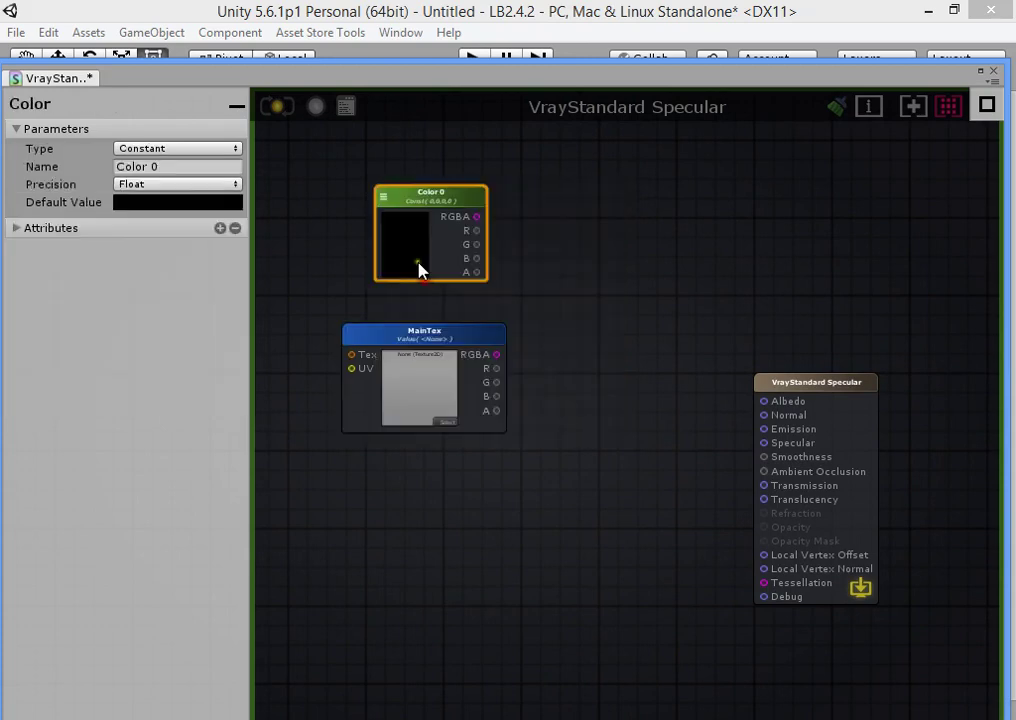
{"action": "mouse_move", "coordinate": [422, 204]}
{"action": "left_mouse_down"}
{"action": "mouse_move", "coordinate": [390, 195]}
{"action": "mouse_move", "coordinate": [403, 206]}
{"action": "left_mouse_up"}
Step: Rename the colour node to Color and set its default value to white
{"action": "left_click", "coordinate": [222, 163]}
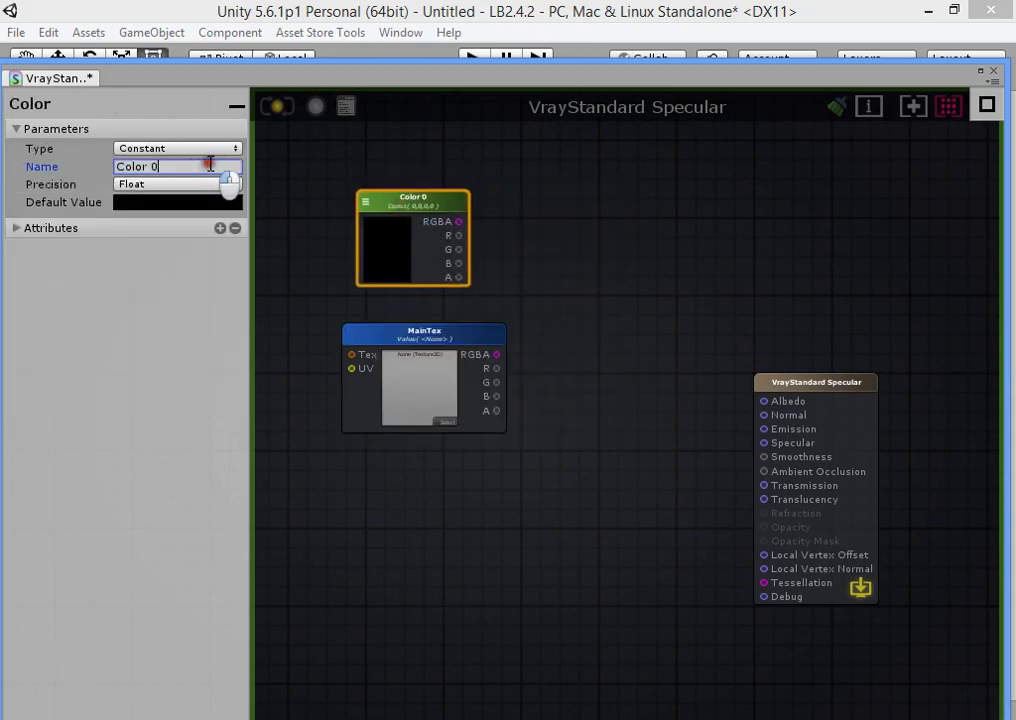
{"action": "key", "text": "BackSpace"}
{"action": "left_click", "coordinate": [190, 202]}
{"action": "left_click", "coordinate": [43, 321]}
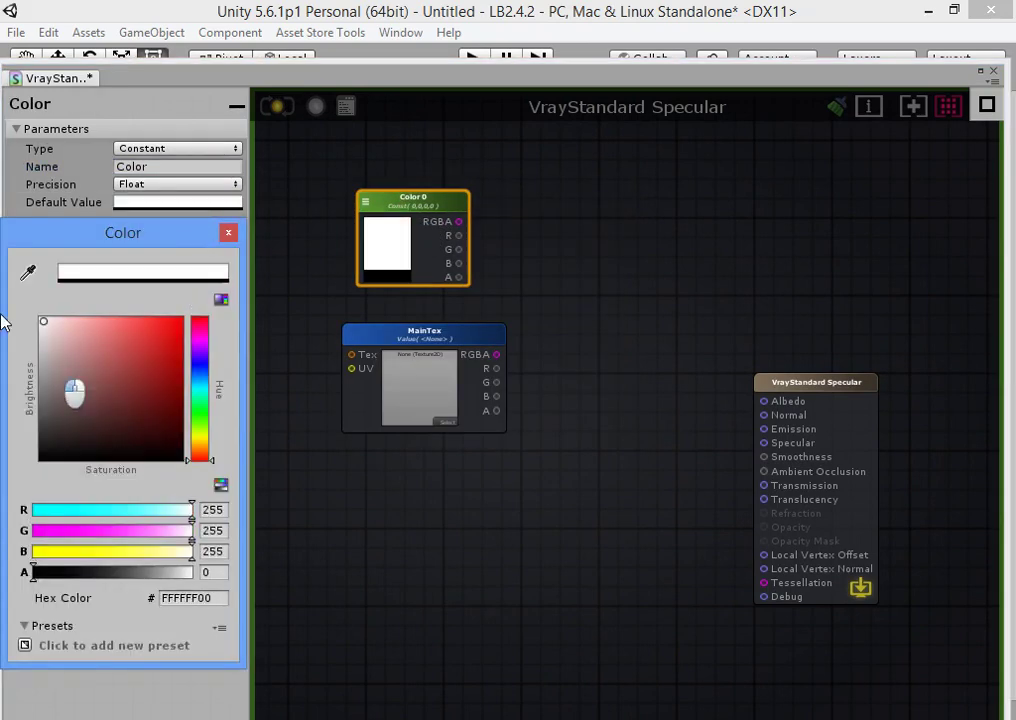
{"action": "left_click", "coordinate": [535, 510]}
Step: Rearrange the Color and MainTex nodes, combine their RGBA outputs in a Multiply node, and connect the product to Albedo
{"action": "left_click_drag", "start_coordinate": [431, 343], "coordinate": [347, 322]}
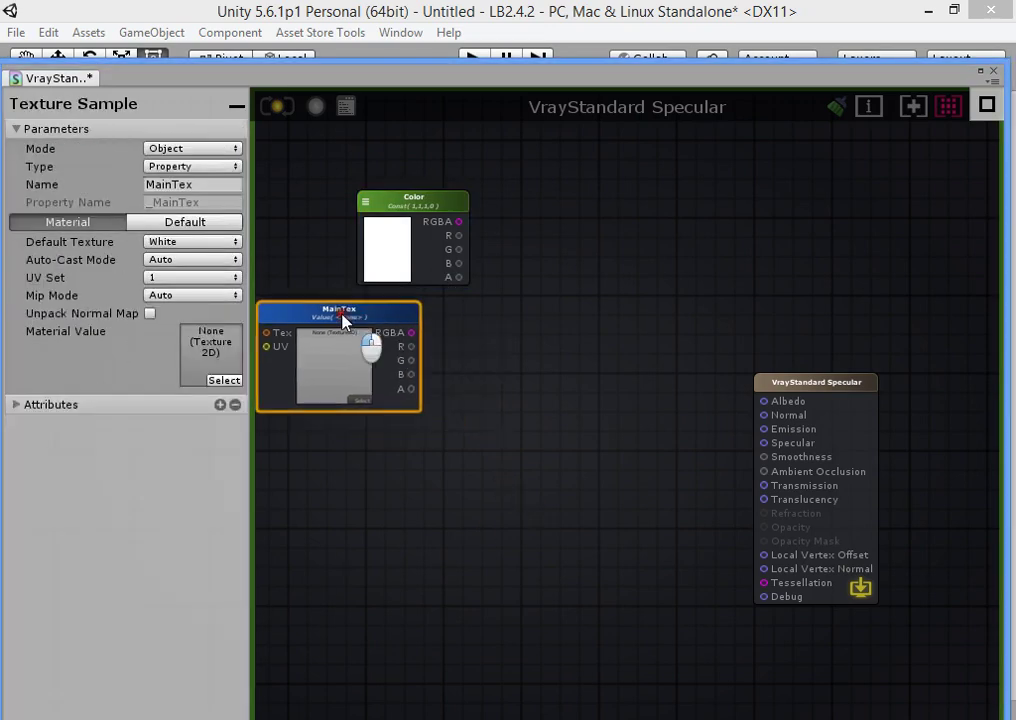
{"action": "left_click_drag", "start_coordinate": [431, 194], "coordinate": [498, 293]}
{"action": "left_click", "coordinate": [494, 277]}
{"action": "left_click_drag", "start_coordinate": [411, 332], "coordinate": [766, 400]}
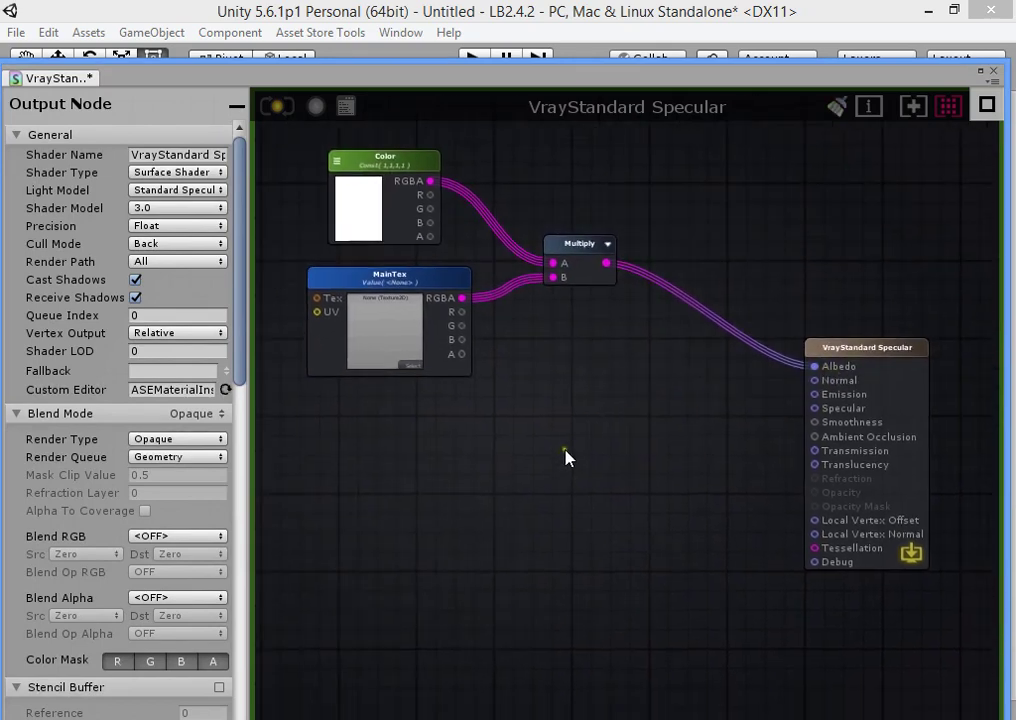
Step: Add a Float node below MainTex, connect it to the Smoothness input, and move it further from the output node
{"action": "key", "text": "1"}
{"action": "left_click", "coordinate": [472, 514]}
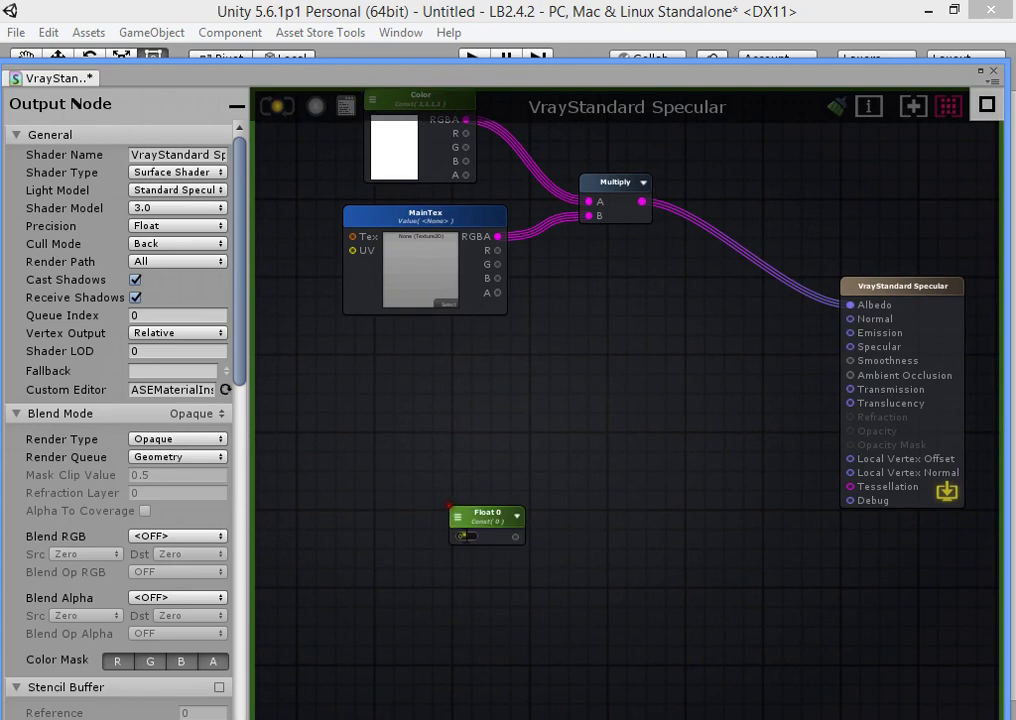
{"action": "left_click_drag", "start_coordinate": [516, 537], "coordinate": [850, 362]}
{"action": "left_click_drag", "start_coordinate": [492, 527], "coordinate": [440, 561]}
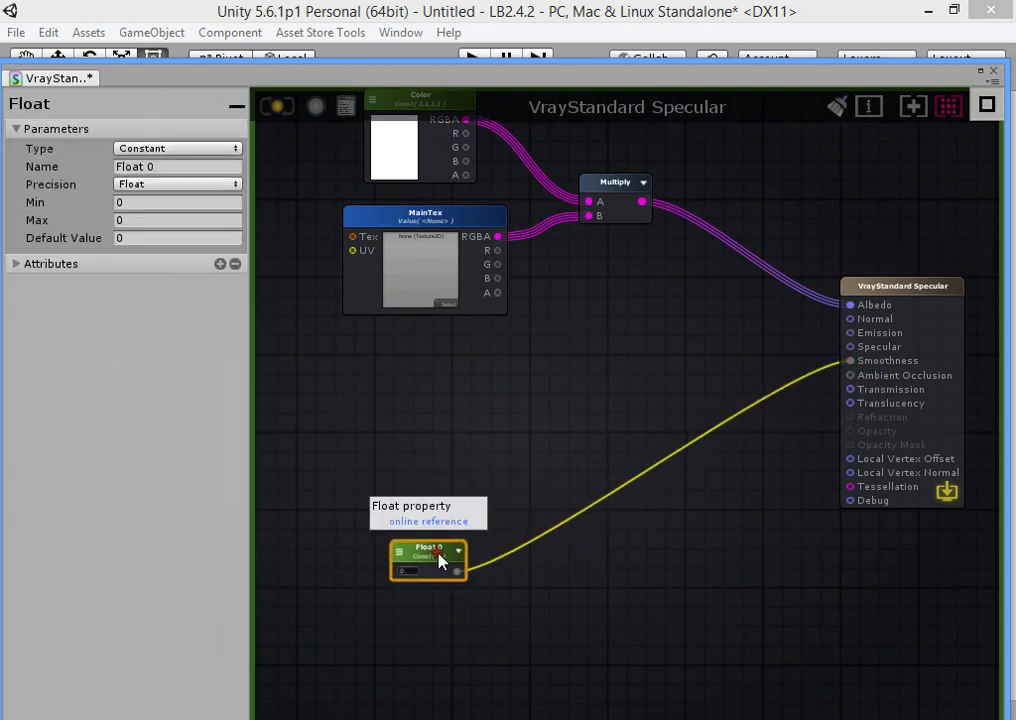
Step: Multiply MainTex's alpha by the Float node in a new Multiply node and connect the product to Smoothness
{"action": "key", "text": "m"}
{"action": "left_click", "coordinate": [658, 489]}
{"action": "left_click_drag", "start_coordinate": [497, 292], "coordinate": [667, 509]}
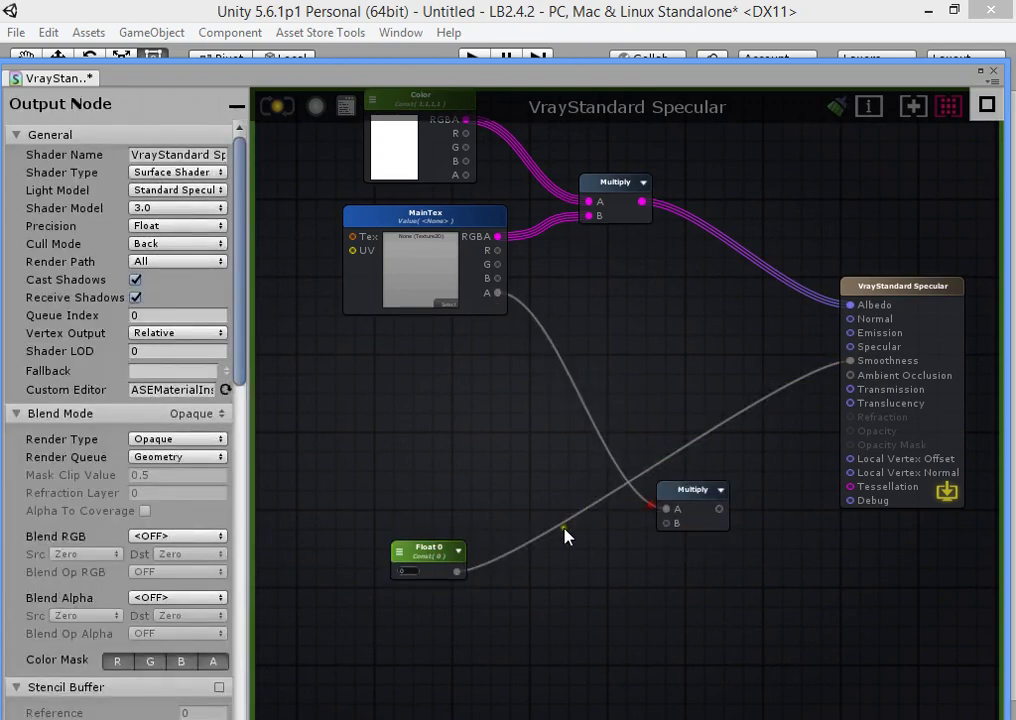
{"action": "left_click_drag", "start_coordinate": [460, 573], "coordinate": [667, 523]}
{"action": "left_click_drag", "start_coordinate": [735, 524], "coordinate": [852, 362]}
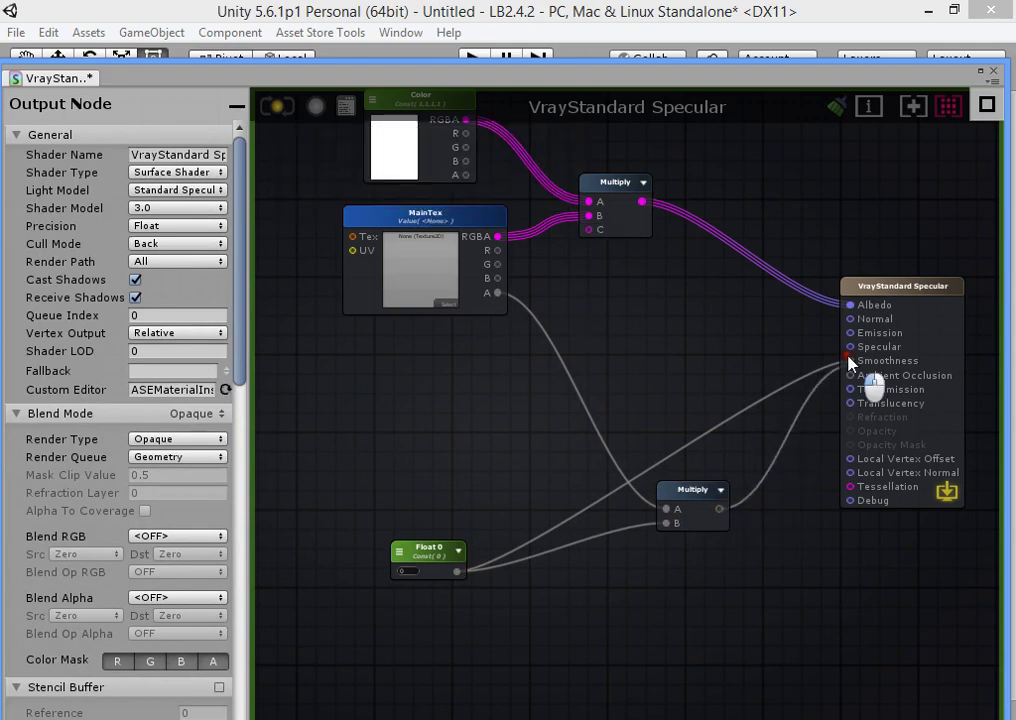
Step: Turn the Float node into a Property and rename it Smoothness
{"action": "middle_click_drag", "start_coordinate": [547, 503], "coordinate": [614, 456]}
{"action": "left_click", "coordinate": [512, 527]}
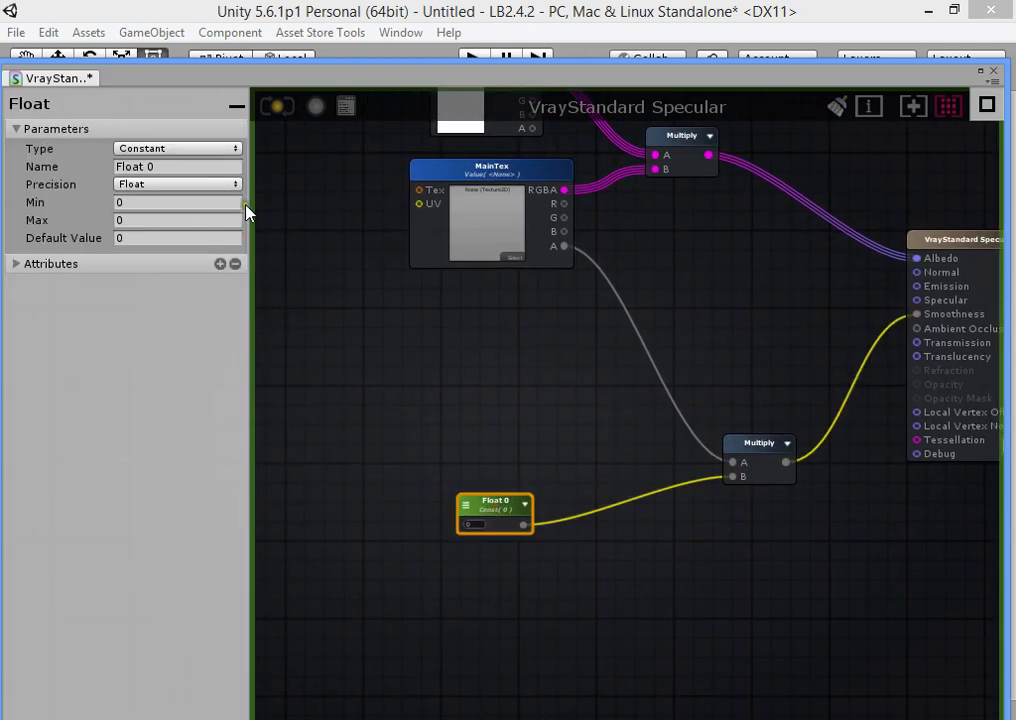
{"action": "left_click", "coordinate": [468, 512]}
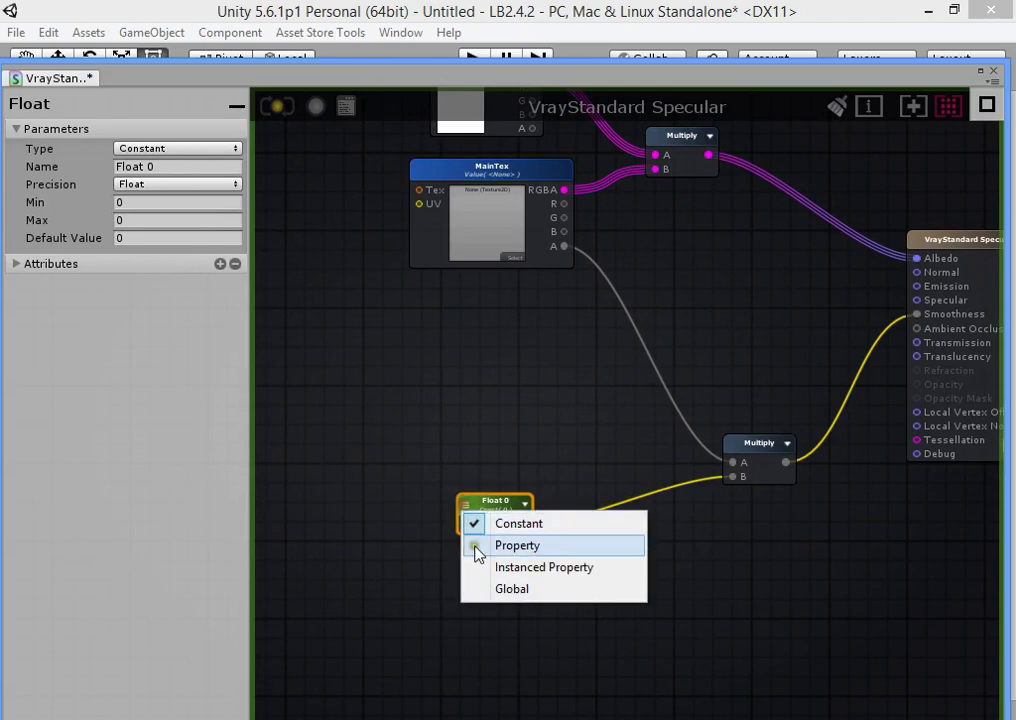
{"action": "left_click", "coordinate": [476, 544]}
{"action": "left_click", "coordinate": [180, 167]}
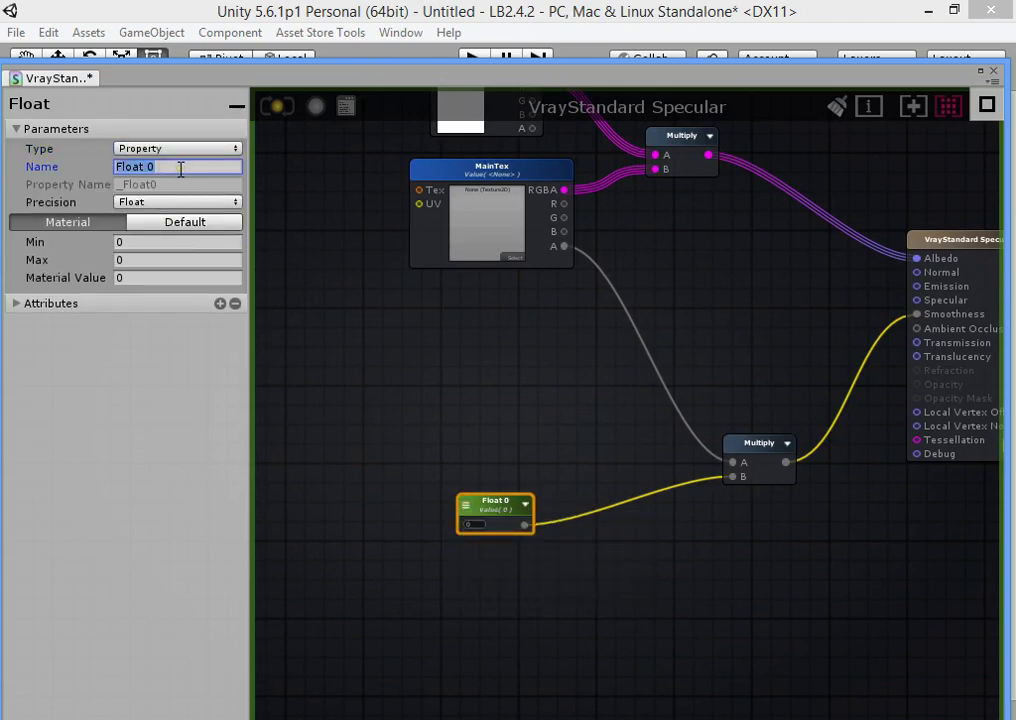
{"action": "type", "text": "Smoothne"}
{"action": "key", "text": "ctrl+s"}
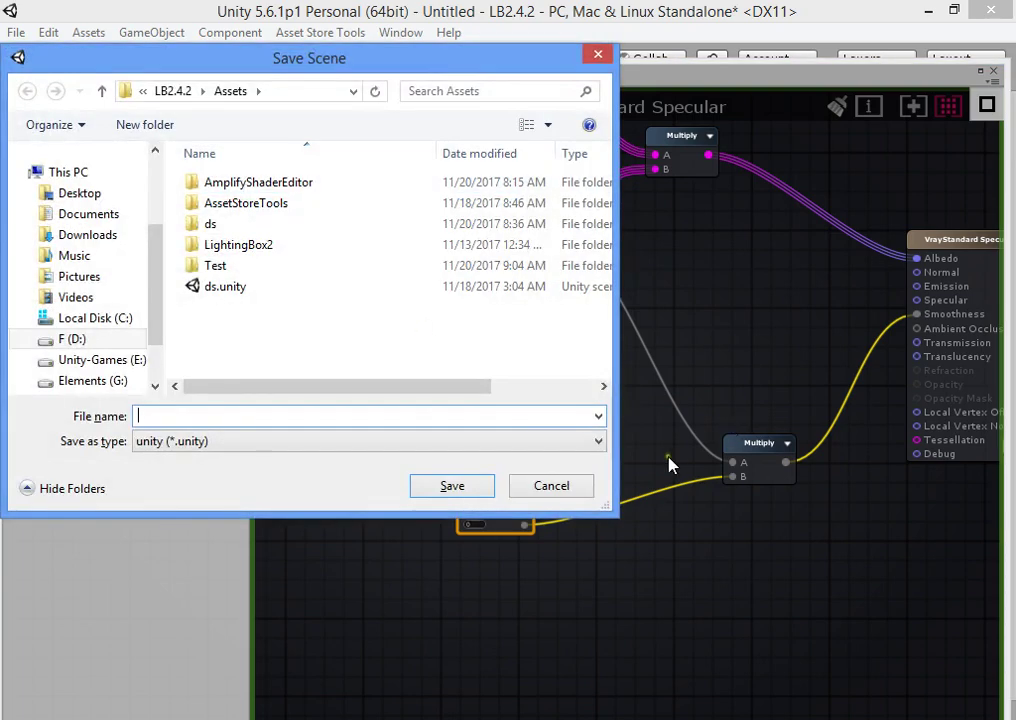
{"action": "key", "text": "Escape"}
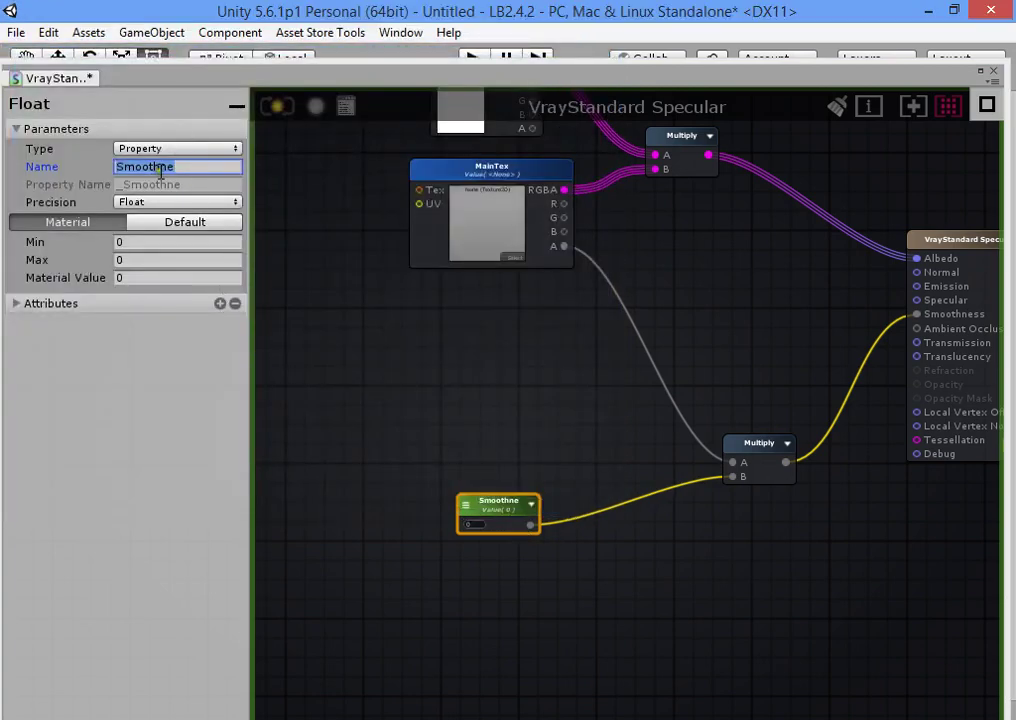
{"action": "type", "text": "ss"}
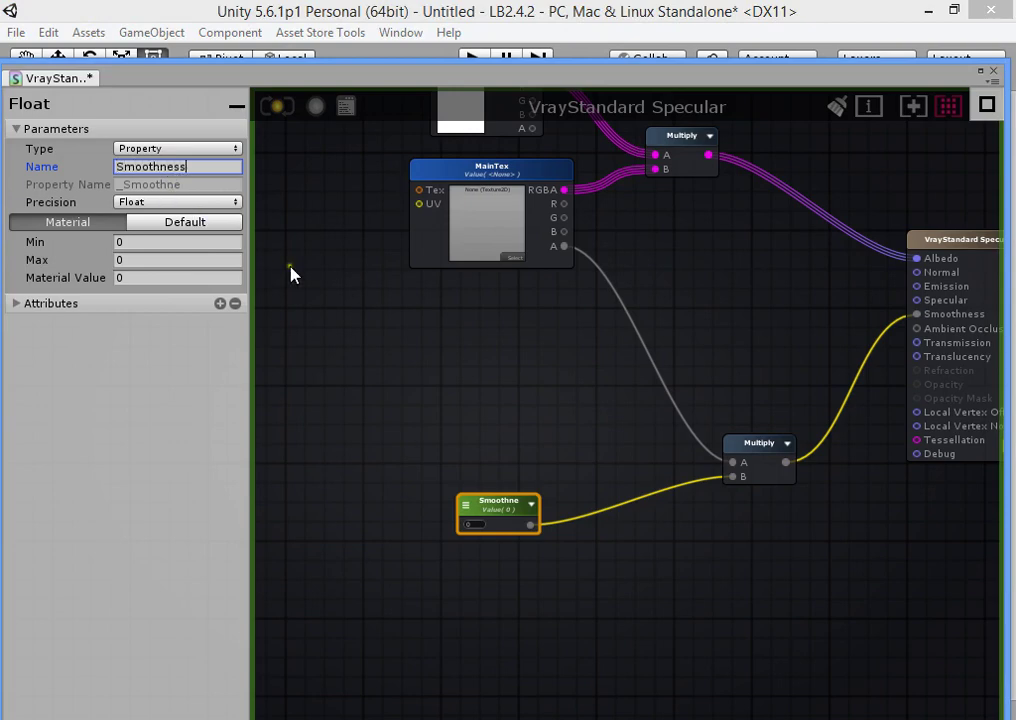
{"action": "left_click", "coordinate": [318, 302]}
{"action": "left_click", "coordinate": [485, 519]}
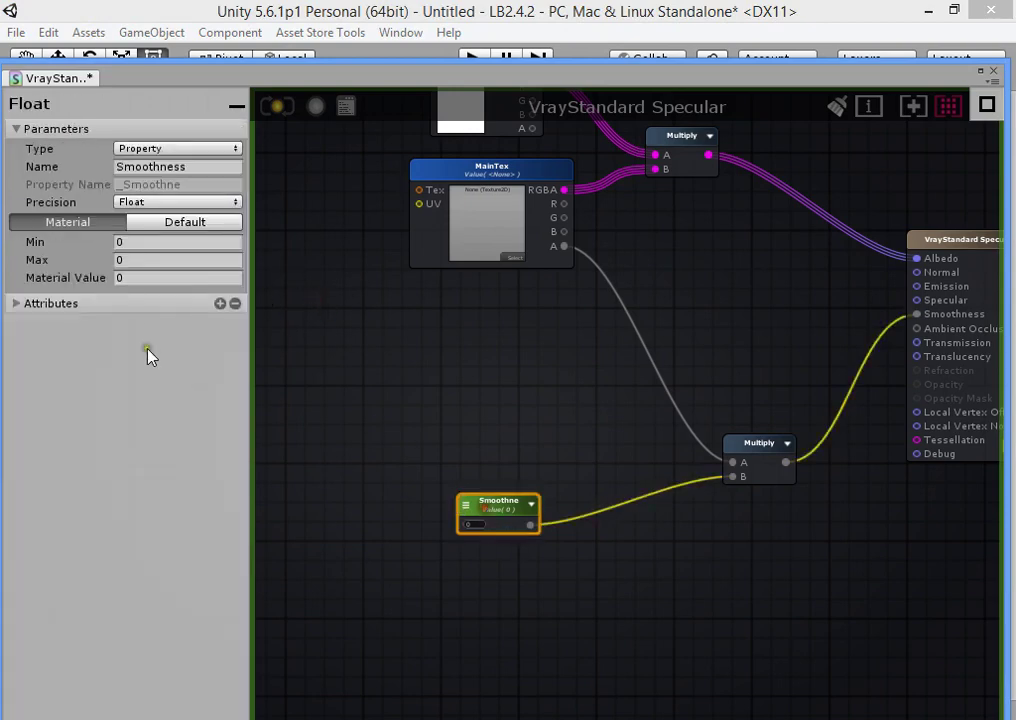
Step: Set the Smoothness property's maximum to 1 and its material value to 0.5
{"action": "left_click", "coordinate": [148, 261]}
{"action": "type", "text": "1"}
{"action": "left_click", "coordinate": [302, 320]}
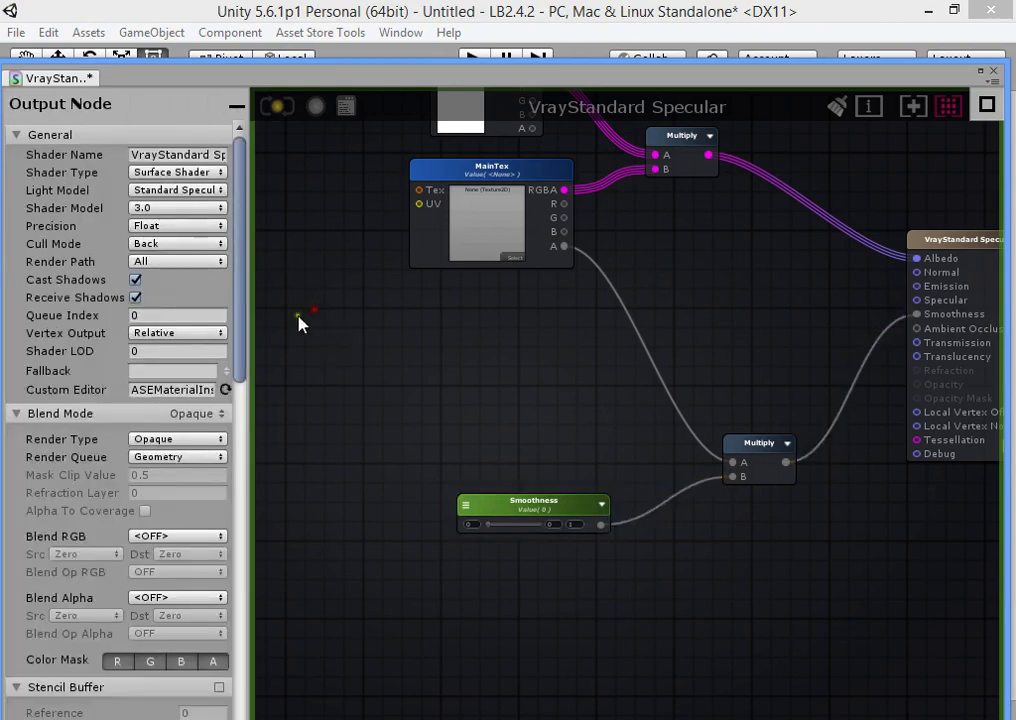
{"action": "left_click", "coordinate": [480, 505]}
{"action": "left_click", "coordinate": [218, 278]}
{"action": "type", "text": "0.5"}
{"action": "left_click", "coordinate": [341, 370]}
{"action": "middle_click_drag", "start_coordinate": [479, 470], "coordinate": [363, 368]}
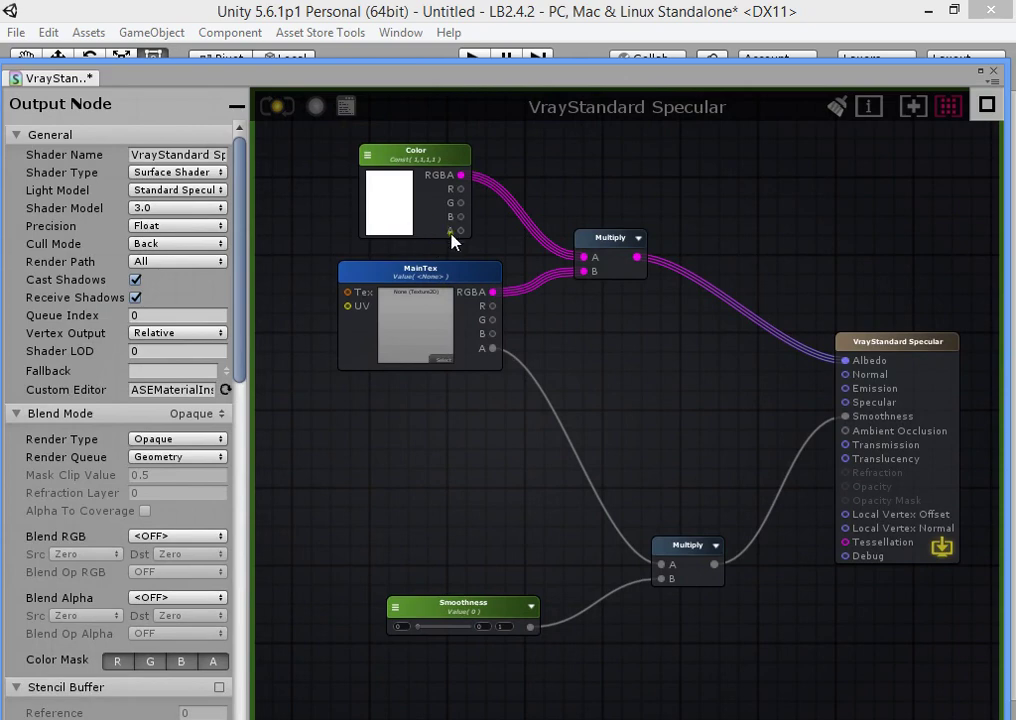
{"action": "left_click", "coordinate": [420, 153]}
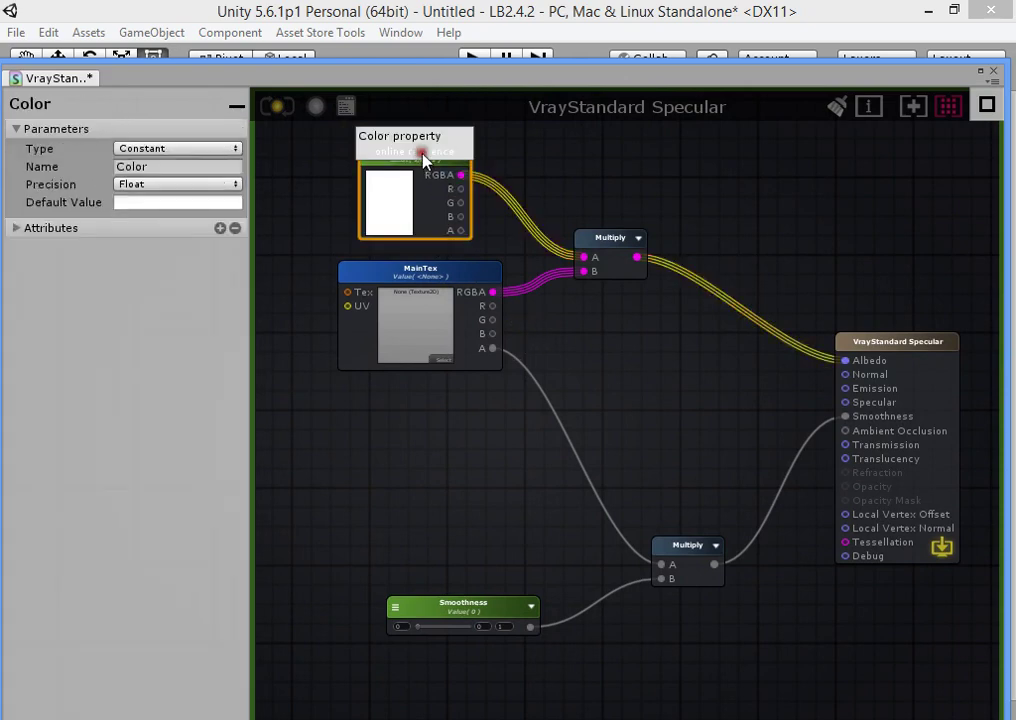
{"action": "left_click", "coordinate": [444, 277]}
{"action": "left_click", "coordinate": [483, 606]}
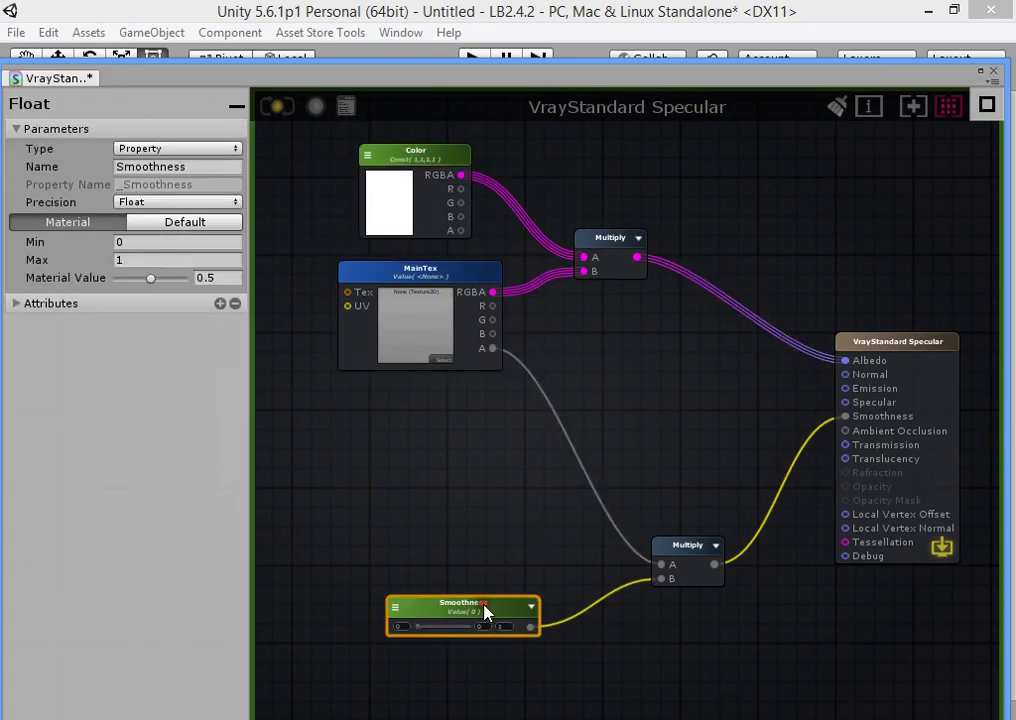
{"action": "left_click", "coordinate": [672, 550]}
{"action": "right_click_drag", "start_coordinate": [592, 404], "coordinate": [631, 409]}
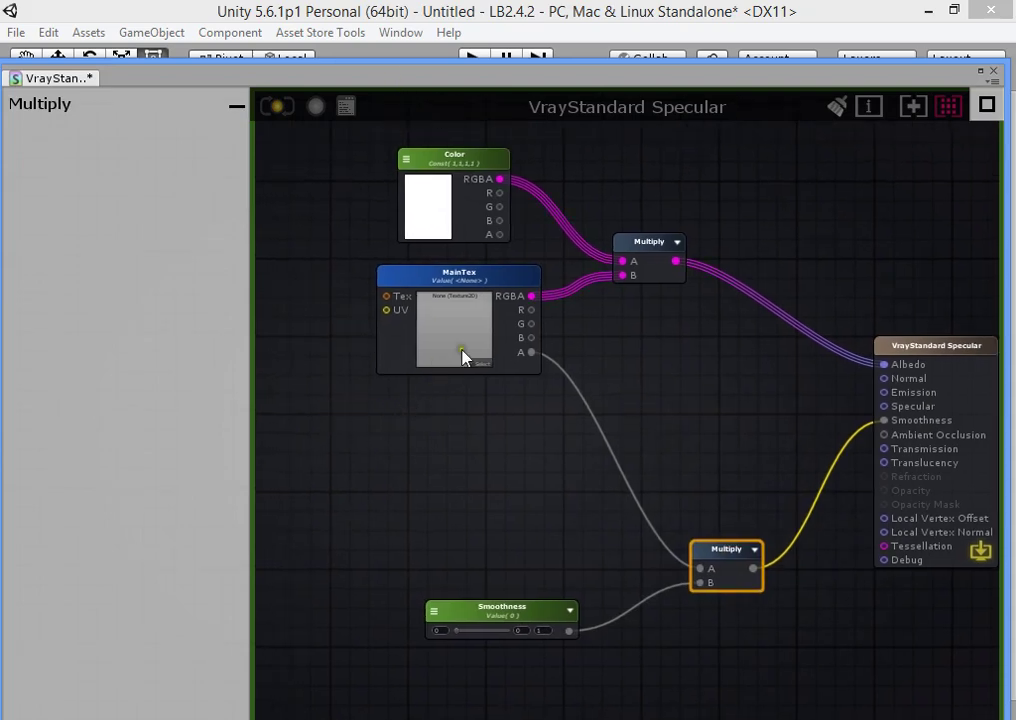
Step: Add a Texture Sample node between the MainTex and Smoothness nodes and rename it LightMap
{"action": "mouse_move", "coordinate": [485, 341]}
{"action": "scroll", "coordinate": [476, 426], "scroll_direction": "up", "scroll_amount": 5}
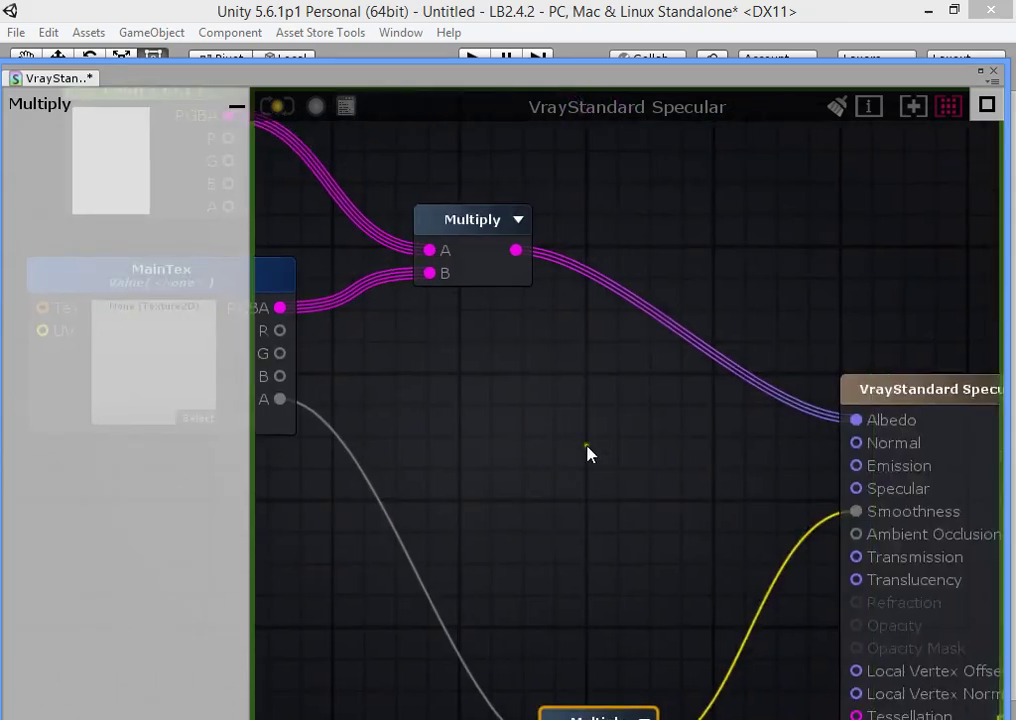
{"action": "left_click_drag", "start_coordinate": [420, 495], "coordinate": [828, 360]}
{"action": "key", "text": "t"}
{"action": "left_click", "coordinate": [456, 427]}
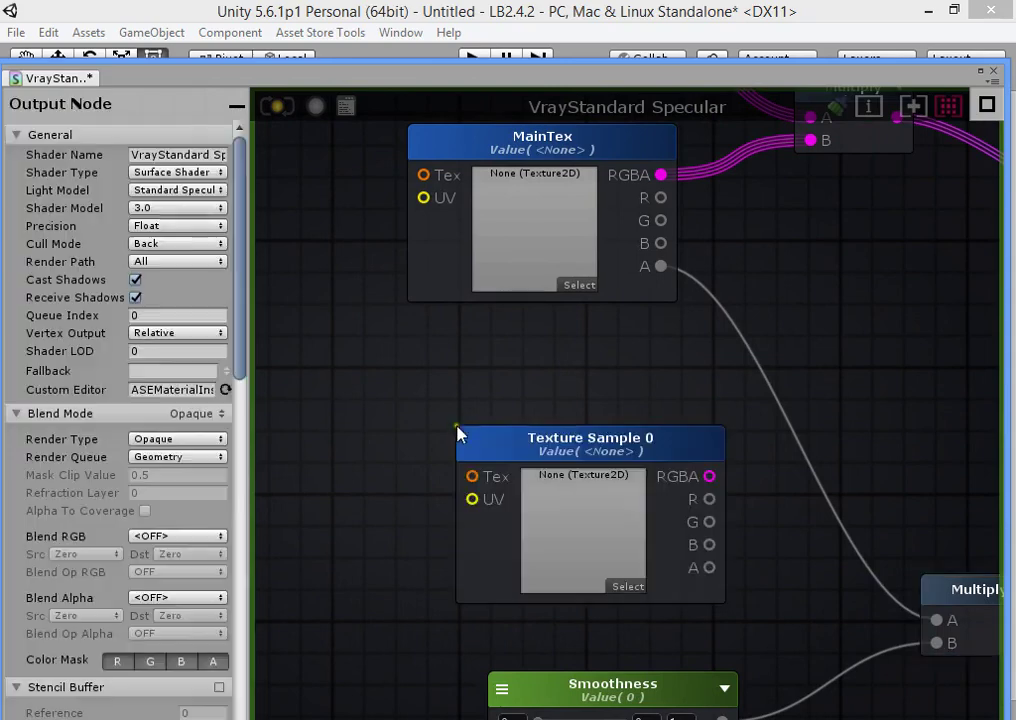
{"action": "left_click_drag", "start_coordinate": [555, 441], "coordinate": [514, 407]}
{"action": "left_click", "coordinate": [201, 189]}
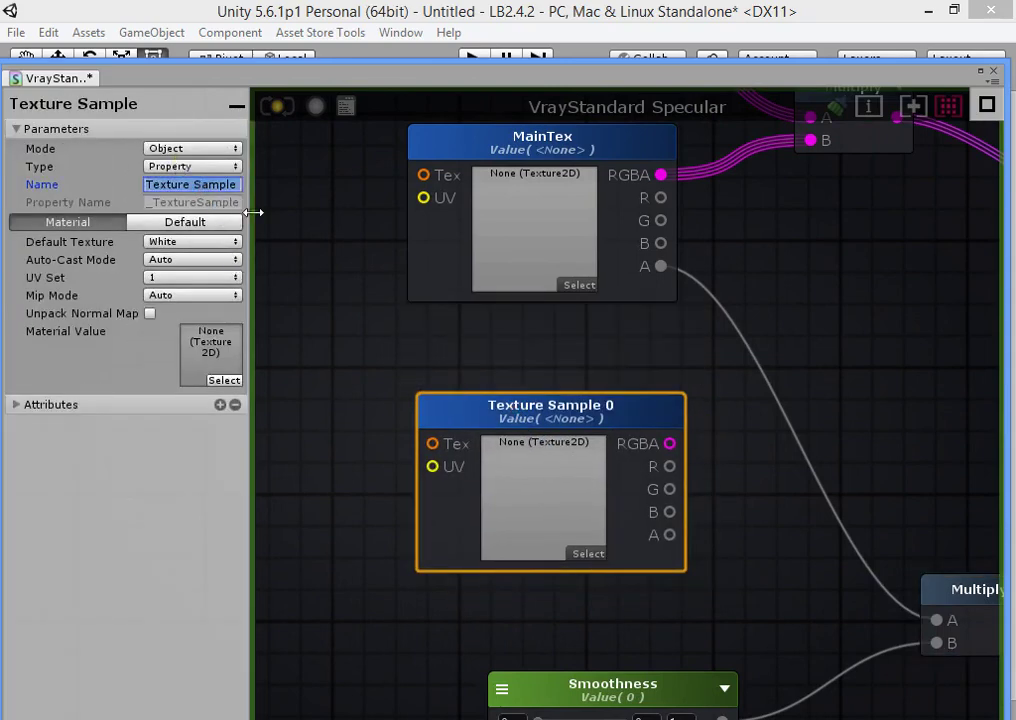
{"action": "type", "text": "LightMap"}
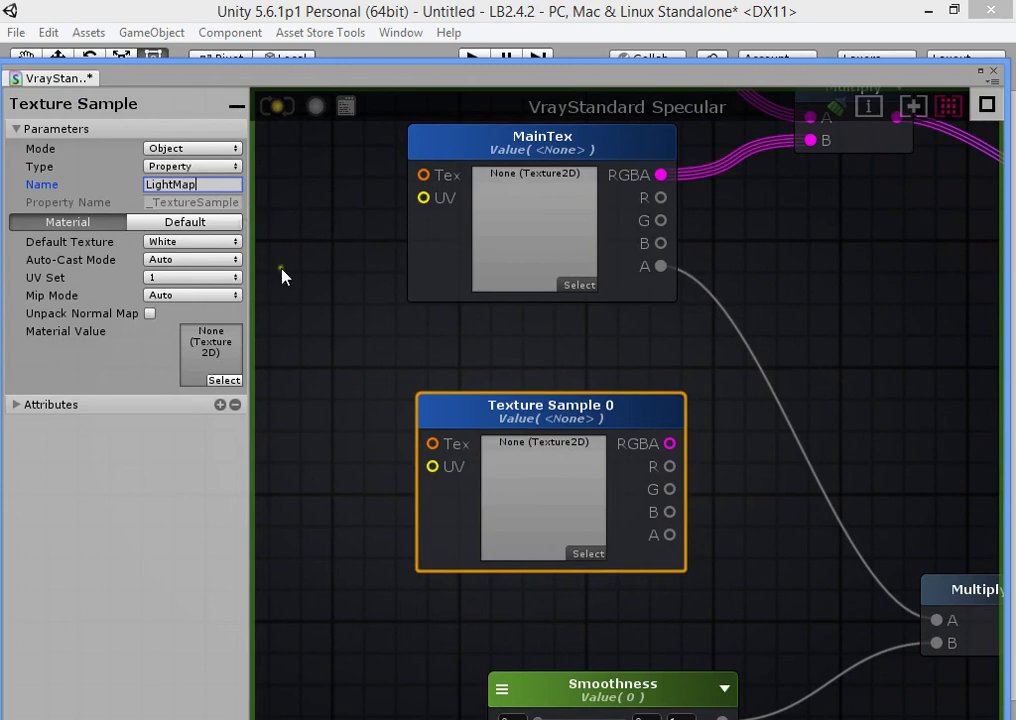
{"action": "left_click", "coordinate": [286, 275]}
{"action": "left_click", "coordinate": [522, 438]}
Step: Set the LightMap texture node to use UV Set 2
{"action": "mouse_move", "coordinate": [630, 354]}
{"action": "right_click_drag", "start_coordinate": [630, 354], "coordinate": [383, 402]}
{"action": "scroll", "coordinate": [472, 404], "scroll_direction": "down", "scroll_amount": 2}
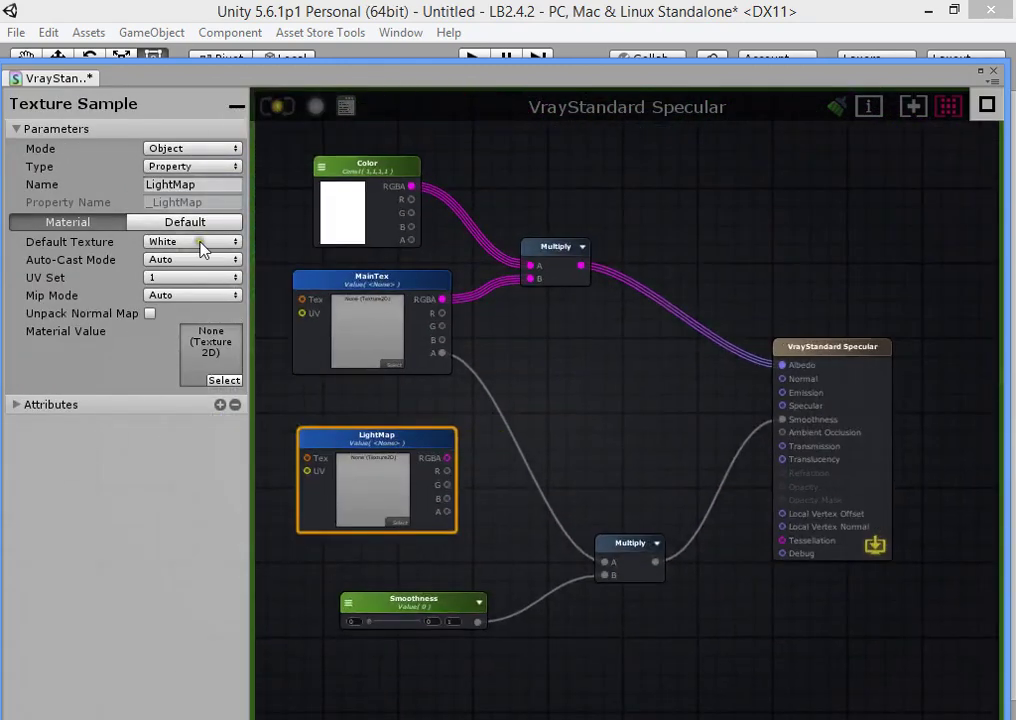
{"action": "left_click", "coordinate": [150, 277]}
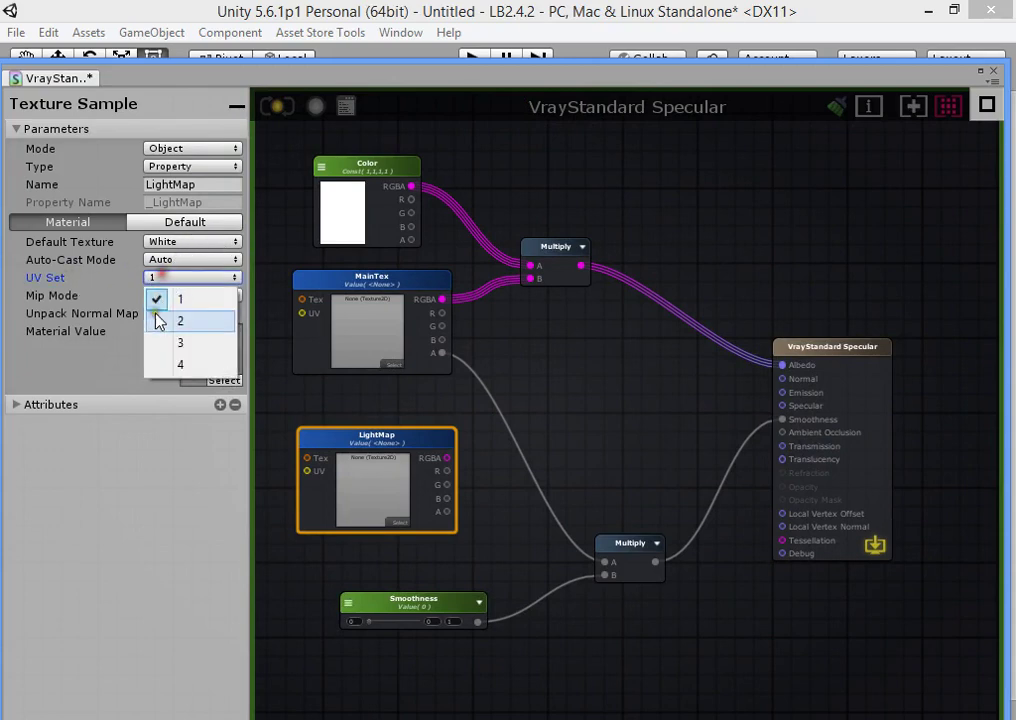
{"action": "left_click", "coordinate": [181, 322]}
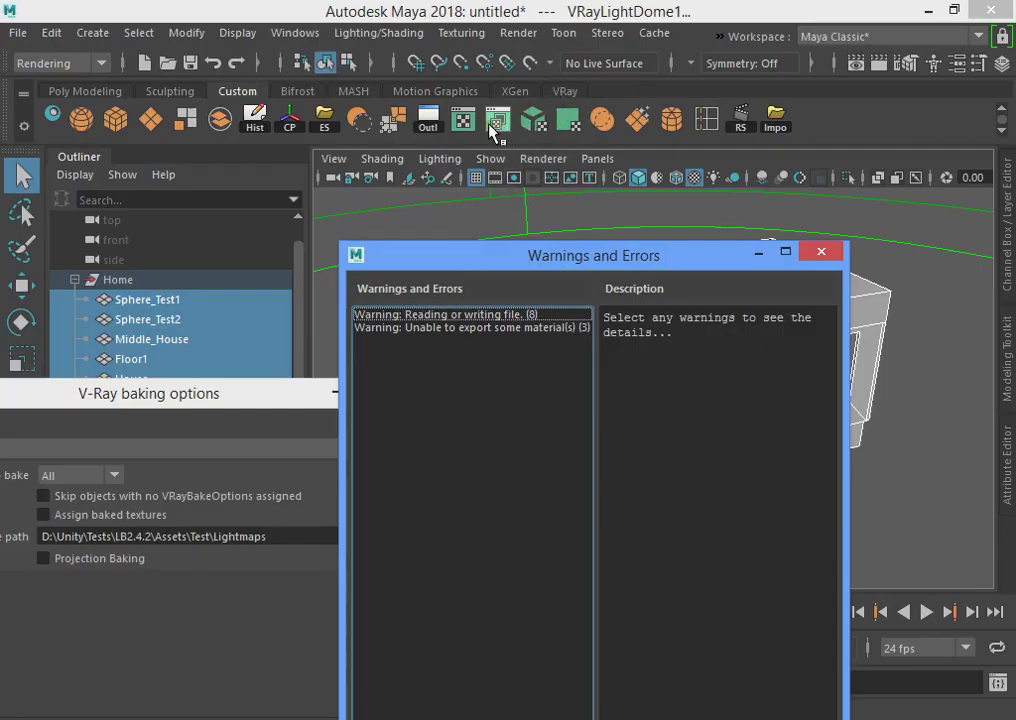
Step: Switch to Autodesk Maya and inspect the UVs of the selected Home objects
{"action": "left_click", "coordinate": [497, 121]}
{"action": "left_click_drag", "start_coordinate": [655, 242], "coordinate": [570, 556]}
{"action": "left_click", "coordinate": [566, 366]}
{"action": "left_click", "coordinate": [765, 141]}
{"action": "left_click", "coordinate": [765, 155]}
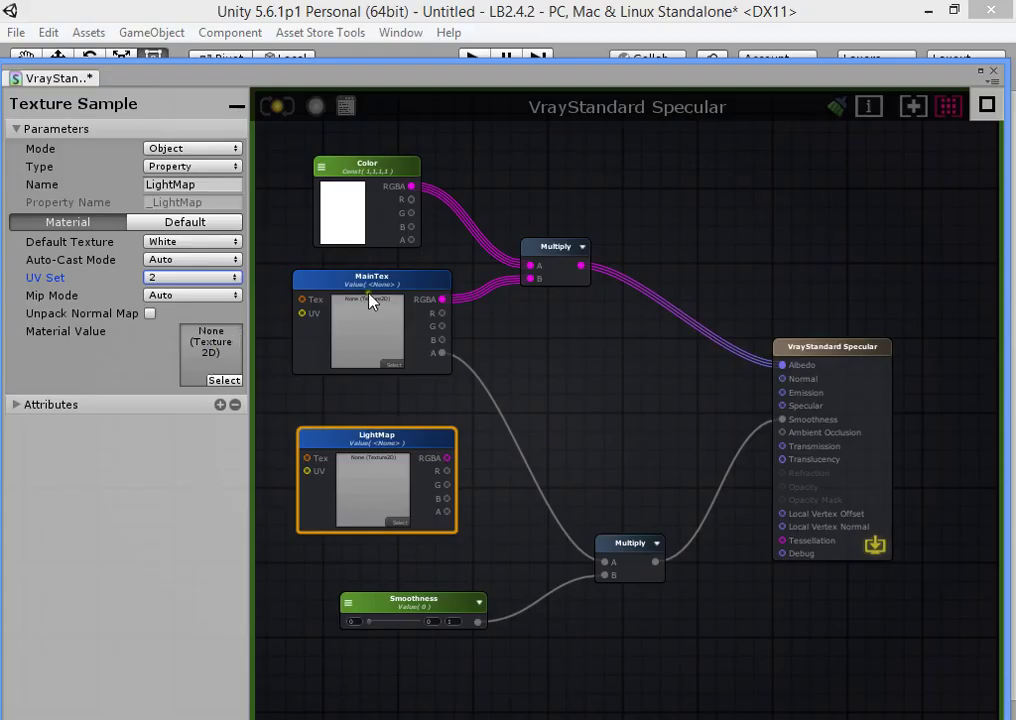
Step: Switch back to Unity, align the LightMap node under MainTex, and select UV Set 2 for it
{"action": "left_click_drag", "start_coordinate": [379, 444], "coordinate": [370, 425]}
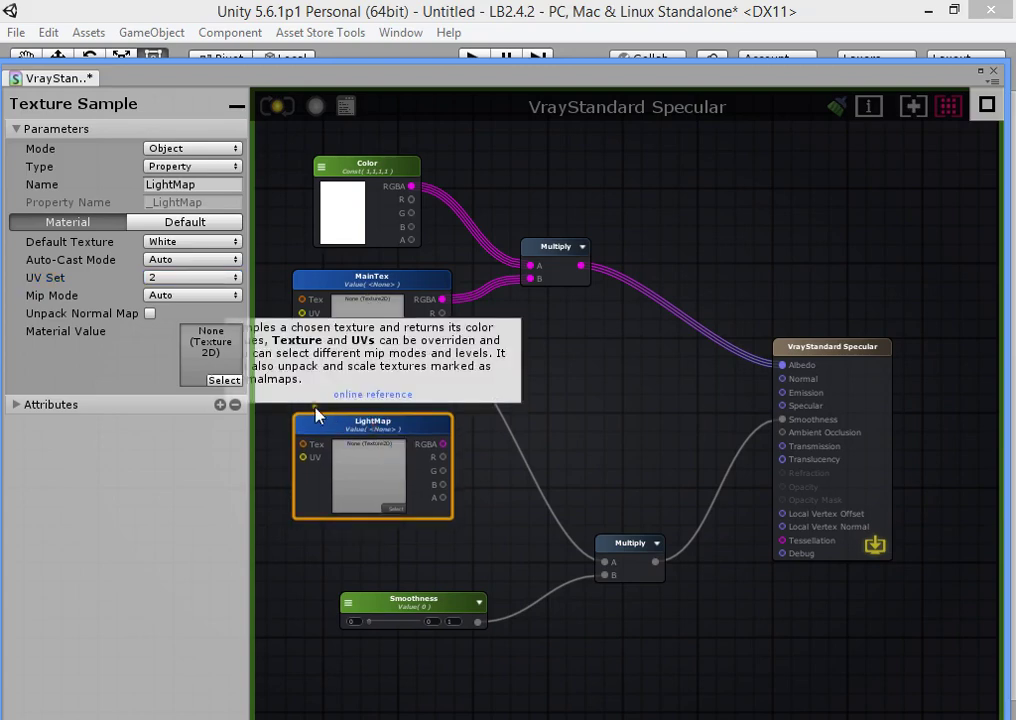
{"action": "left_click", "coordinate": [168, 277]}
{"action": "left_click", "coordinate": [177, 324]}
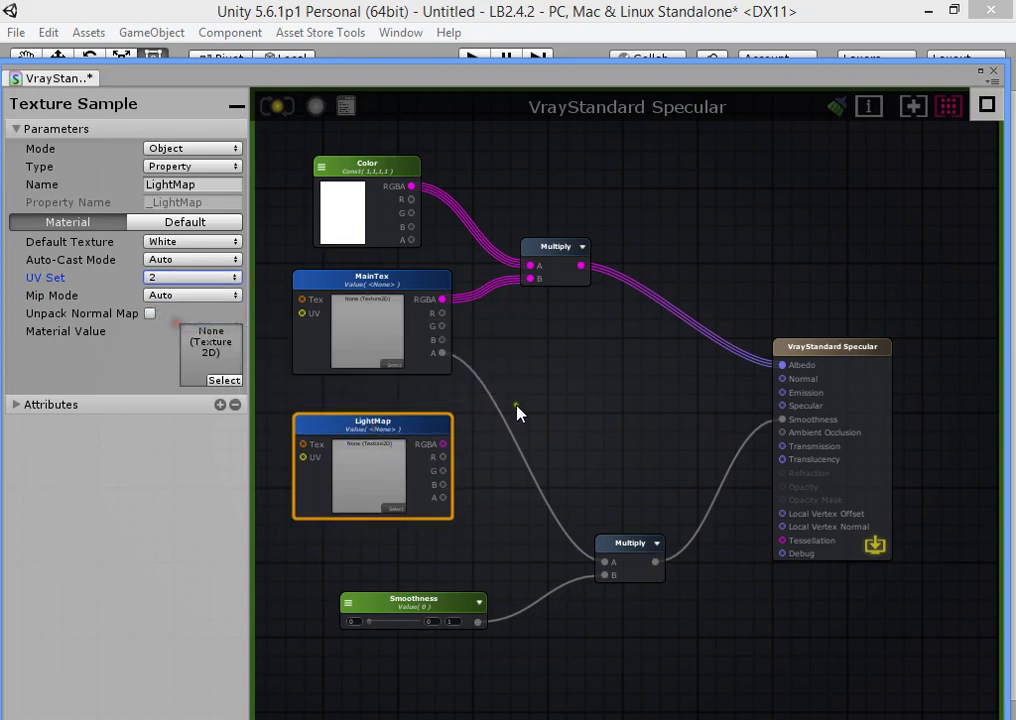
Step: Multiply the tinted main texture by LightMap's RGBA in a new Multiply node and connect the product to Emission
{"action": "middle_click_drag", "start_coordinate": [510, 406], "coordinate": [467, 409]}
{"action": "key", "text": "m"}
{"action": "left_click", "coordinate": [508, 398]}
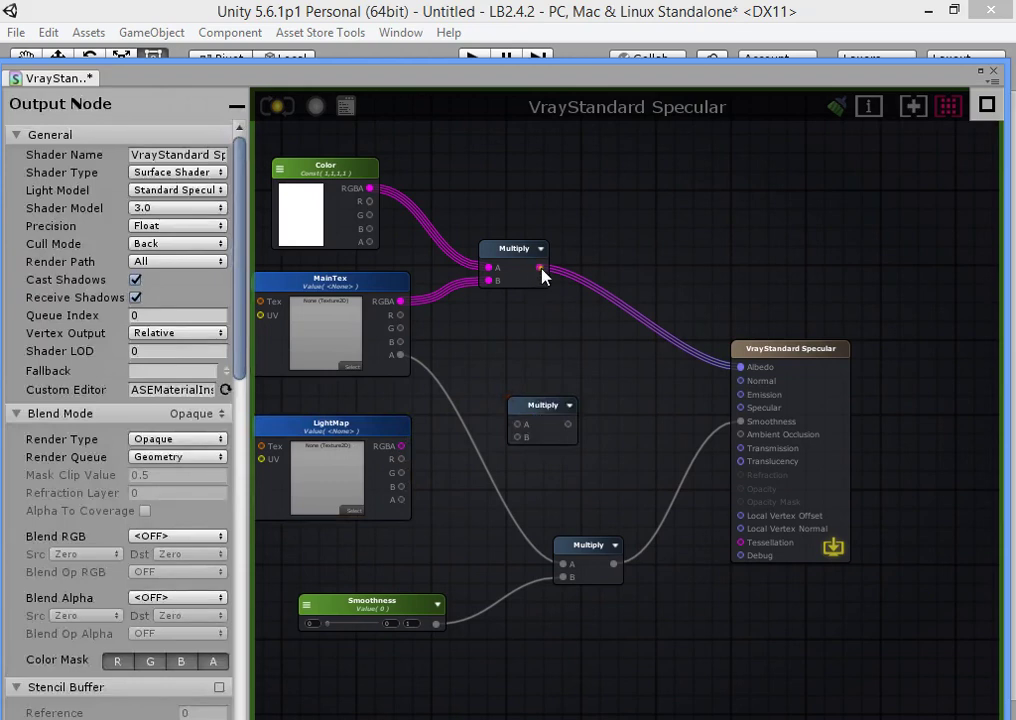
{"action": "left_click_drag", "start_coordinate": [539, 267], "coordinate": [517, 424]}
{"action": "left_click_drag", "start_coordinate": [399, 446], "coordinate": [741, 394]}
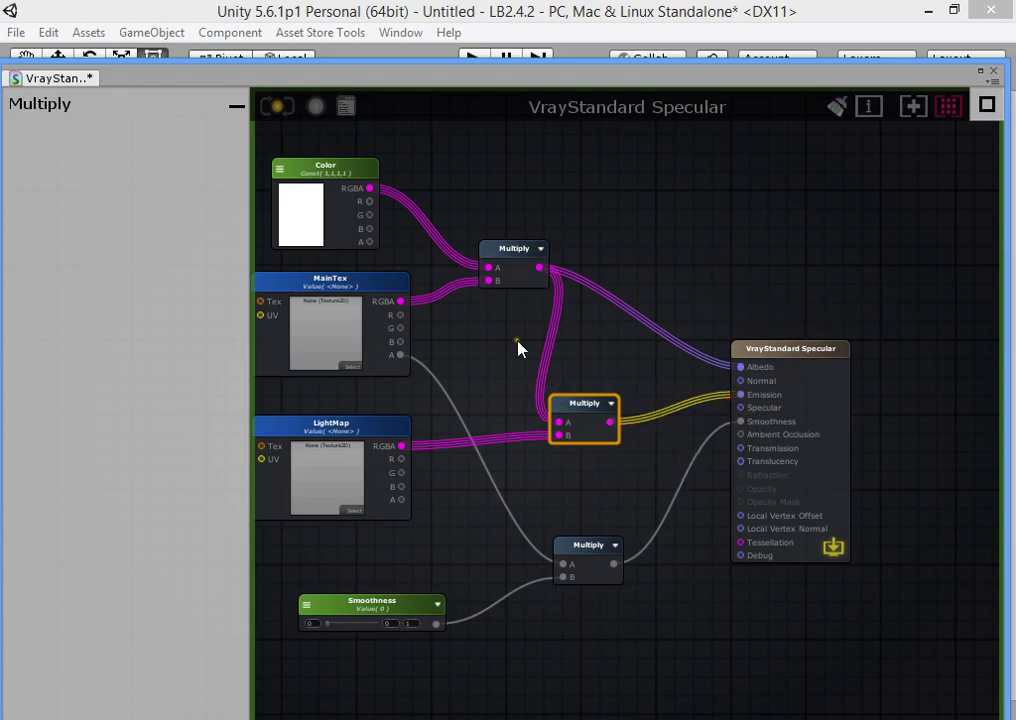
Step: Spread out the Multiply, LightMap and Smoothness nodes to tidy the graph layout
{"action": "middle_click_drag", "start_coordinate": [501, 358], "coordinate": [583, 345]}
{"action": "scroll", "coordinate": [459, 341], "scroll_direction": "down", "scroll_amount": 1}
{"action": "left_click_drag", "start_coordinate": [536, 325], "coordinate": [510, 252]}
{"action": "left_click", "coordinate": [470, 388]}
{"action": "left_click_drag", "start_coordinate": [470, 396], "coordinate": [356, 411]}
{"action": "left_click", "coordinate": [437, 515]}
{"action": "left_click_drag", "start_coordinate": [437, 515], "coordinate": [651, 578]}
Step: Compile the VrayStandard Specular shader and close the shader editor window
{"action": "left_click", "coordinate": [622, 207]}
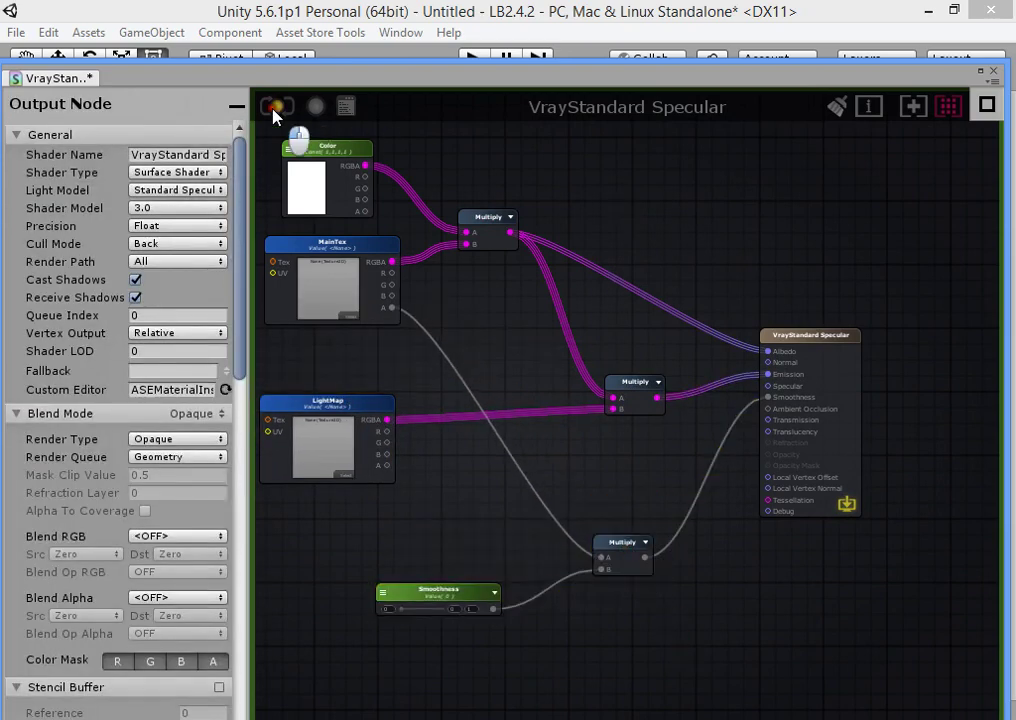
{"action": "left_click", "coordinate": [276, 106]}
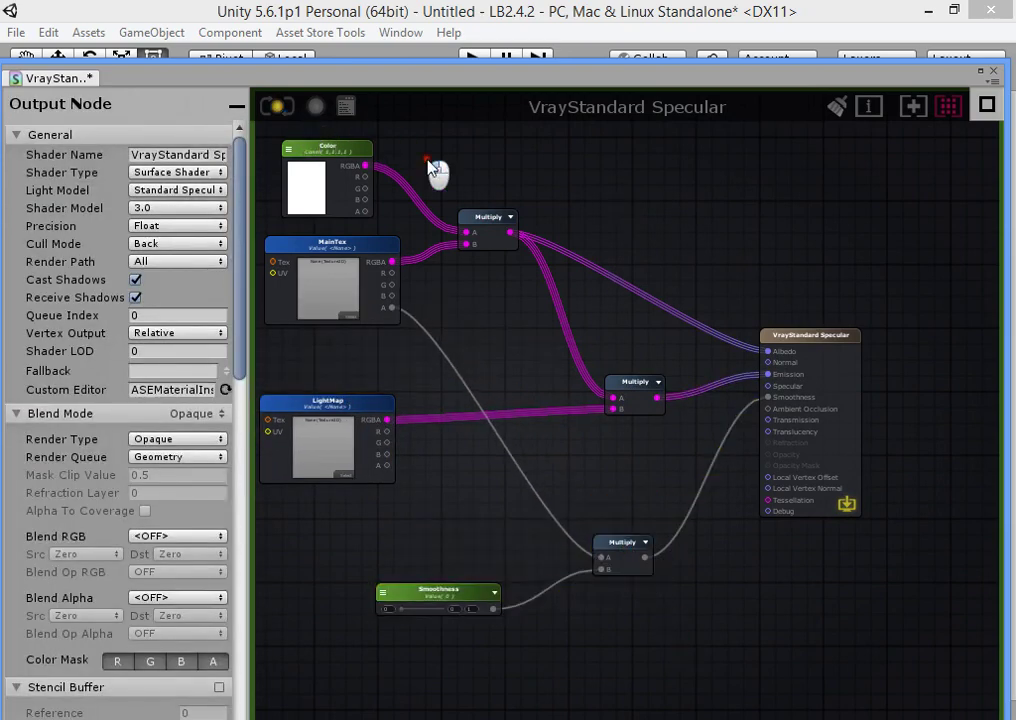
{"action": "left_click", "coordinate": [993, 71]}
Step: Locate the floor's material, select all seven materials in its Materials folder, and assign them the VrayStandard Specular shader
{"action": "left_click", "coordinate": [483, 316]}
{"action": "left_click", "coordinate": [500, 330]}
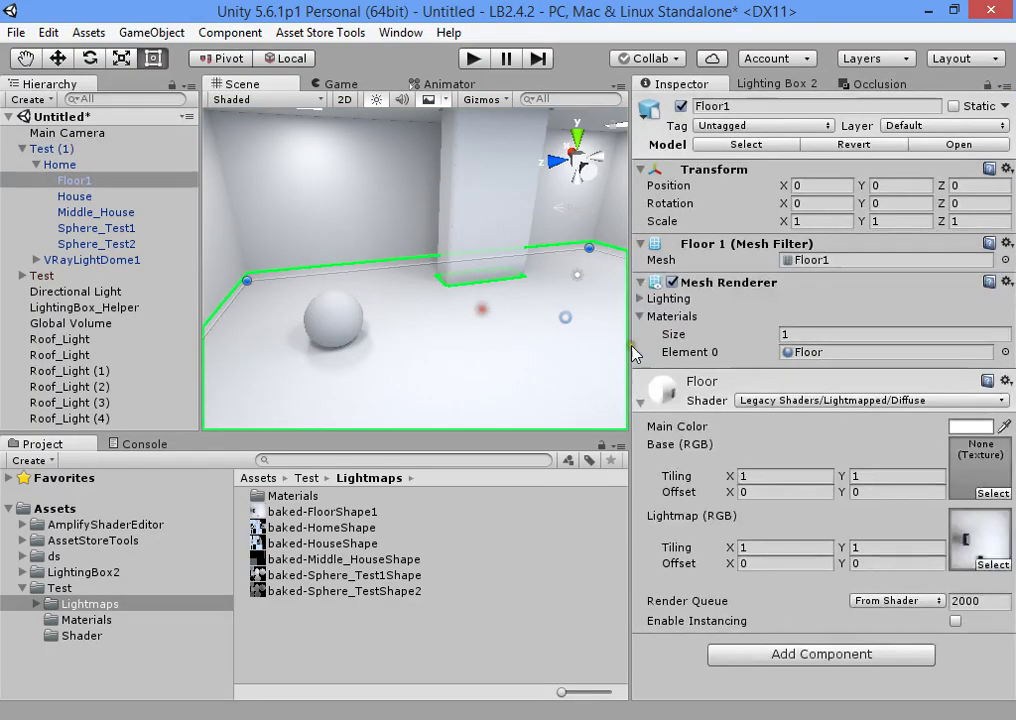
{"action": "left_click", "coordinate": [811, 350]}
{"action": "left_click", "coordinate": [320, 579]}
{"action": "key", "text": "ctrl+a"}
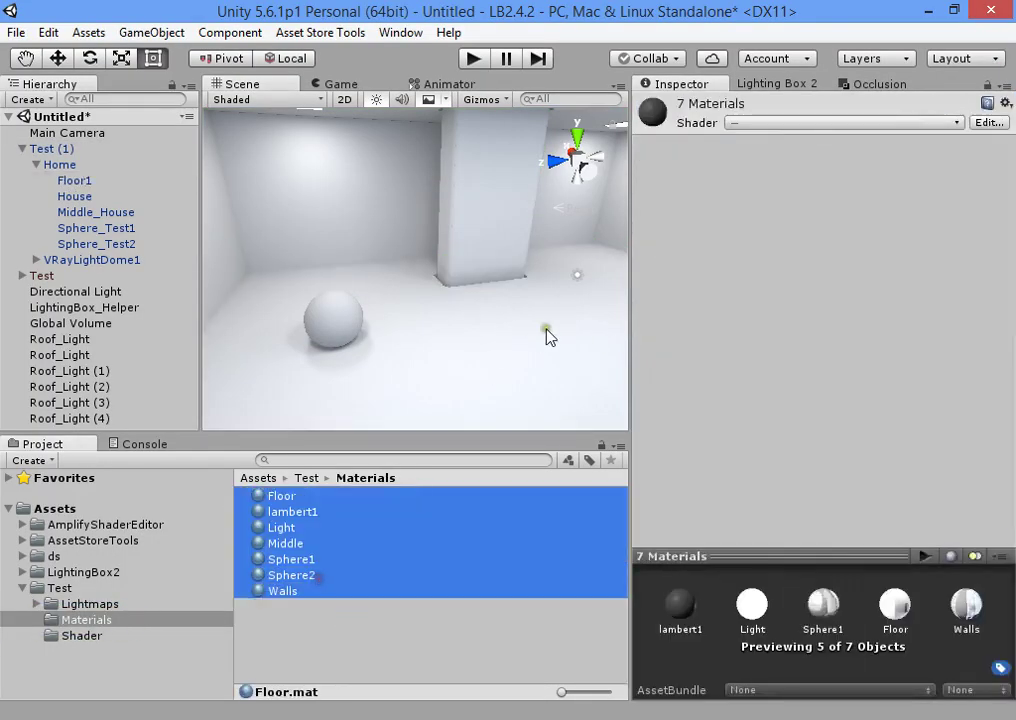
{"action": "left_click", "coordinate": [766, 122]}
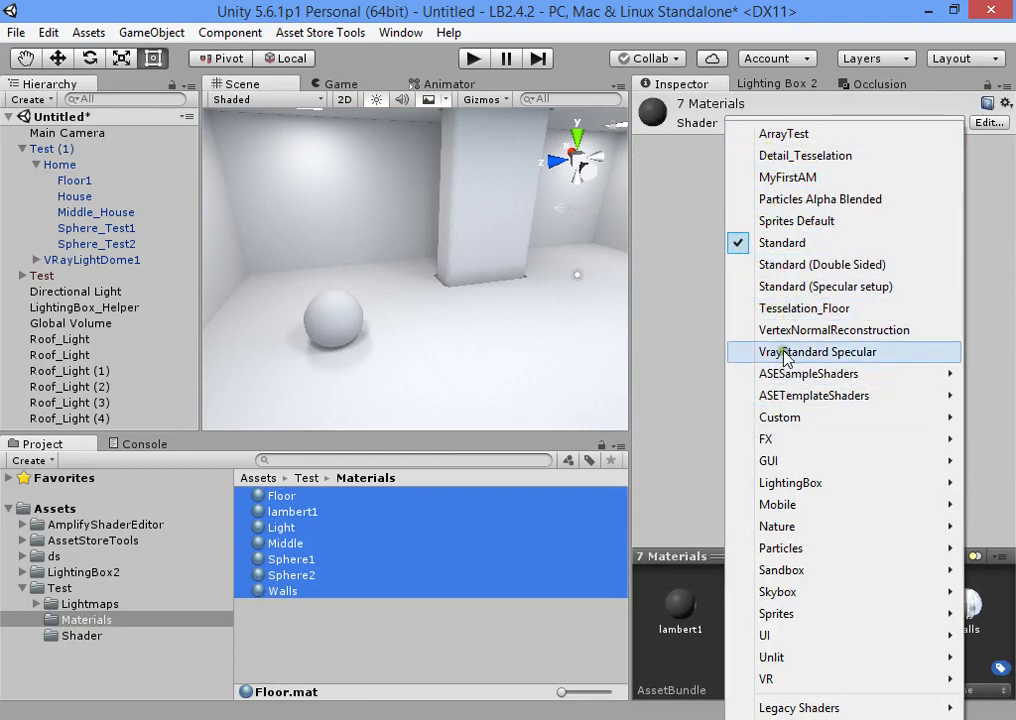
{"action": "mouse_move", "coordinate": [797, 532]}
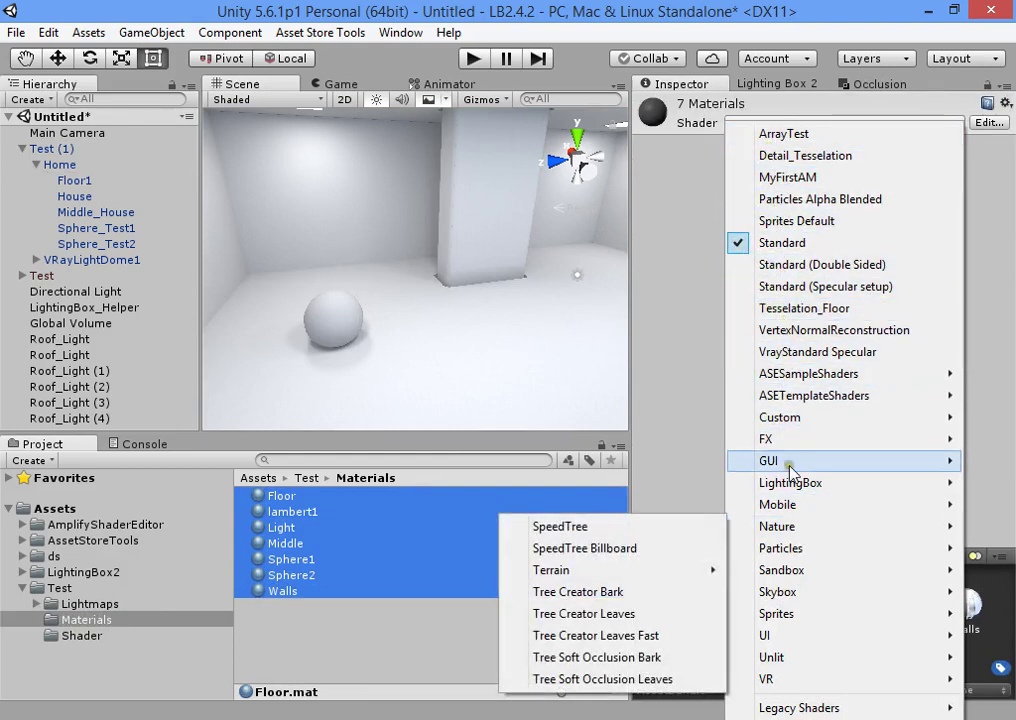
{"action": "left_click", "coordinate": [767, 352]}
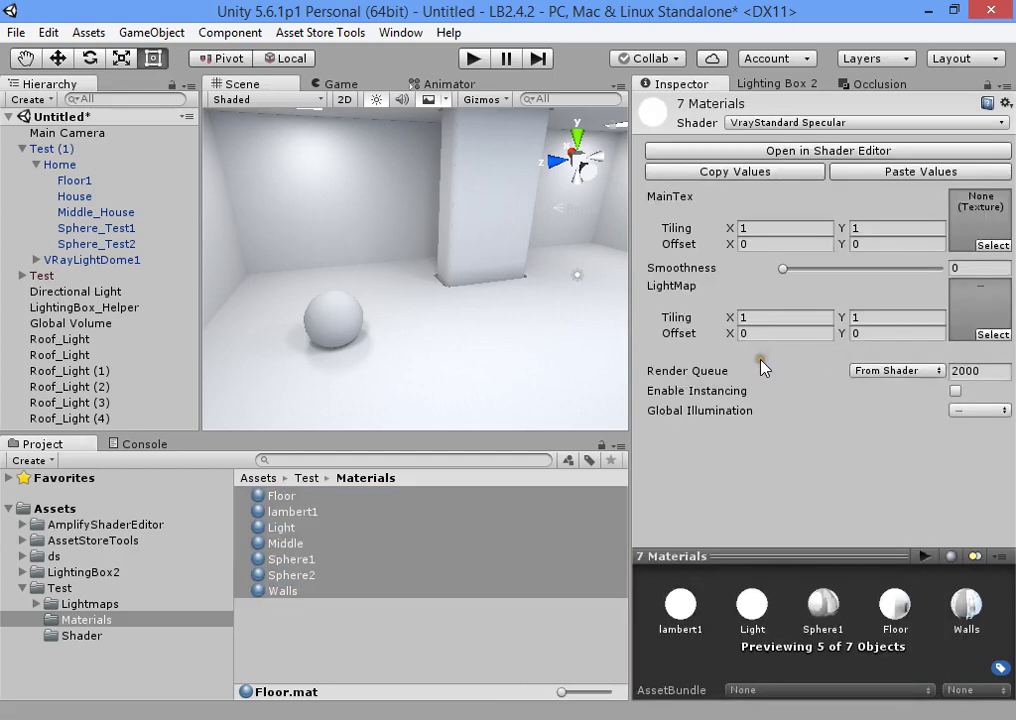
Step: Open the selected materials' shader in the shader editor, rename it Vray/Standard Specular, update it and close the editor
{"action": "left_click", "coordinate": [742, 150]}
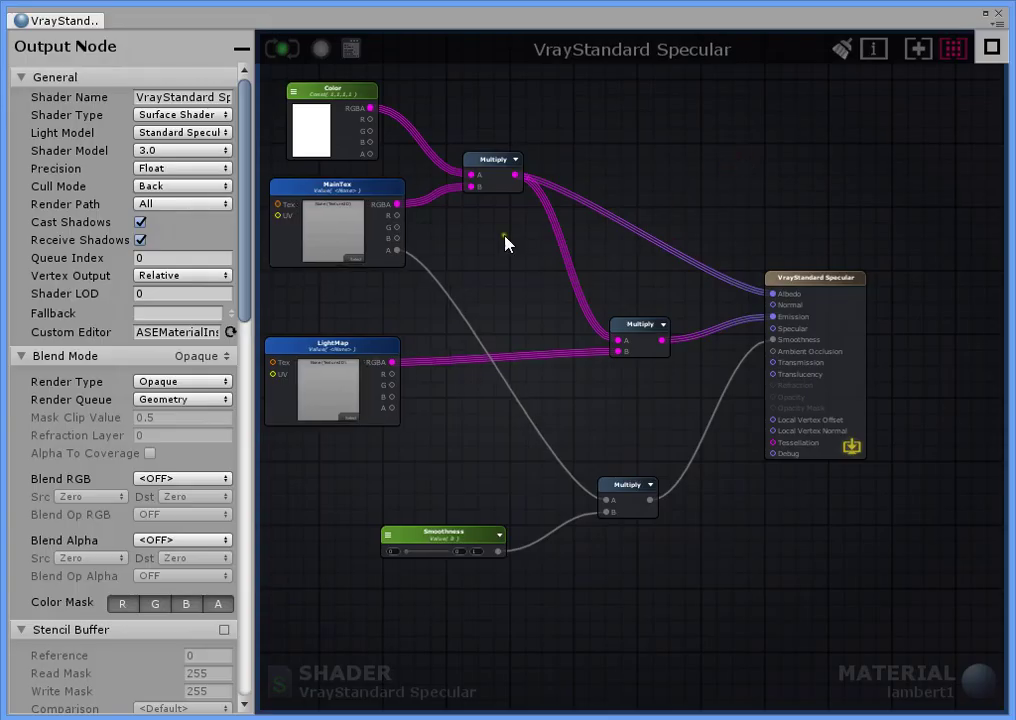
{"action": "left_click", "coordinate": [164, 97]}
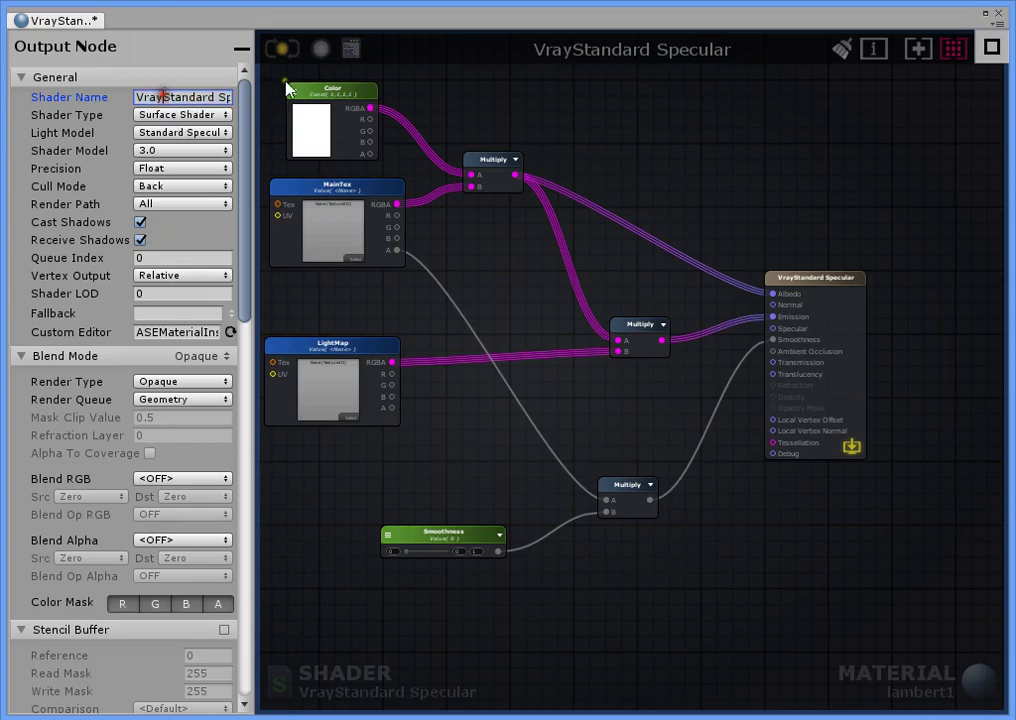
{"action": "type", "text": "/"}
{"action": "left_click", "coordinate": [524, 109]}
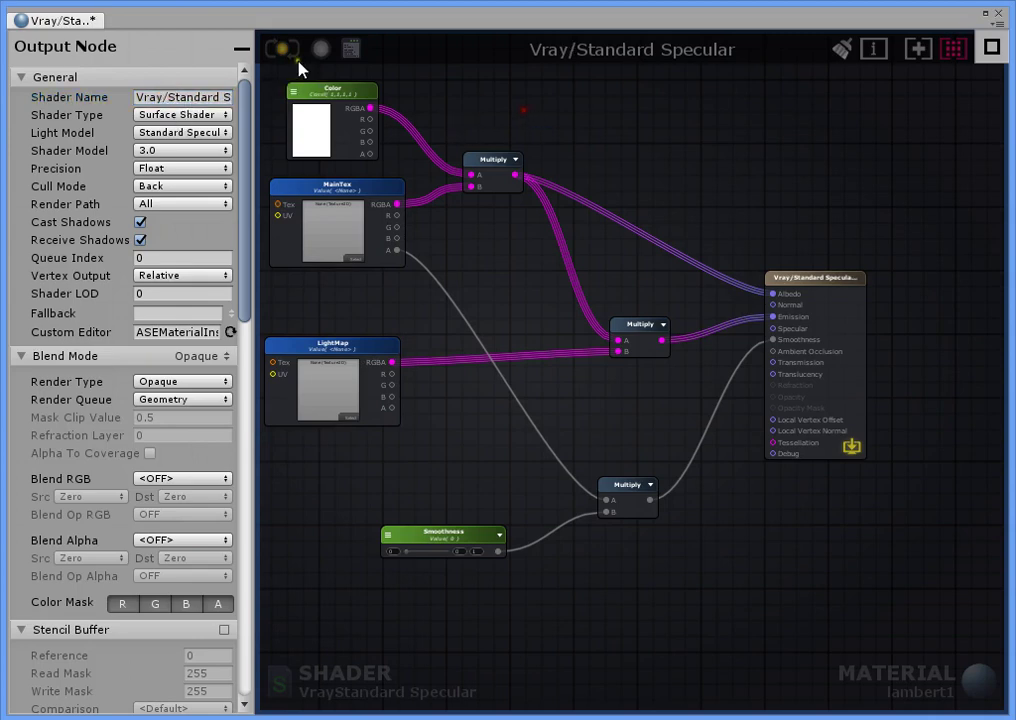
{"action": "left_click", "coordinate": [554, 70]}
{"action": "left_click", "coordinate": [998, 14]}
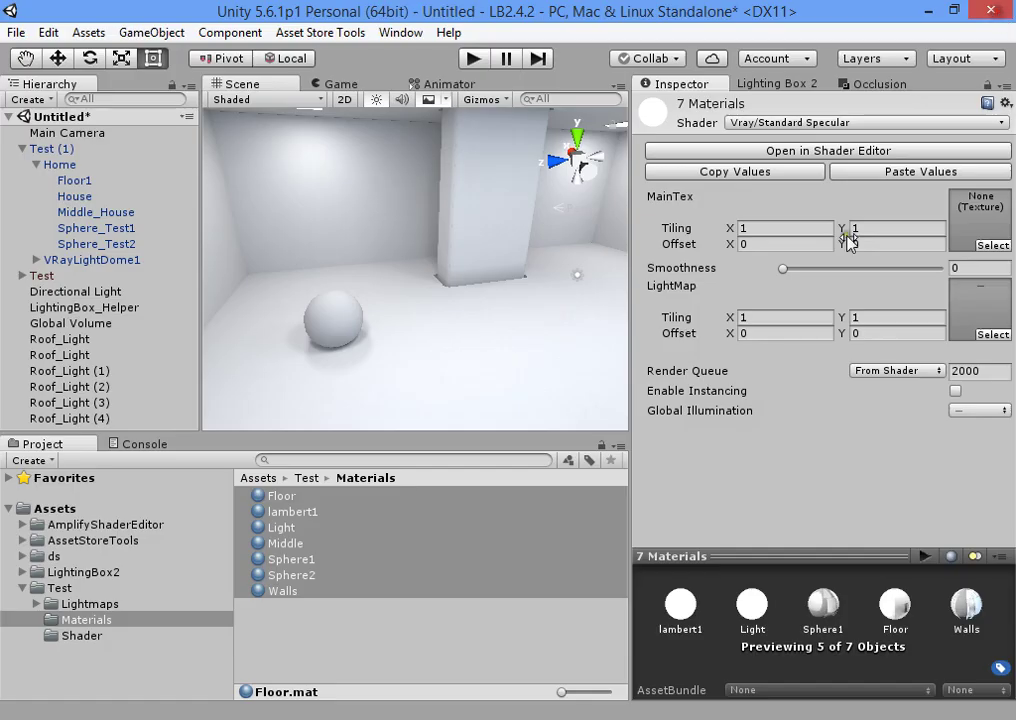
Step: Assign the Vray/Standard Specular shader to the seven selected materials, and select the Light material
{"action": "left_click", "coordinate": [790, 122]}
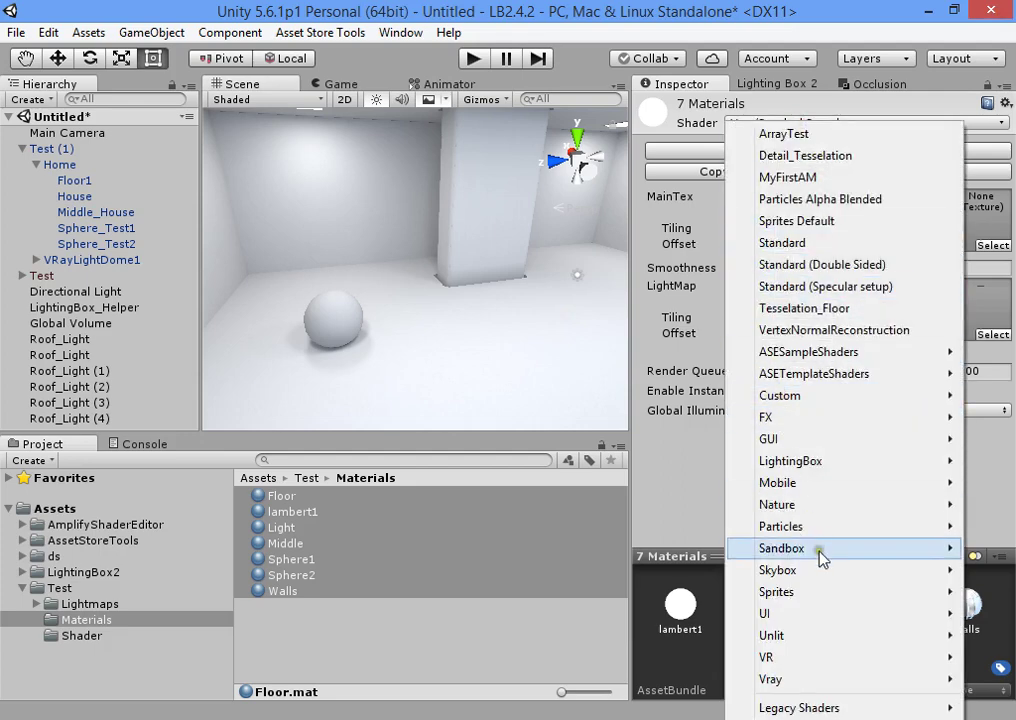
{"action": "mouse_move", "coordinate": [771, 678]}
{"action": "left_click", "coordinate": [650, 678]}
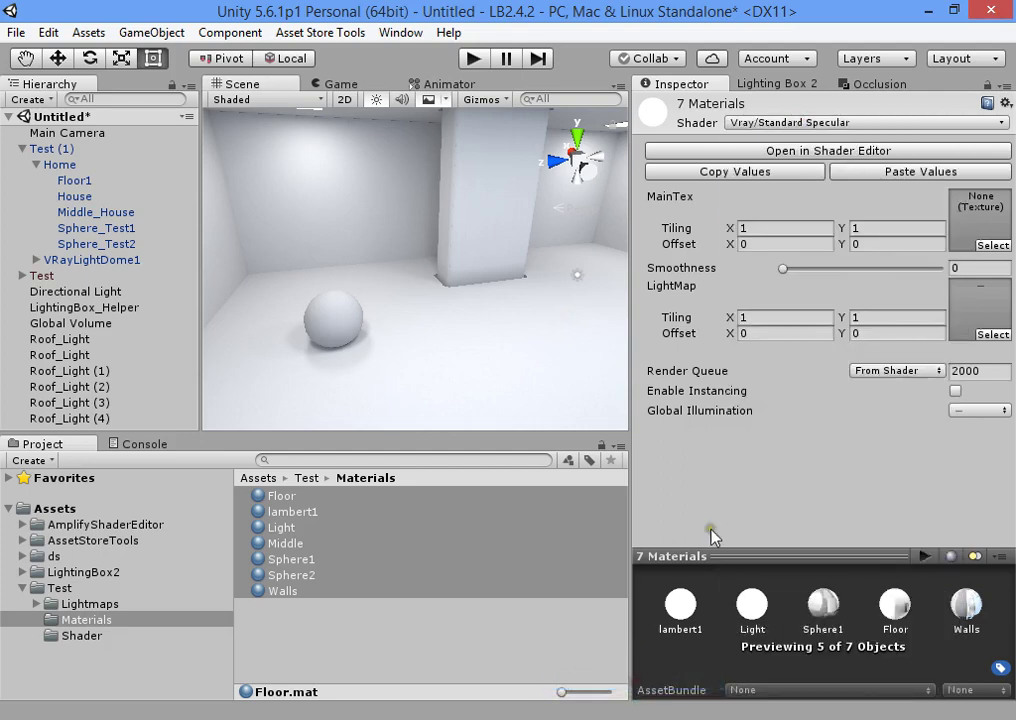
{"action": "left_click", "coordinate": [379, 528]}
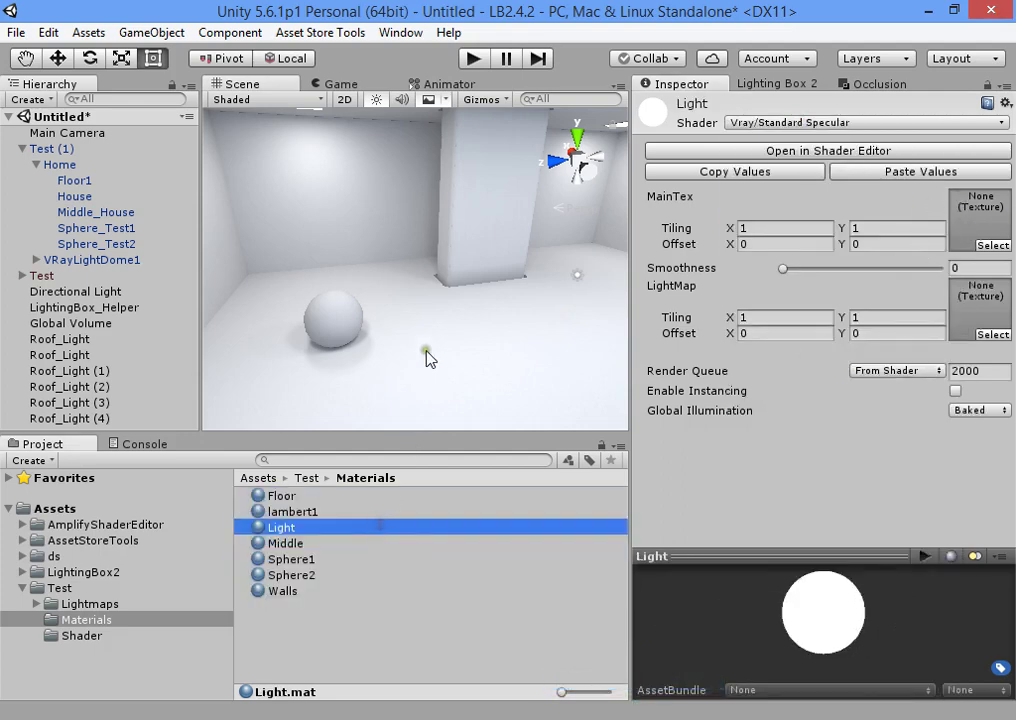
{"action": "right_click_drag", "start_coordinate": [426, 352], "coordinate": [329, 338]}
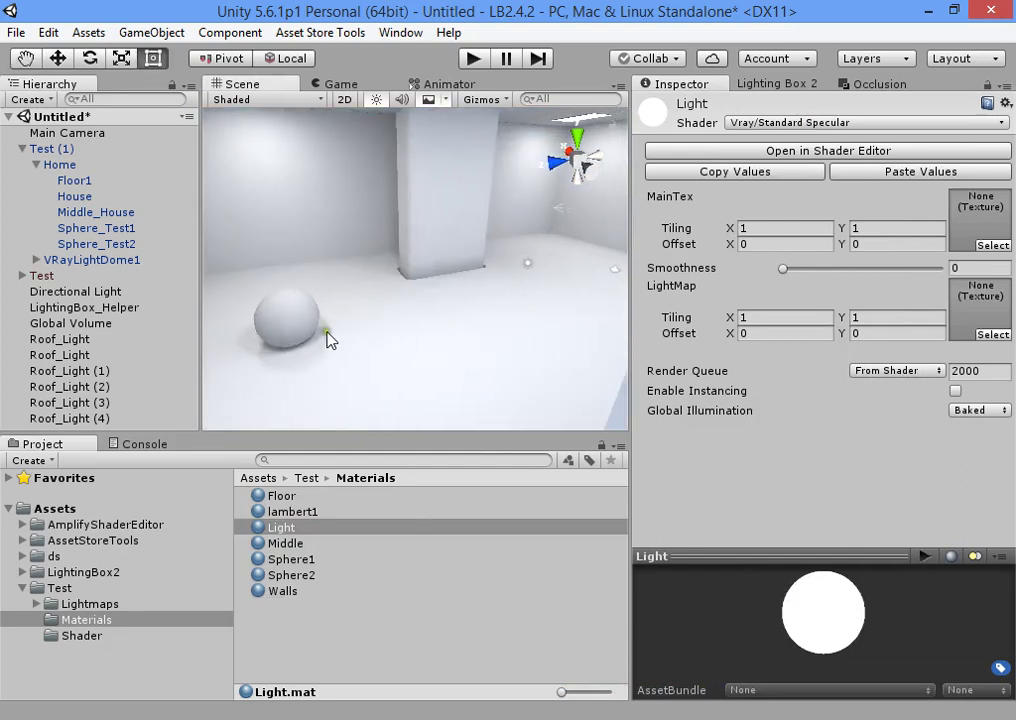
Step: Select Sphere_Test1 in the scene and try out another Main Color on its Legacy Lightmapped/Diffuse material
{"action": "left_click", "coordinate": [300, 320]}
{"action": "left_click", "coordinate": [300, 320]}
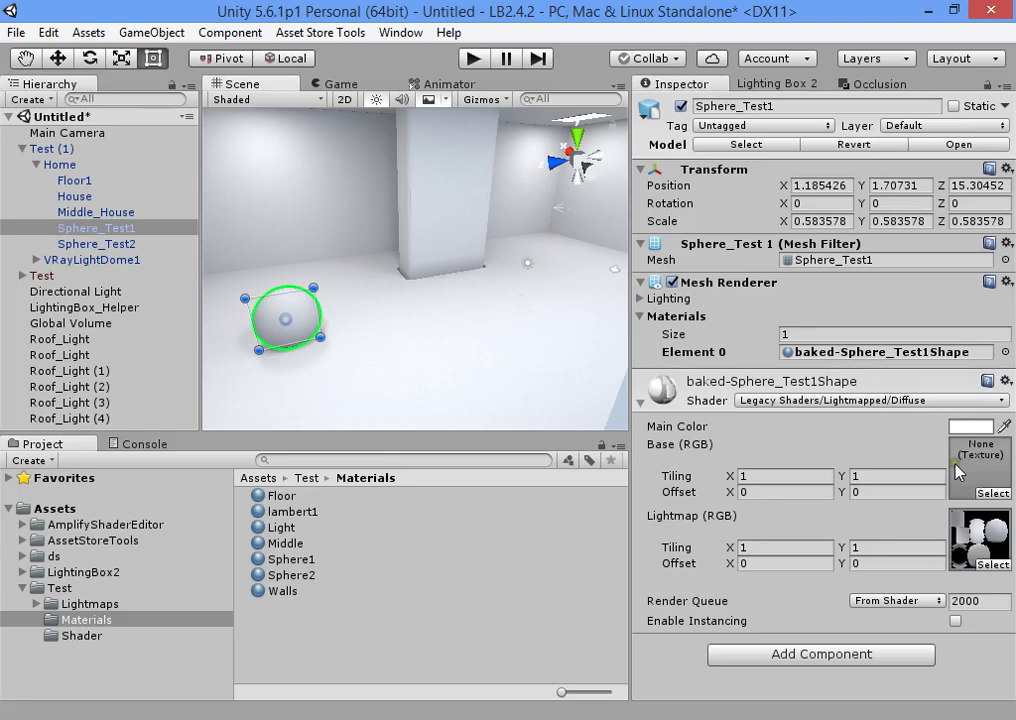
{"action": "left_click", "coordinate": [970, 426]}
{"action": "left_click_drag", "start_coordinate": [140, 370], "coordinate": [3, 268]}
{"action": "left_click", "coordinate": [415, 301]}
Step: Assign the Vray/Standard Specular shader to Sphere_Test1's material
{"action": "left_click", "coordinate": [760, 402]}
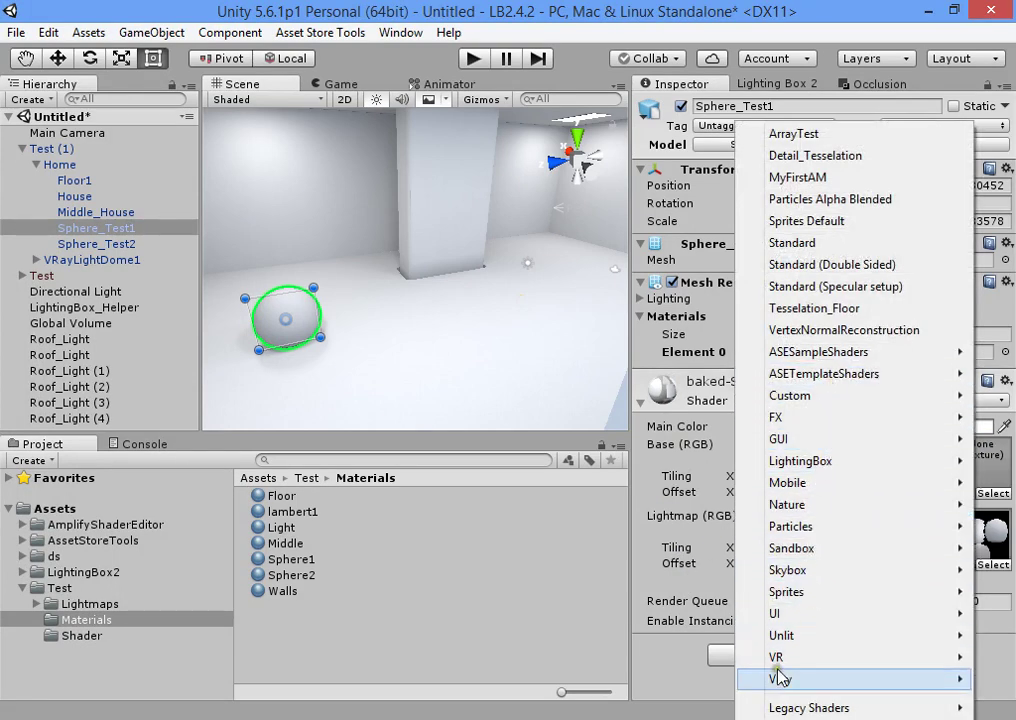
{"action": "mouse_move", "coordinate": [778, 677]}
{"action": "left_click", "coordinate": [665, 680]}
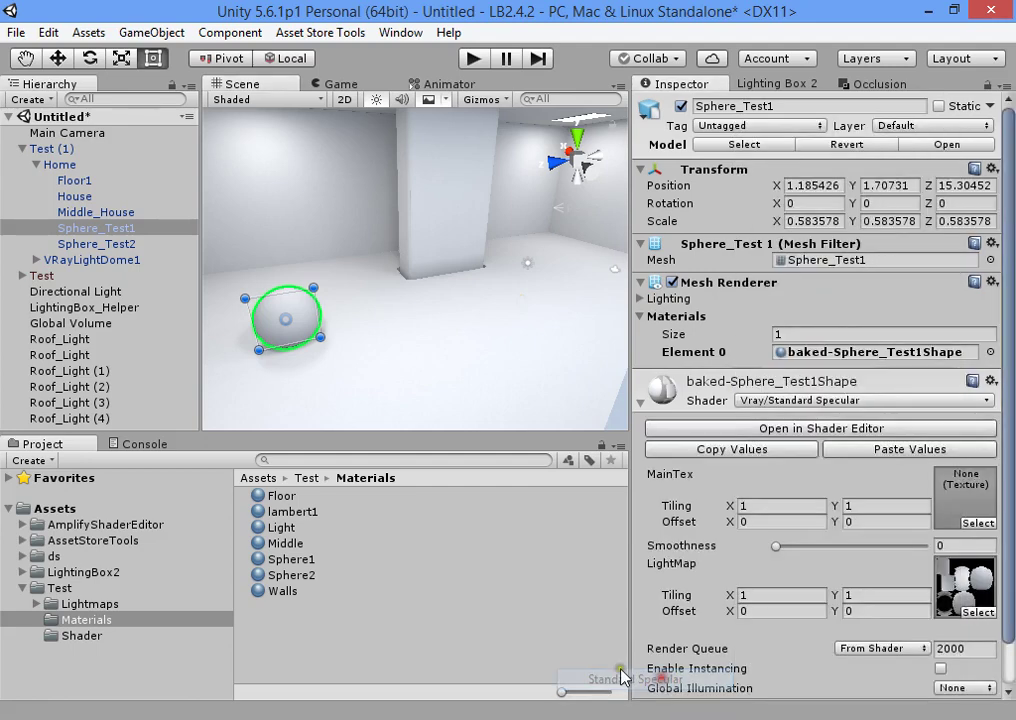
Step: Select Floor1, open its material's shader in the shader editor and change the Color node's type from Constant to Property
{"action": "left_click", "coordinate": [426, 347]}
{"action": "scroll", "coordinate": [780, 440], "scroll_direction": "down", "scroll_amount": 2}
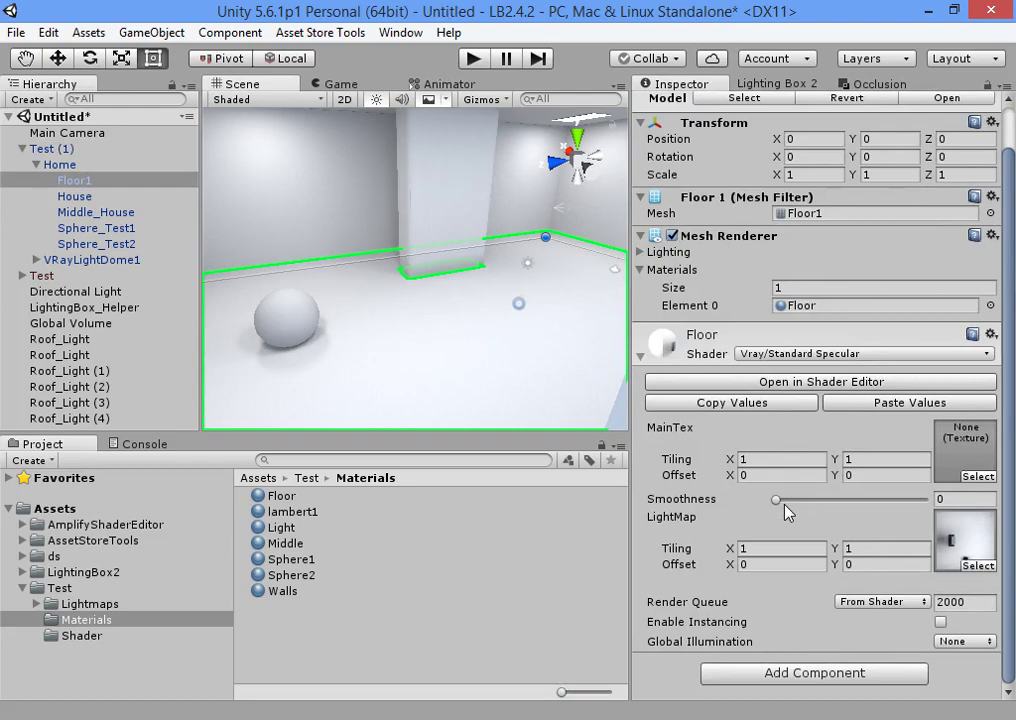
{"action": "left_click", "coordinate": [857, 381]}
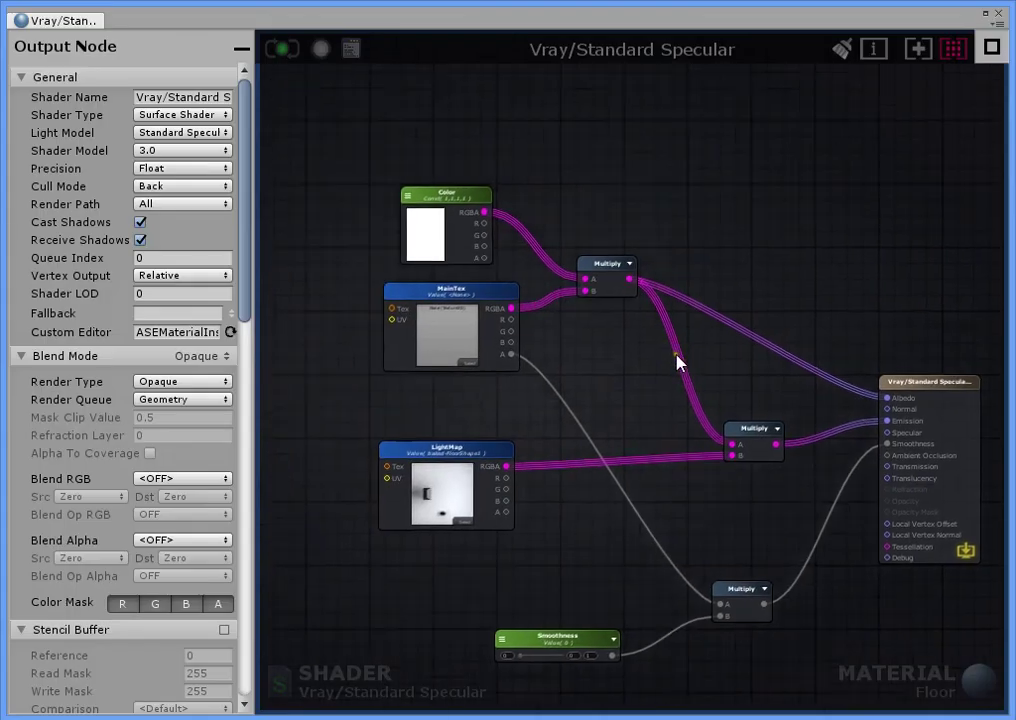
{"action": "left_click", "coordinate": [412, 203]}
{"action": "left_click", "coordinate": [408, 203]}
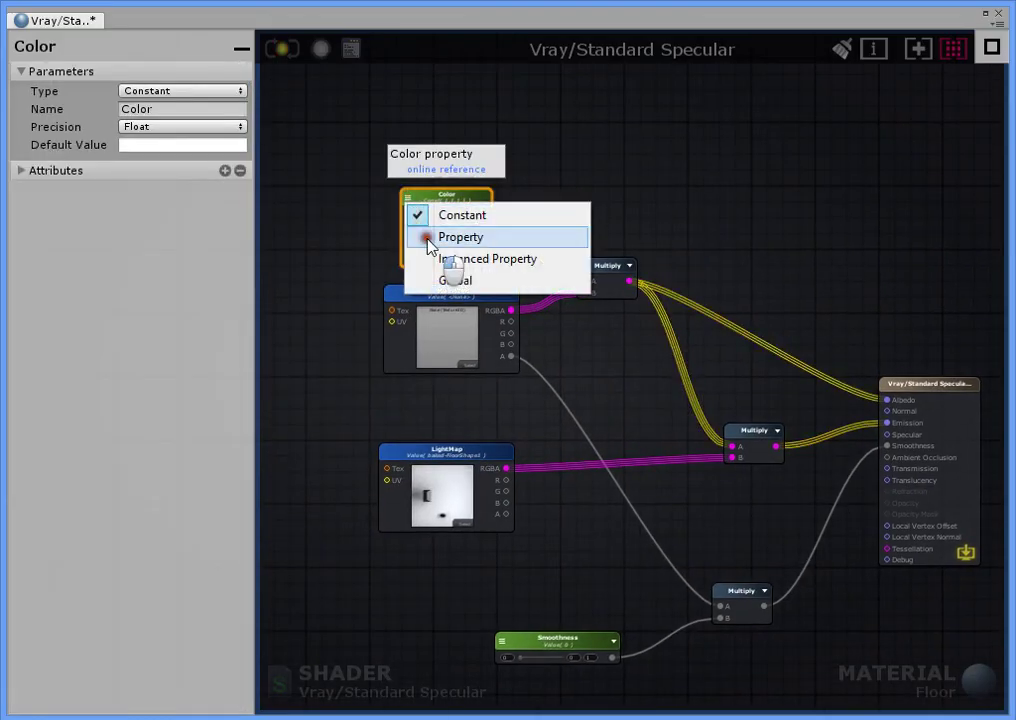
{"action": "left_click", "coordinate": [426, 238]}
{"action": "left_click", "coordinate": [315, 163]}
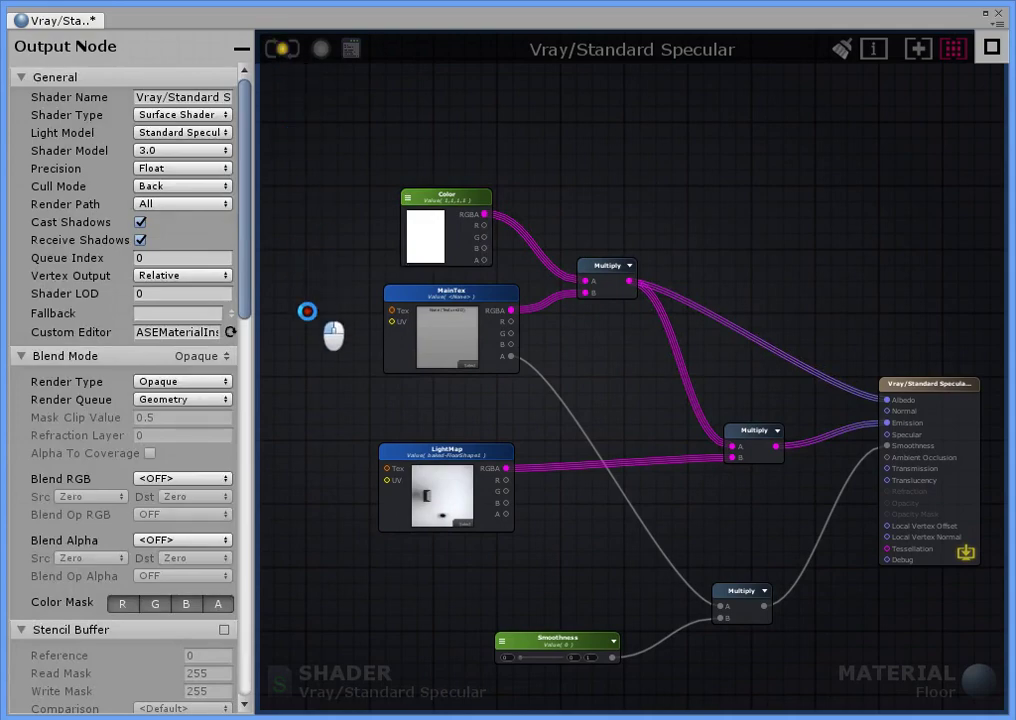
Step: Reorder the shader's Material Properties to Color, Smoothness, MainTex, LightMap
{"action": "scroll", "coordinate": [308, 311], "scroll_direction": "down", "scroll_amount": 1}
{"action": "scroll", "coordinate": [55, 677], "scroll_direction": "down", "scroll_amount": 10}
{"action": "scroll", "coordinate": [55, 677], "scroll_direction": "down", "scroll_amount": 10}
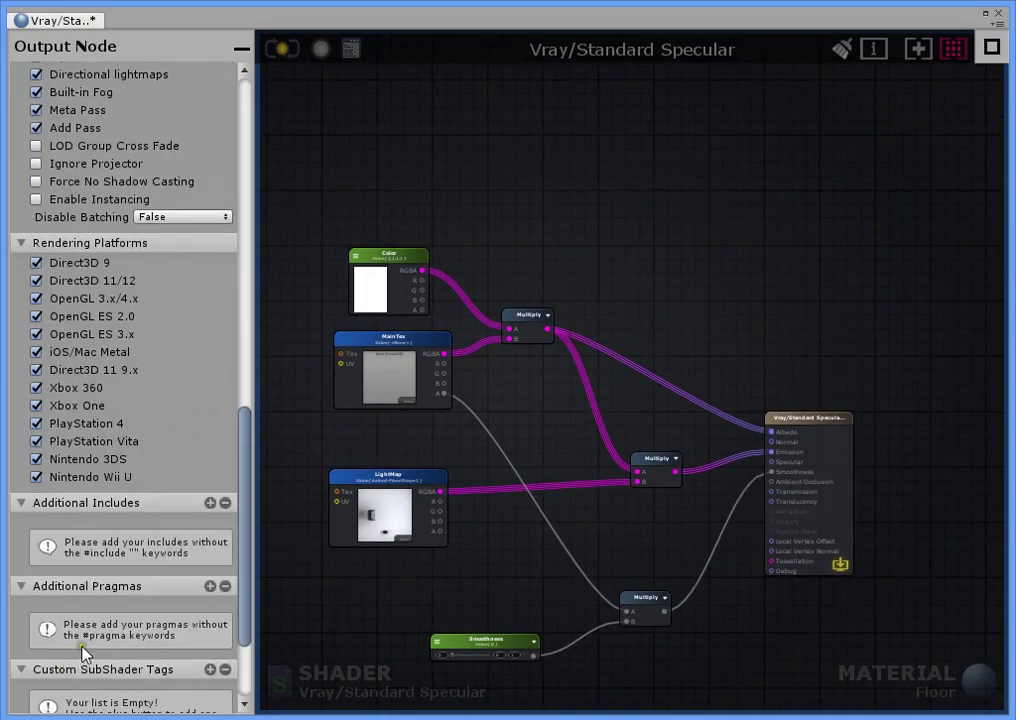
{"action": "mouse_move", "coordinate": [75, 660]}
{"action": "left_mouse_down"}
{"action": "mouse_move", "coordinate": [83, 633]}
{"action": "mouse_move", "coordinate": [88, 655]}
{"action": "left_mouse_up"}
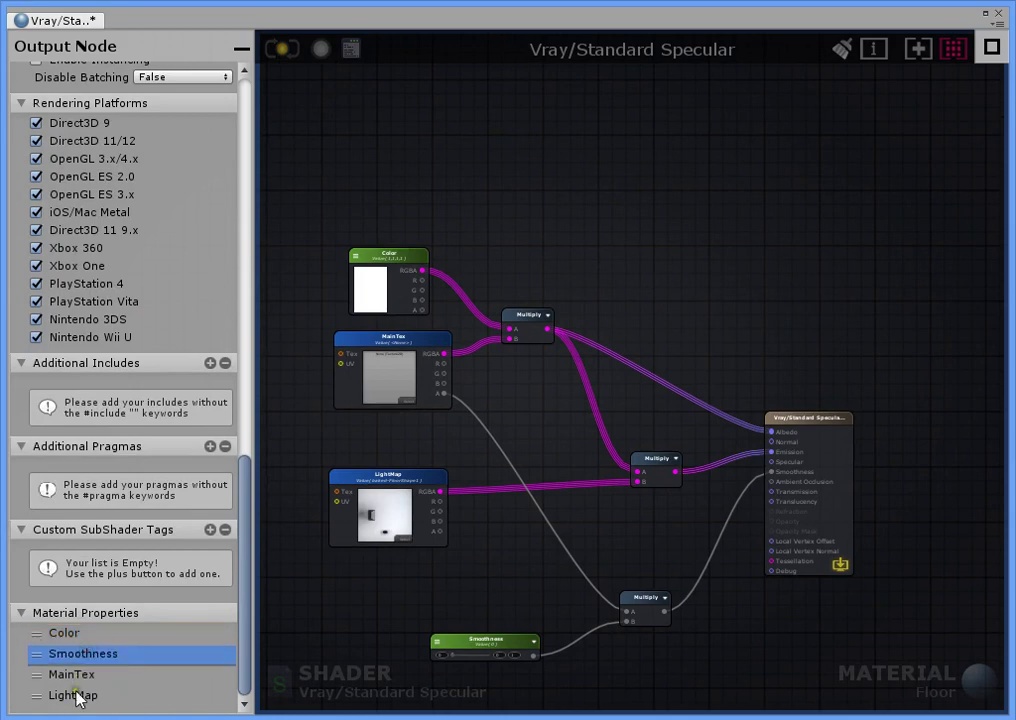
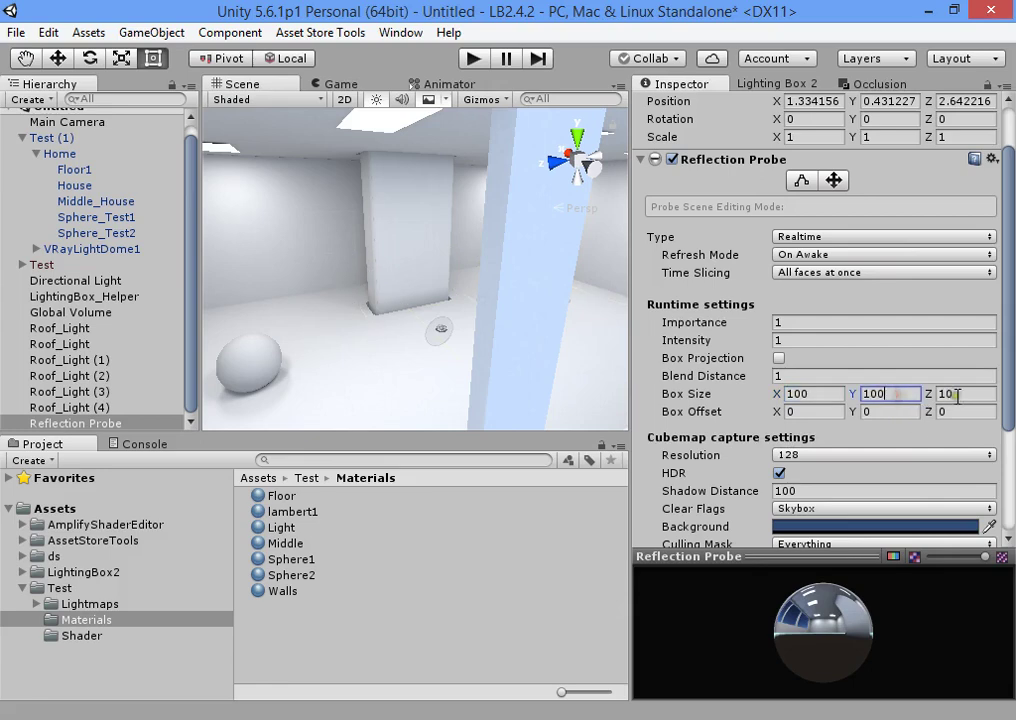
Step: Set the Reflection Probe's resolution to 512 and enable Box Projection
{"action": "left_click", "coordinate": [816, 455]}
{"action": "left_click", "coordinate": [812, 584]}
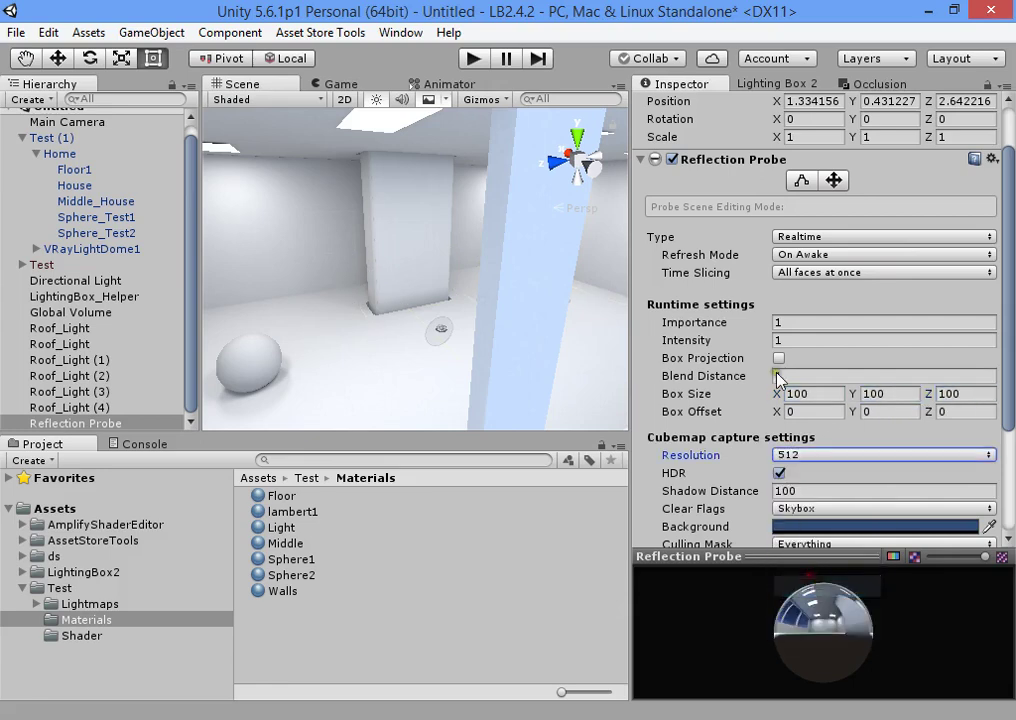
{"action": "scroll", "coordinate": [422, 270], "scroll_direction": "down", "scroll_amount": 6}
{"action": "left_click_drag", "start_coordinate": [442, 265], "coordinate": [533, 274], "text": "alt"}
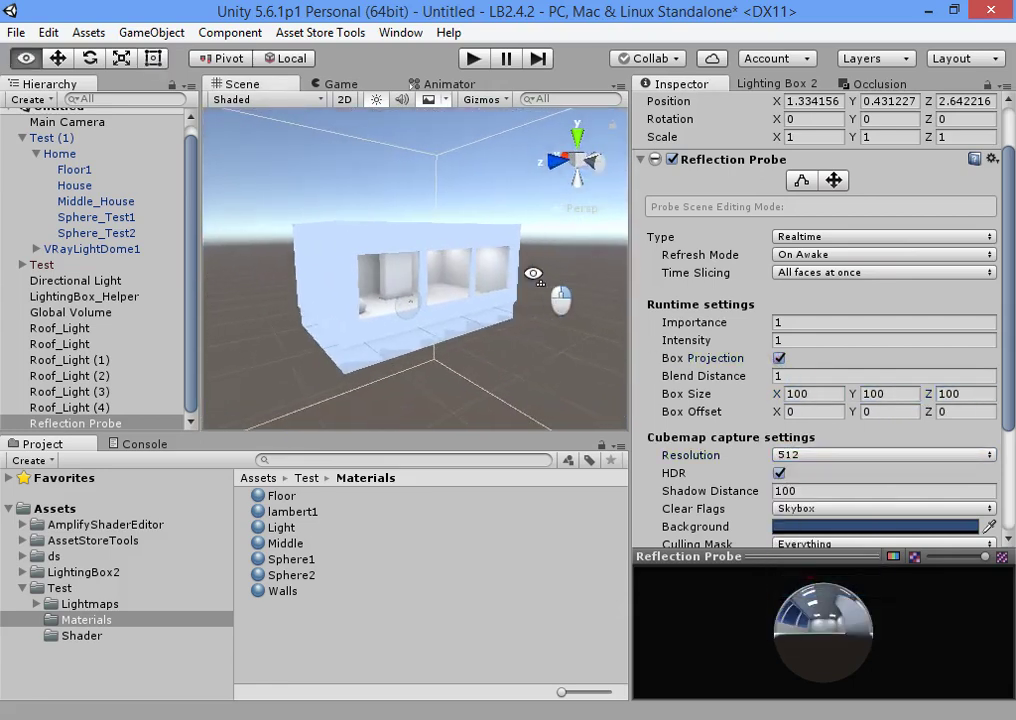
{"action": "scroll", "coordinate": [533, 274], "scroll_direction": "up", "scroll_amount": 3}
Step: Select Floor1 inside the room, raise its material's smoothness to 1 and view the floor's reflections
{"action": "left_click", "coordinate": [574, 355]}
{"action": "scroll", "coordinate": [411, 281], "scroll_direction": "up", "scroll_amount": 8, "text": "alt"}
{"action": "left_click_drag", "start_coordinate": [345, 295], "coordinate": [488, 330], "text": "alt"}
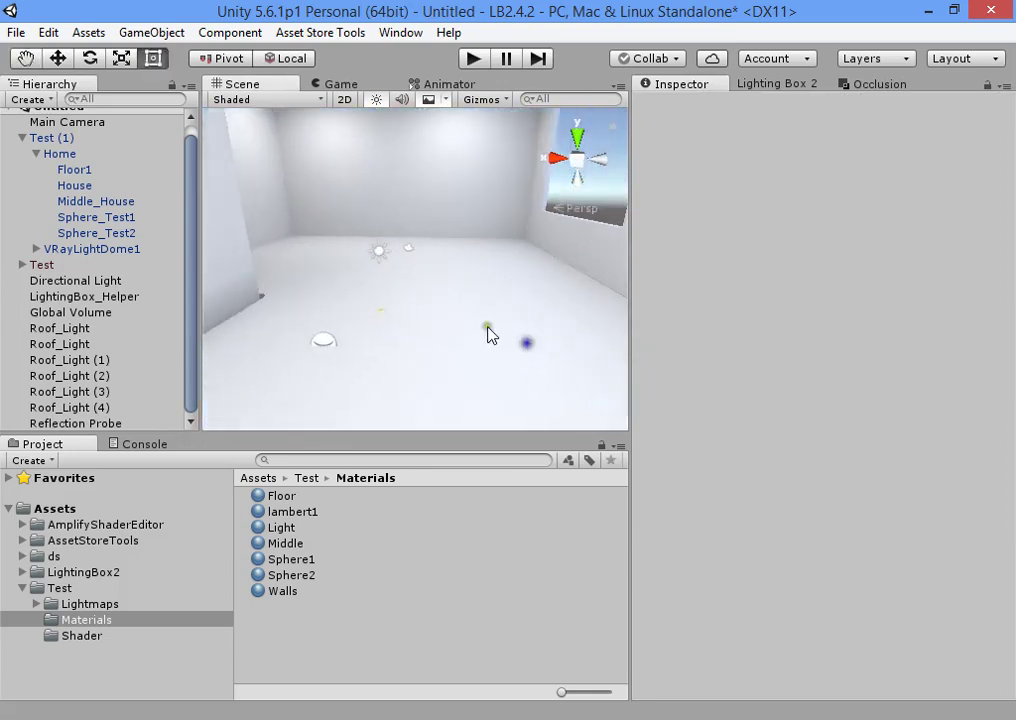
{"action": "left_click", "coordinate": [486, 270]}
{"action": "scroll", "coordinate": [833, 440], "scroll_direction": "down", "scroll_amount": 3}
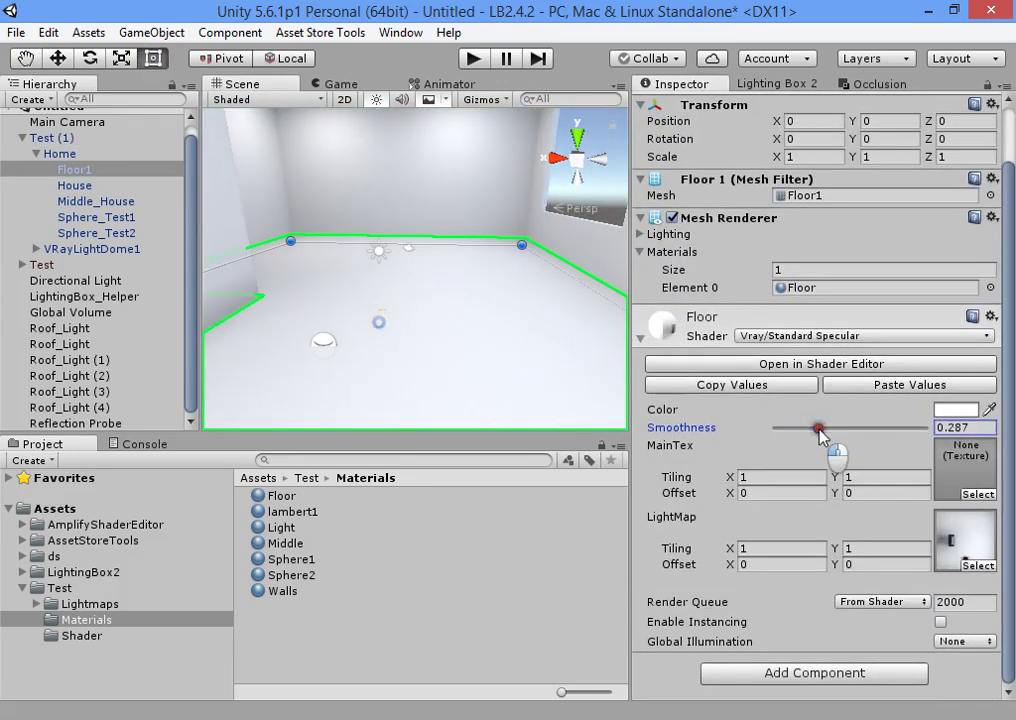
{"action": "left_click_drag", "start_coordinate": [820, 432], "coordinate": [925, 428]}
{"action": "left_click_drag", "start_coordinate": [450, 370], "coordinate": [660, 317], "text": "alt"}
Step: Set the Floor material's color to pure red and test its smoothness, leaving it at 1
{"action": "left_click", "coordinate": [946, 411]}
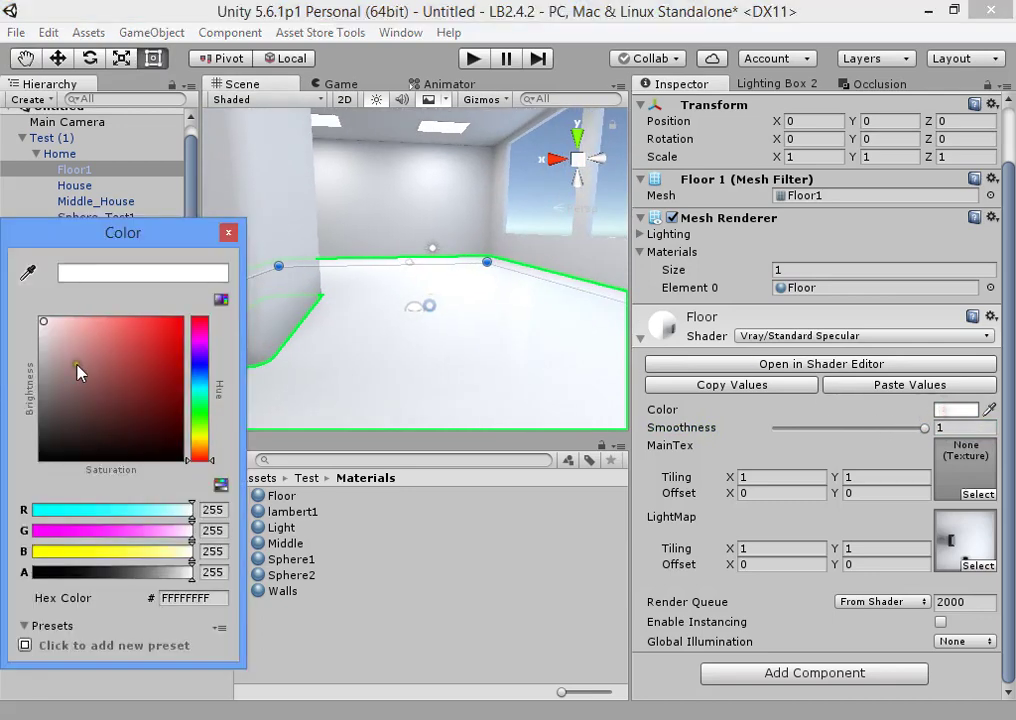
{"action": "left_click_drag", "start_coordinate": [80, 372], "coordinate": [408, 288]}
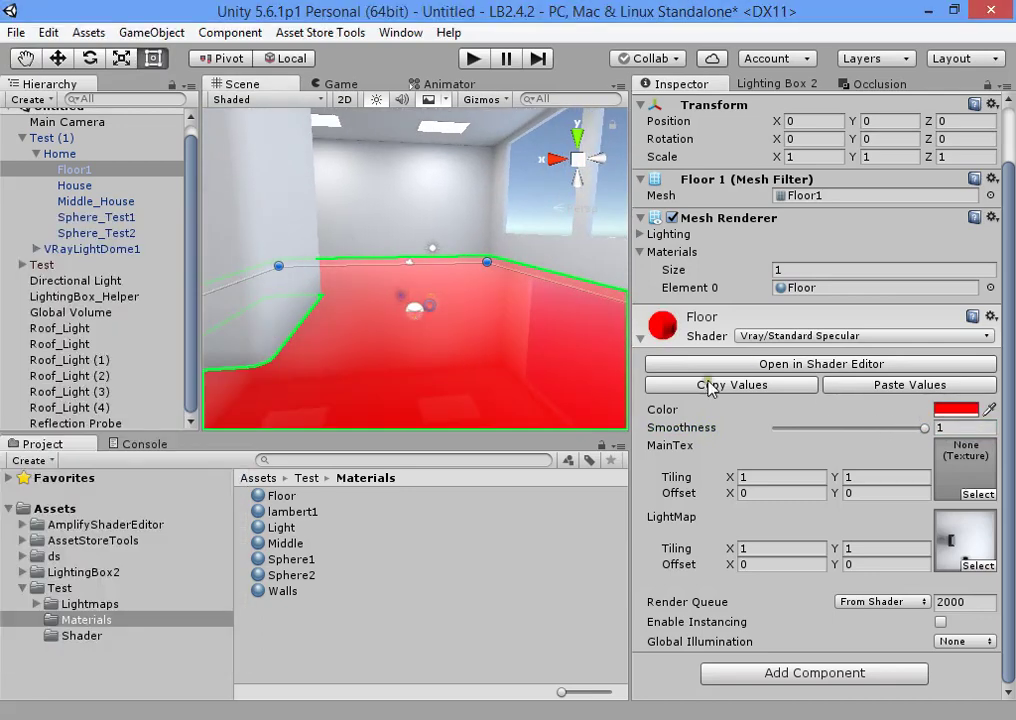
{"action": "left_click_drag", "start_coordinate": [620, 335], "coordinate": [520, 320], "text": "alt"}
{"action": "left_click_drag", "start_coordinate": [925, 427], "coordinate": [950, 537]}
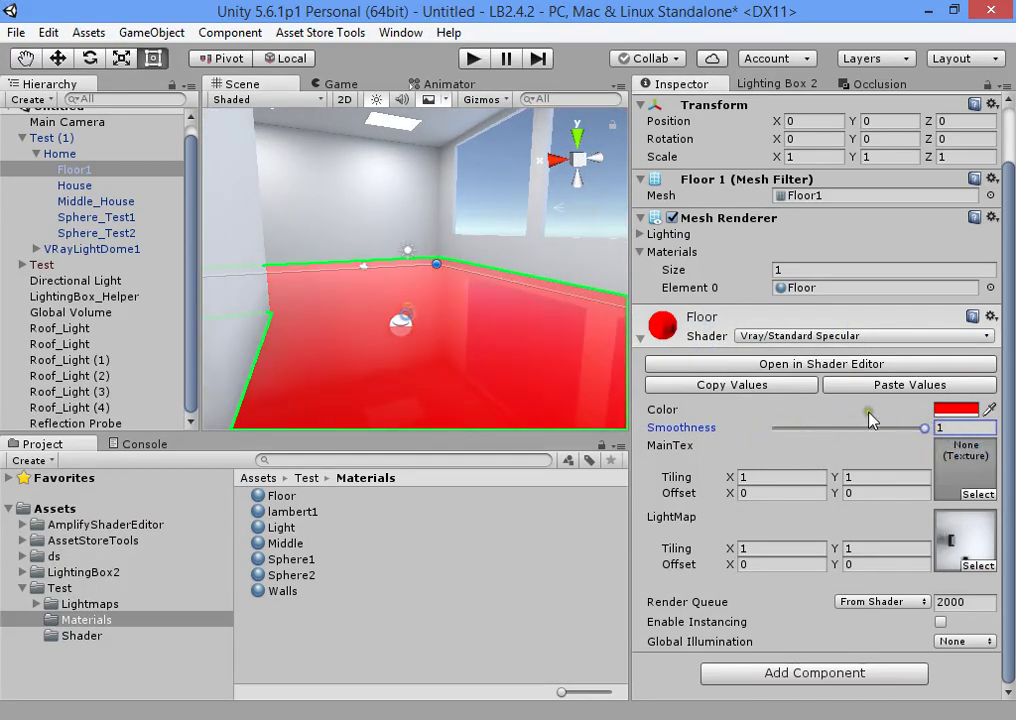
Step: Reset the Floor material's smoothness to 0 and its color to white
{"action": "left_click_drag", "start_coordinate": [870, 420], "coordinate": [700, 425]}
{"action": "left_click_drag", "start_coordinate": [500, 340], "coordinate": [390, 362], "text": "alt"}
{"action": "left_click", "coordinate": [953, 408]}
{"action": "left_click_drag", "start_coordinate": [66, 371], "coordinate": [4, 208]}
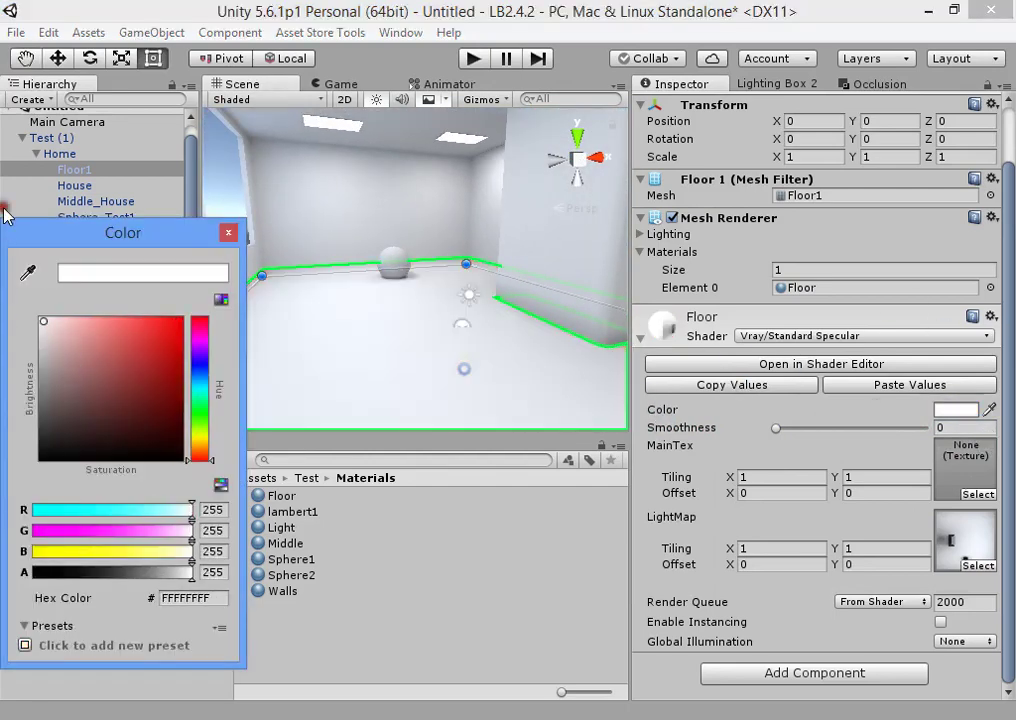
Step: Select Sphere_Test1 in the room and set its material's color to orange
{"action": "right_click_drag", "start_coordinate": [500, 362], "coordinate": [458, 385]}
{"action": "key", "text": "w"}
{"action": "left_click", "coordinate": [425, 305]}
{"action": "key", "text": "w"}
{"action": "right_click_drag", "start_coordinate": [438, 340], "coordinate": [448, 230]}
{"action": "left_click", "coordinate": [430, 306]}
{"action": "key", "text": "w"}
{"action": "key", "text": "s"}
{"action": "left_click", "coordinate": [955, 474]}
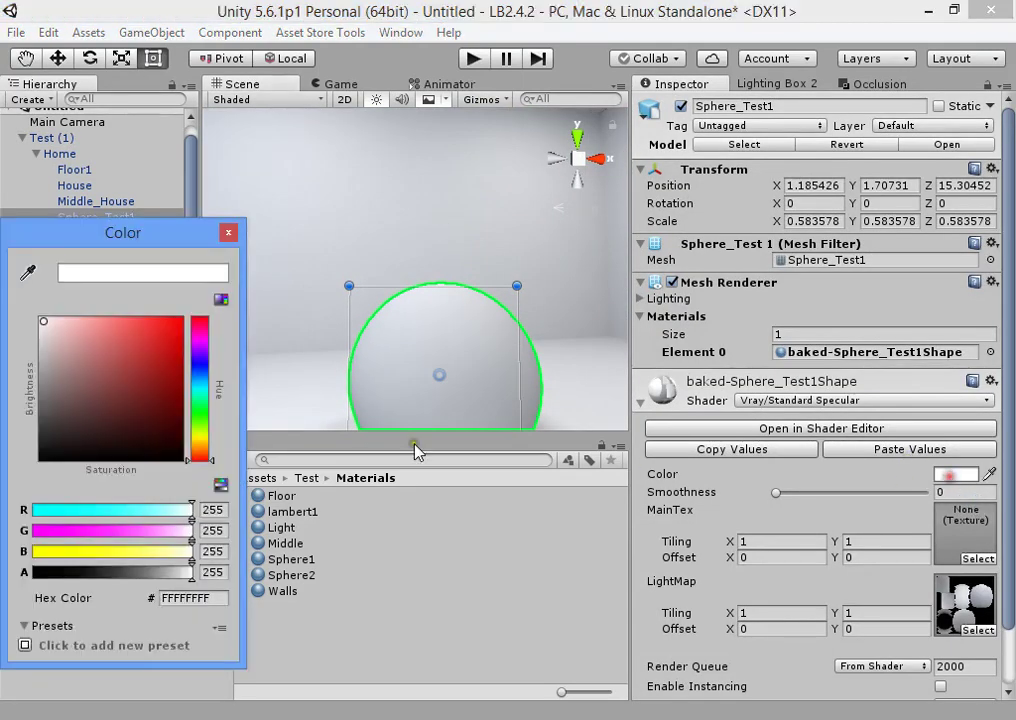
{"action": "left_click", "coordinate": [178, 321]}
{"action": "mouse_move", "coordinate": [199, 445]}
{"action": "left_mouse_down"}
{"action": "mouse_move", "coordinate": [197, 465]}
{"action": "mouse_move", "coordinate": [203, 455]}
{"action": "left_mouse_up"}
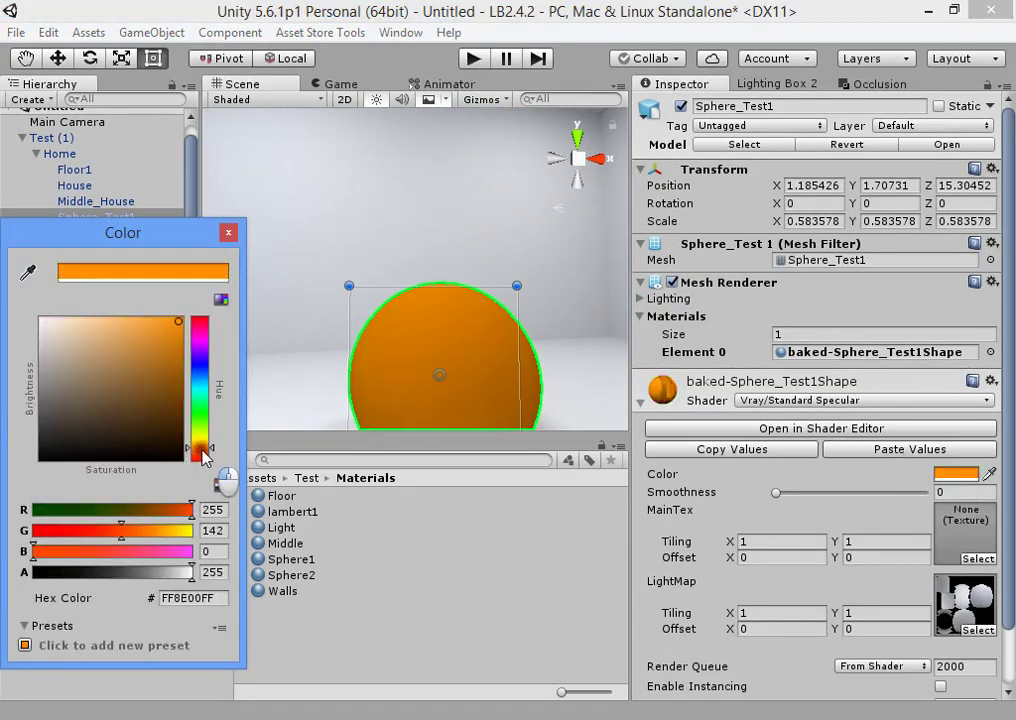
{"action": "left_click", "coordinate": [399, 298]}
Step: Set the sphere material's smoothness to 1 and examine its reflections from other angles and distances
{"action": "right_click_drag", "start_coordinate": [470, 308], "coordinate": [757, 382]}
{"action": "key", "text": "w"}
{"action": "key", "text": "s"}
{"action": "key", "text": "s"}
{"action": "key", "text": "w"}
{"action": "key", "text": "s"}
{"action": "key", "text": "w"}
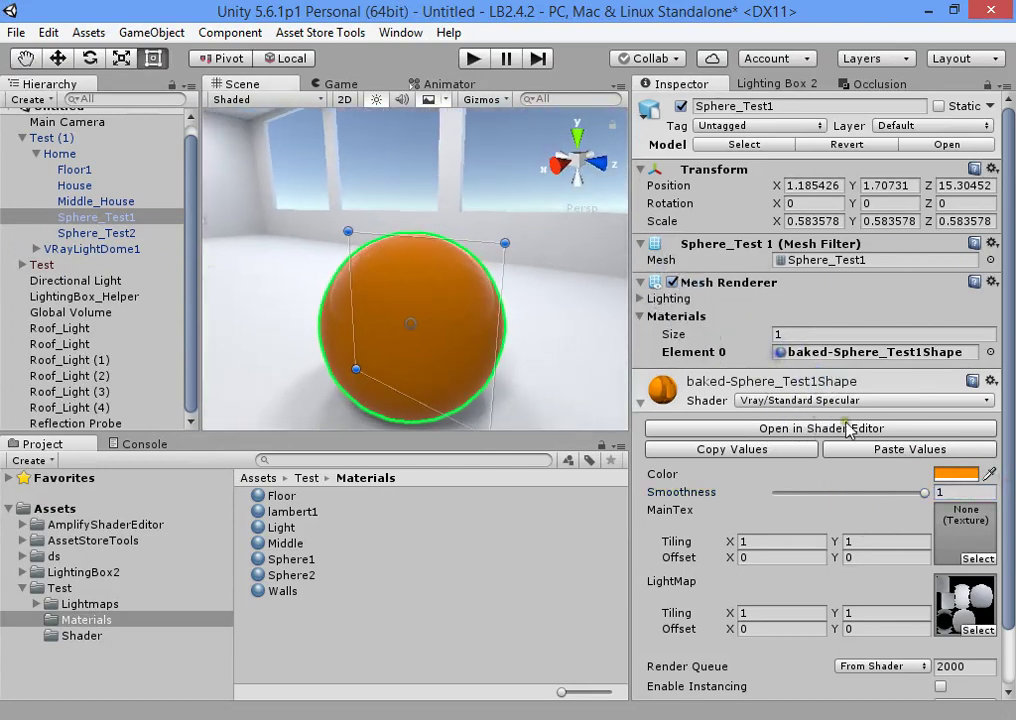
Step: Change the sphere material's color to a saturated red-orange and inspect the sphere from other angles
{"action": "left_click", "coordinate": [955, 474]}
{"action": "left_click_drag", "start_coordinate": [162, 342], "coordinate": [185, 318]}
{"action": "mouse_move", "coordinate": [198, 455]}
{"action": "left_mouse_down"}
{"action": "mouse_move", "coordinate": [198, 441]}
{"action": "mouse_move", "coordinate": [192, 455]}
{"action": "left_mouse_up"}
{"action": "left_click", "coordinate": [385, 175]}
{"action": "right_click_drag", "start_coordinate": [515, 282], "coordinate": [12, 304]}
{"action": "key", "text": "s"}
{"action": "left_click_drag", "start_coordinate": [13, 310], "coordinate": [454, 322], "text": "alt"}
{"action": "left_click", "coordinate": [454, 322]}
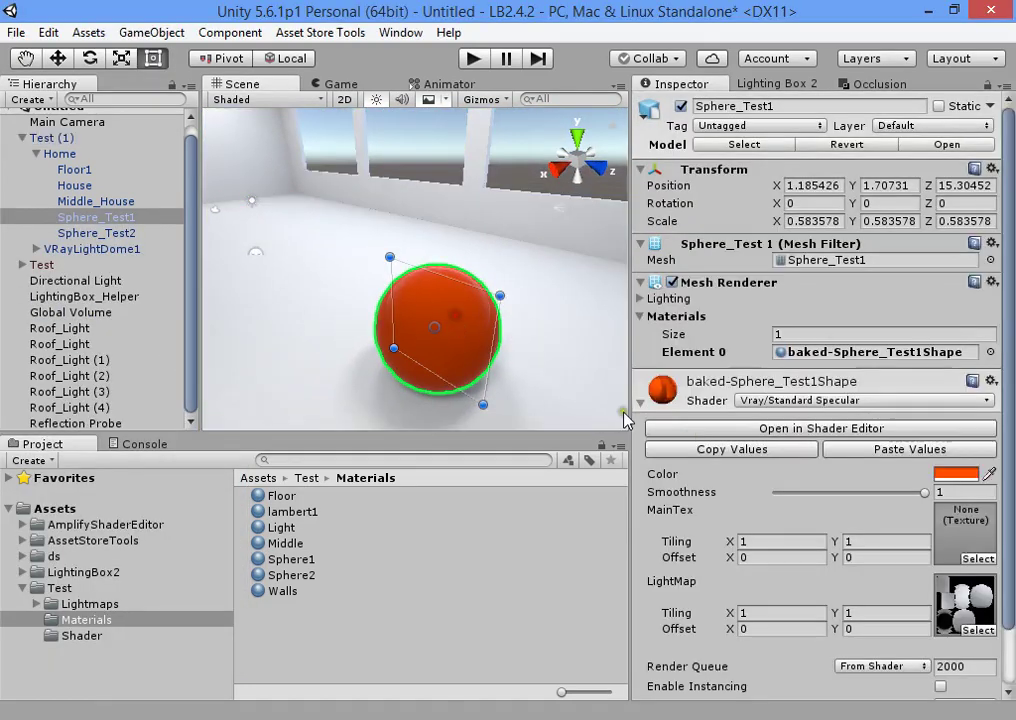
Step: Open the sphere material's shader in the shader editor and add a new Color node to the graph
{"action": "left_click", "coordinate": [836, 429]}
{"action": "right_click_drag", "start_coordinate": [494, 494], "coordinate": [508, 301]}
{"action": "scroll", "coordinate": [556, 390], "scroll_direction": "up", "scroll_amount": 8}
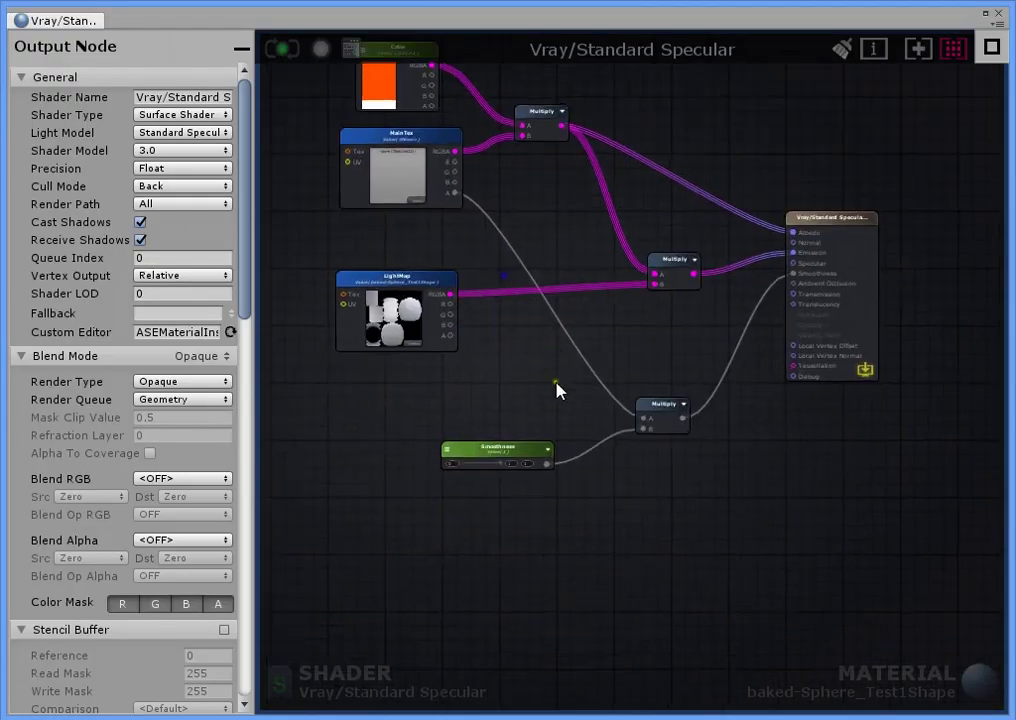
{"action": "right_click_drag", "start_coordinate": [610, 365], "coordinate": [621, 428]}
{"action": "left_click", "coordinate": [608, 390]}
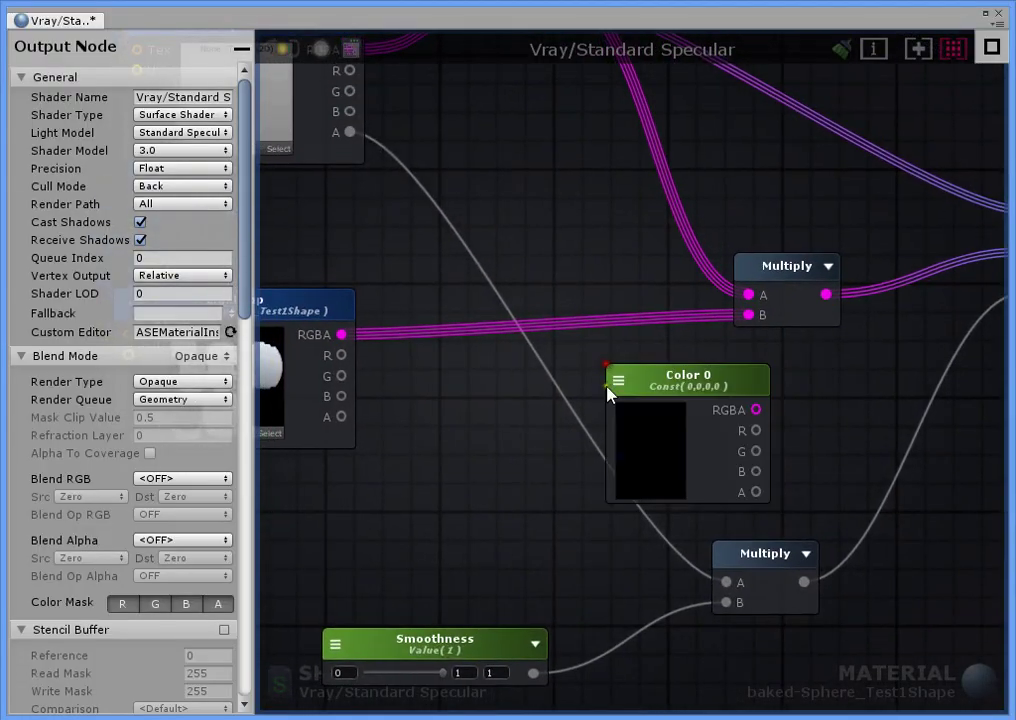
Step: Place the new Color node between the two lower Multiply nodes and connect its RGBA output to Specular
{"action": "scroll", "coordinate": [610, 390], "scroll_direction": "down", "scroll_amount": 4}
{"action": "left_click_drag", "start_coordinate": [655, 400], "coordinate": [594, 374]}
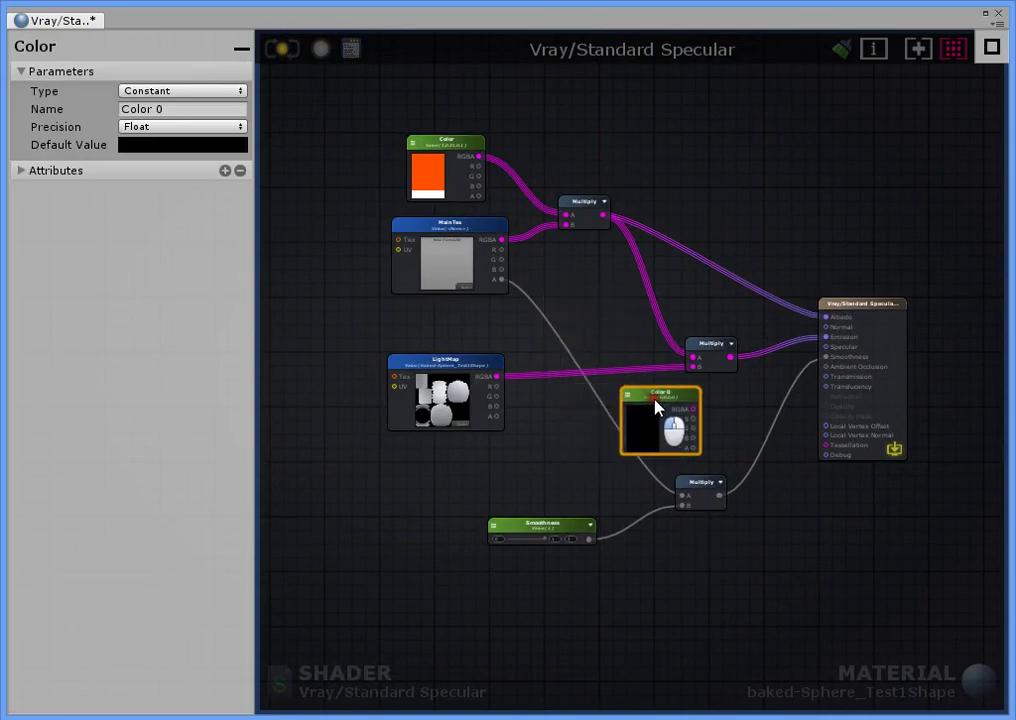
{"action": "left_click_drag", "start_coordinate": [715, 412], "coordinate": [828, 348]}
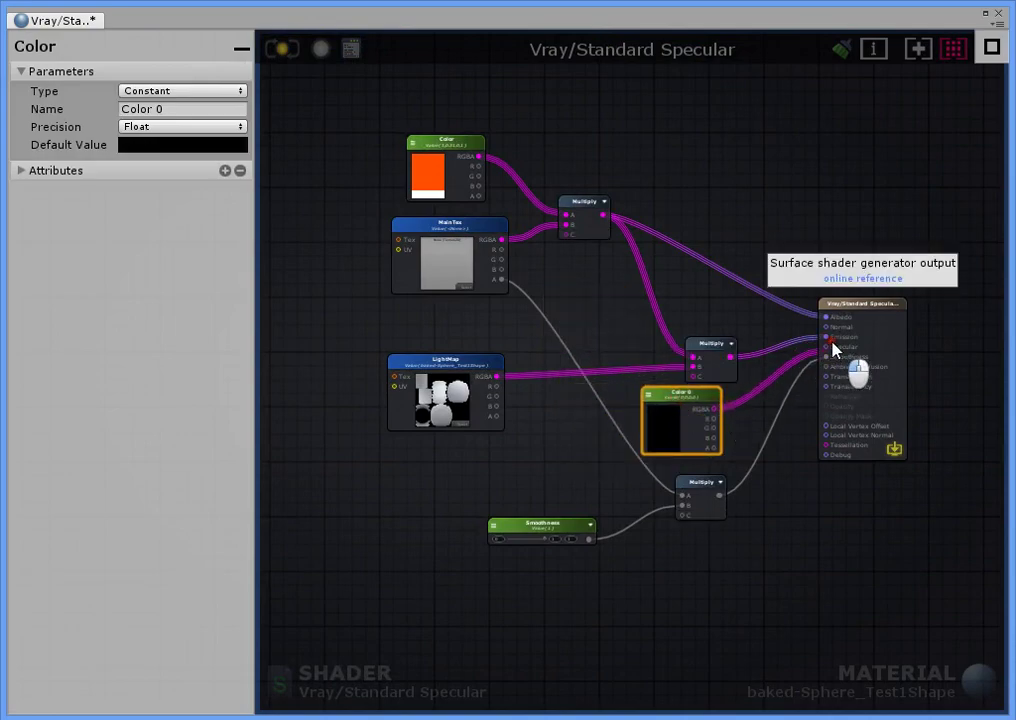
{"action": "scroll", "coordinate": [832, 350], "scroll_direction": "up", "scroll_amount": 4}
{"action": "middle_click_drag", "start_coordinate": [628, 419], "coordinate": [800, 357]}
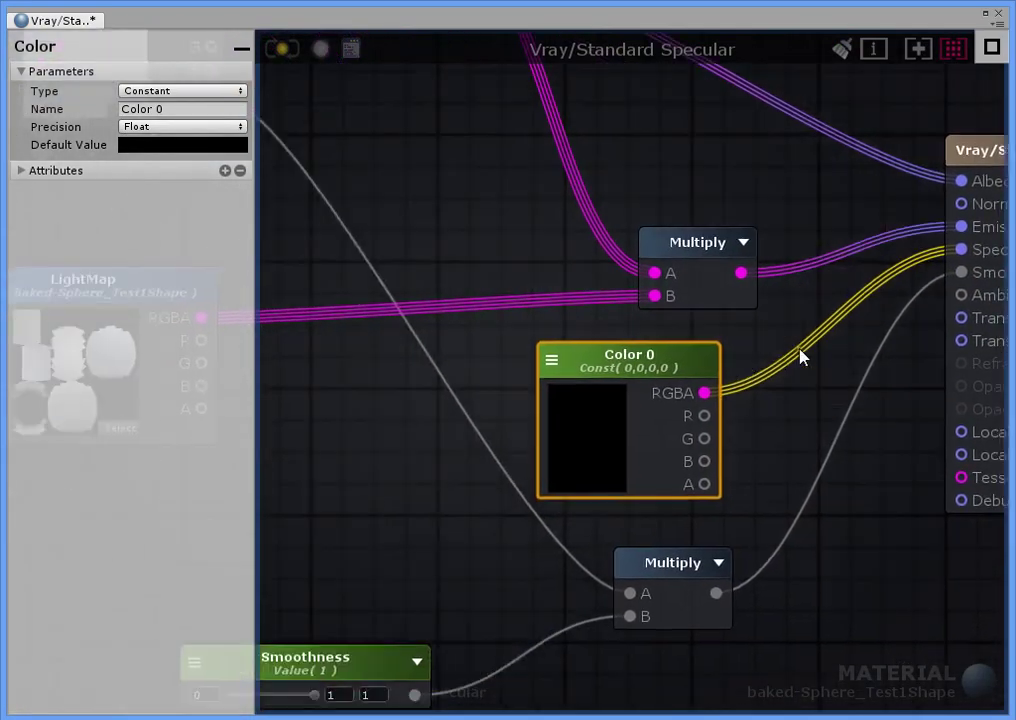
Step: Rename the new Color node to Specular and change its type from Constant to Property
{"action": "left_click", "coordinate": [168, 110]}
{"action": "type", "text": "Sp"}
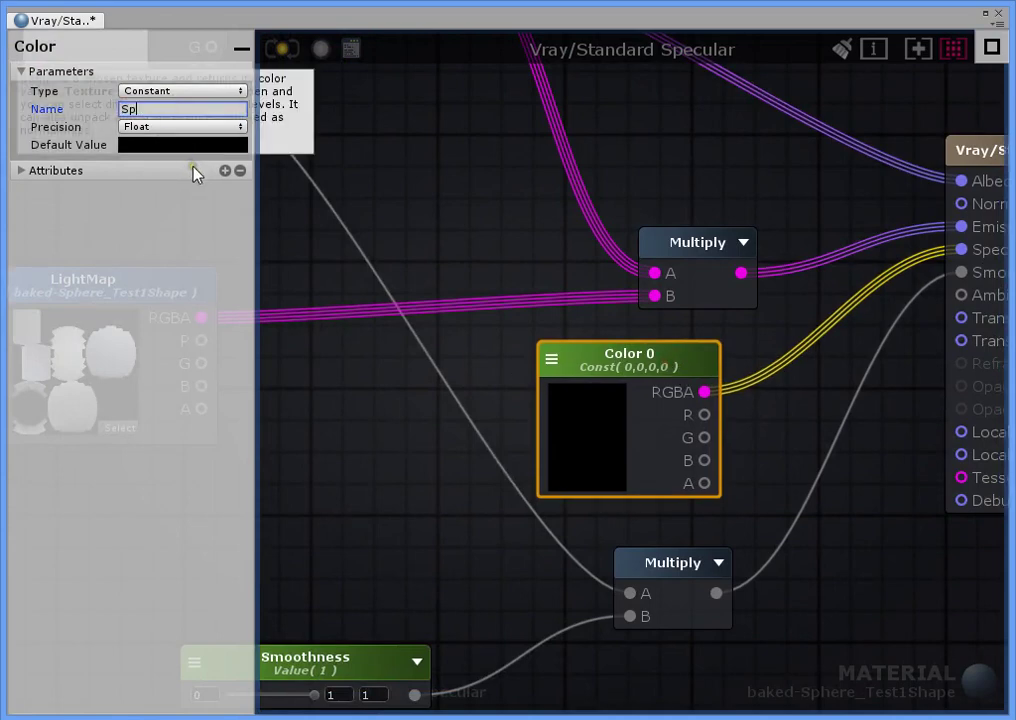
{"action": "type", "text": "ecular"}
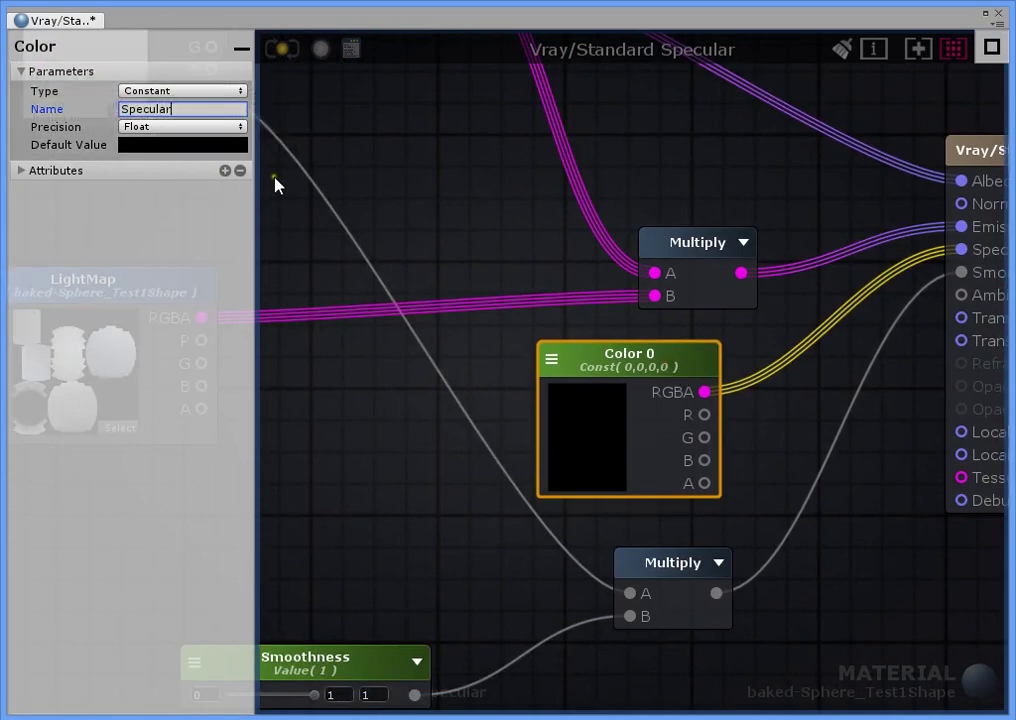
{"action": "left_click", "coordinate": [182, 146]}
{"action": "left_click", "coordinate": [483, 311]}
{"action": "left_click", "coordinate": [560, 370]}
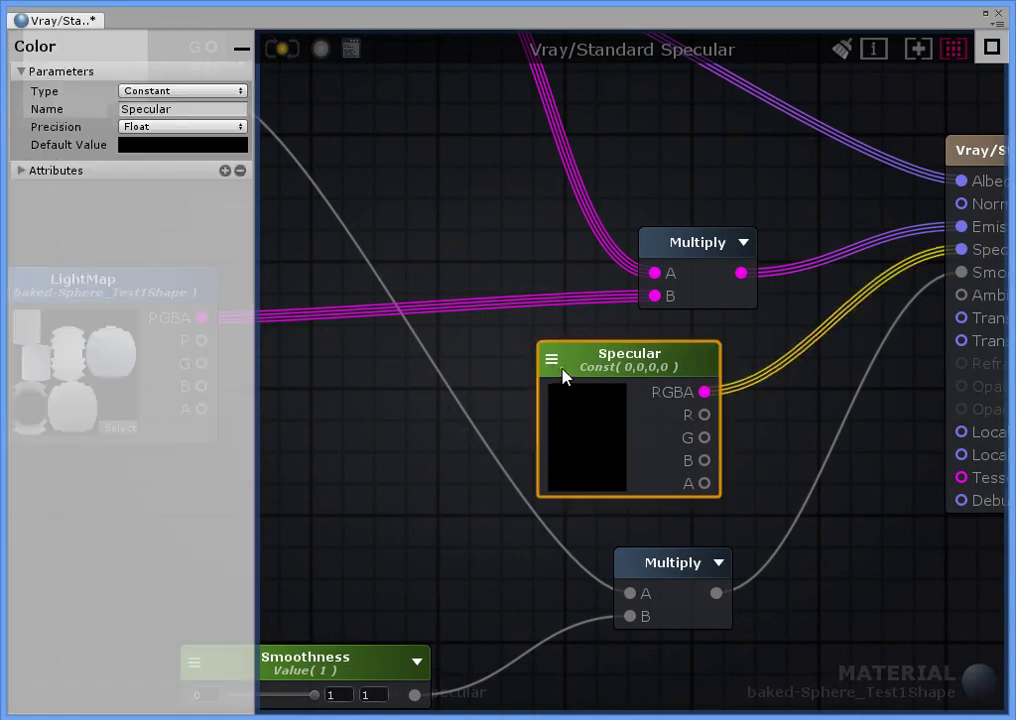
{"action": "left_click", "coordinate": [551, 372]}
{"action": "left_click", "coordinate": [560, 401]}
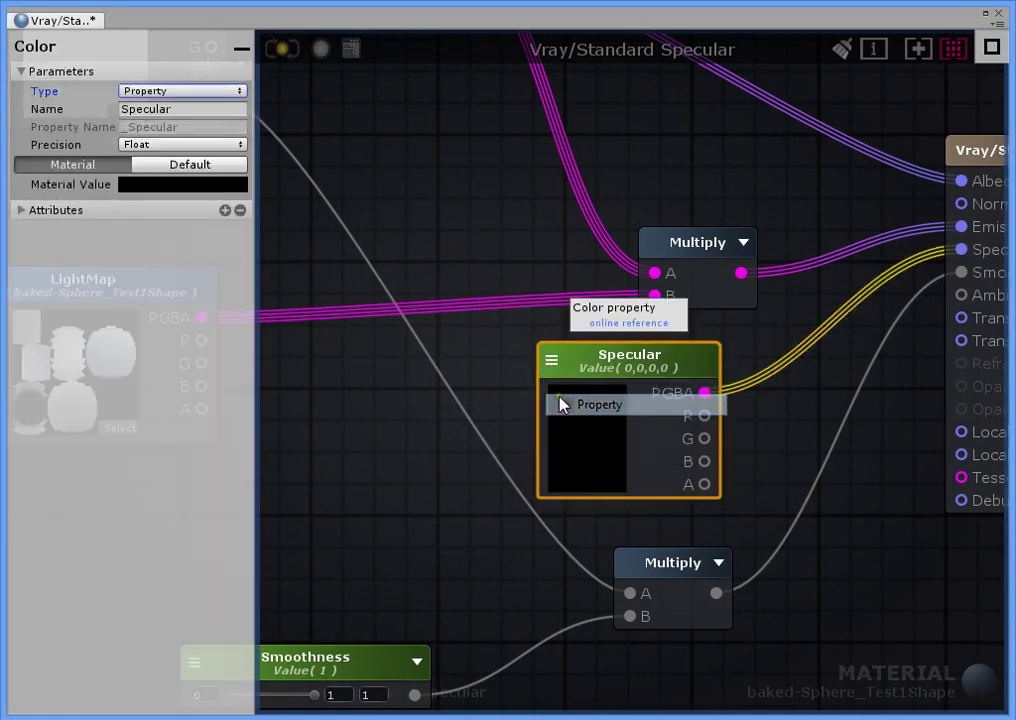
Step: Set the Specular node's material value to opaque black with full alpha and review the output node's settings
{"action": "left_click", "coordinate": [186, 186]}
{"action": "left_click_drag", "start_coordinate": [118, 574], "coordinate": [205, 573]}
{"action": "left_click", "coordinate": [349, 412]}
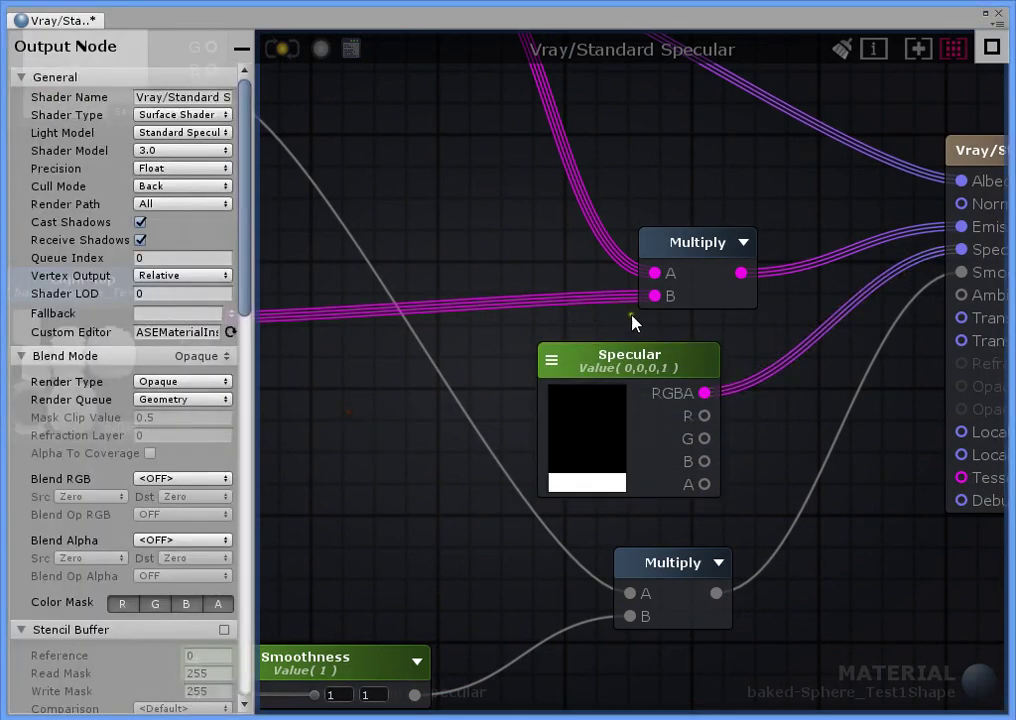
{"action": "scroll", "coordinate": [120, 580], "scroll_direction": "down", "scroll_amount": 15}
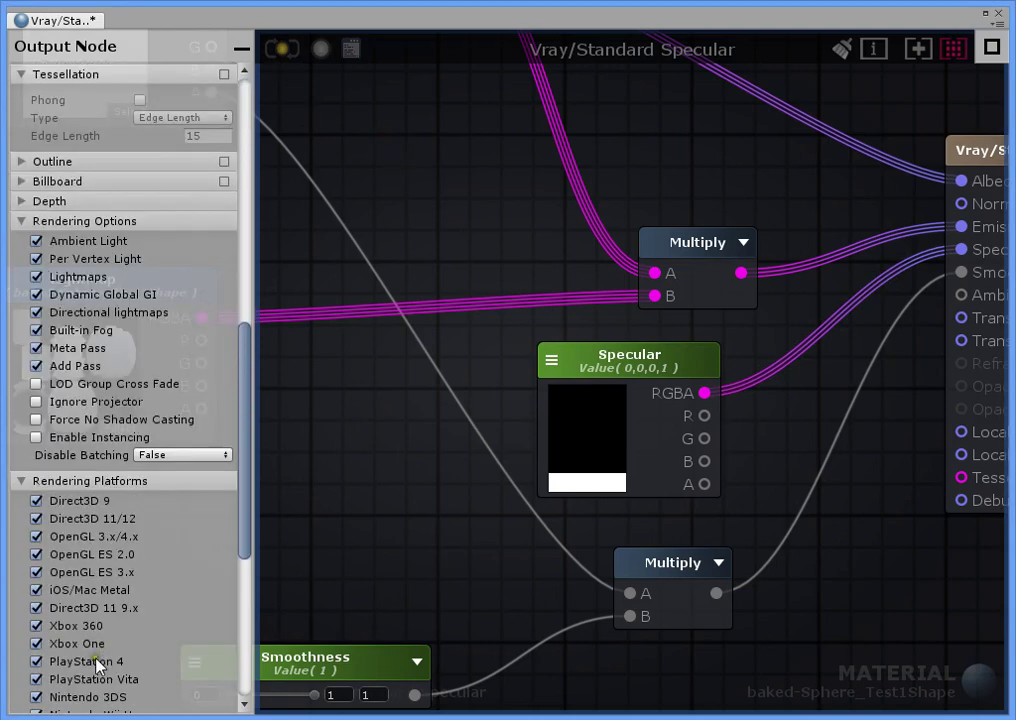
{"action": "left_click_drag", "start_coordinate": [93, 698], "coordinate": [76, 656]}
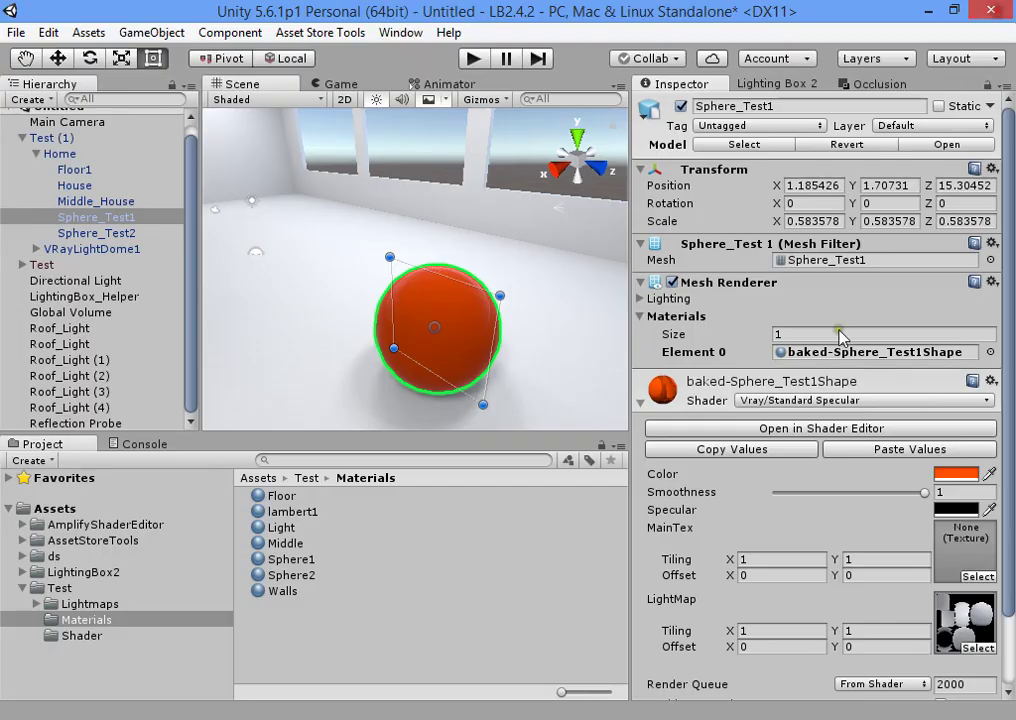
Step: Change the Sphere_Test1 material's specular color to a muted orange
{"action": "left_click", "coordinate": [955, 509]}
{"action": "mouse_move", "coordinate": [120, 380]}
{"action": "left_mouse_down"}
{"action": "mouse_move", "coordinate": [136, 397]}
{"action": "mouse_move", "coordinate": [147, 340]}
{"action": "mouse_move", "coordinate": [72, 466]}
{"action": "mouse_move", "coordinate": [91, 383]}
{"action": "left_mouse_up"}
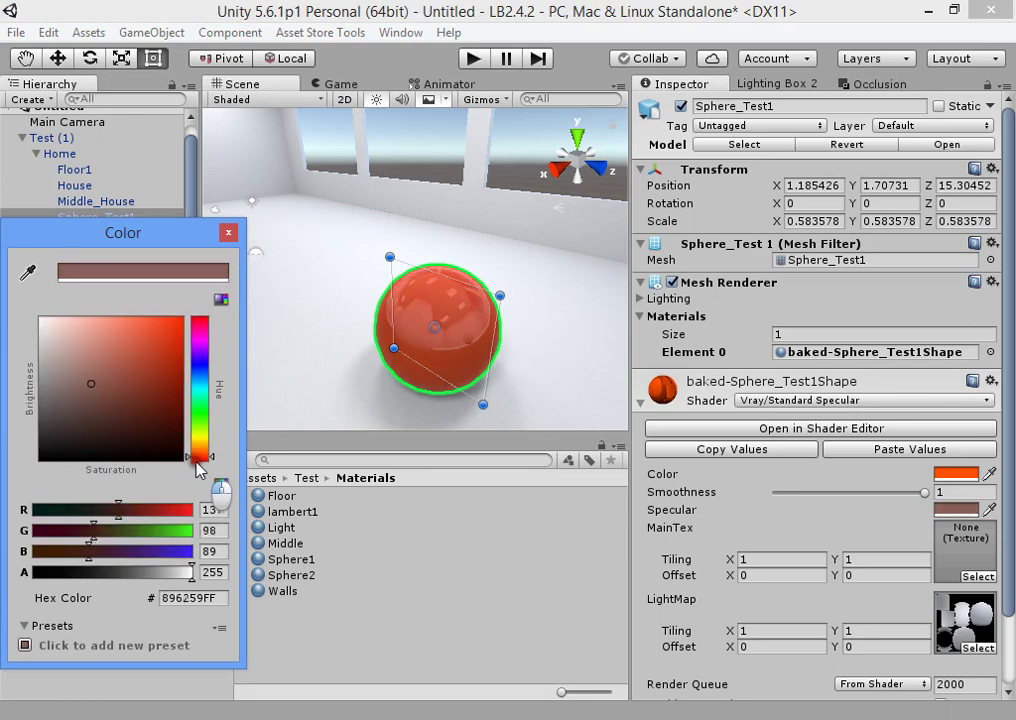
{"action": "left_click_drag", "start_coordinate": [196, 461], "coordinate": [187, 451]}
{"action": "mouse_move", "coordinate": [137, 374]}
{"action": "left_mouse_down"}
{"action": "mouse_move", "coordinate": [118, 386]}
{"action": "mouse_move", "coordinate": [166, 302]}
{"action": "mouse_move", "coordinate": [113, 382]}
{"action": "mouse_move", "coordinate": [136, 350]}
{"action": "left_mouse_up"}
{"action": "left_click", "coordinate": [418, 129]}
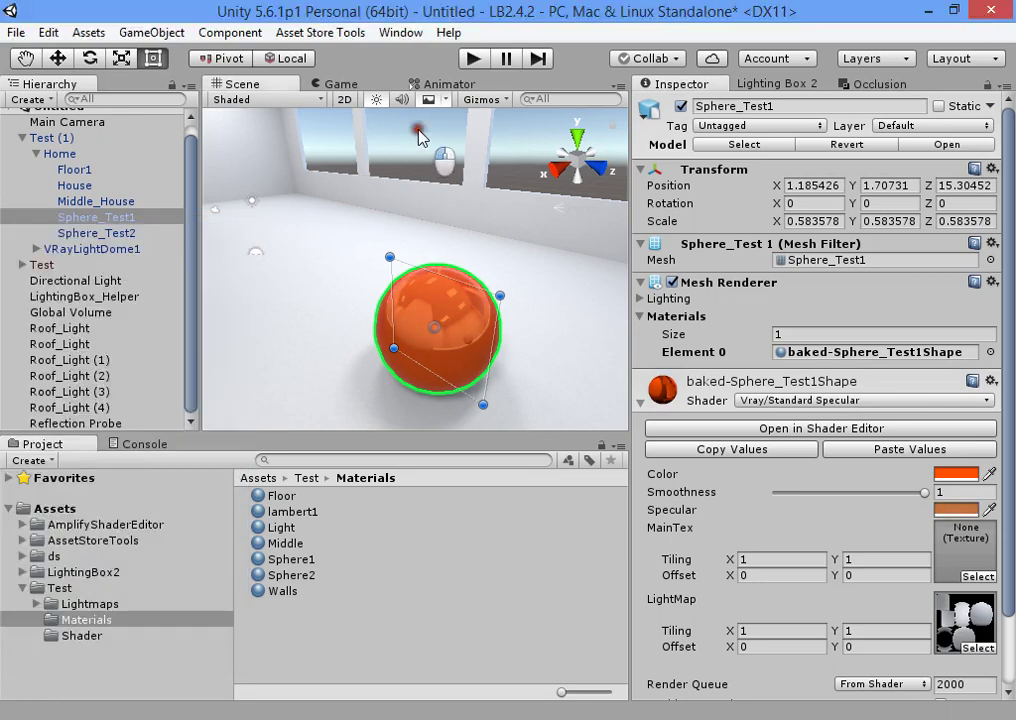
Step: Inspect the orange sphere's reflections from closer up and from other sides of the room
{"action": "key", "text": "w"}
{"action": "right_click_drag", "start_coordinate": [518, 284], "coordinate": [354, 250]}
{"action": "scroll", "coordinate": [340, 272], "scroll_direction": "down", "scroll_amount": 3}
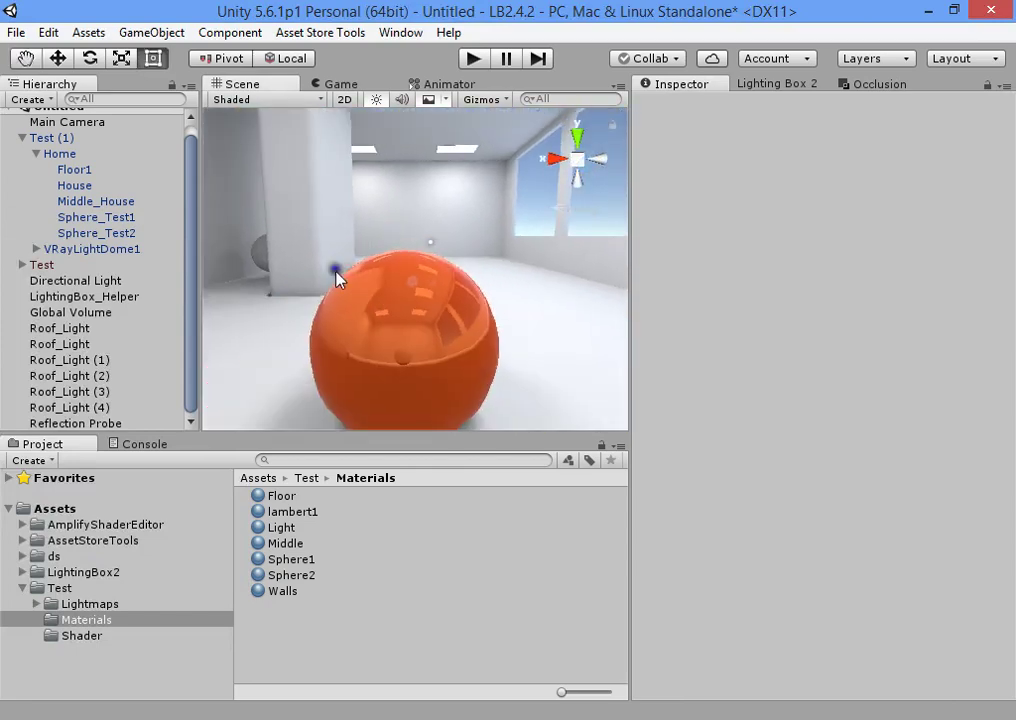
{"action": "right_click_drag", "start_coordinate": [250, 277], "coordinate": [574, 238]}
Step: Select the House mesh and set its Walls material's smoothness to 0.286, checking the wall from another angle
{"action": "left_click", "coordinate": [443, 244]}
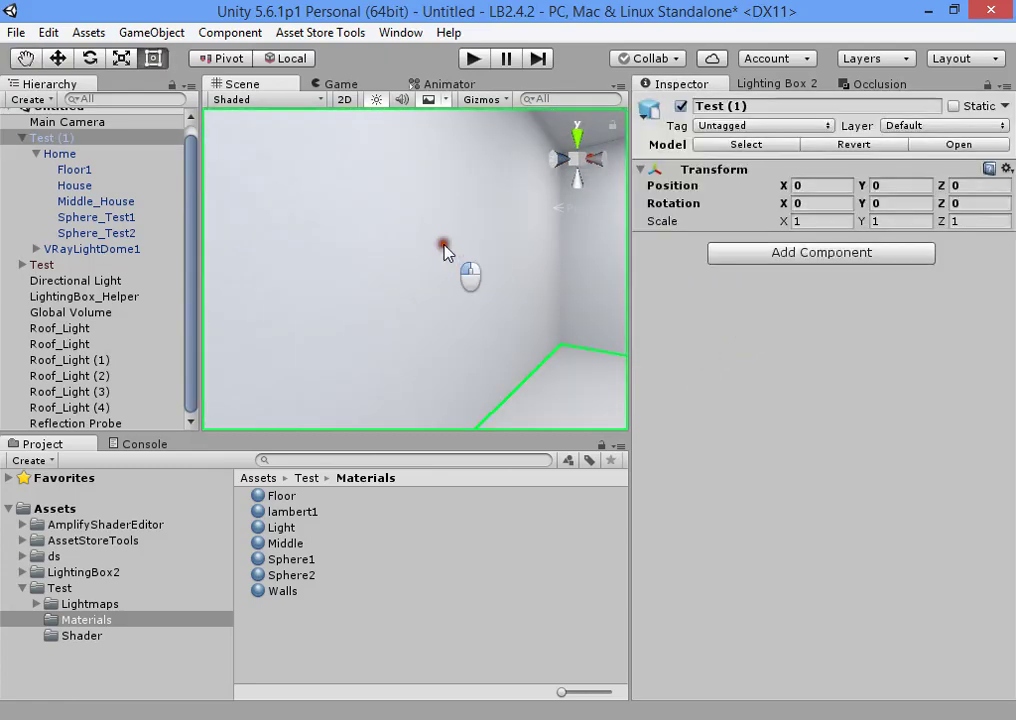
{"action": "left_click", "coordinate": [443, 244]}
{"action": "scroll", "coordinate": [898, 599], "scroll_direction": "down", "scroll_amount": 2}
{"action": "left_click_drag", "start_coordinate": [776, 412], "coordinate": [828, 405]}
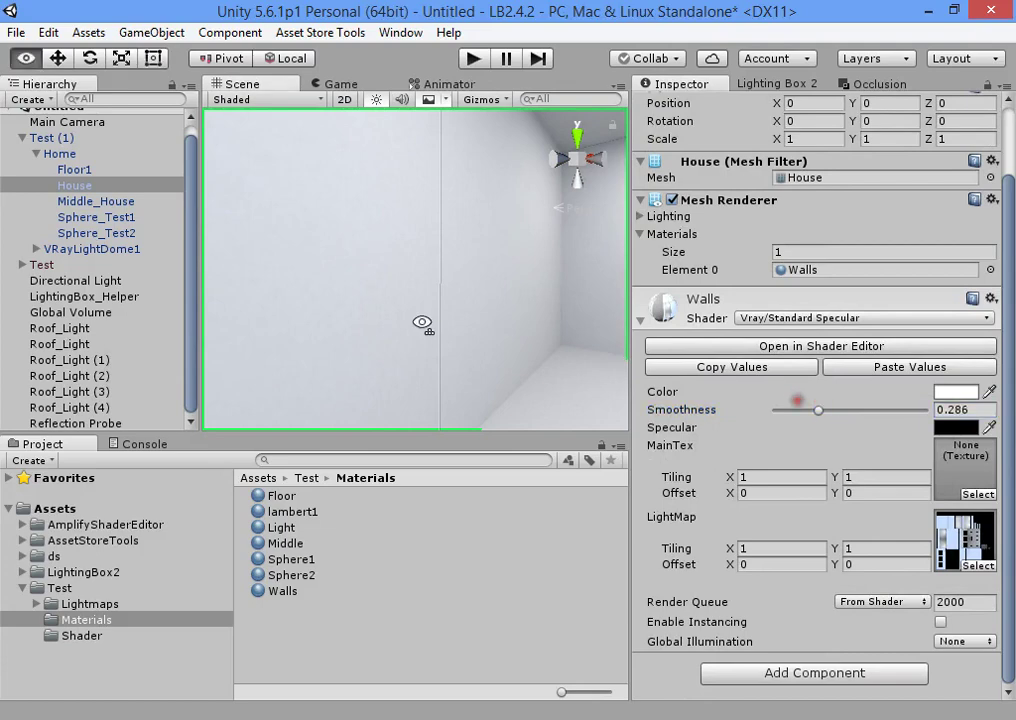
{"action": "right_click_drag", "start_coordinate": [422, 323], "coordinate": [14, 390]}
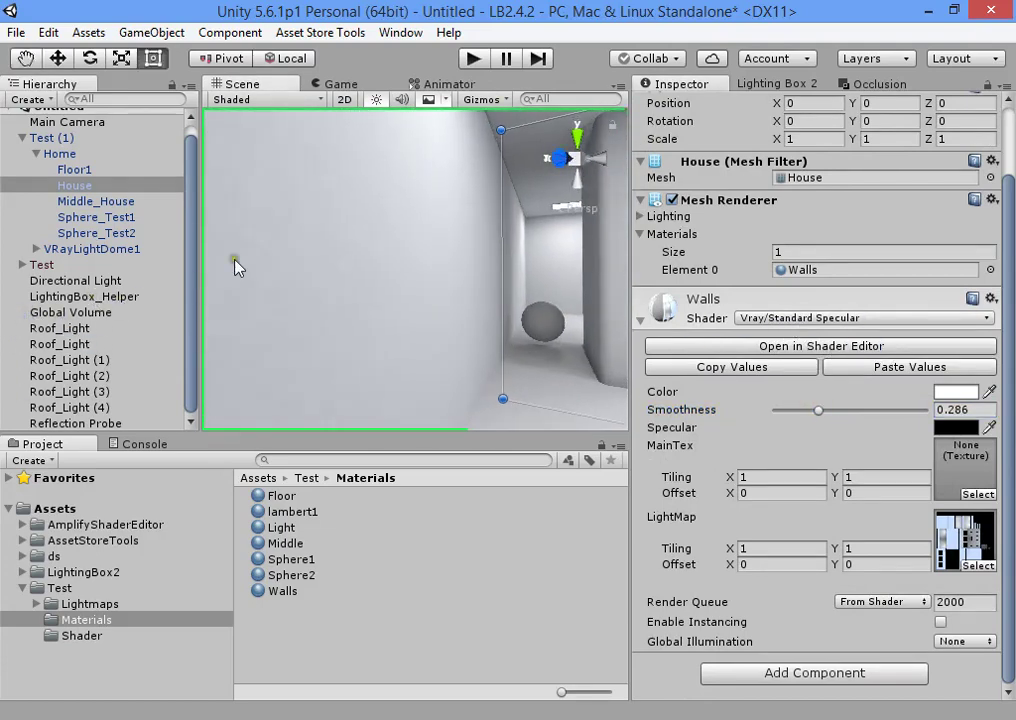
Step: Change the Walls material's specular color to a dark grey and view the room around the orange sphere
{"action": "left_click", "coordinate": [960, 428]}
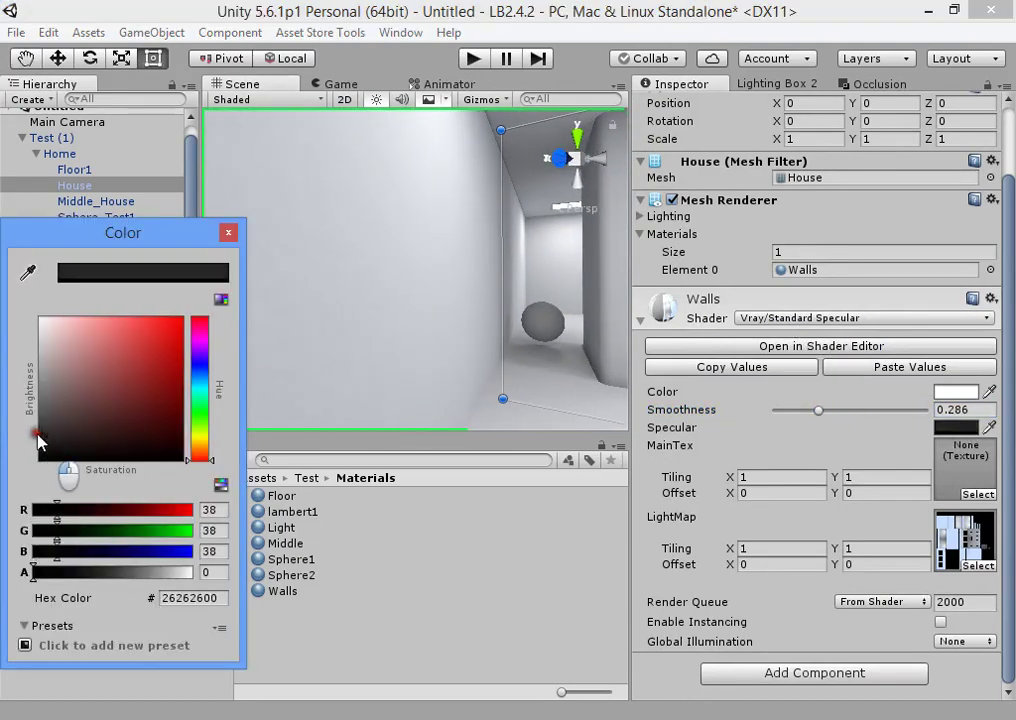
{"action": "left_click_drag", "start_coordinate": [37, 440], "coordinate": [5, 428]}
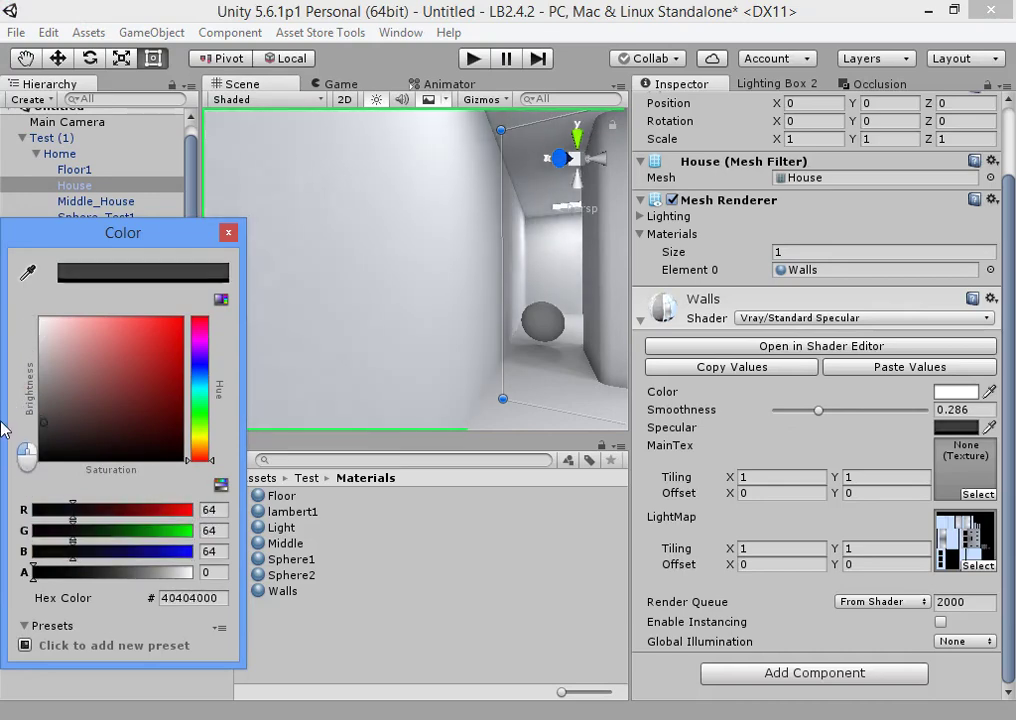
{"action": "left_click", "coordinate": [228, 232]}
{"action": "right_click_drag", "start_coordinate": [318, 170], "coordinate": [727, 398]}
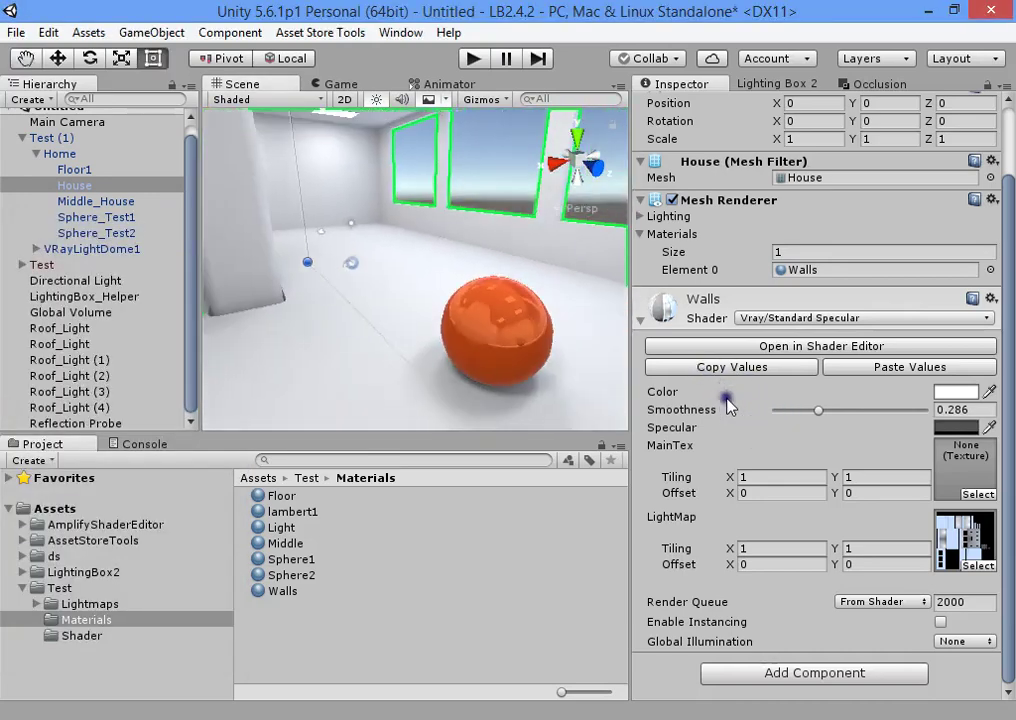
Step: Select the Floor1 mesh, filter the project assets by Texture and enlarge the asset thumbnails
{"action": "left_click", "coordinate": [449, 329]}
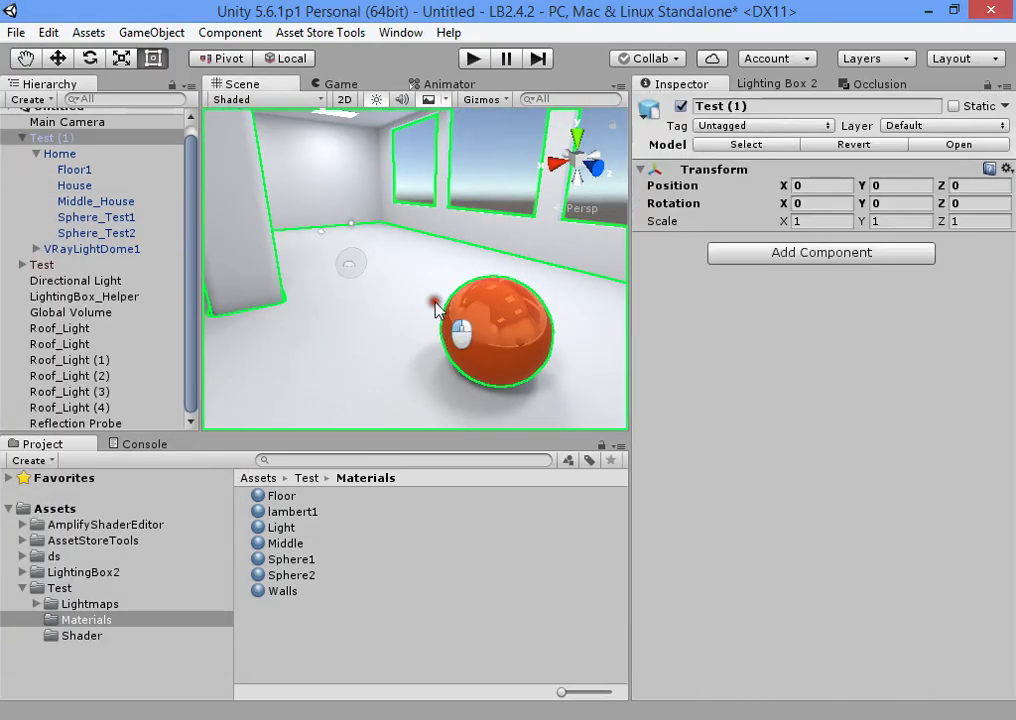
{"action": "left_click", "coordinate": [415, 290]}
{"action": "left_click", "coordinate": [567, 460]}
{"action": "left_click", "coordinate": [585, 417]}
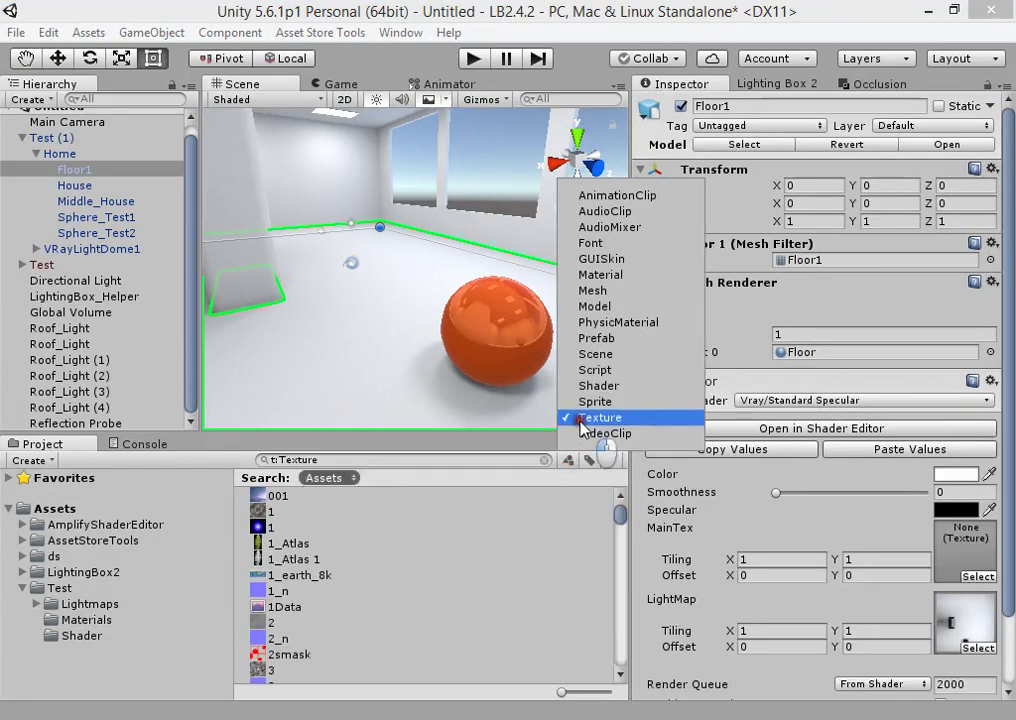
{"action": "left_click_drag", "start_coordinate": [585, 700], "coordinate": [610, 692]}
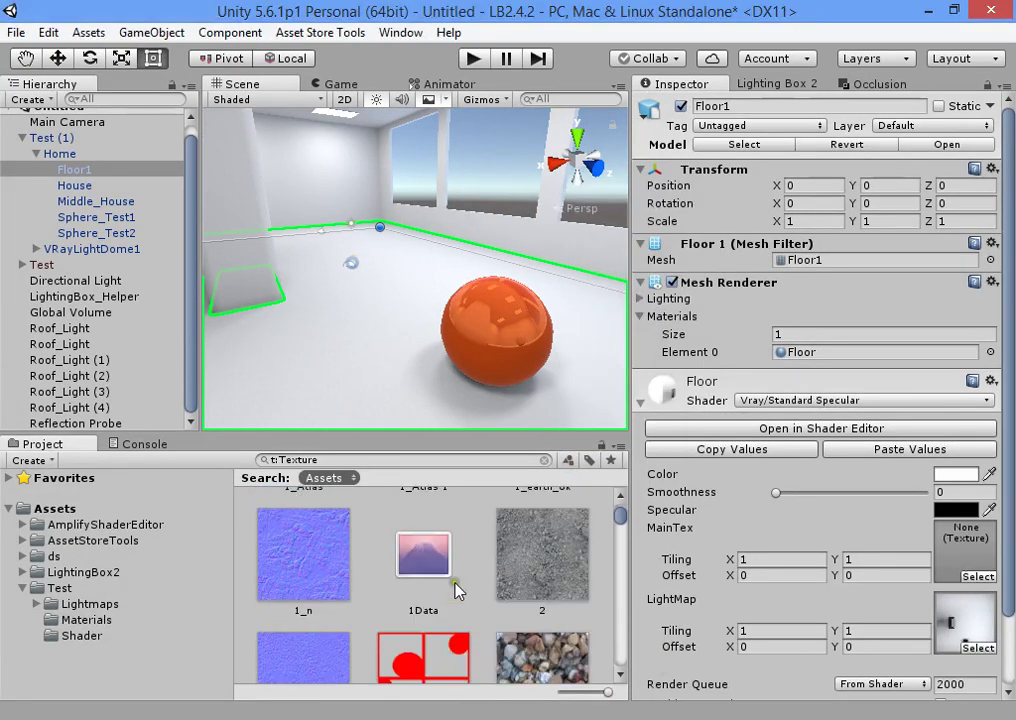
Step: Browse the project's texture thumbnails for an image suitable for the floor material
{"action": "left_click_drag", "start_coordinate": [619, 520], "coordinate": [603, 655]}
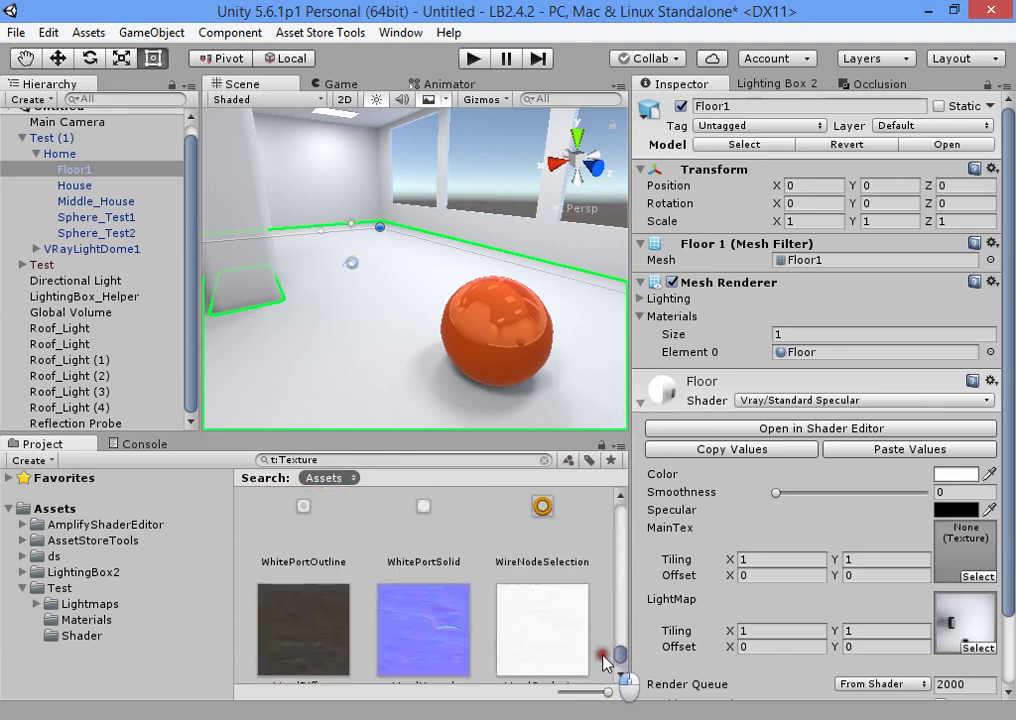
{"action": "scroll", "coordinate": [513, 617], "scroll_direction": "down", "scroll_amount": 4}
{"action": "scroll", "coordinate": [468, 615], "scroll_direction": "up", "scroll_amount": 8}
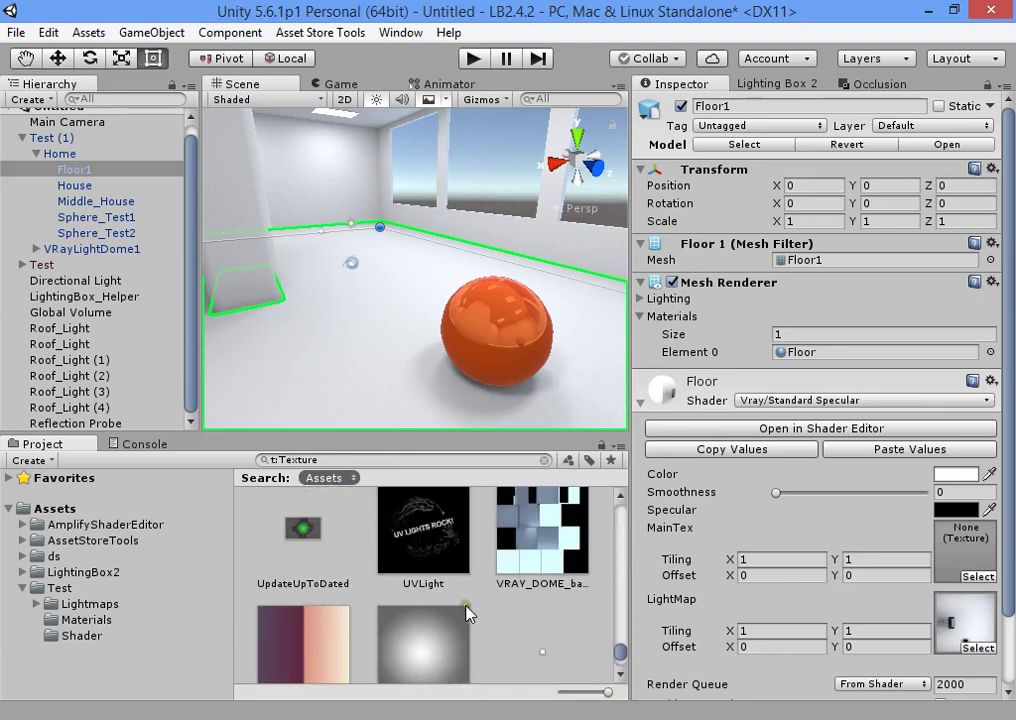
{"action": "scroll", "coordinate": [482, 609], "scroll_direction": "up", "scroll_amount": 8}
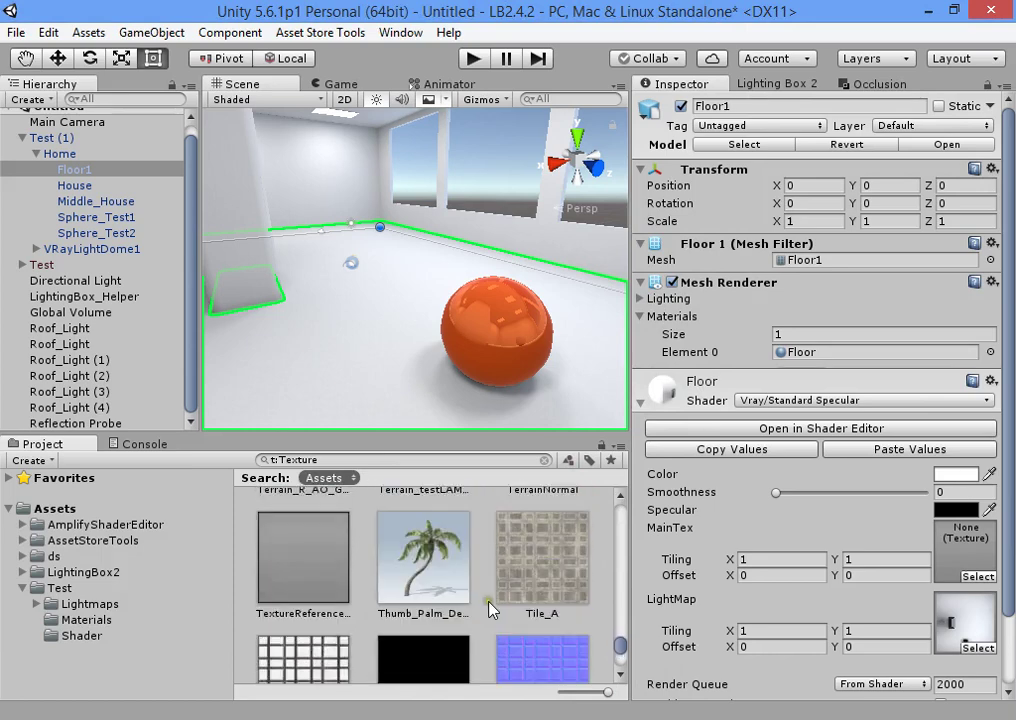
{"action": "scroll", "coordinate": [490, 608], "scroll_direction": "up", "scroll_amount": 6}
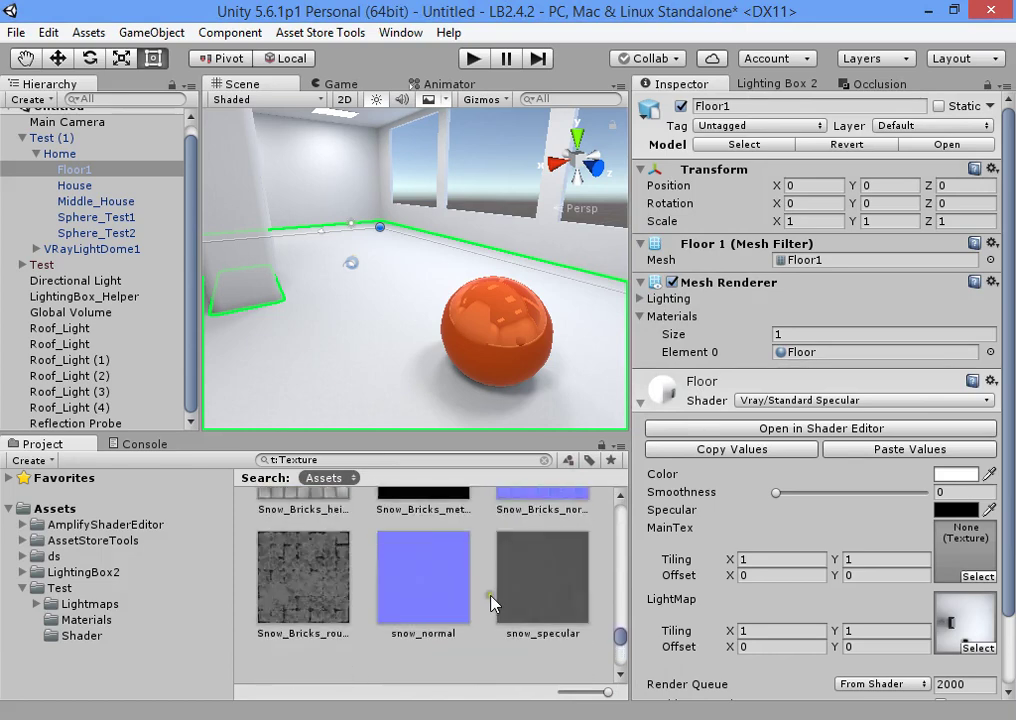
{"action": "scroll", "coordinate": [490, 610], "scroll_direction": "up", "scroll_amount": 6}
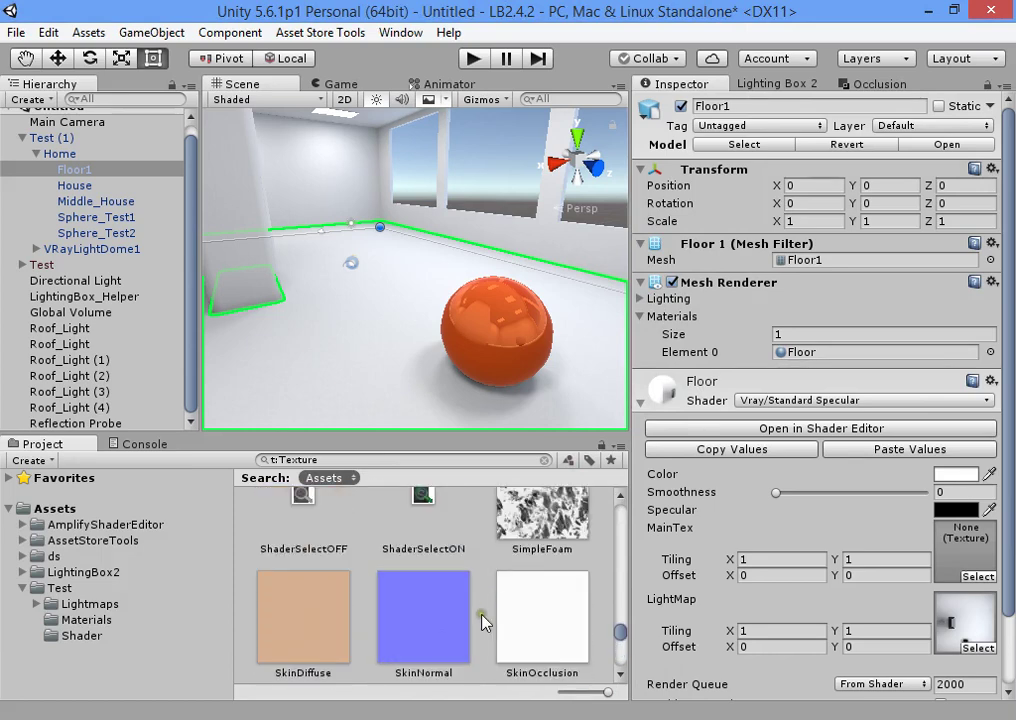
{"action": "scroll", "coordinate": [488, 617], "scroll_direction": "up", "scroll_amount": 8}
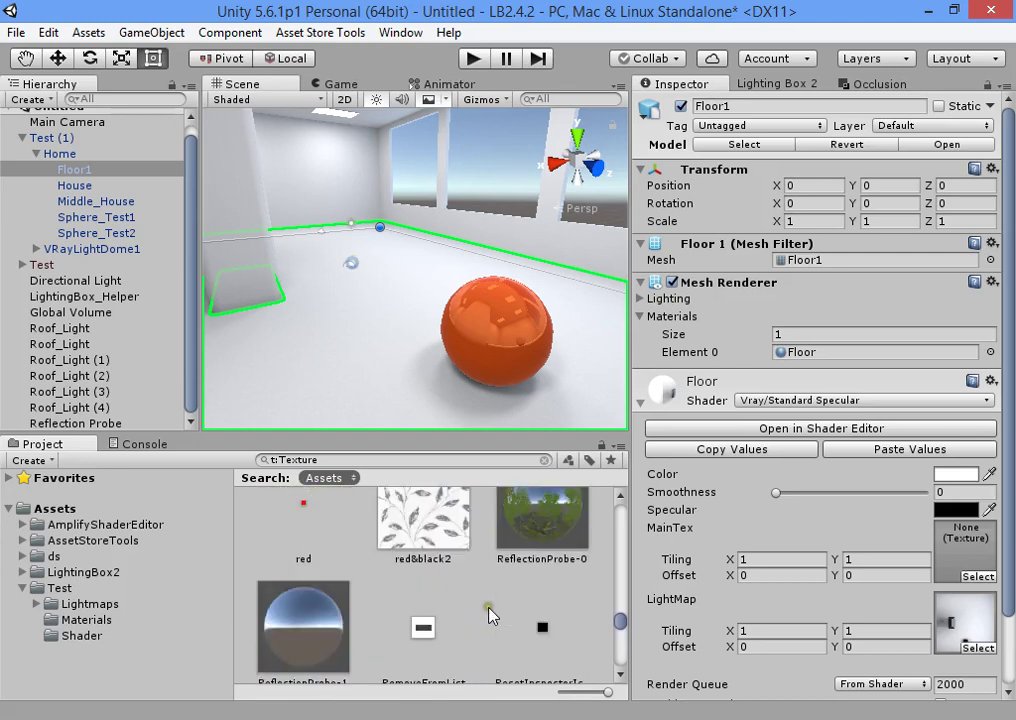
{"action": "scroll", "coordinate": [490, 614], "scroll_direction": "up", "scroll_amount": 8}
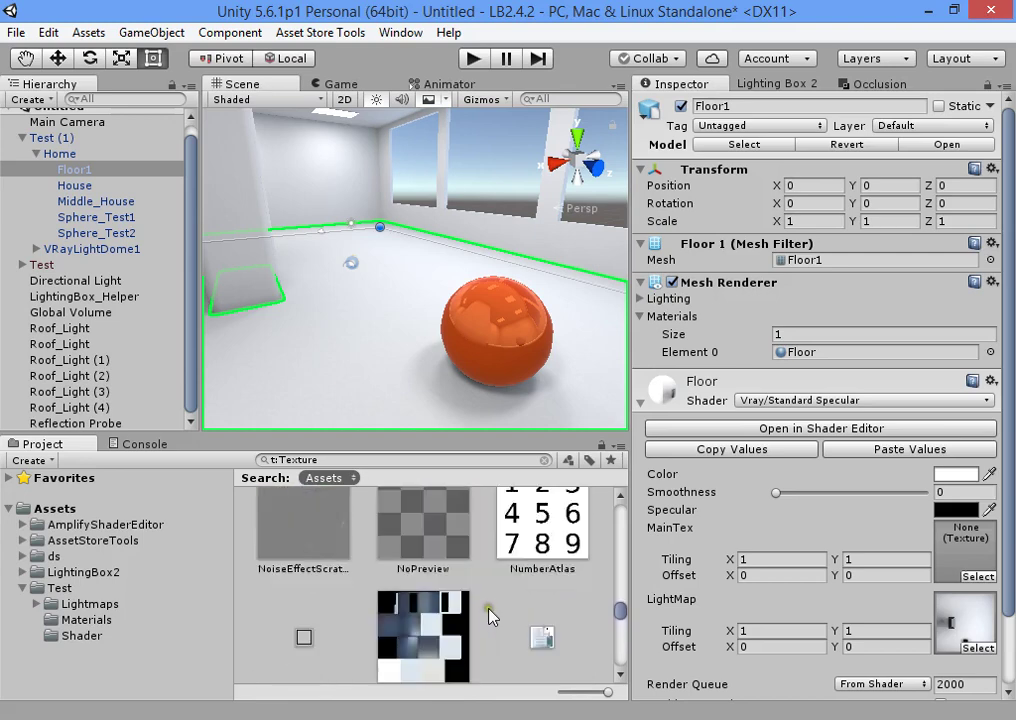
{"action": "scroll", "coordinate": [483, 622], "scroll_direction": "down", "scroll_amount": 2}
{"action": "scroll", "coordinate": [483, 620], "scroll_direction": "up", "scroll_amount": 8}
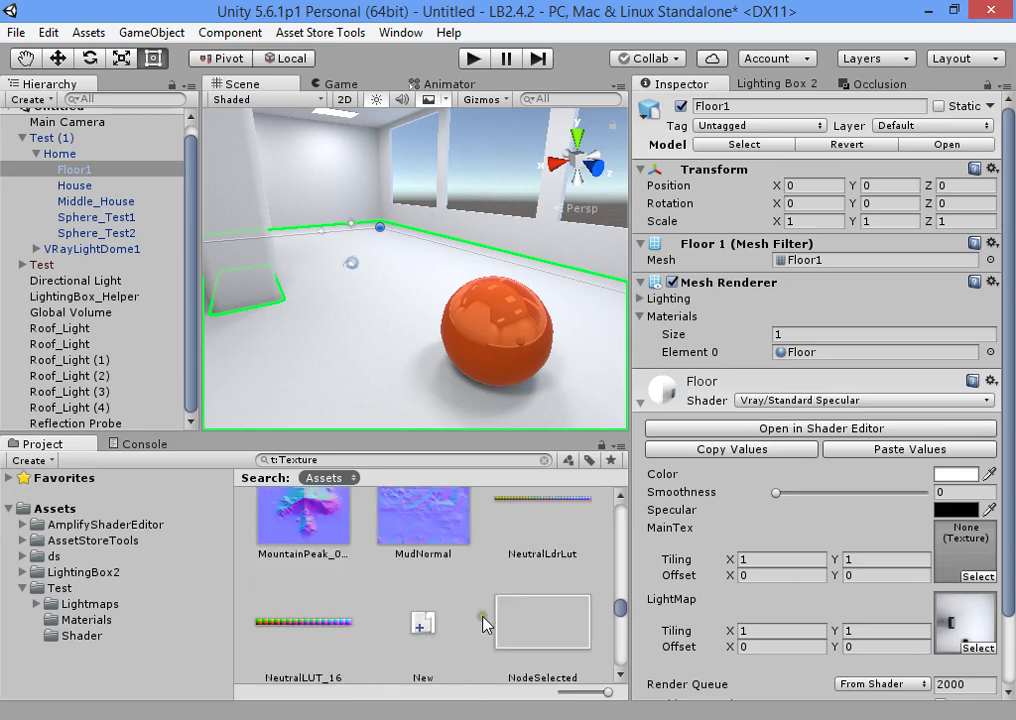
{"action": "scroll", "coordinate": [485, 620], "scroll_direction": "up", "scroll_amount": 5}
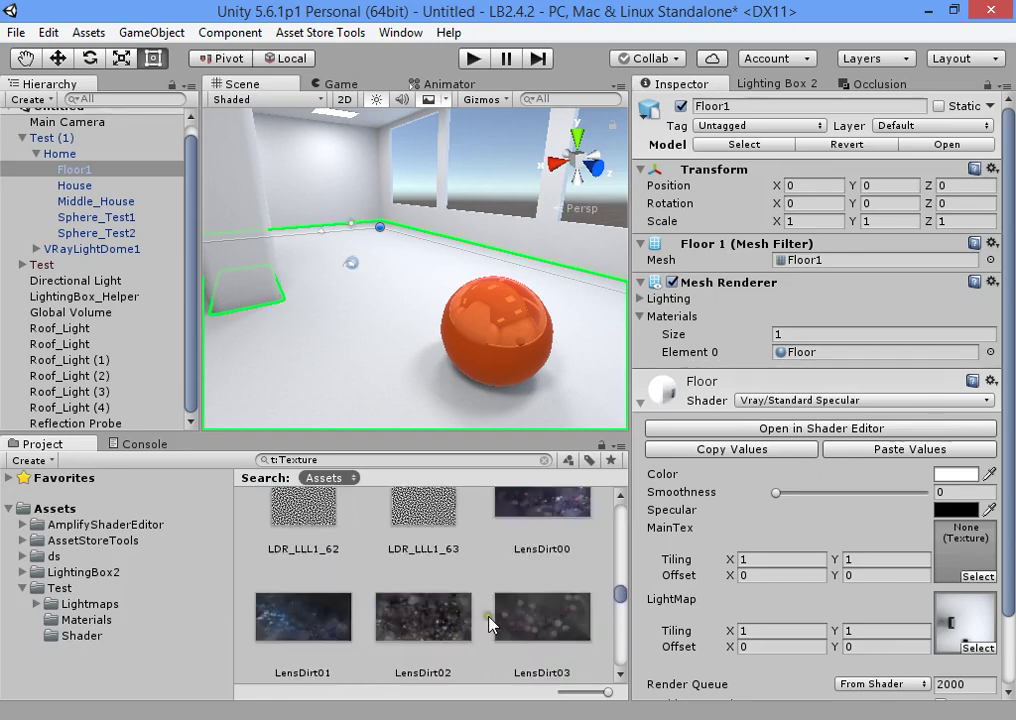
{"action": "scroll", "coordinate": [487, 620], "scroll_direction": "down", "scroll_amount": 1}
{"action": "scroll", "coordinate": [489, 620], "scroll_direction": "up", "scroll_amount": 1}
{"action": "scroll", "coordinate": [489, 620], "scroll_direction": "up", "scroll_amount": 9}
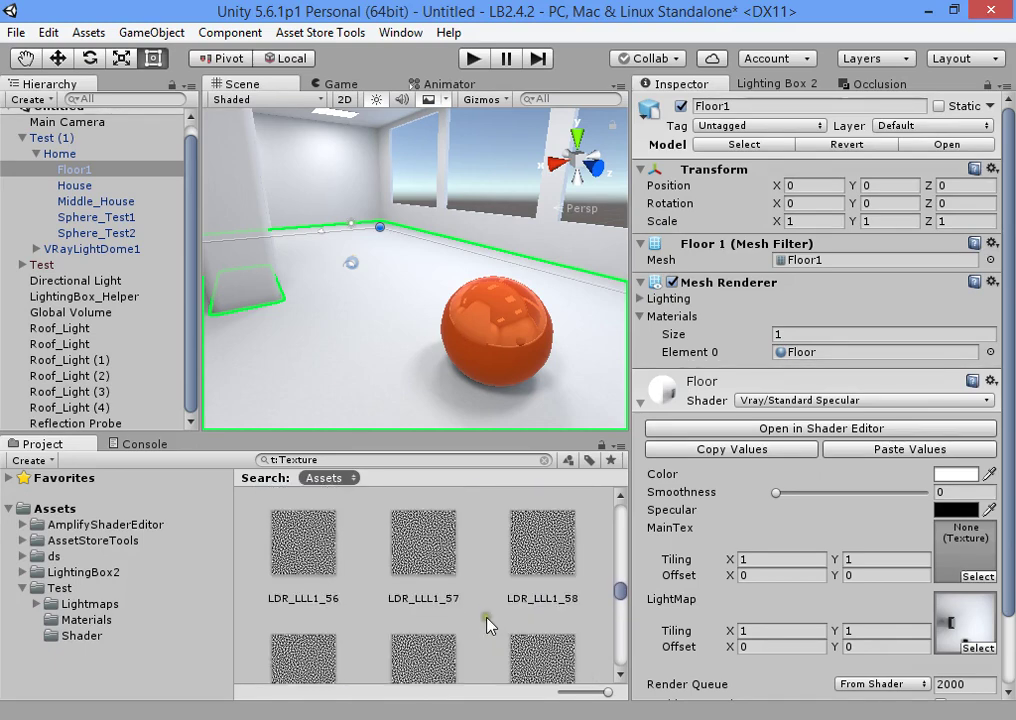
{"action": "scroll", "coordinate": [495, 608], "scroll_direction": "up", "scroll_amount": 7}
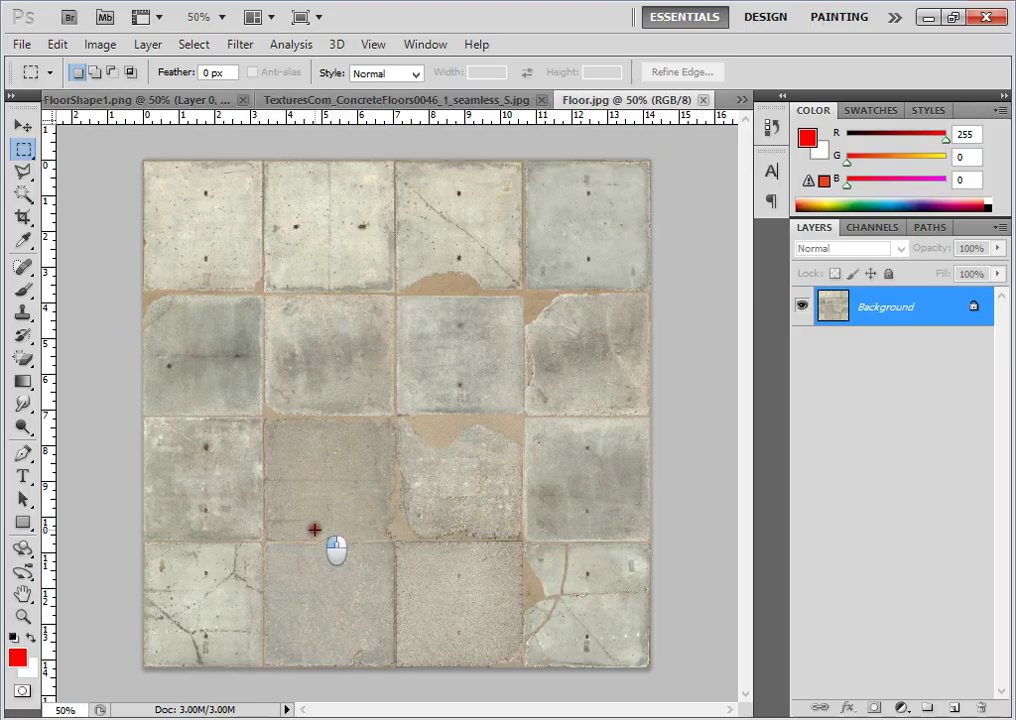
Step: In Photoshop, save the concrete tile image as Floor.tga in the Test folder in Targa format at 24 bits/pixel, then return to Unity
{"action": "key", "text": "ctrl+shift+s"}
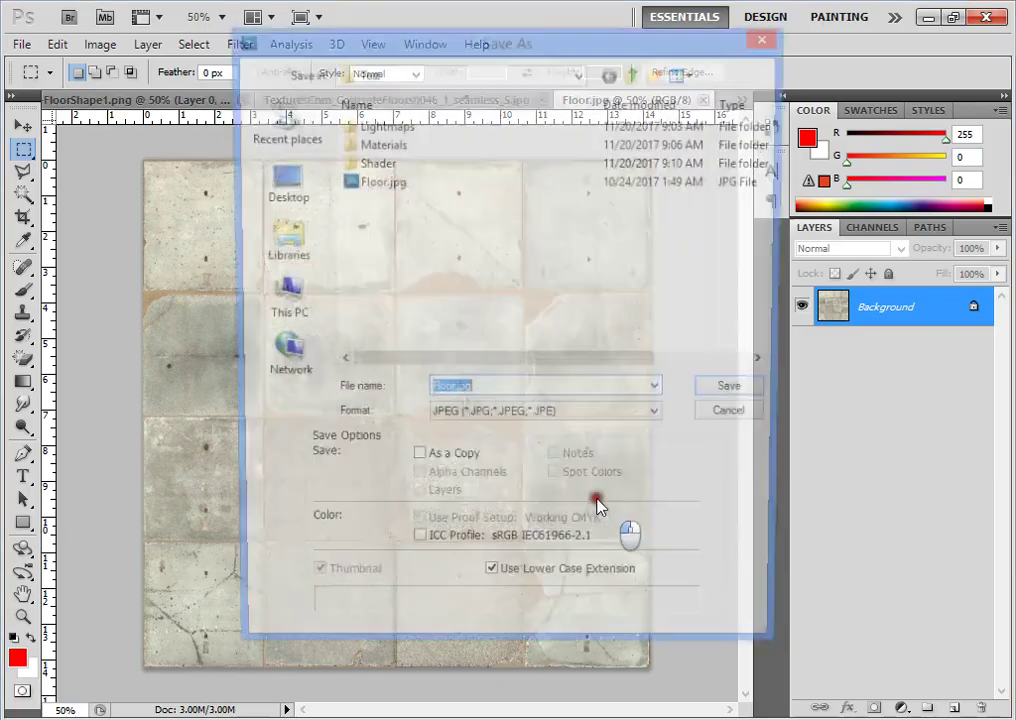
{"action": "left_click", "coordinate": [547, 418]}
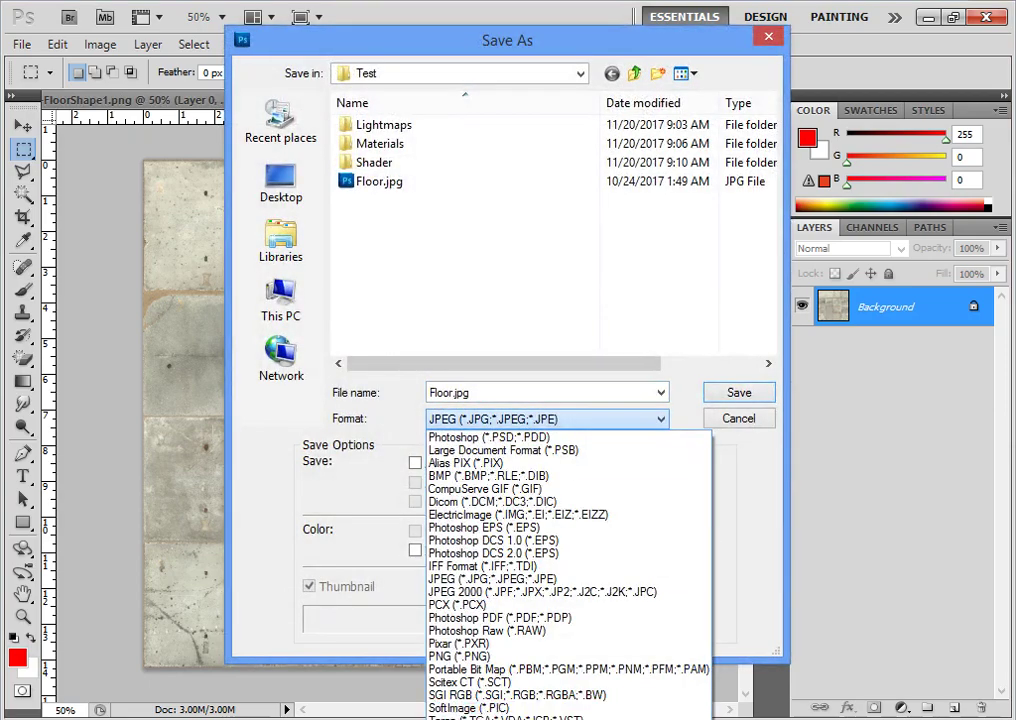
{"action": "left_click", "coordinate": [505, 716]}
{"action": "left_click", "coordinate": [712, 393]}
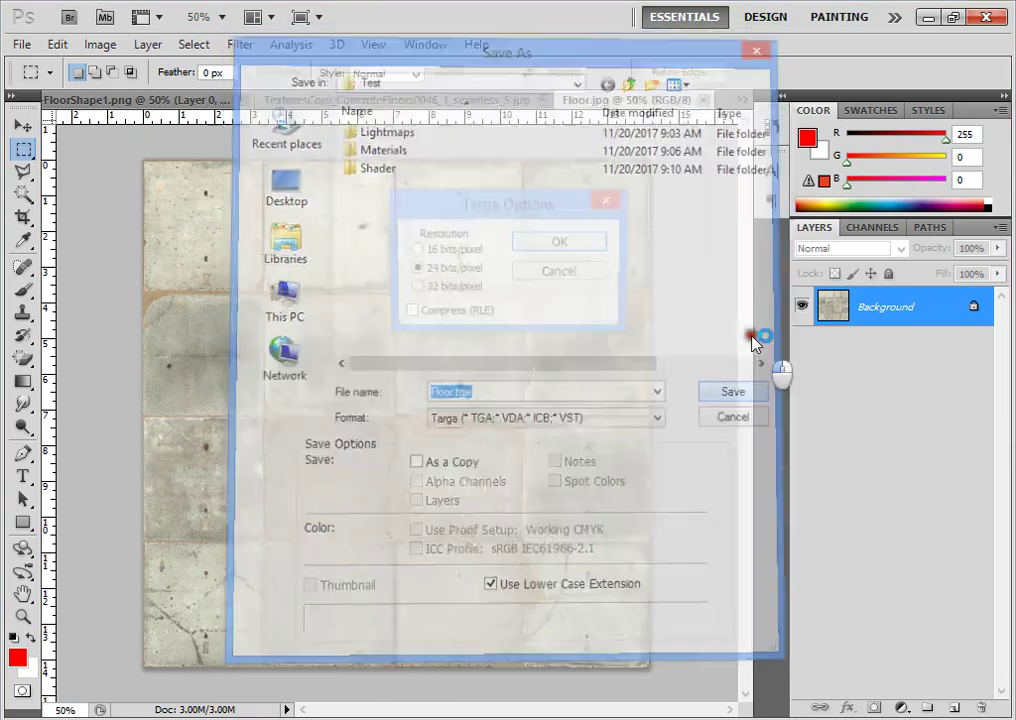
{"action": "left_click", "coordinate": [556, 241]}
{"action": "left_click", "coordinate": [938, 26]}
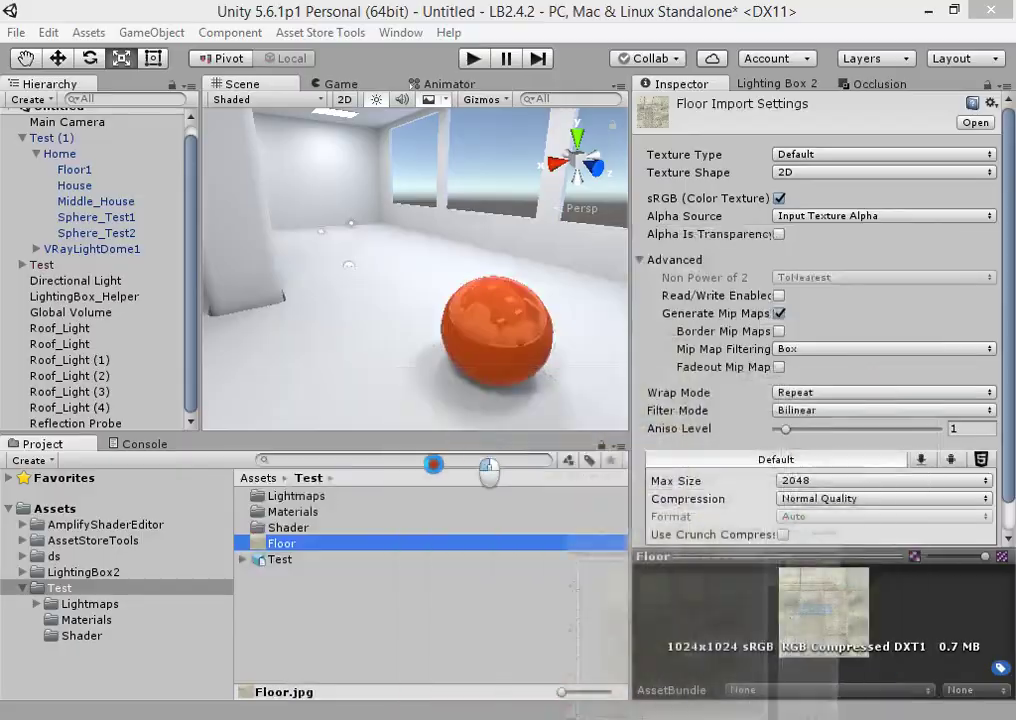
Step: Delete Floor.jpg from the Test folder and select the Floor.tga texture
{"action": "key", "text": "Delete"}
{"action": "key", "text": "Return"}
{"action": "left_click", "coordinate": [298, 543]}
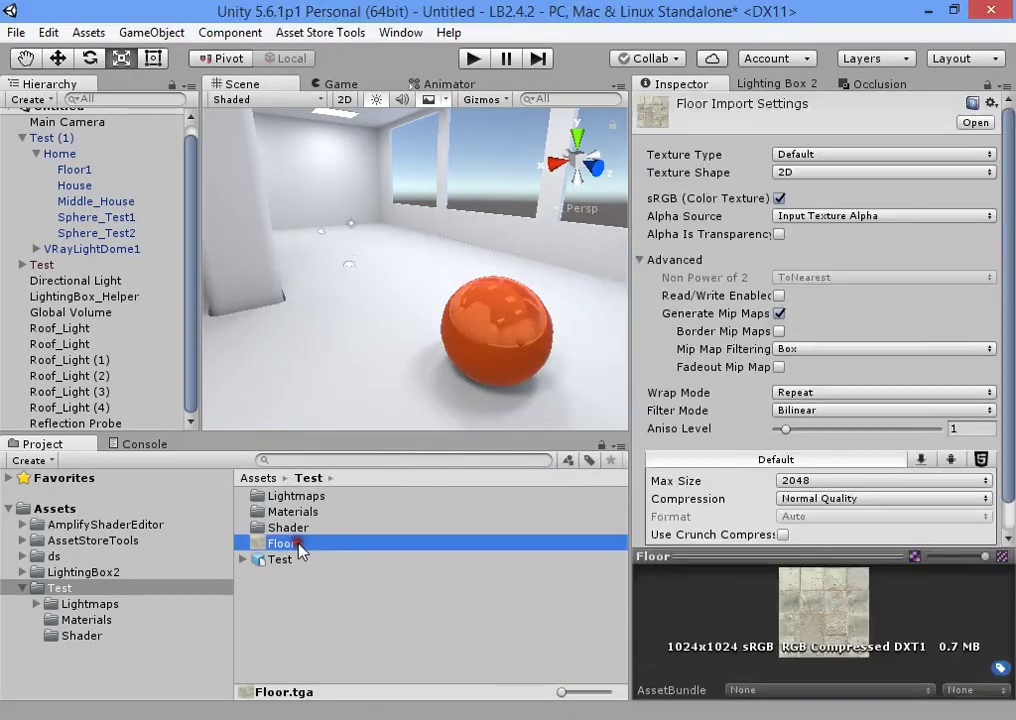
Step: Open the Floor texture in Photoshop and compare its Red, Green and Blue channels
{"action": "double_click", "coordinate": [330, 545]}
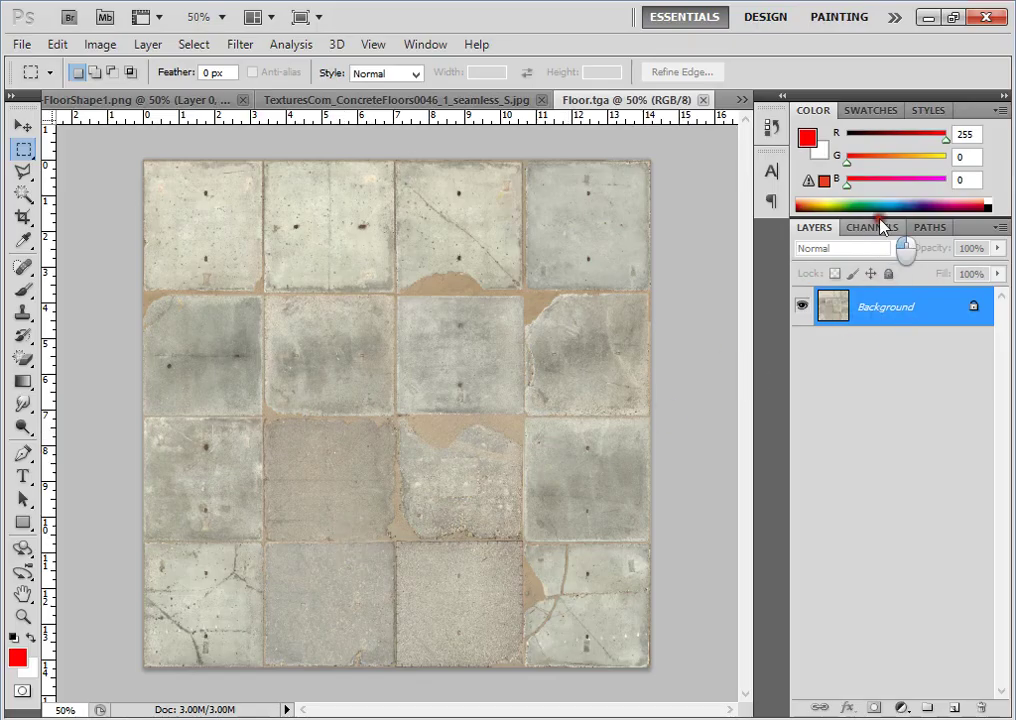
{"action": "left_click", "coordinate": [876, 228]}
{"action": "left_click", "coordinate": [872, 292]}
{"action": "left_click", "coordinate": [872, 328]}
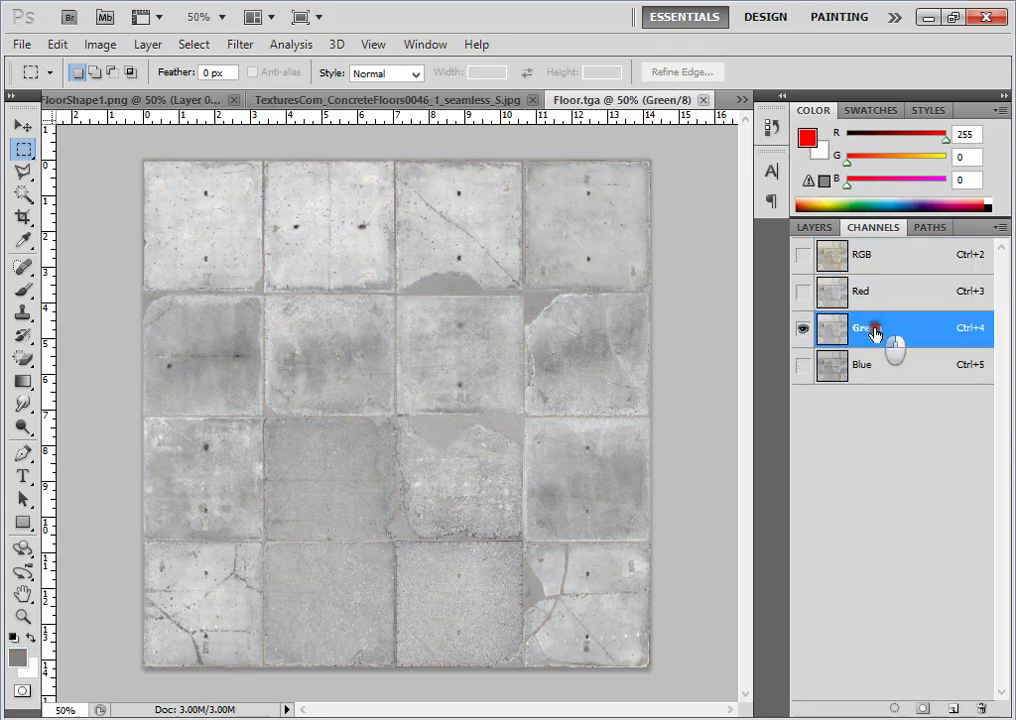
{"action": "left_click", "coordinate": [873, 362]}
{"action": "left_click", "coordinate": [876, 325]}
{"action": "left_click", "coordinate": [872, 292]}
{"action": "left_click", "coordinate": [874, 334]}
Step: Copy the entire Blue channel of Floor.tga into a new alpha channel and return to Unity
{"action": "left_click", "coordinate": [870, 366]}
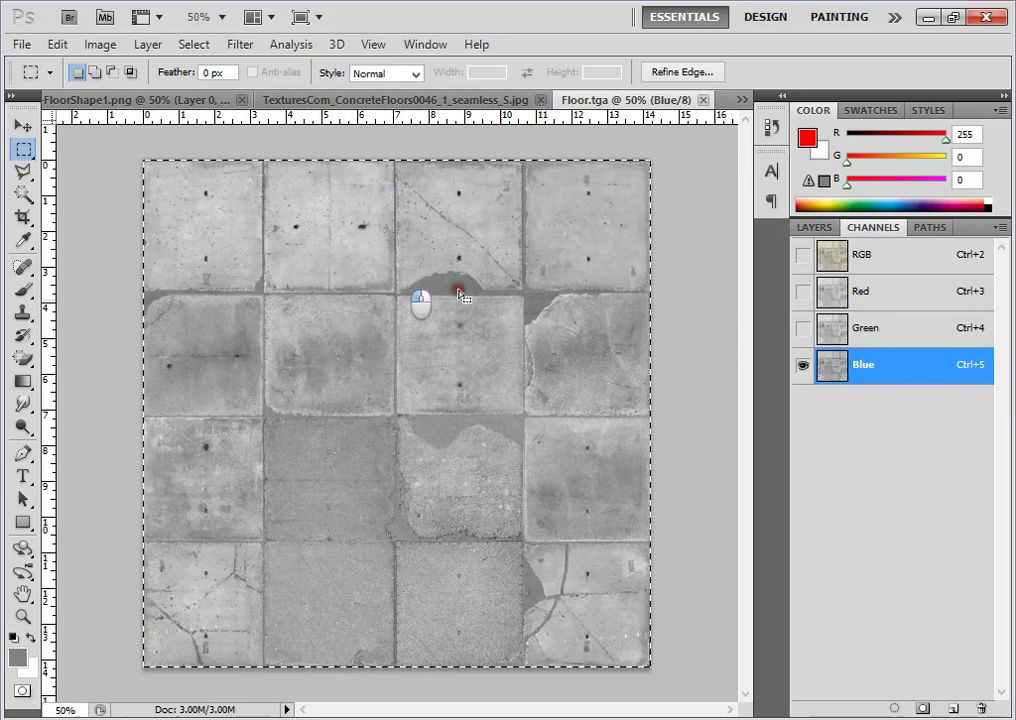
{"action": "left_click", "coordinate": [952, 708]}
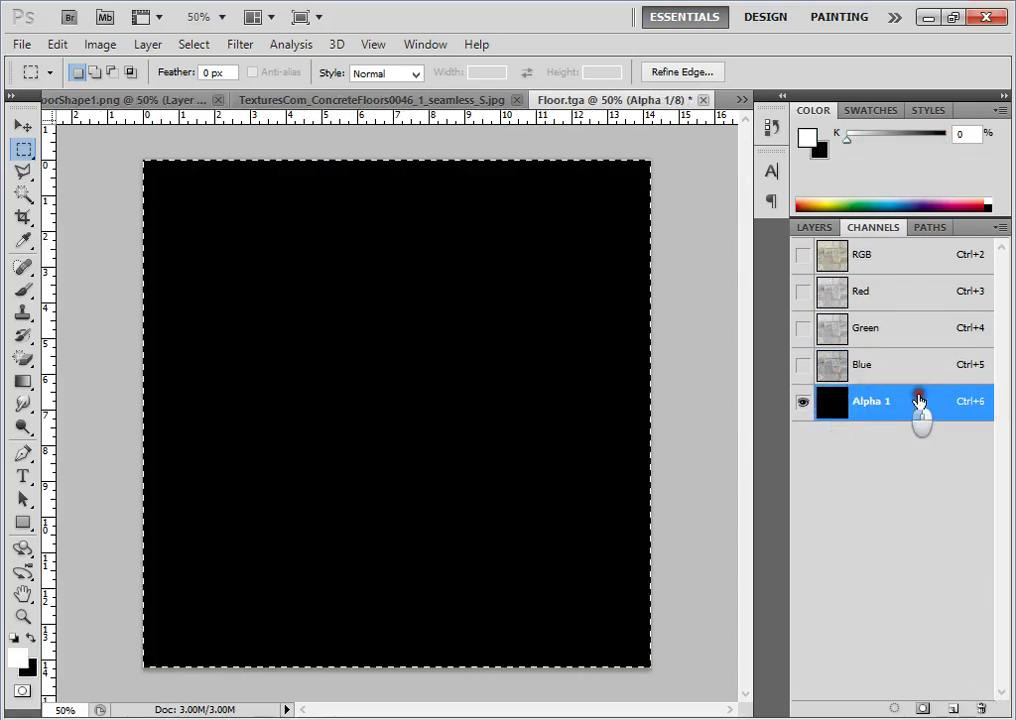
{"action": "key", "text": "ctrl+v"}
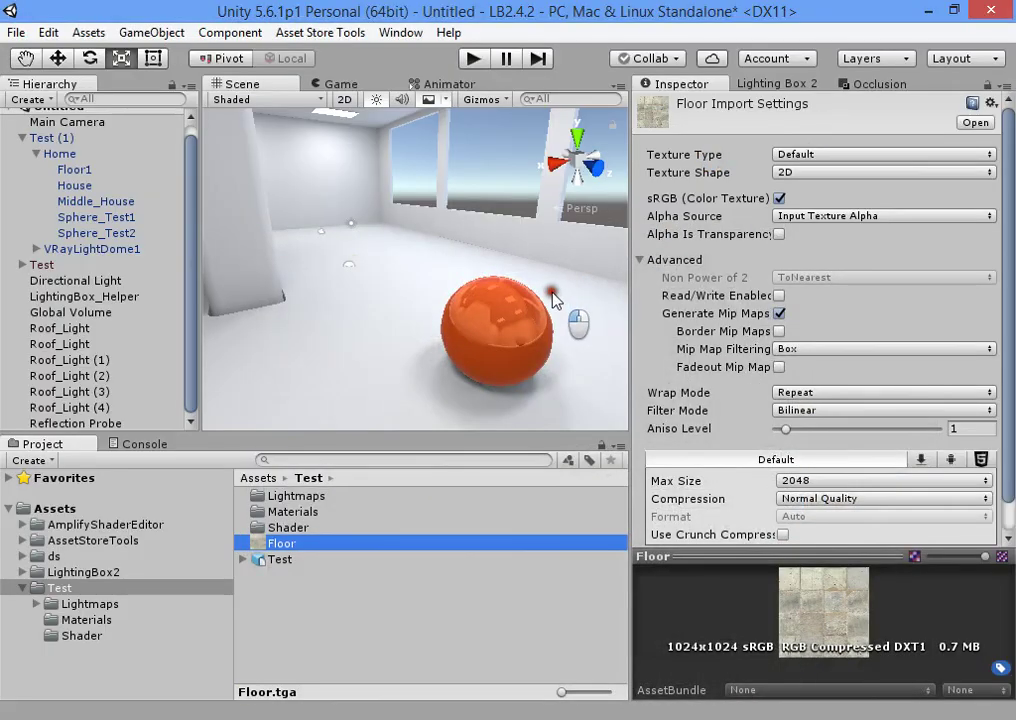
Step: Select the Floor1 mesh in the scene and assign the Floor texture to its material's MainTex
{"action": "left_click", "coordinate": [430, 315]}
{"action": "left_click", "coordinate": [410, 345]}
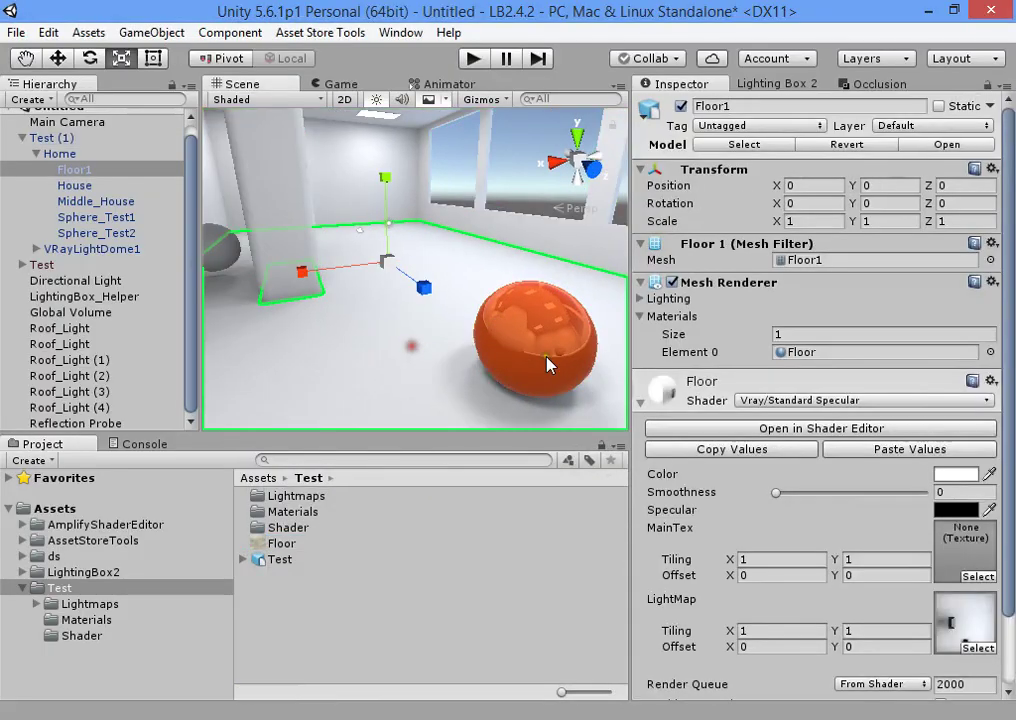
{"action": "scroll", "coordinate": [834, 476], "scroll_direction": "down", "scroll_amount": 3}
{"action": "left_click_drag", "start_coordinate": [976, 492], "coordinate": [975, 490]}
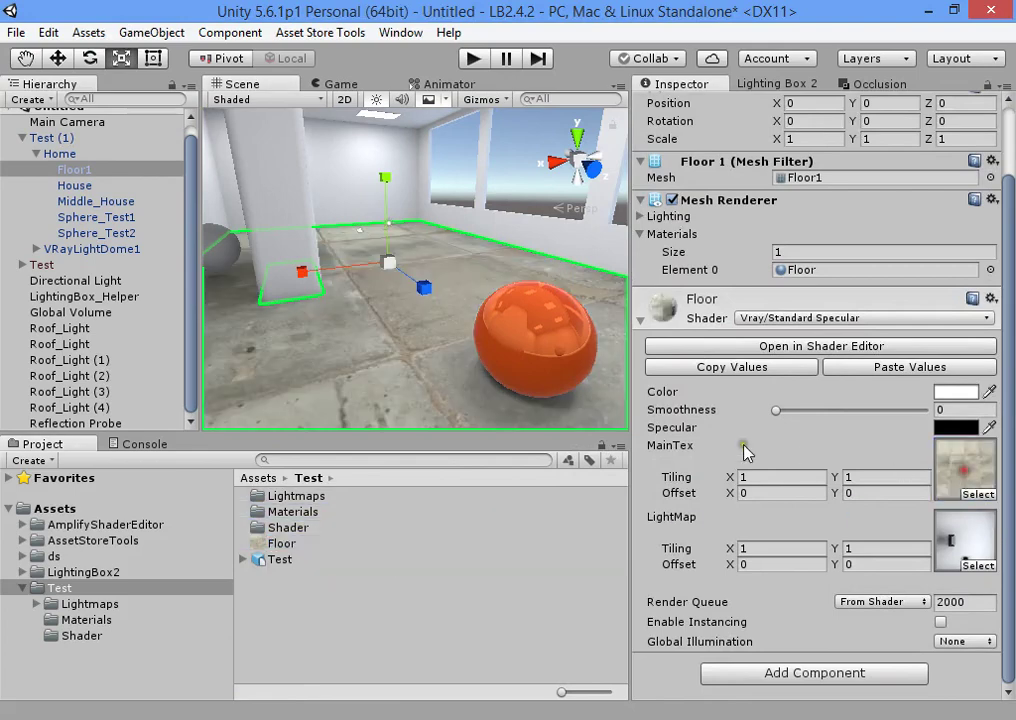
Step: Try MainTex tilings of 4 and 10 on both axes for the Floor material
{"action": "type", "text": "w"}
{"action": "right_click_drag", "start_coordinate": [418, 376], "coordinate": [429, 369]}
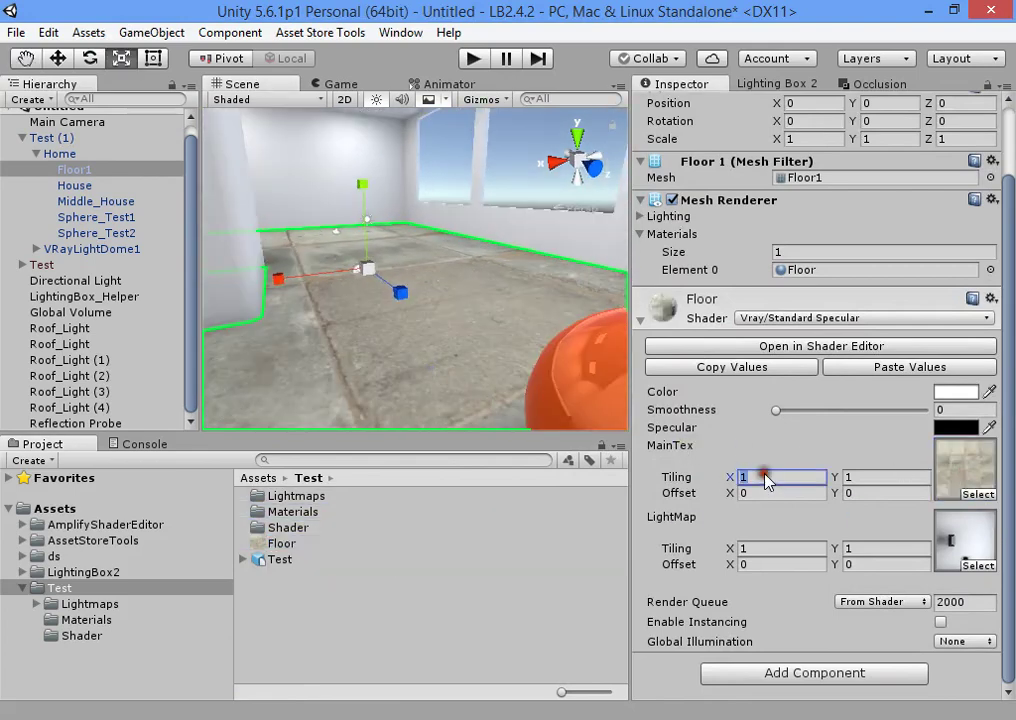
{"action": "type", "text": "4"}
{"action": "key", "text": "Tab"}
{"action": "type", "text": "4"}
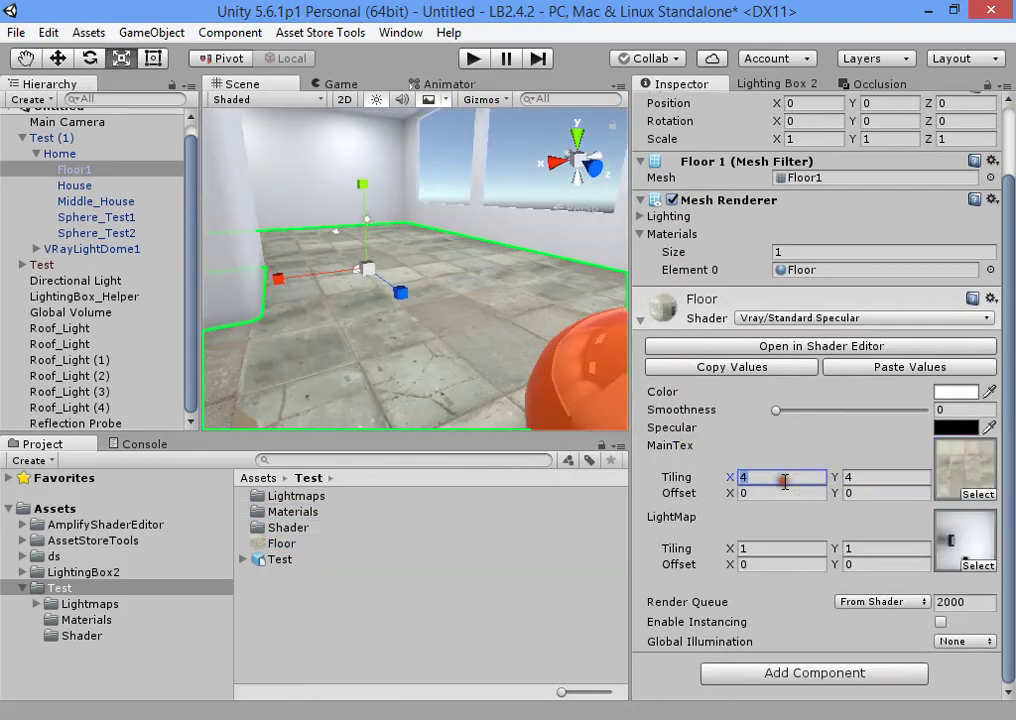
{"action": "type", "text": "10"}
{"action": "left_click", "coordinate": [857, 477]}
{"action": "type", "text": "10"}
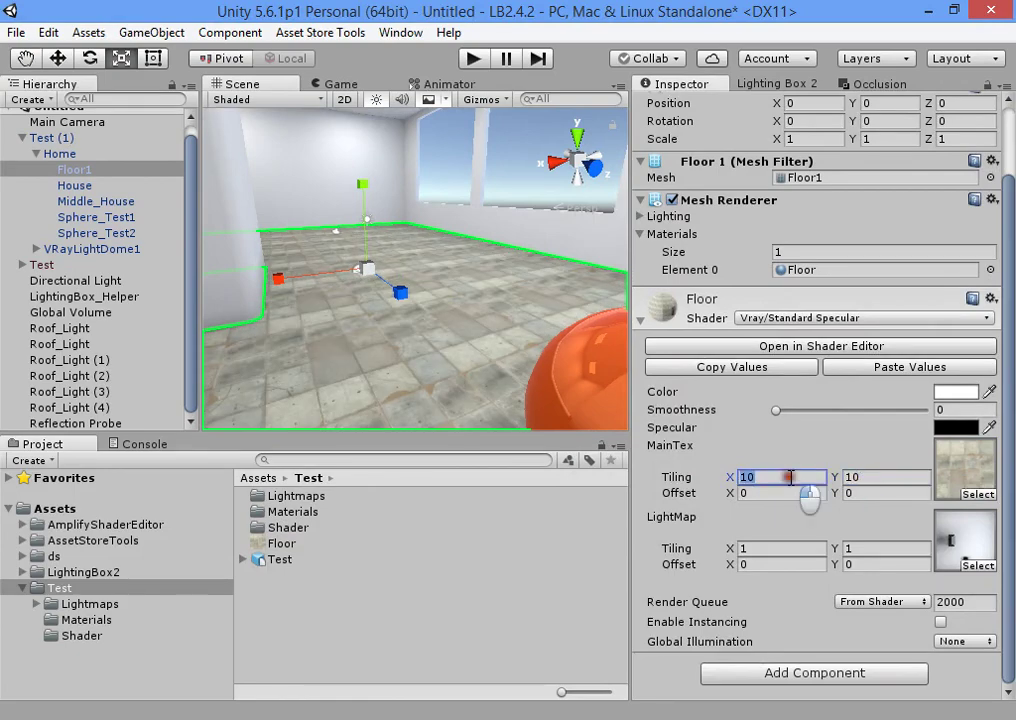
Step: Set the Floor material's MainTex tiling to 7 on both axes and inspect the floor up close
{"action": "type", "text": "7"}
{"action": "left_click", "coordinate": [852, 477]}
{"action": "type", "text": "7"}
{"action": "key", "text": "s"}
{"action": "right_click_drag", "start_coordinate": [505, 359], "coordinate": [456, 321]}
{"action": "key", "text": "w"}
{"action": "left_click_drag", "start_coordinate": [456, 322], "coordinate": [528, 369], "text": "alt"}
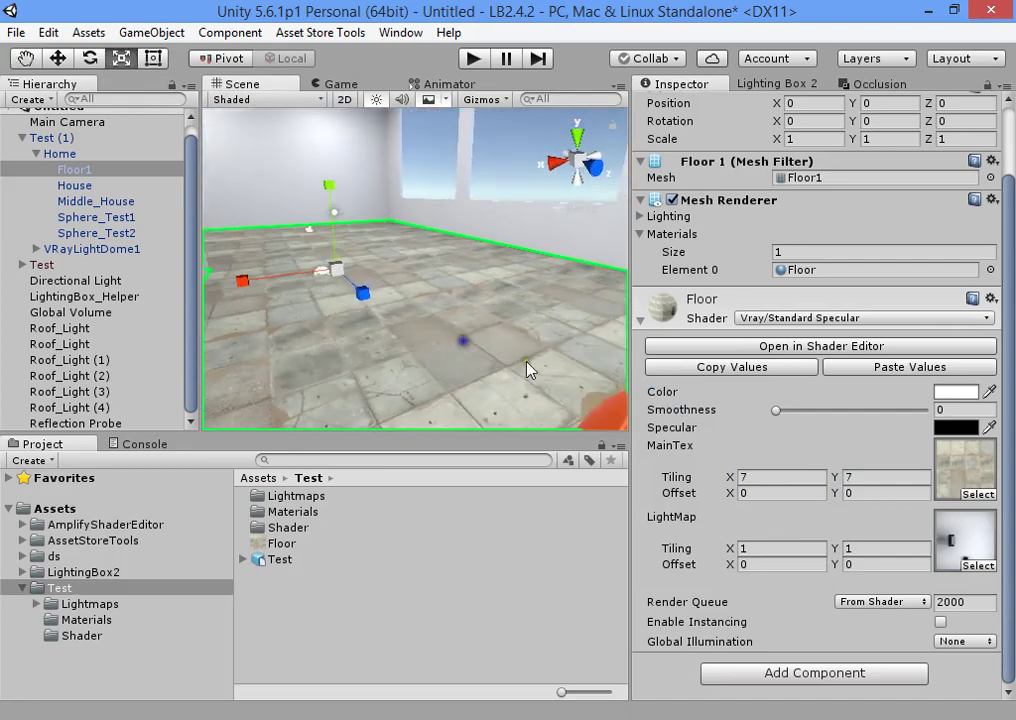
Step: Set the Floor material's Smoothness to 1 and check the floor from another angle
{"action": "left_click_drag", "start_coordinate": [791, 409], "coordinate": [950, 405]}
{"action": "right_click_drag", "start_coordinate": [565, 316], "coordinate": [333, 342]}
{"action": "key", "text": "w"}
{"action": "left_click_drag", "start_coordinate": [333, 342], "coordinate": [600, 290], "text": "alt"}
Step: Examine in the shader graph how MainTex alpha and Smoothness are multiplied into the Smoothness output, then close the editor
{"action": "left_click", "coordinate": [836, 346]}
{"action": "scroll", "coordinate": [517, 268], "scroll_direction": "down", "scroll_amount": 5}
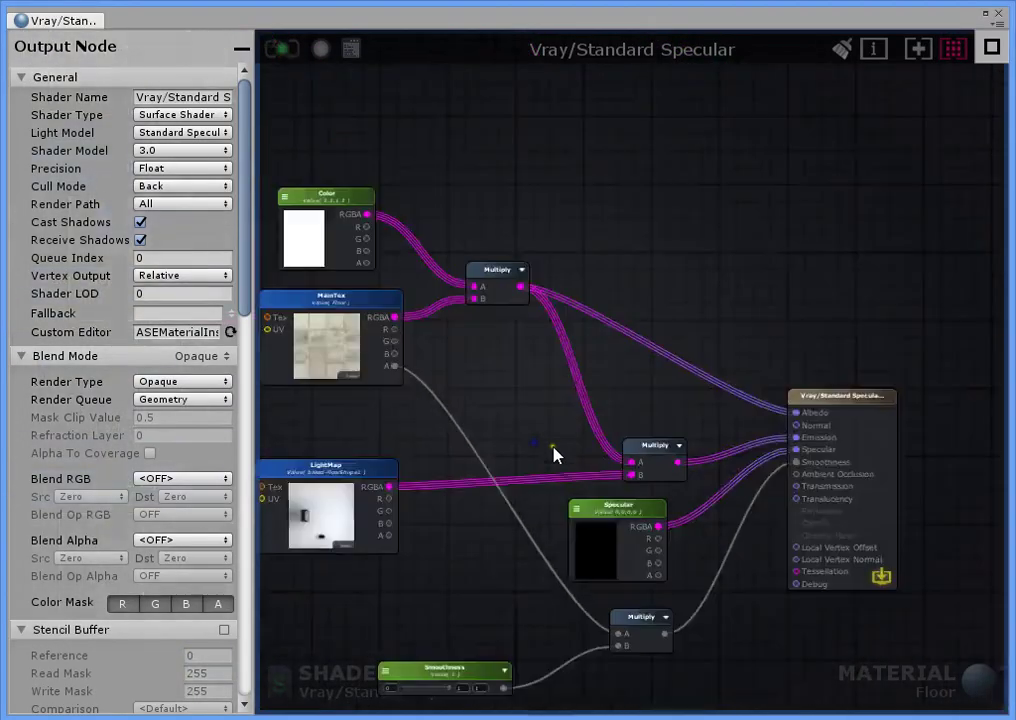
{"action": "scroll", "coordinate": [537, 381], "scroll_direction": "up", "scroll_amount": 5}
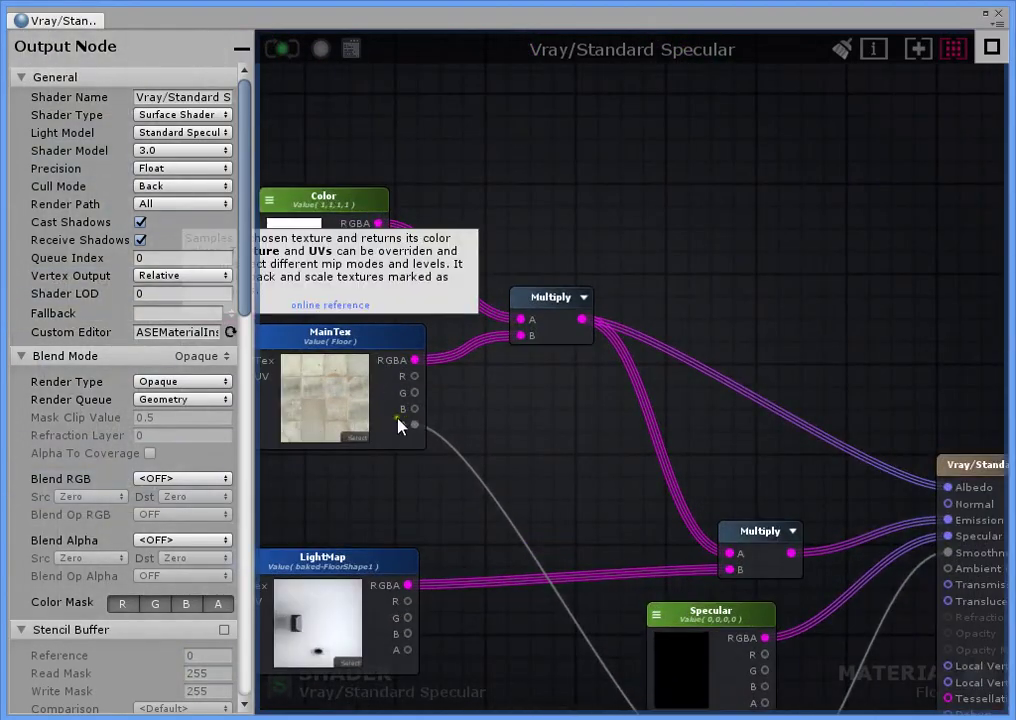
{"action": "right_click_drag", "start_coordinate": [530, 522], "coordinate": [598, 381]}
{"action": "right_click_drag", "start_coordinate": [652, 549], "coordinate": [569, 363]}
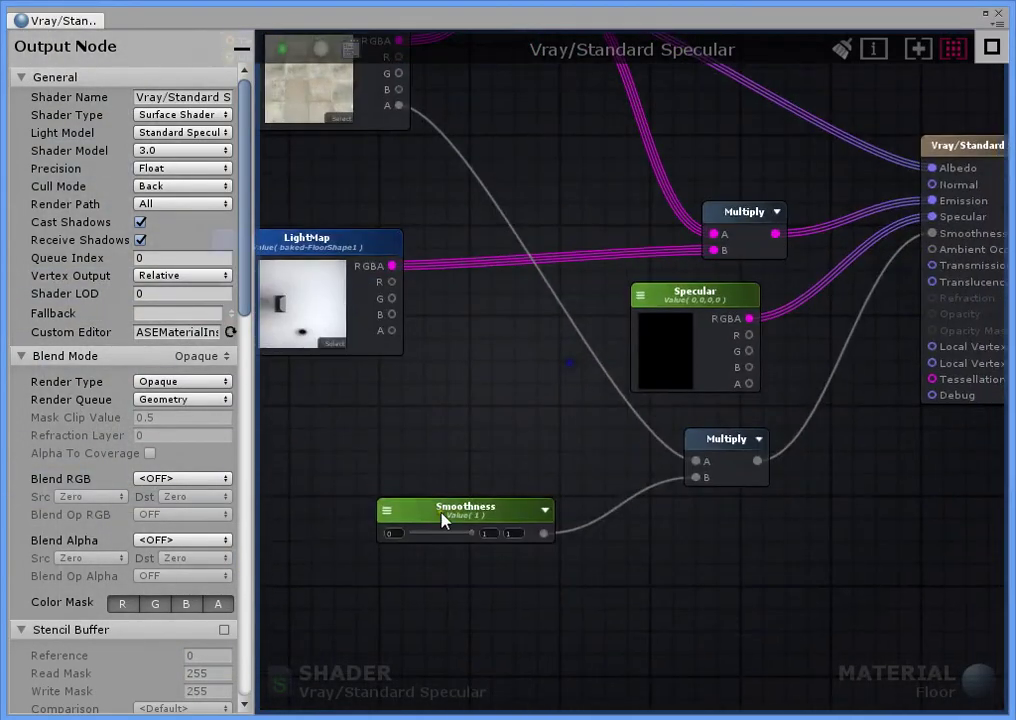
{"action": "right_click_drag", "start_coordinate": [819, 381], "coordinate": [647, 524]}
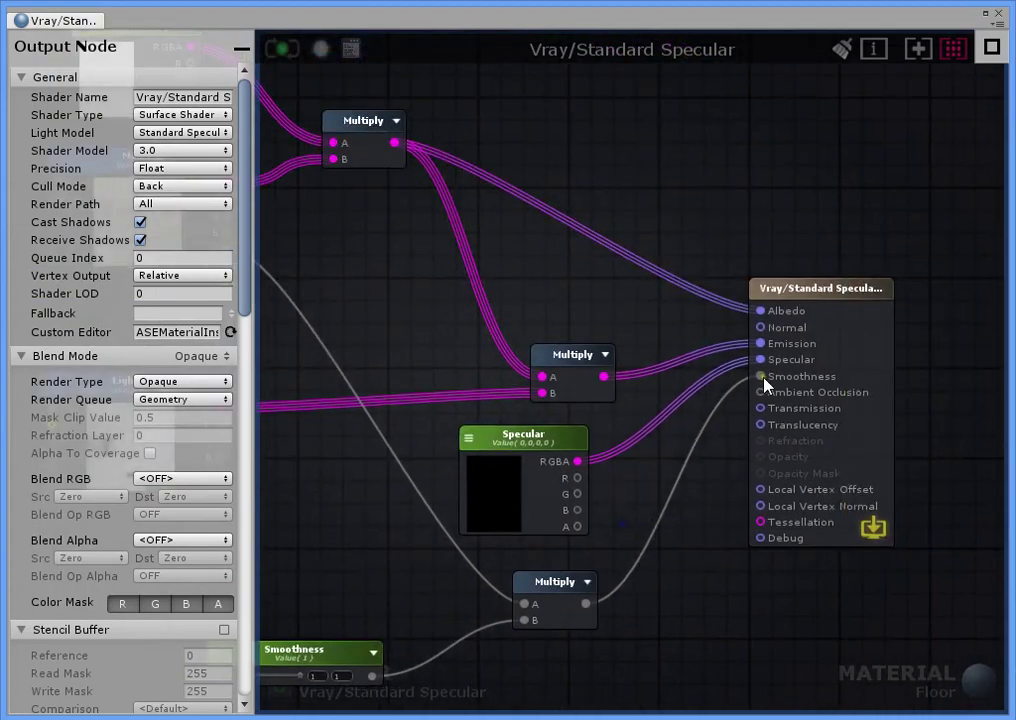
{"action": "left_click", "coordinate": [998, 14]}
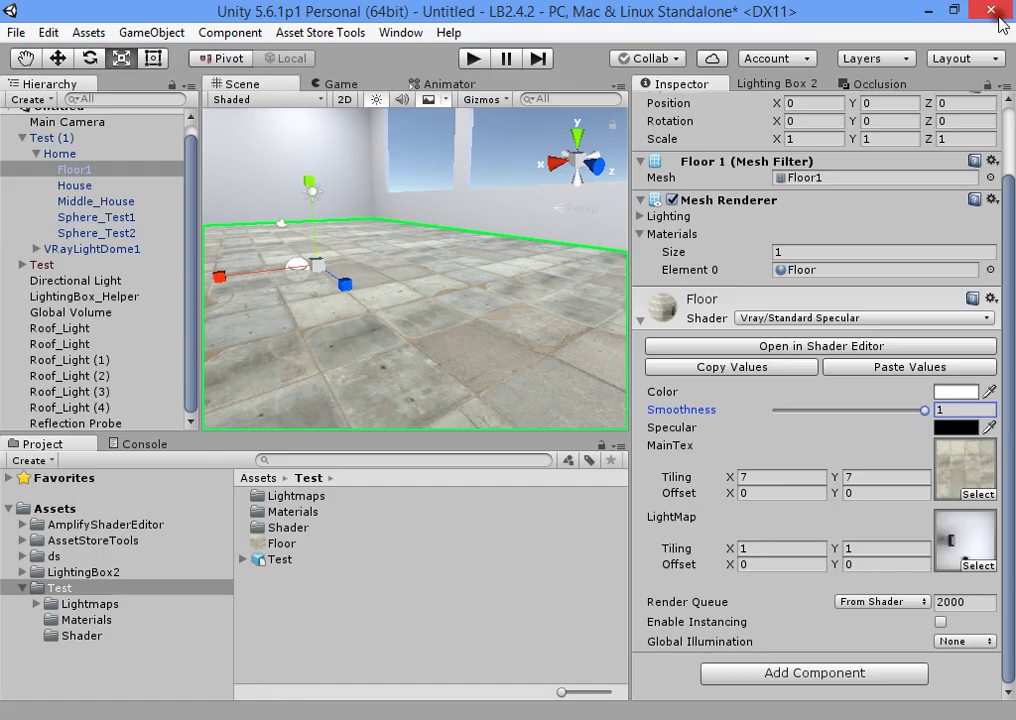
Step: In Photoshop, increase the Alpha 1 channel's contrast with a steep Curves adjustment, setting the upper point to input 171, output 168, and return to Unity
{"action": "left_click", "coordinate": [875, 402]}
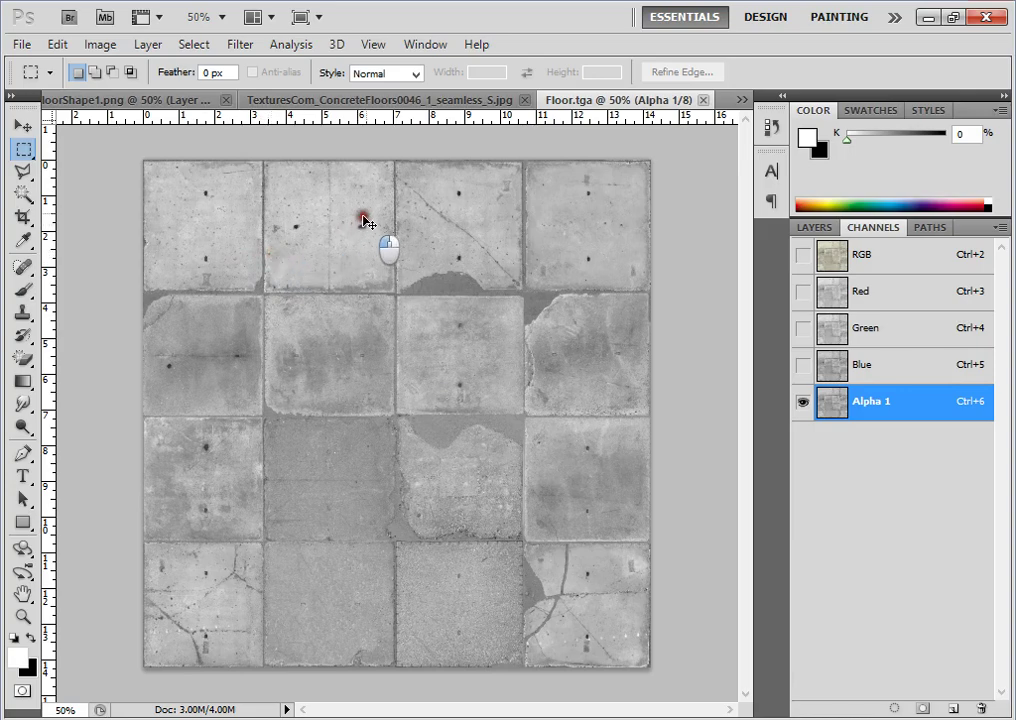
{"action": "key", "text": "i"}
{"action": "key", "text": "ctrl+m"}
{"action": "left_click_drag", "start_coordinate": [801, 205], "coordinate": [748, 161]}
{"action": "left_click_drag", "start_coordinate": [738, 240], "coordinate": [751, 266]}
{"action": "left_click_drag", "start_coordinate": [750, 209], "coordinate": [788, 212]}
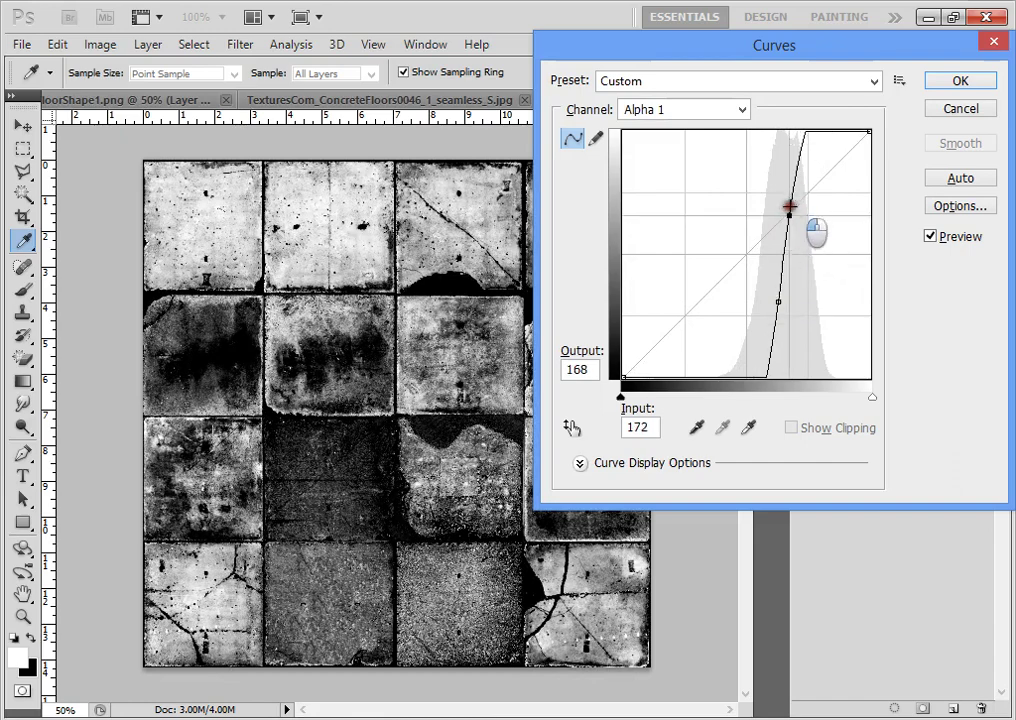
{"action": "left_click_drag", "start_coordinate": [790, 206], "coordinate": [787, 207]}
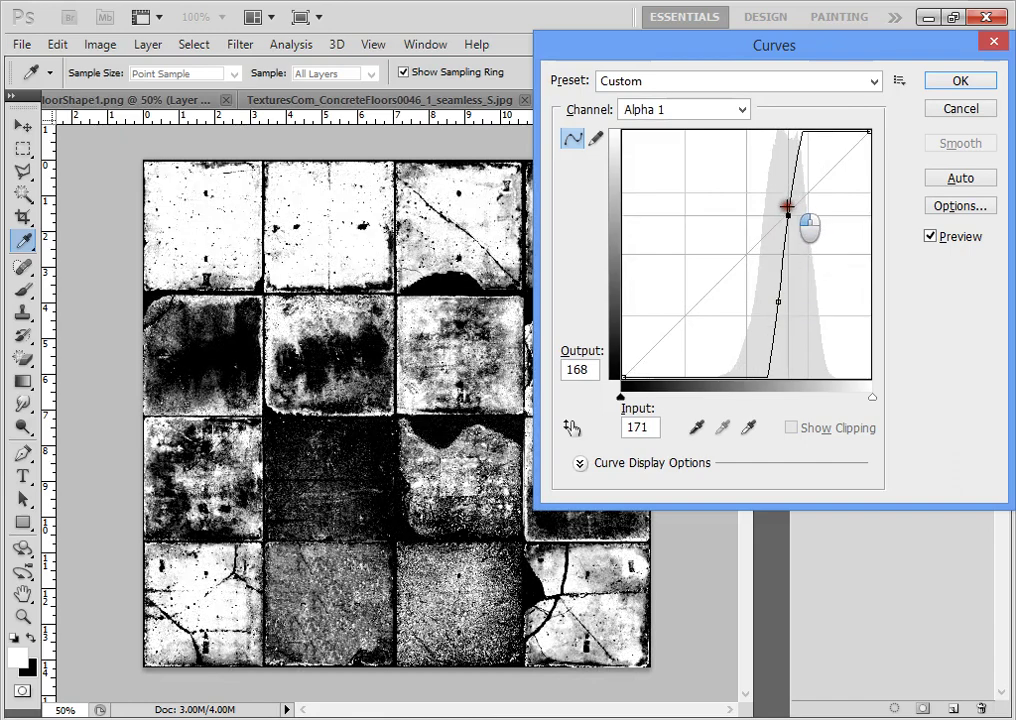
{"action": "left_click", "coordinate": [934, 80]}
{"action": "left_click", "coordinate": [928, 17]}
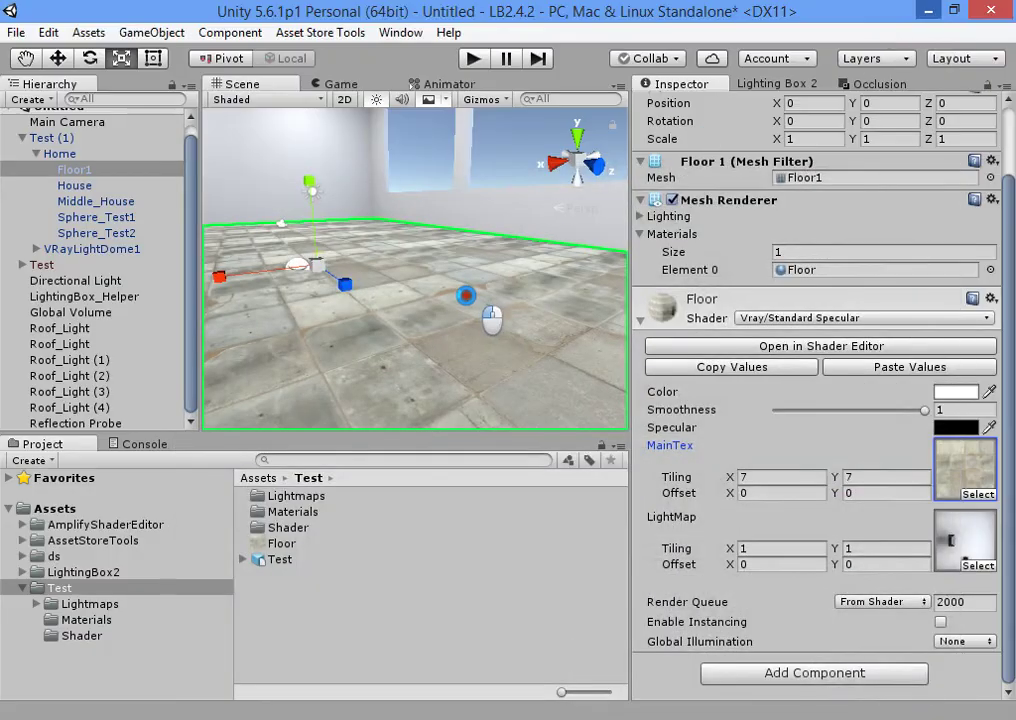
Step: Keep the Floor material's Smoothness at 1 and lighten its Specular color to a neutral grey of about 0.61
{"action": "left_click_drag", "start_coordinate": [466, 295], "coordinate": [967, 285], "text": "alt"}
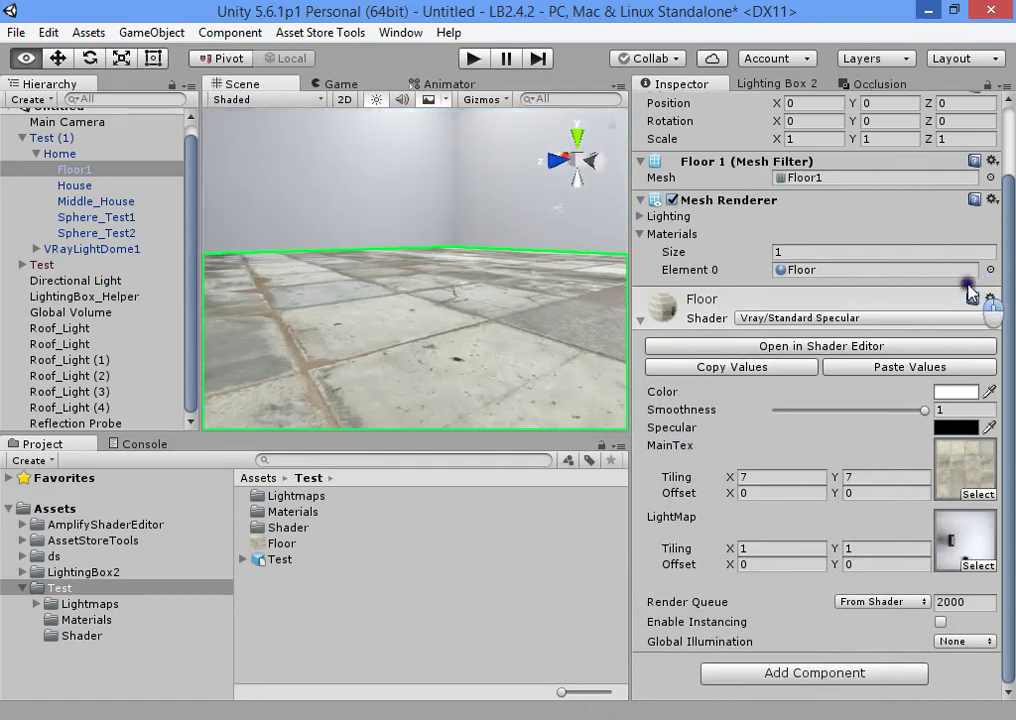
{"action": "right_click_drag", "start_coordinate": [967, 290], "coordinate": [55, 308]}
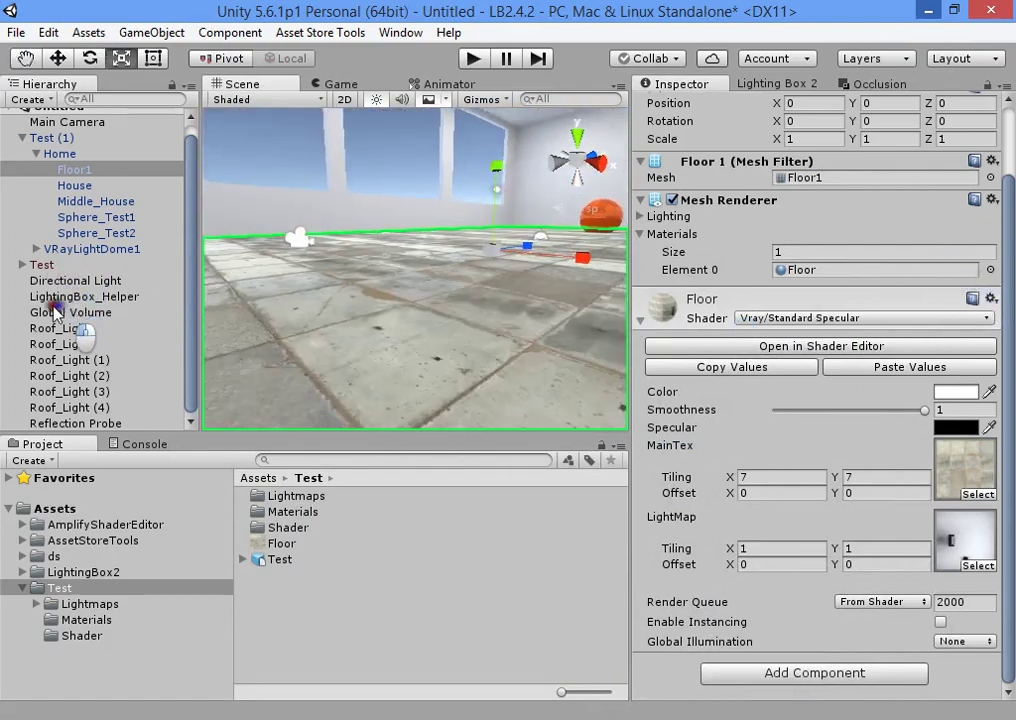
{"action": "left_click_drag", "start_coordinate": [826, 398], "coordinate": [940, 405]}
{"action": "right_click_drag", "start_coordinate": [454, 345], "coordinate": [918, 426]}
{"action": "key", "text": "w"}
{"action": "left_click", "coordinate": [960, 428]}
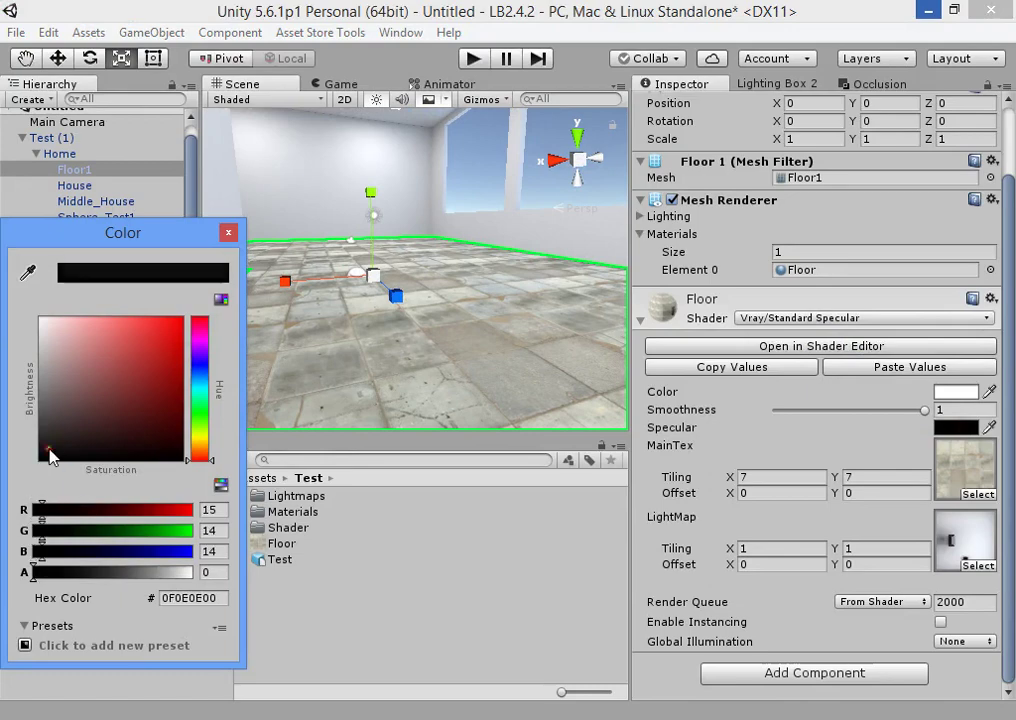
{"action": "mouse_move", "coordinate": [50, 456]}
{"action": "left_mouse_down"}
{"action": "mouse_move", "coordinate": [29, 280]}
{"action": "mouse_move", "coordinate": [22, 476]}
{"action": "mouse_move", "coordinate": [5, 398]}
{"action": "mouse_move", "coordinate": [27, 408]}
{"action": "left_mouse_up"}
Step: Reselect the Floor1 mesh and set its material's MainTex tiling to 4 on both axes
{"action": "right_click_drag", "start_coordinate": [455, 320], "coordinate": [385, 345]}
{"action": "left_click", "coordinate": [479, 285]}
{"action": "left_click", "coordinate": [385, 345]}
{"action": "left_click", "coordinate": [388, 349]}
{"action": "scroll", "coordinate": [868, 450], "scroll_direction": "down", "scroll_amount": 2}
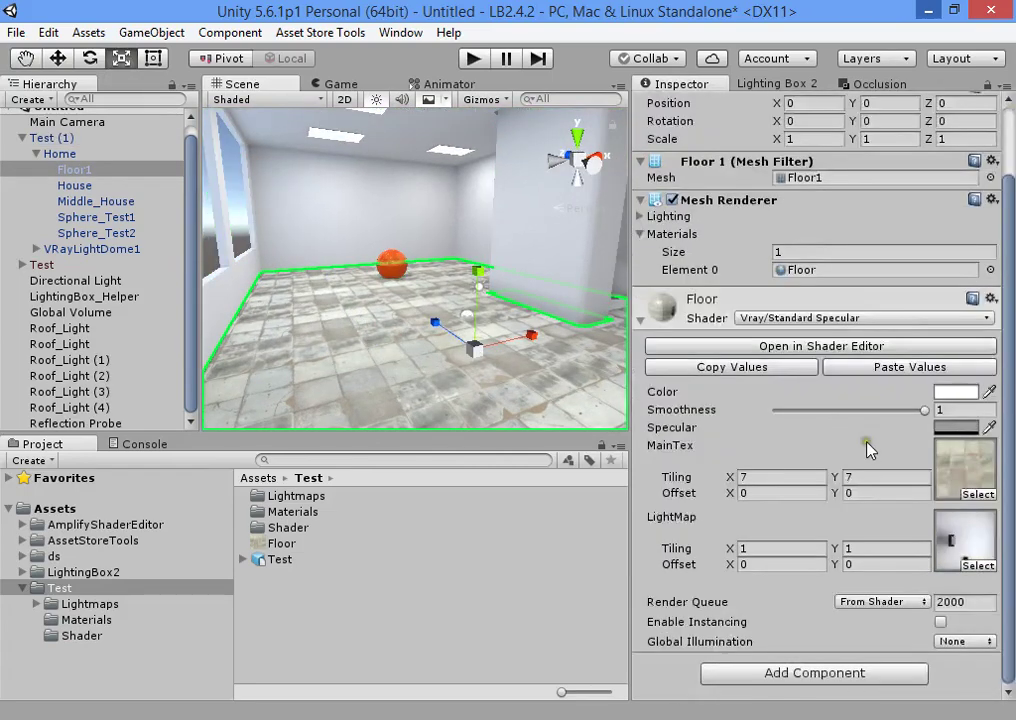
{"action": "type", "text": "4"}
{"action": "left_click", "coordinate": [852, 474]}
{"action": "type", "text": "4"}
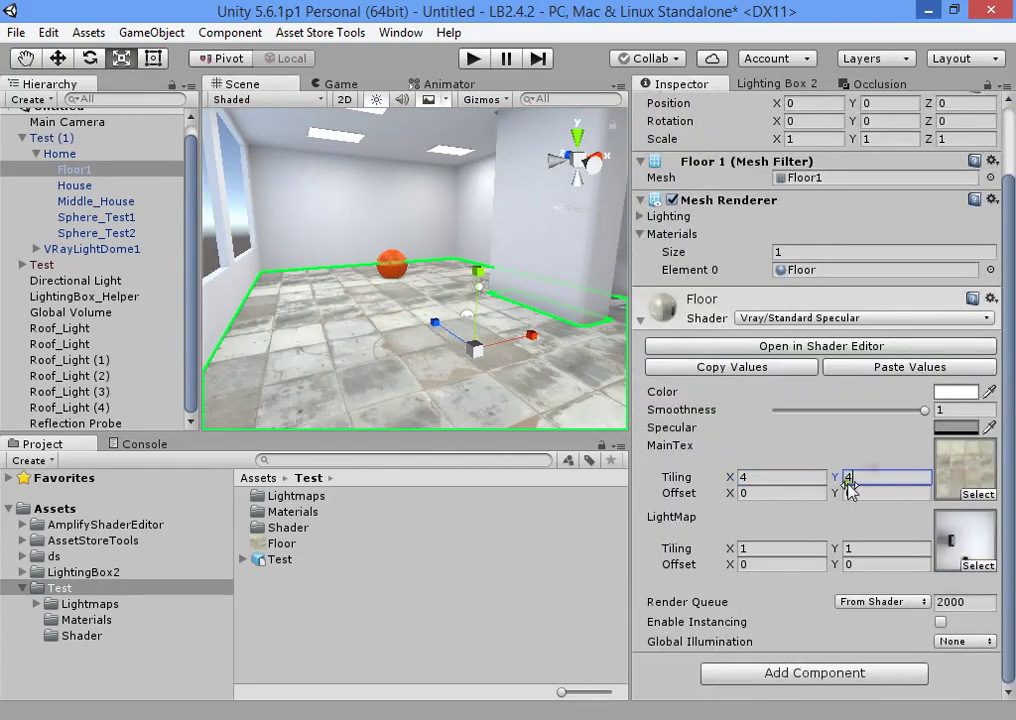
Step: Inspect the floor without its selection outline, reselect the Floor1 mesh and open its shader in the shader editor
{"action": "right_click_drag", "start_coordinate": [442, 318], "coordinate": [630, 329]}
{"action": "left_click", "coordinate": [224, 252]}
{"action": "key", "text": "s"}
{"action": "key", "text": "w"}
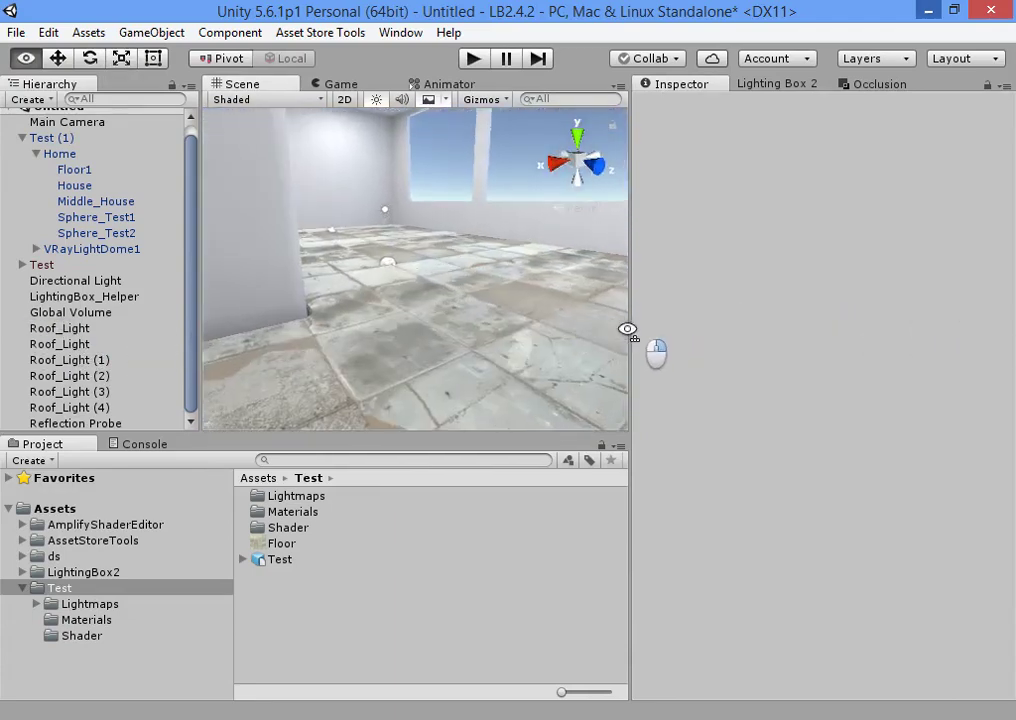
{"action": "left_click", "coordinate": [374, 352]}
{"action": "left_click", "coordinate": [551, 392]}
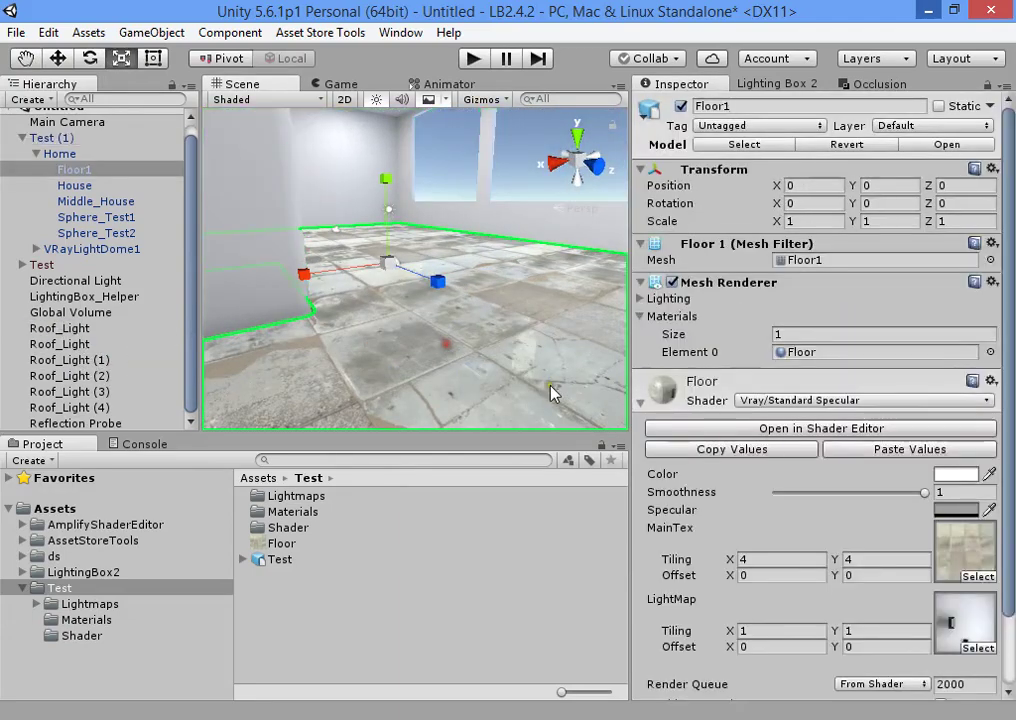
{"action": "left_click", "coordinate": [880, 430]}
Step: Add a Texture Sample node between the MainTex and LightMap nodes in the shader graph
{"action": "scroll", "coordinate": [604, 428], "scroll_direction": "up", "scroll_amount": 1}
{"action": "left_click_drag", "start_coordinate": [401, 225], "coordinate": [549, 201]}
{"action": "left_click", "coordinate": [463, 321]}
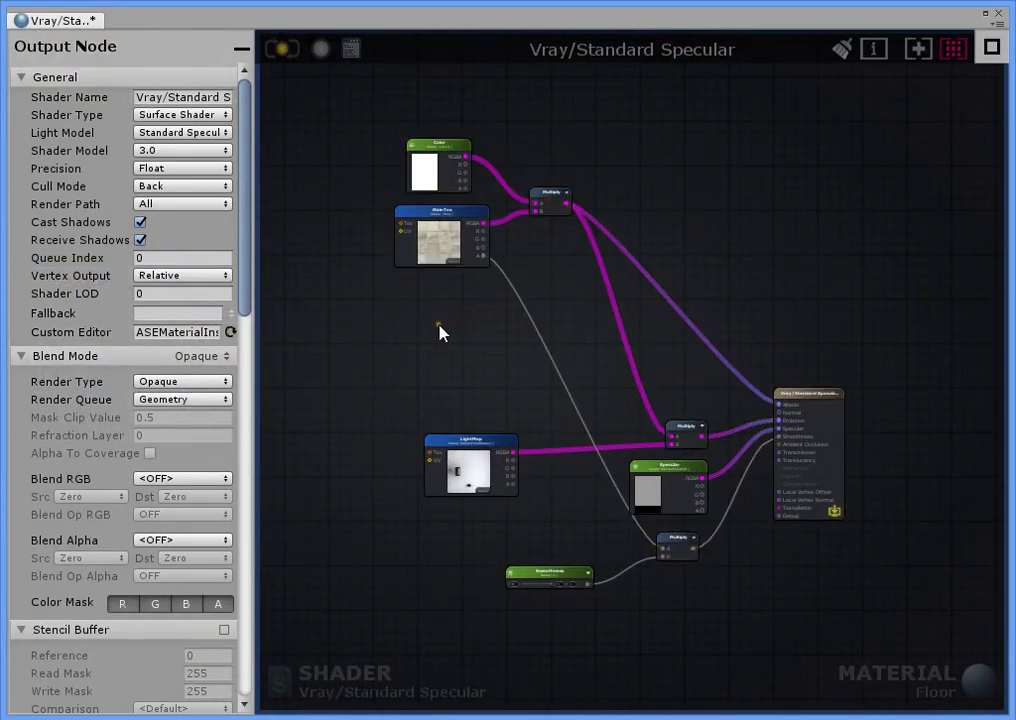
{"action": "key", "text": "t"}
{"action": "left_click", "coordinate": [363, 299]}
Step: Name the new texture node NormalMap, set its Default Texture to Bump and enable Unpack Normal Map
{"action": "left_click", "coordinate": [413, 310]}
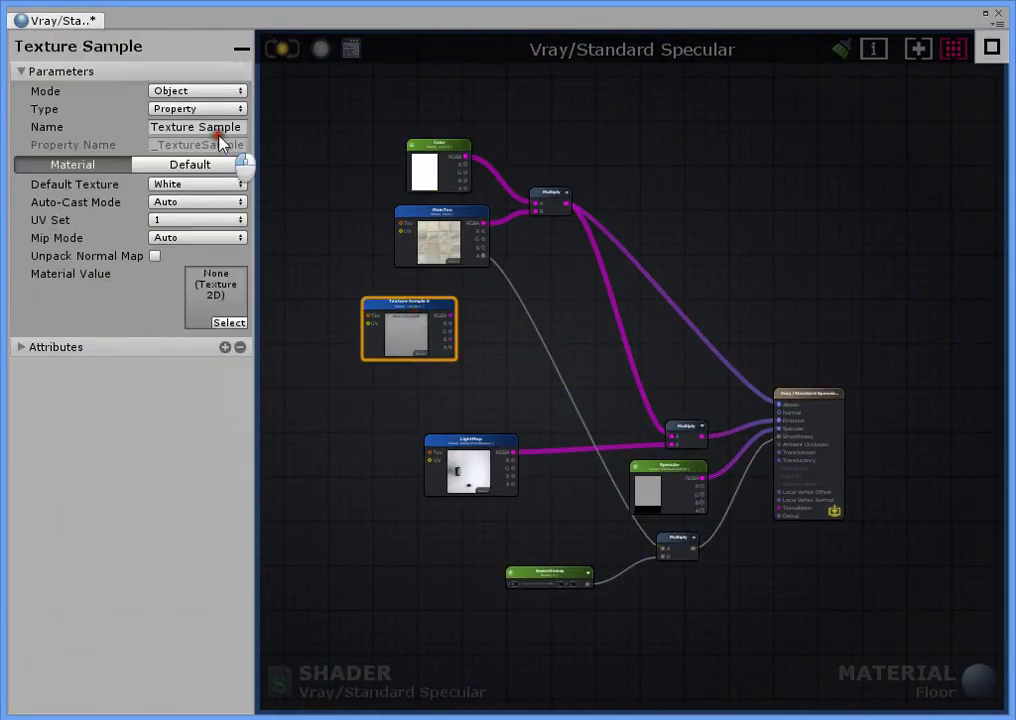
{"action": "left_click", "coordinate": [175, 185]}
{"action": "left_click", "coordinate": [190, 272]}
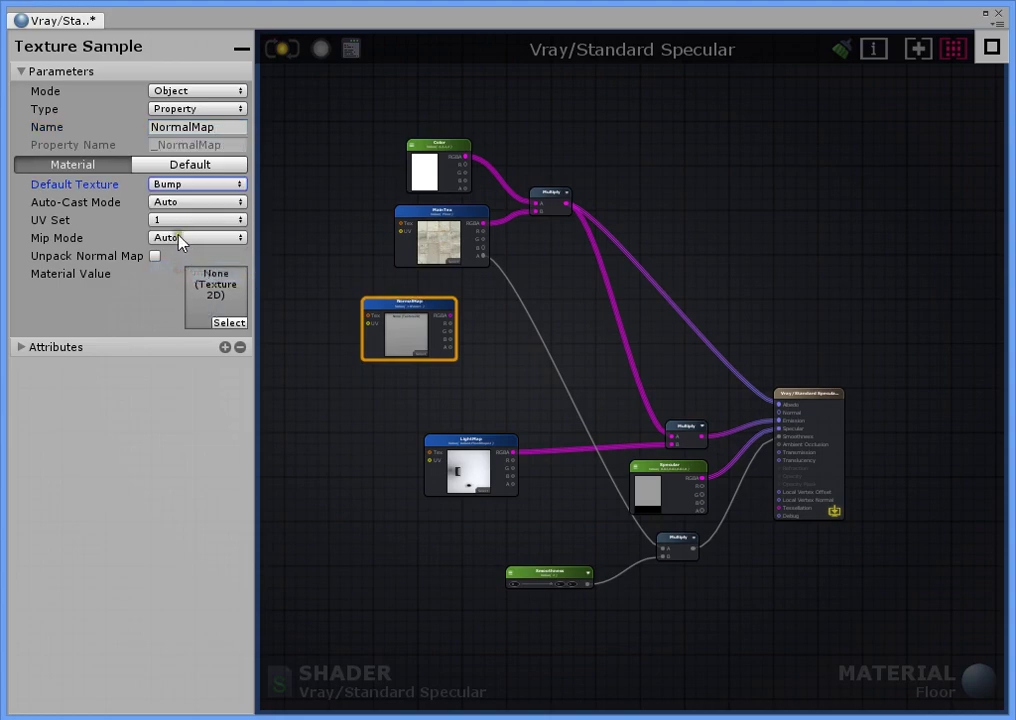
{"action": "left_click", "coordinate": [155, 257]}
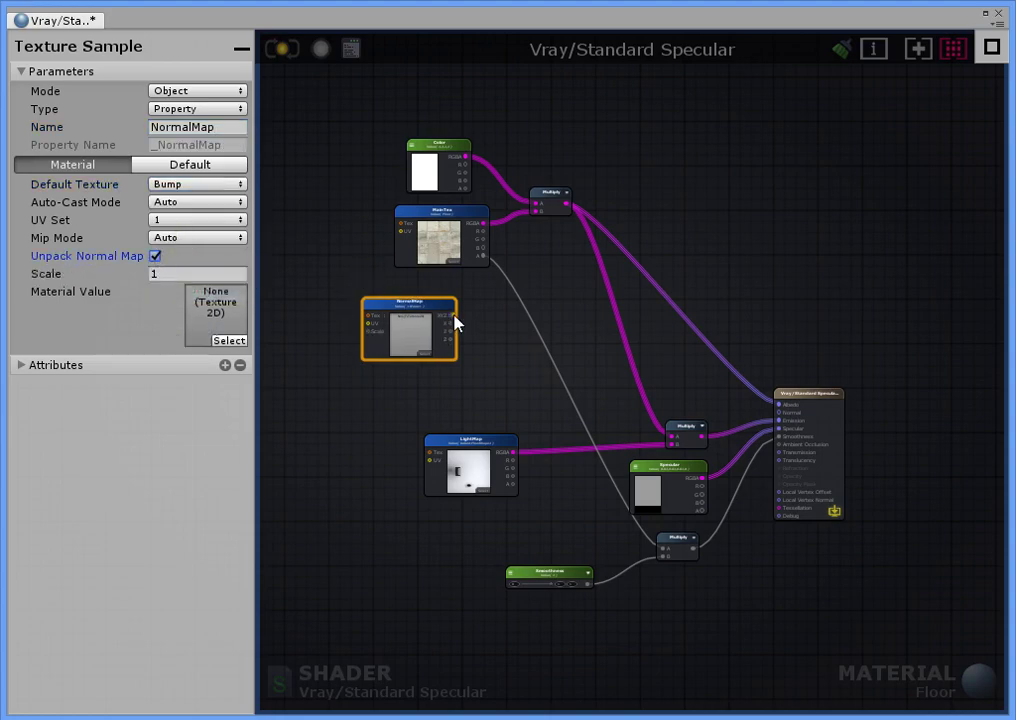
Step: Connect the NormalMap node's XYZ output to the Normal input of the output node
{"action": "left_click_drag", "start_coordinate": [455, 320], "coordinate": [601, 422]}
{"action": "scroll", "coordinate": [447, 336], "scroll_direction": "up", "scroll_amount": 5}
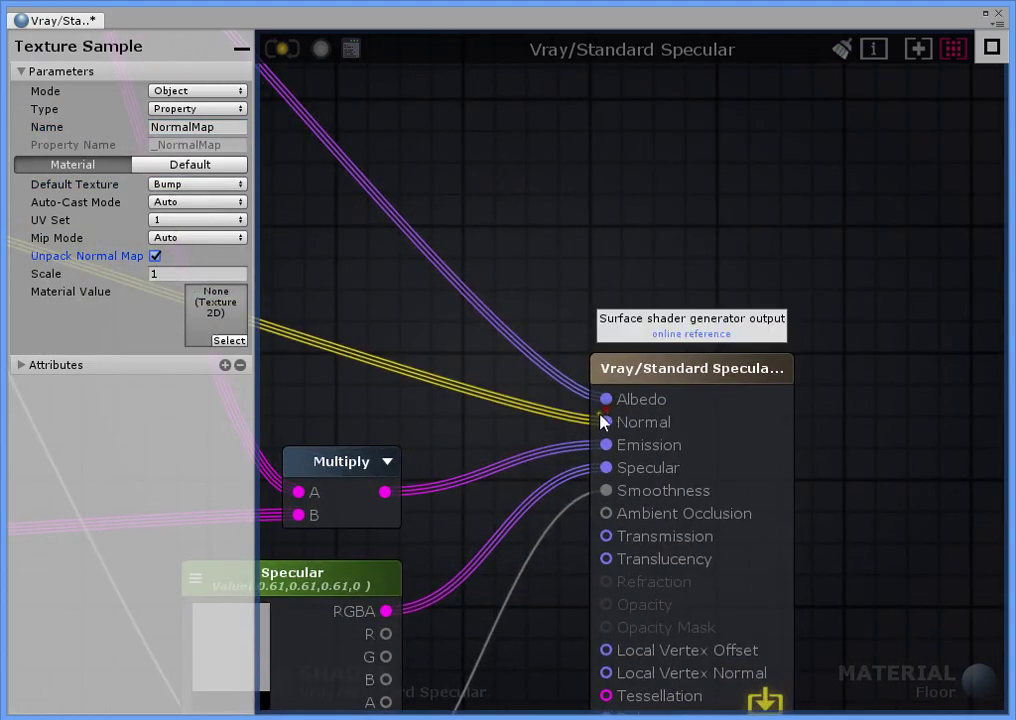
{"action": "scroll", "coordinate": [600, 418], "scroll_direction": "down", "scroll_amount": 5}
{"action": "middle_click_drag", "start_coordinate": [364, 459], "coordinate": [592, 381]}
Step: Move NormalMap above LightMap in the shader's material properties, update the shader and close the shader editor
{"action": "left_click", "coordinate": [492, 356]}
{"action": "scroll", "coordinate": [152, 603], "scroll_direction": "down", "scroll_amount": 15}
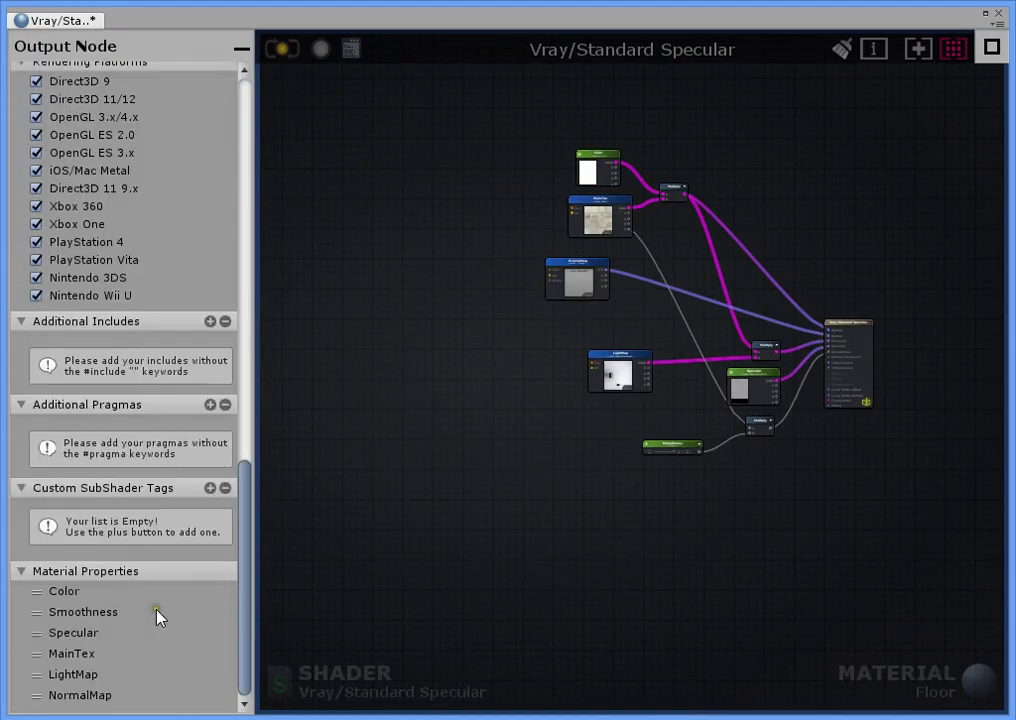
{"action": "mouse_move", "coordinate": [82, 700]}
{"action": "left_mouse_down"}
{"action": "mouse_move", "coordinate": [86, 670]}
{"action": "mouse_move", "coordinate": [85, 680]}
{"action": "left_mouse_up"}
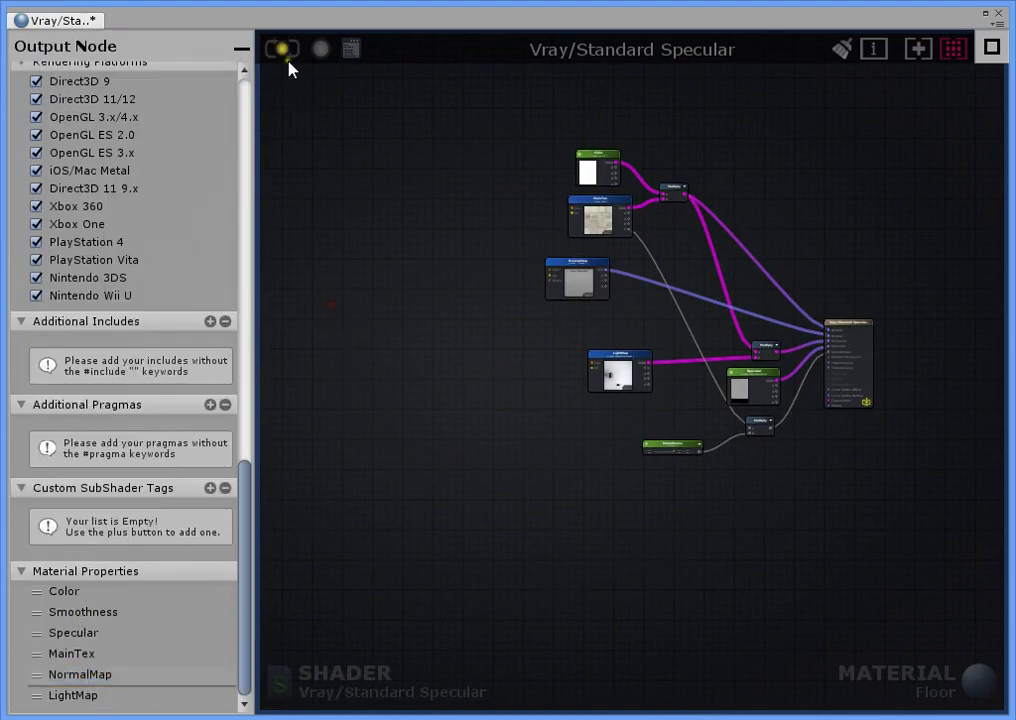
{"action": "left_click", "coordinate": [995, 11]}
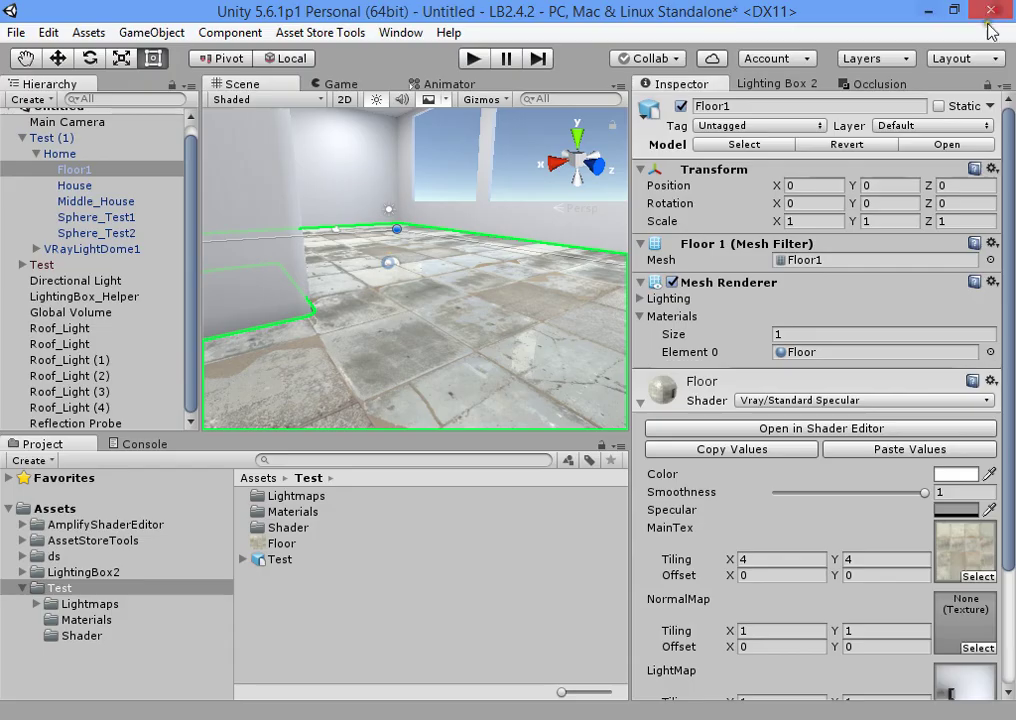
Step: Turn on the Lighting Box 2 effects and compare the room with them off and on
{"action": "scroll", "coordinate": [848, 525], "scroll_direction": "down", "scroll_amount": 3}
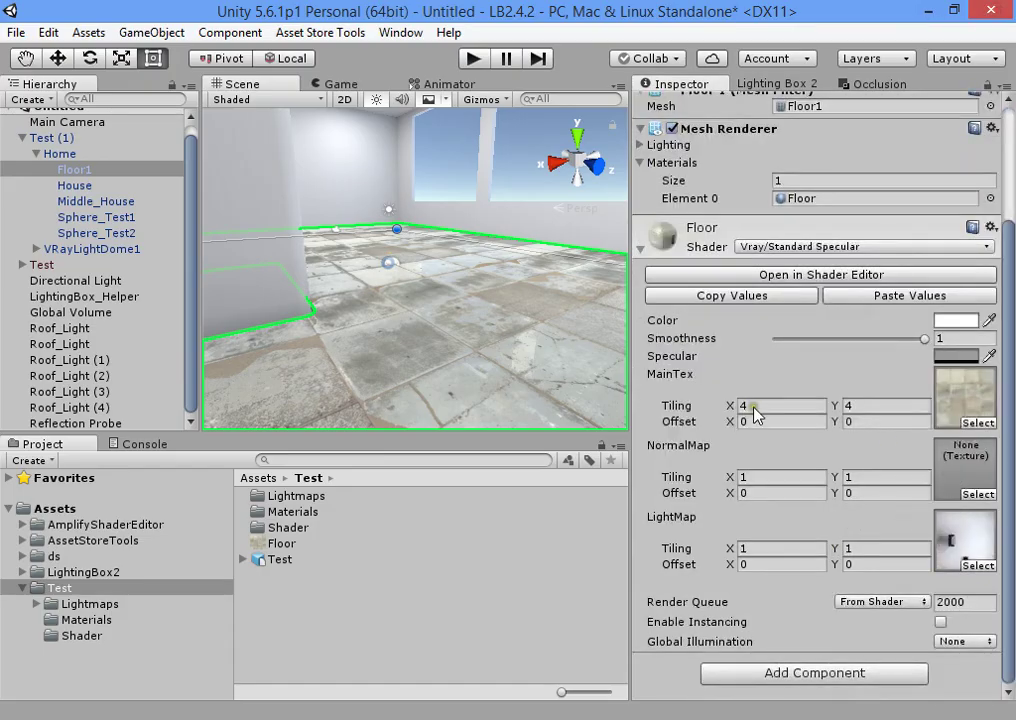
{"action": "right_click_drag", "start_coordinate": [427, 330], "coordinate": [626, 204]}
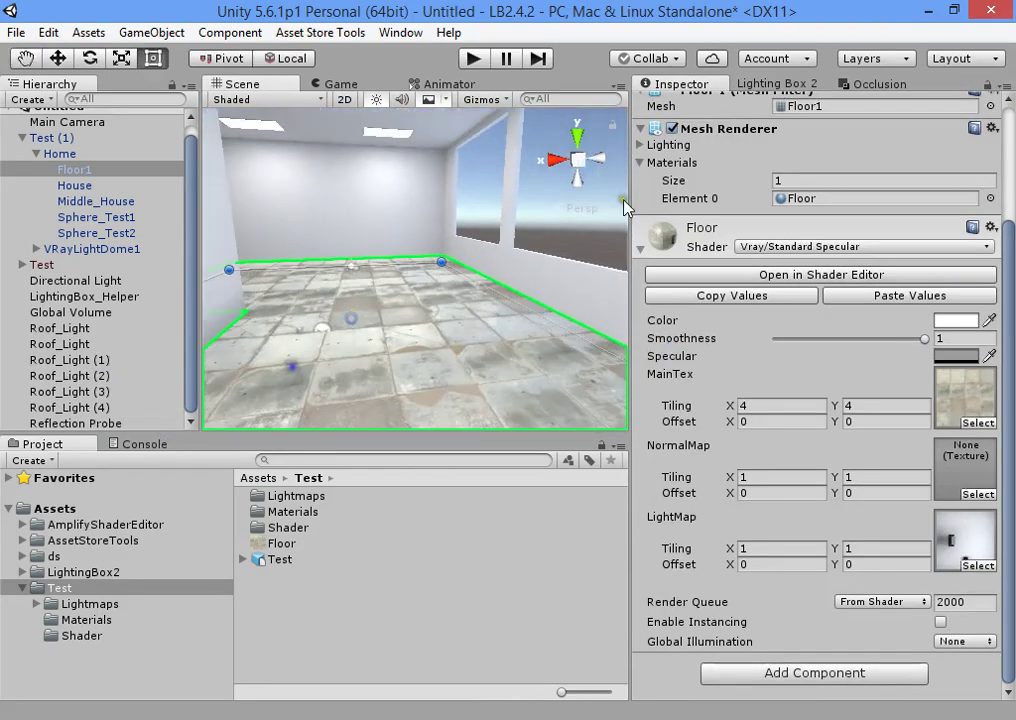
{"action": "left_click", "coordinate": [778, 84]}
{"action": "left_click", "coordinate": [733, 252]}
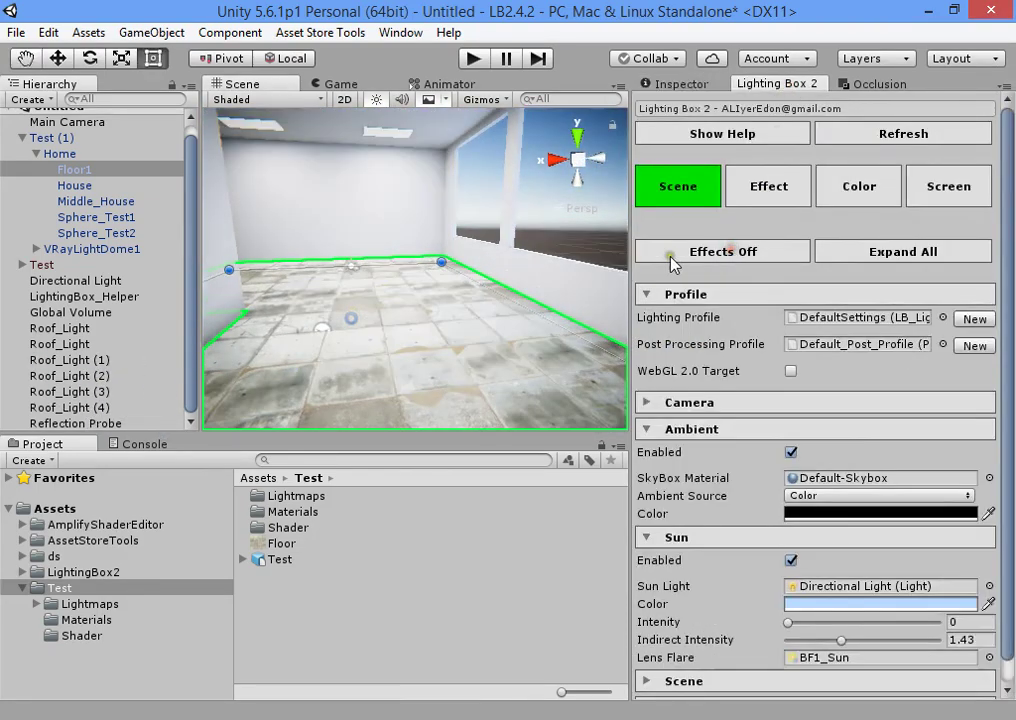
{"action": "right_click_drag", "start_coordinate": [500, 285], "coordinate": [673, 268]}
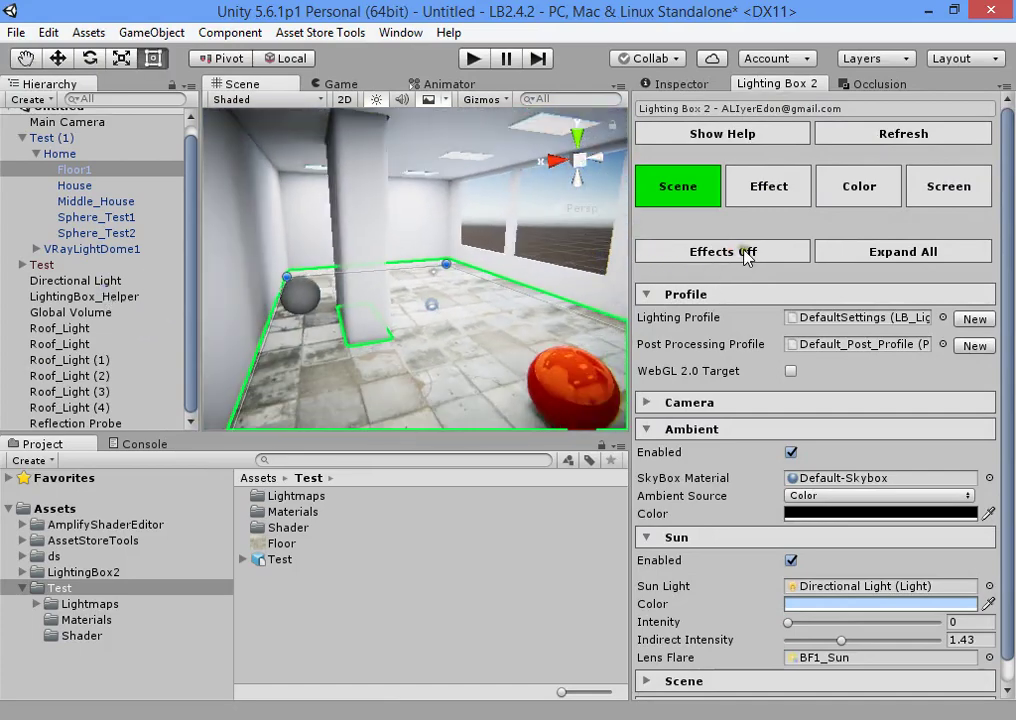
{"action": "left_click", "coordinate": [742, 253]}
{"action": "left_click", "coordinate": [742, 253]}
{"action": "left_click", "coordinate": [742, 253]}
{"action": "left_click", "coordinate": [742, 253]}
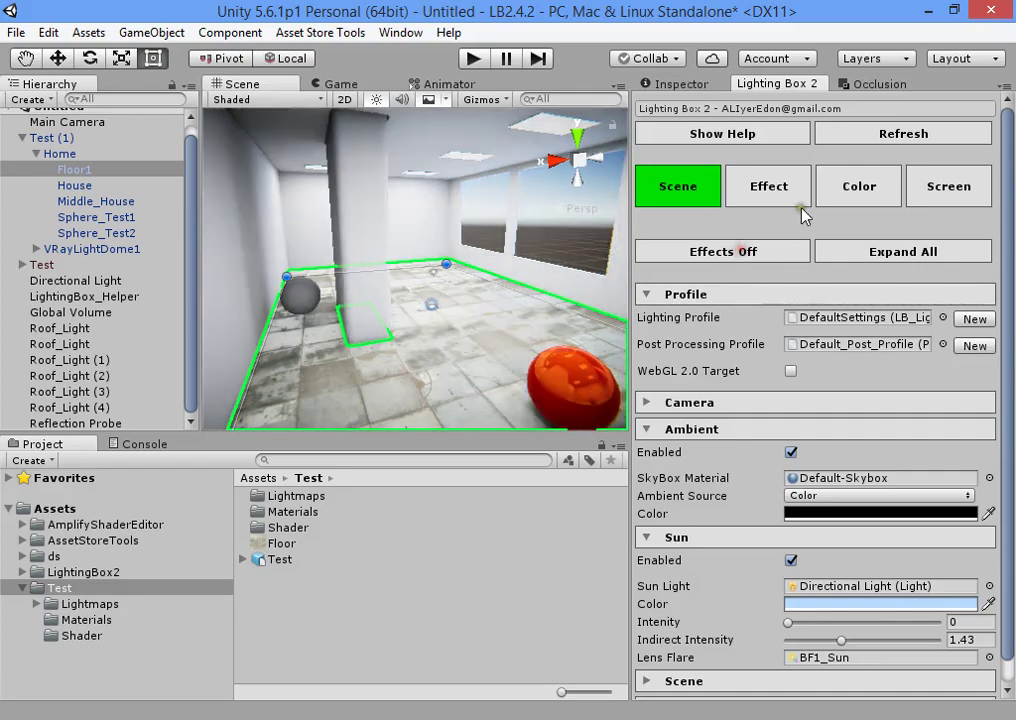
Step: Save the scene as Lighting in the Test folder and create a new lighting profile under the suggested name Lighting_Profile_.asset
{"action": "left_click", "coordinate": [975, 319]}
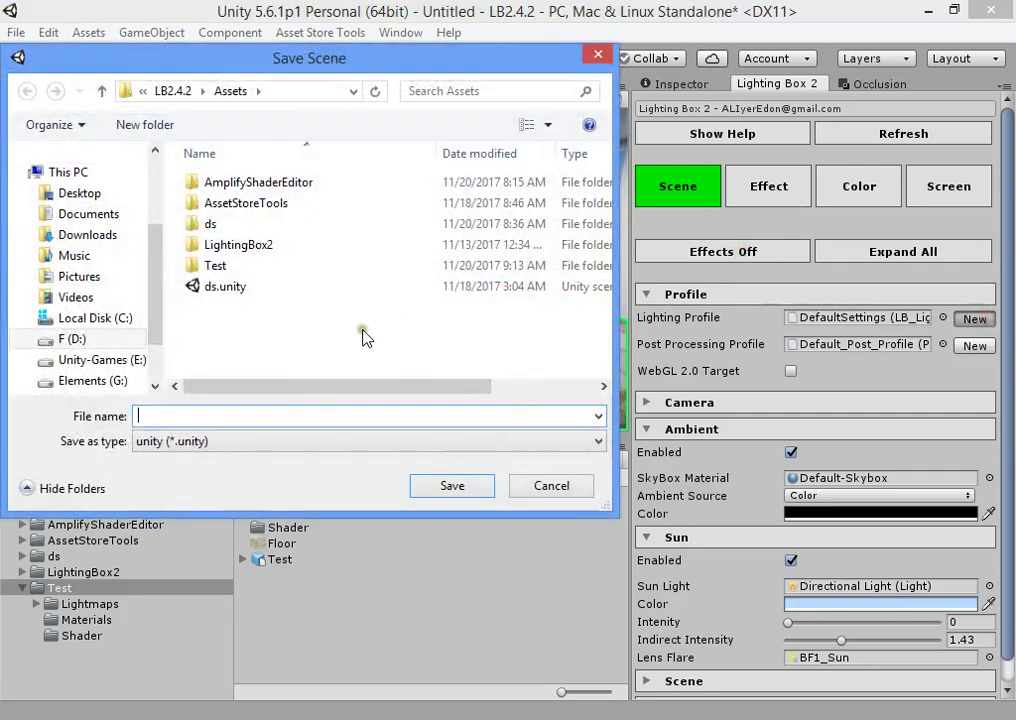
{"action": "double_click", "coordinate": [276, 276]}
{"action": "left_click", "coordinate": [200, 418]}
{"action": "type", "text": "Lighting"}
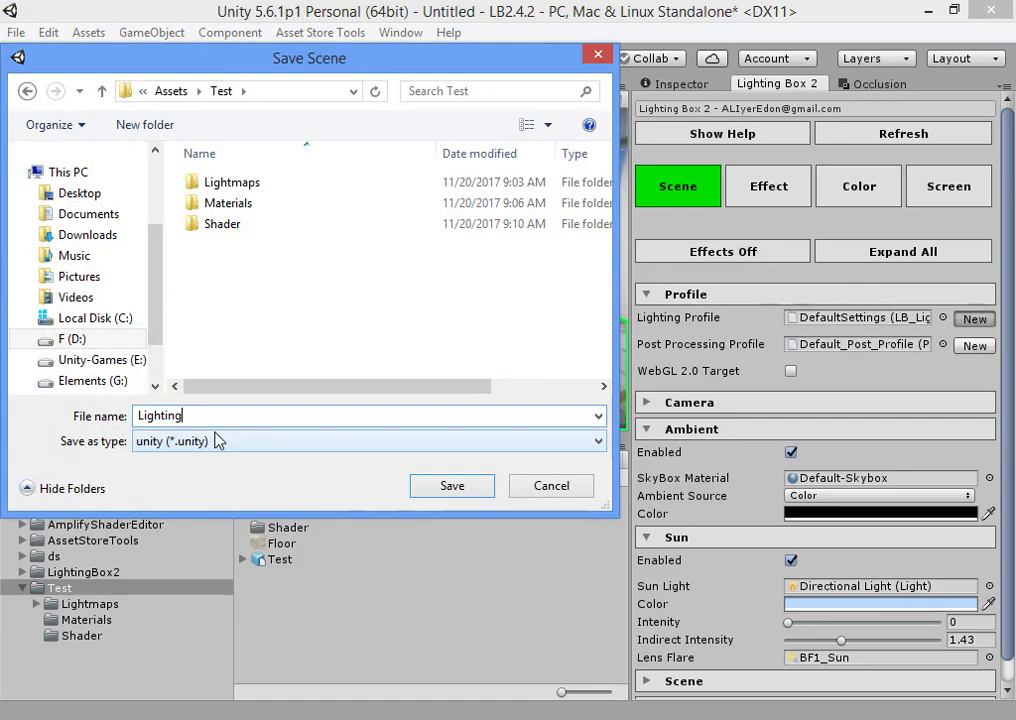
{"action": "key", "text": "Return"}
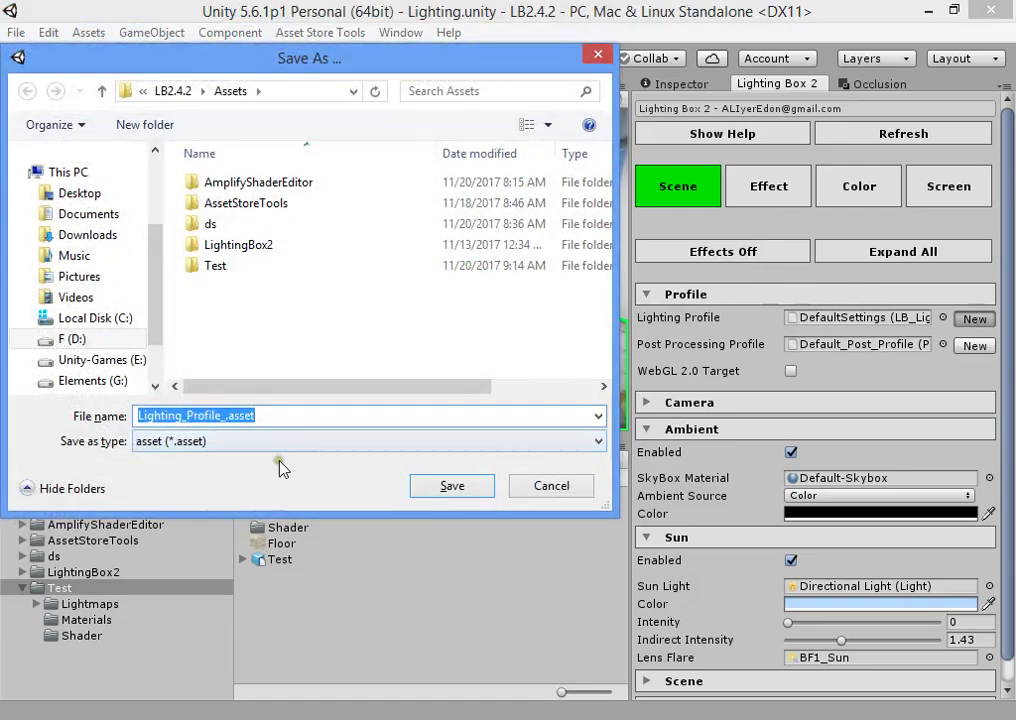
{"action": "key", "text": "Return"}
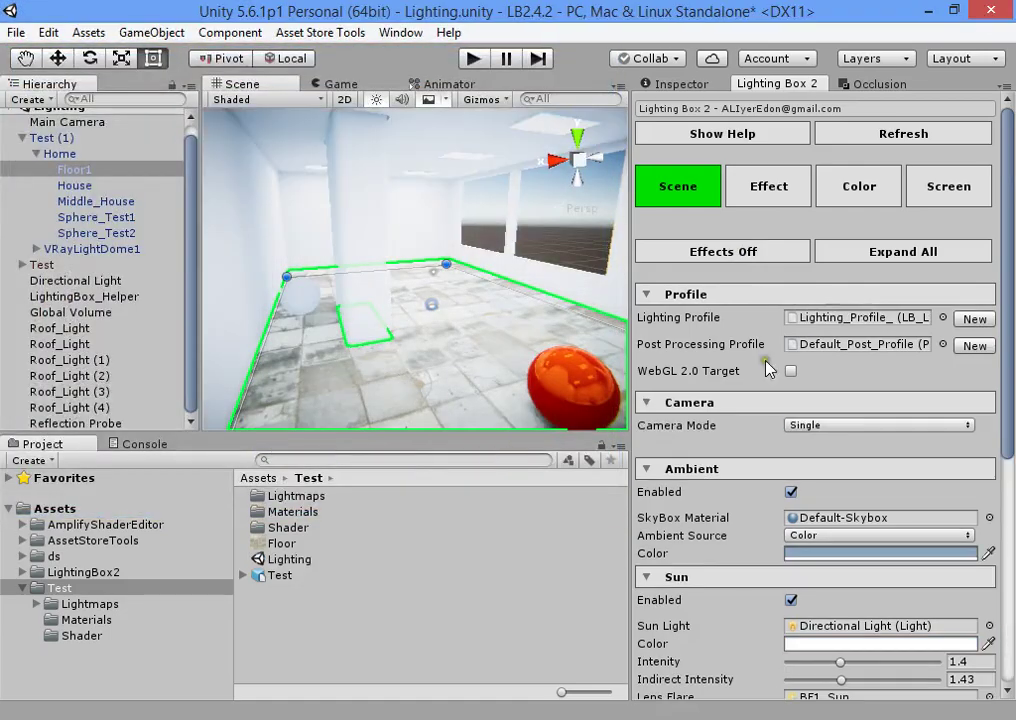
Step: Create a new post-processing profile named Post_Profile_.asset in the Test folder
{"action": "left_click", "coordinate": [955, 346]}
{"action": "double_click", "coordinate": [286, 265]}
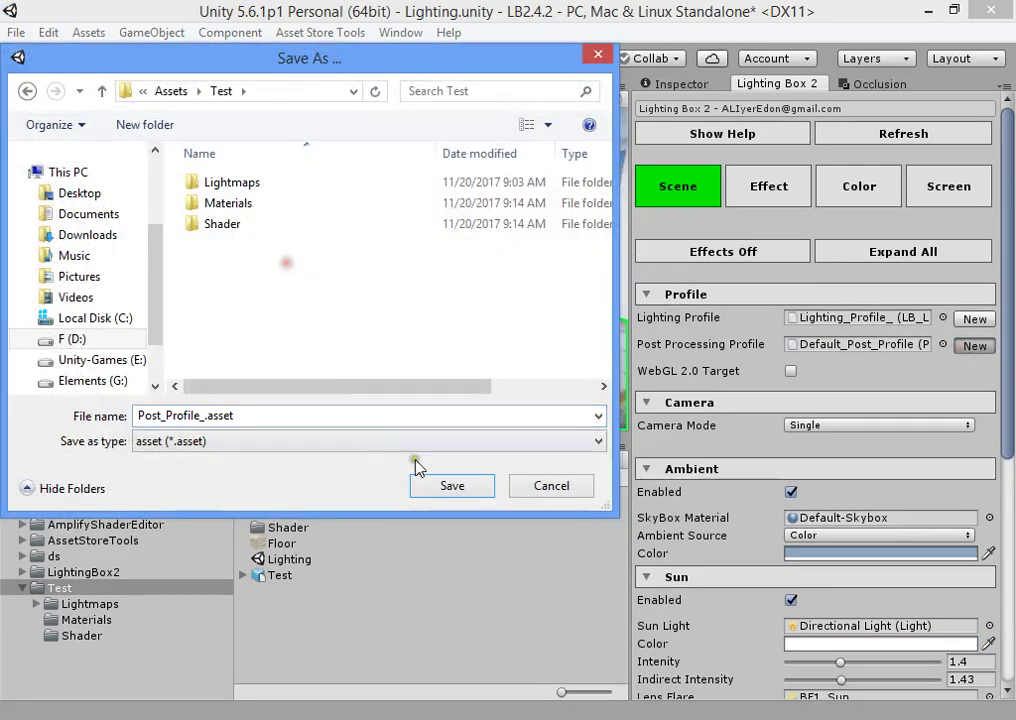
{"action": "left_click", "coordinate": [452, 483]}
Step: Adjust the color grading in ACES mode to Exposure 0, Contrast about 0.305 and Gamma about 0.06
{"action": "left_click", "coordinate": [769, 186]}
{"action": "left_click", "coordinate": [858, 186]}
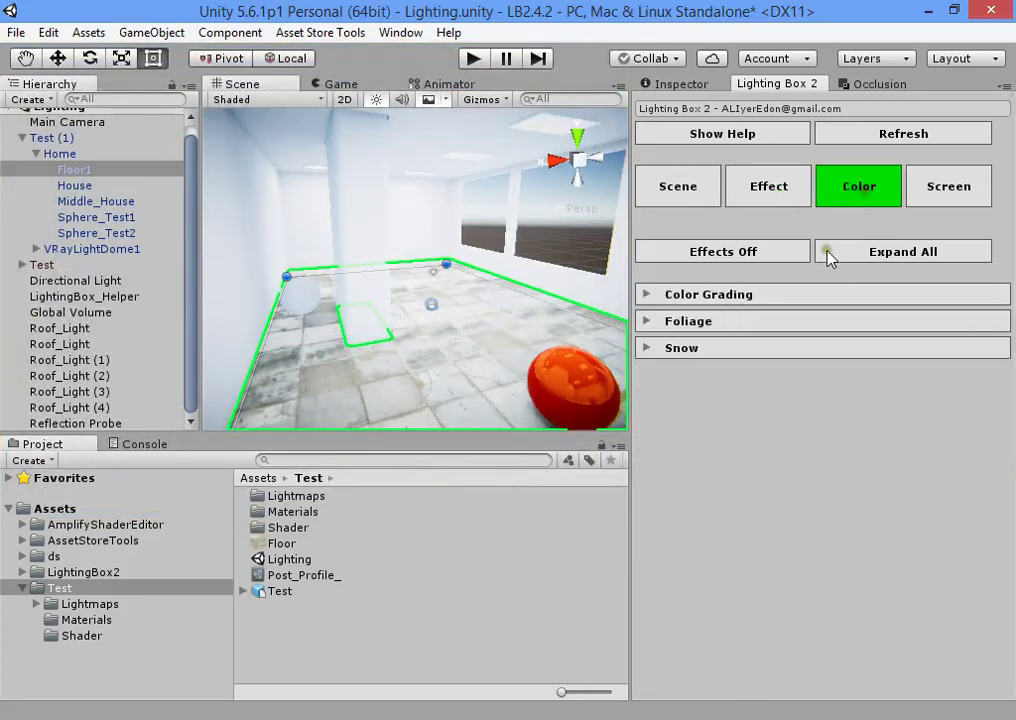
{"action": "left_click", "coordinate": [722, 295]}
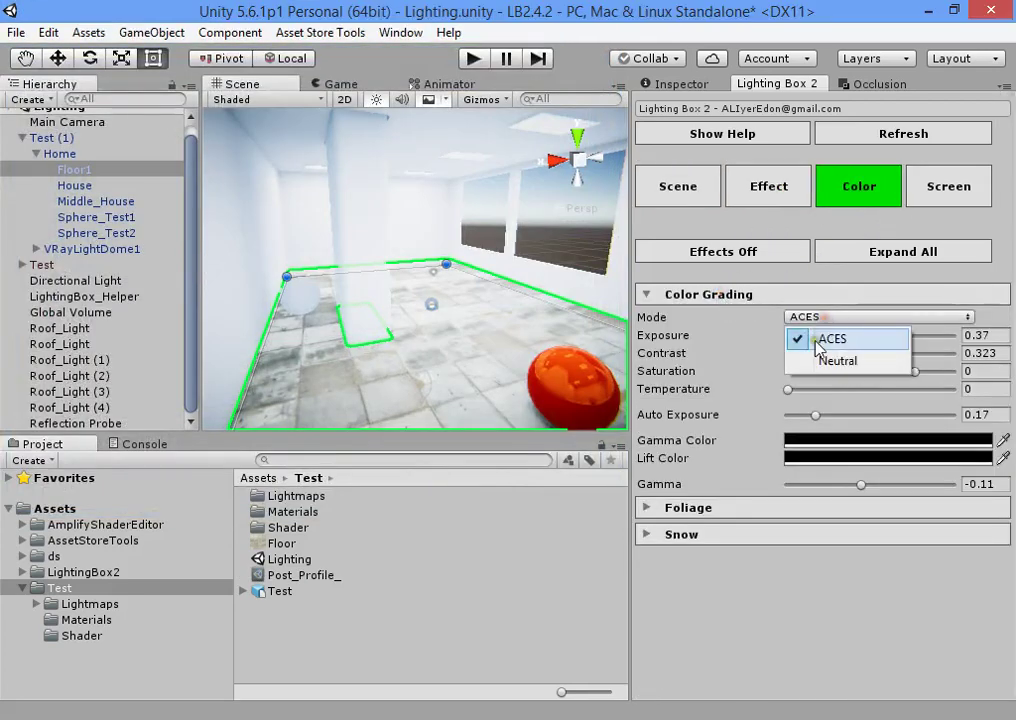
{"action": "left_click", "coordinate": [830, 339]}
{"action": "left_click_drag", "start_coordinate": [809, 338], "coordinate": [665, 343]}
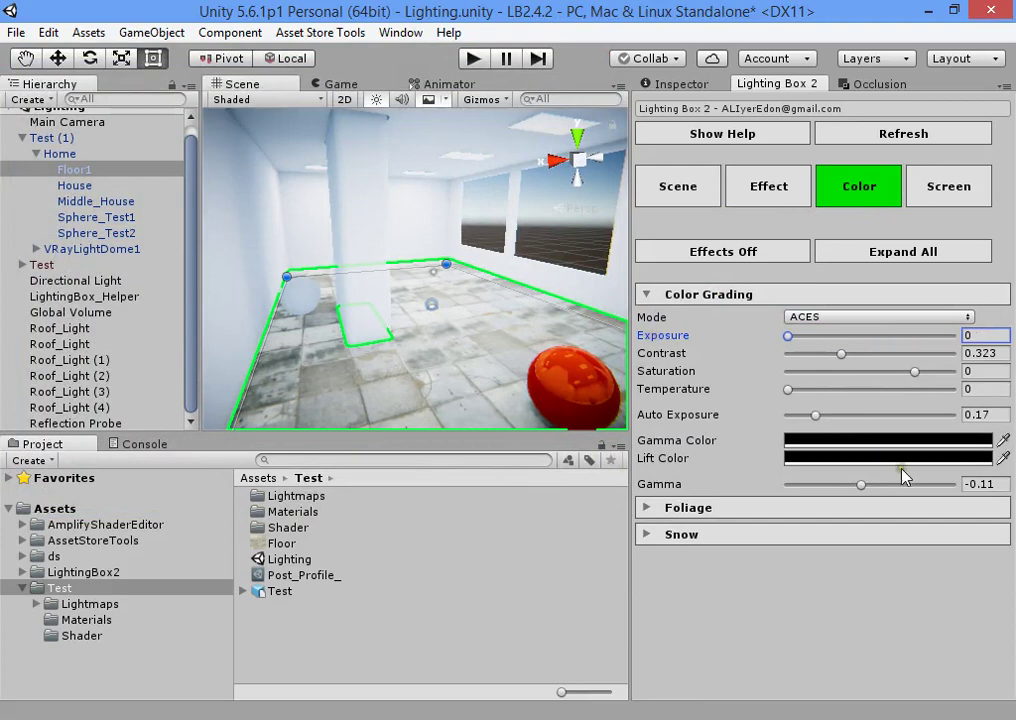
{"action": "left_click_drag", "start_coordinate": [866, 487], "coordinate": [899, 484]}
{"action": "mouse_move", "coordinate": [849, 357]}
{"action": "left_mouse_down"}
{"action": "mouse_move", "coordinate": [941, 355]}
{"action": "mouse_move", "coordinate": [787, 356]}
{"action": "mouse_move", "coordinate": [829, 356]}
{"action": "left_mouse_up"}
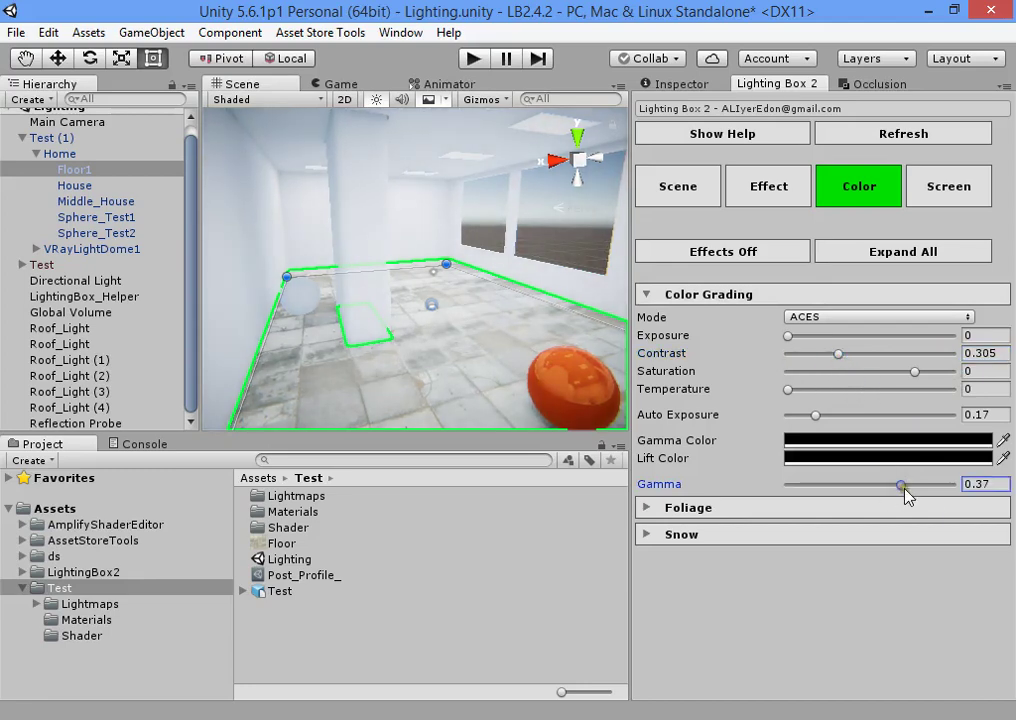
{"action": "left_click_drag", "start_coordinate": [902, 485], "coordinate": [876, 482]}
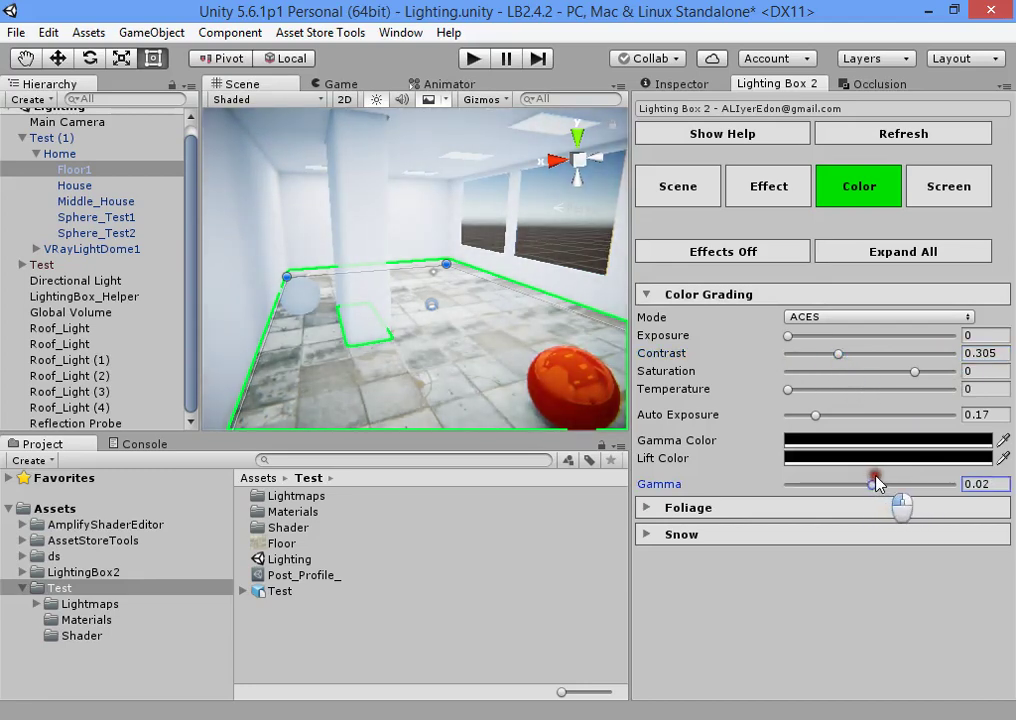
Step: Set the color grading's Gamma Color to a light blue, about B2CCFF
{"action": "left_click", "coordinate": [806, 440]}
{"action": "left_click", "coordinate": [91, 321]}
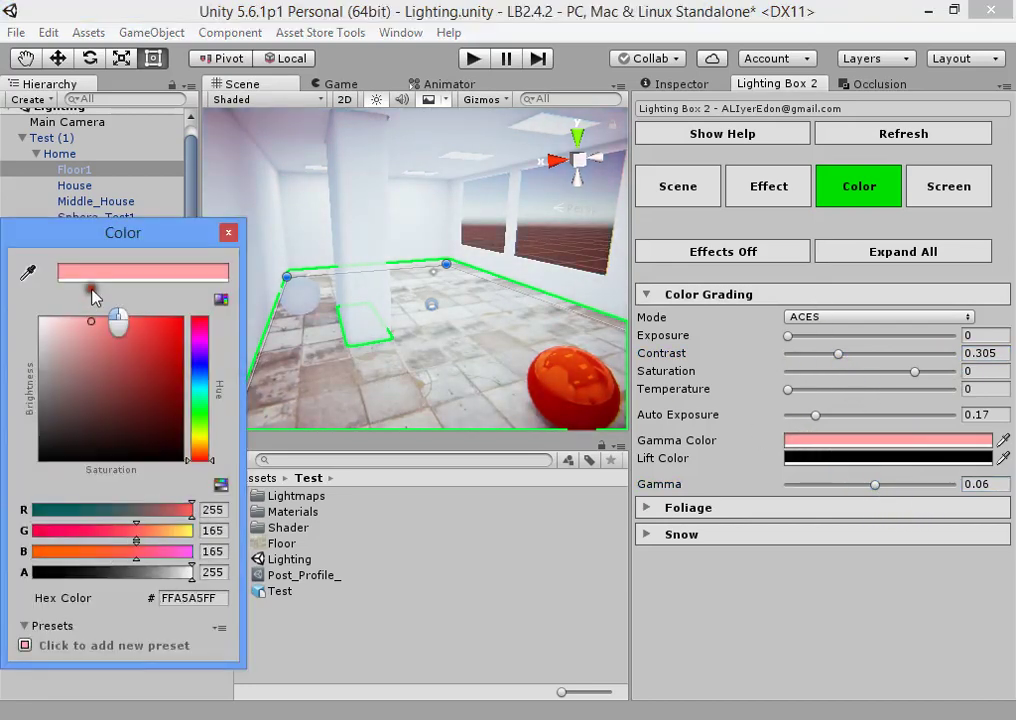
{"action": "left_click", "coordinate": [200, 375]}
{"action": "mouse_move", "coordinate": [107, 333]}
{"action": "left_mouse_down"}
{"action": "mouse_move", "coordinate": [62, 322]}
{"action": "mouse_move", "coordinate": [85, 310]}
{"action": "left_mouse_up"}
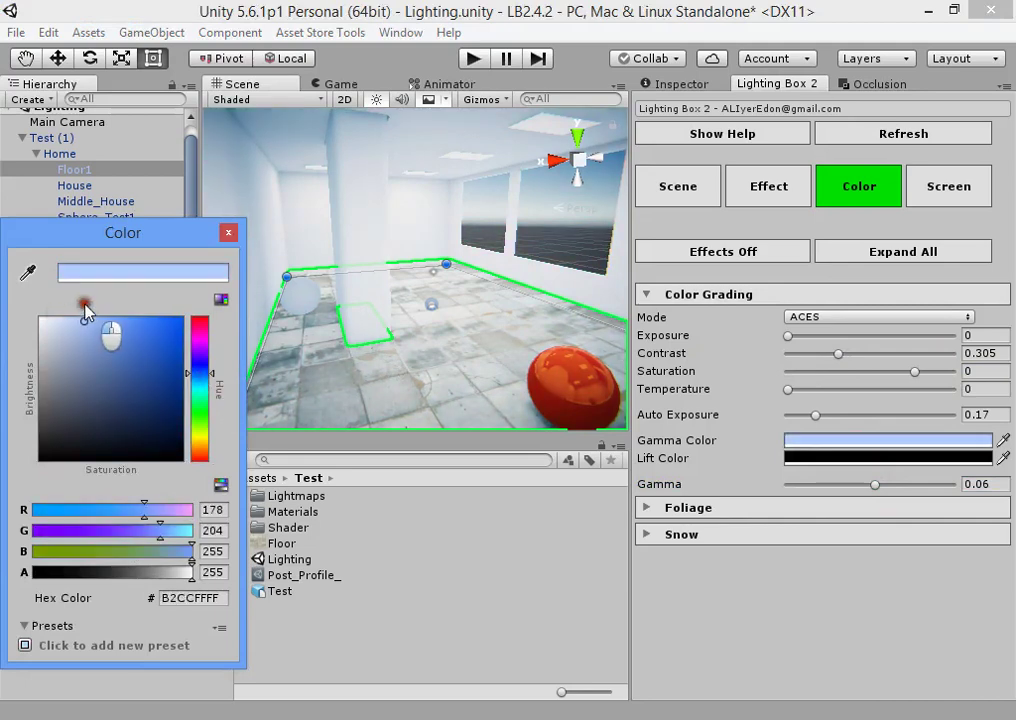
{"action": "right_click_drag", "start_coordinate": [305, 262], "coordinate": [379, 291]}
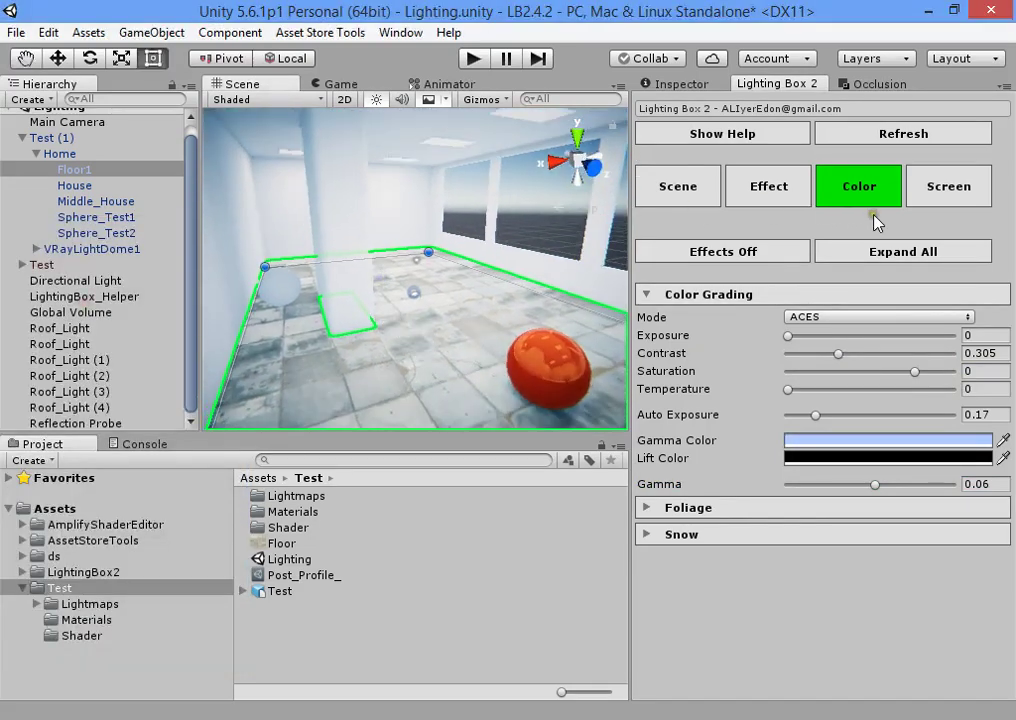
Step: Set the Ambient Occlusion intensity to about 0.46, judging the shading in the room's corners
{"action": "left_click", "coordinate": [950, 192]}
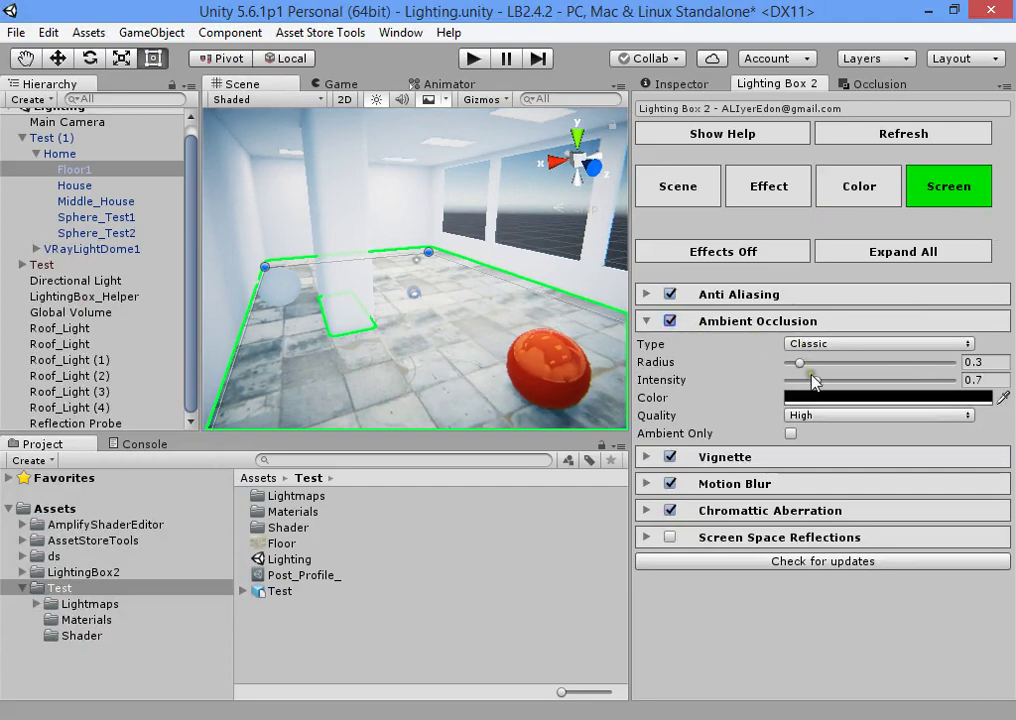
{"action": "right_click_drag", "start_coordinate": [560, 260], "coordinate": [348, 214]}
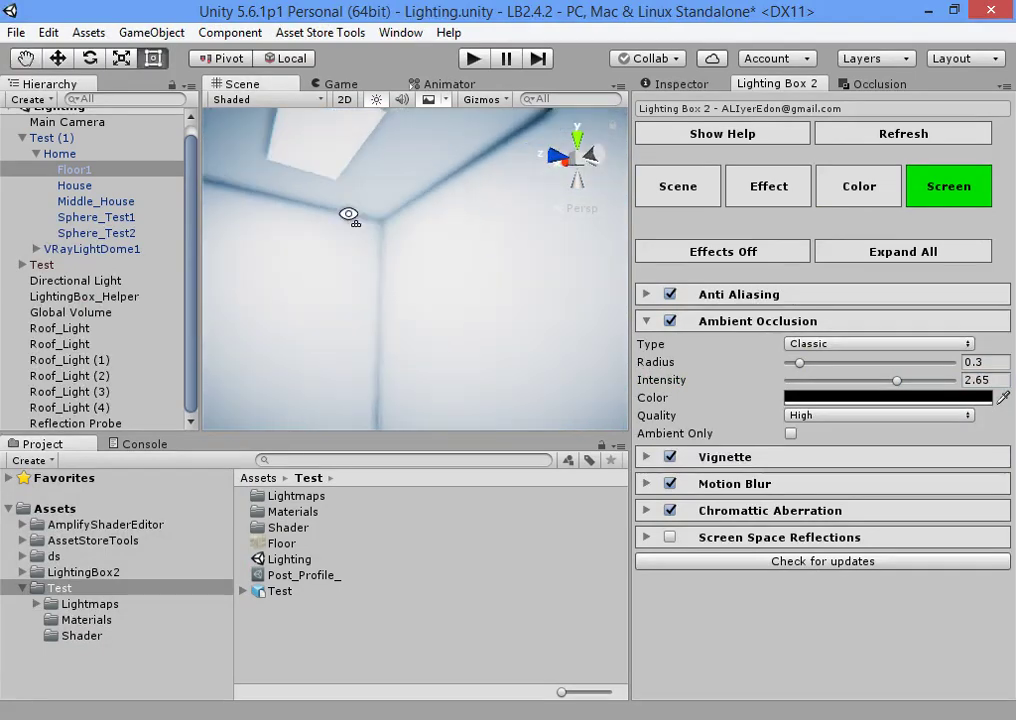
{"action": "left_click_drag", "start_coordinate": [836, 387], "coordinate": [780, 372]}
{"action": "right_click_drag", "start_coordinate": [585, 355], "coordinate": [778, 356]}
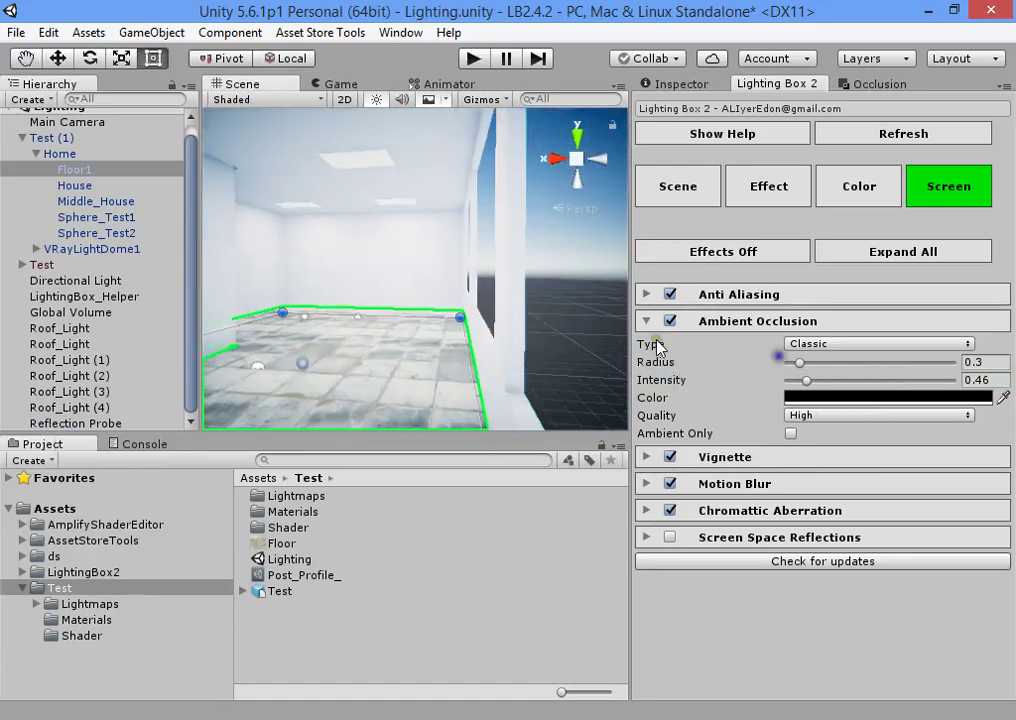
{"action": "left_click", "coordinate": [599, 263]}
{"action": "right_click_drag", "start_coordinate": [599, 263], "coordinate": [645, 350]}
{"action": "left_click", "coordinate": [712, 321]}
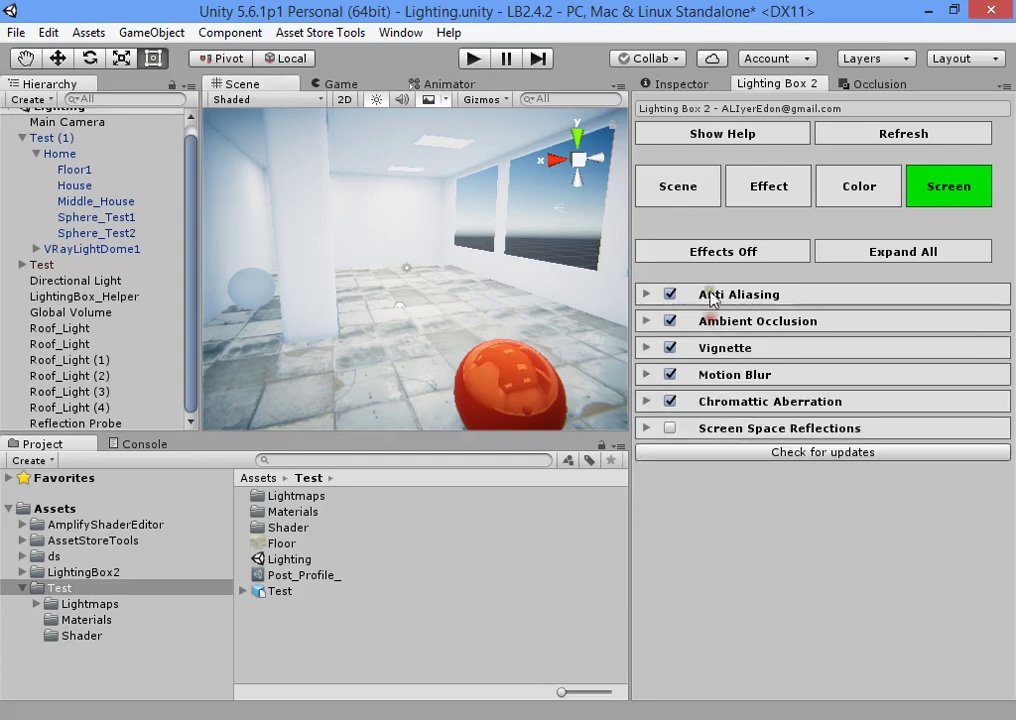
Step: Set the scene's ambient color to black and the sun light's intensity to 0
{"action": "left_click", "coordinate": [760, 186]}
{"action": "left_click", "coordinate": [678, 186]}
{"action": "scroll", "coordinate": [780, 410], "scroll_direction": "down", "scroll_amount": 5}
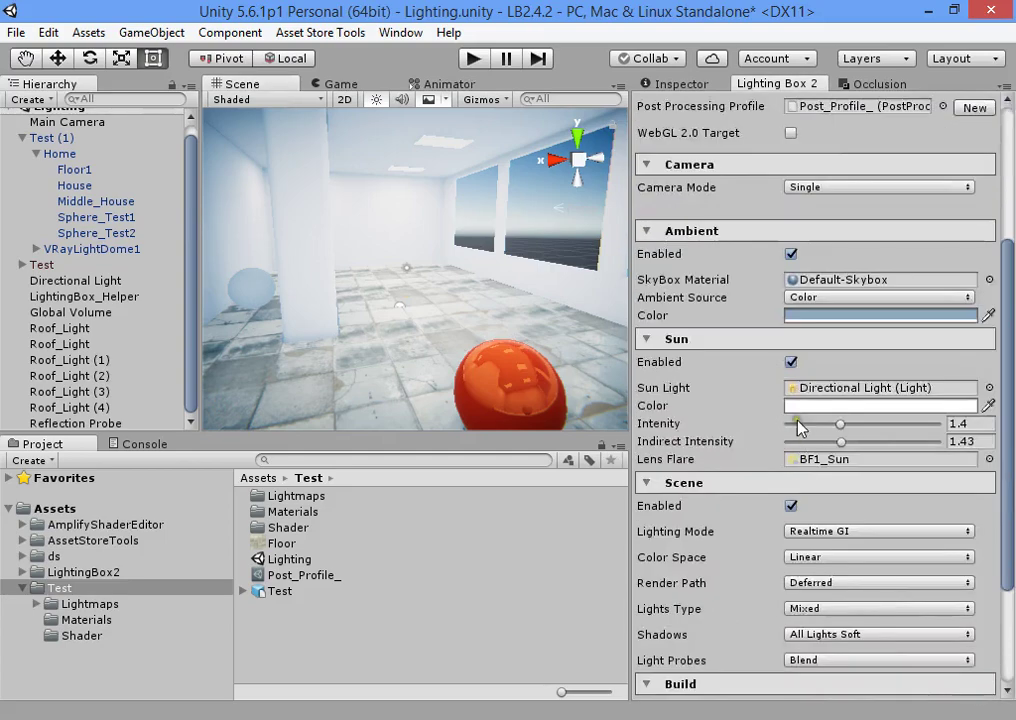
{"action": "left_click", "coordinate": [806, 315]}
{"action": "left_click_drag", "start_coordinate": [90, 400], "coordinate": [5, 505]}
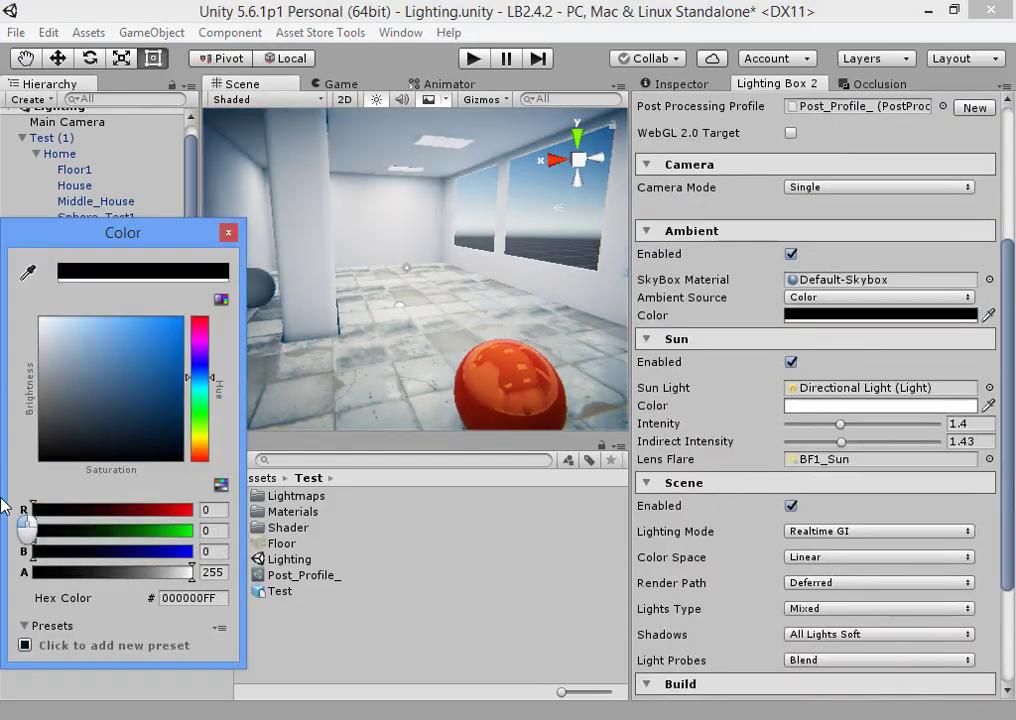
{"action": "right_click_drag", "start_coordinate": [432, 262], "coordinate": [573, 337]}
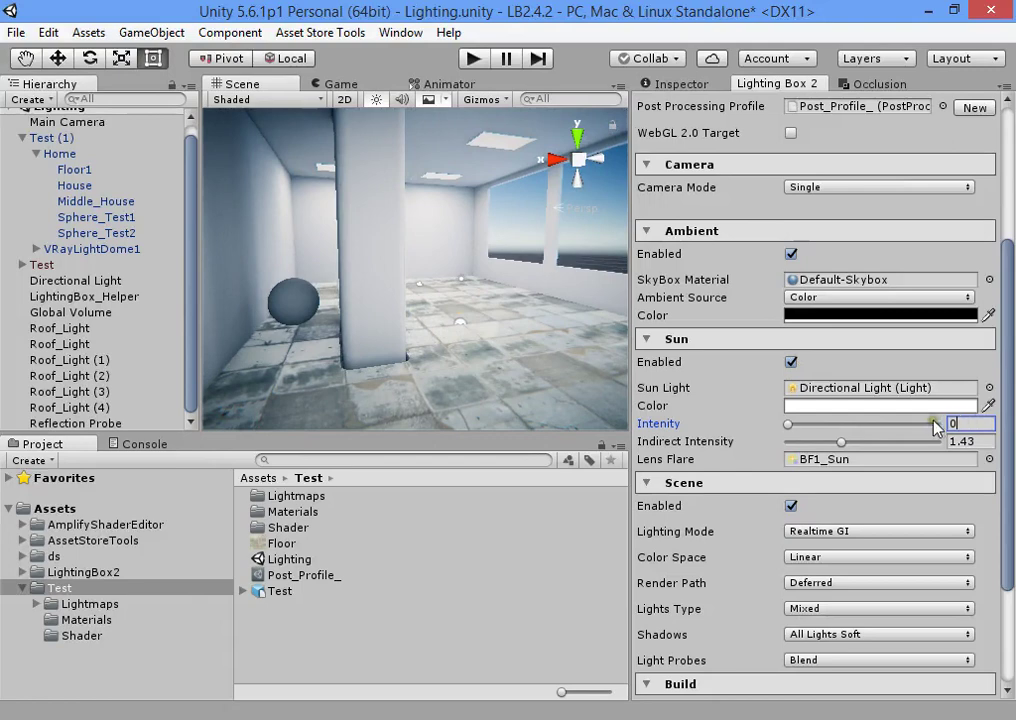
Step: Enable Depth of Field and Bloom, with Bloom intensity about 1.19 and threshold about 1.15
{"action": "scroll", "coordinate": [748, 465], "scroll_direction": "up", "scroll_amount": 5}
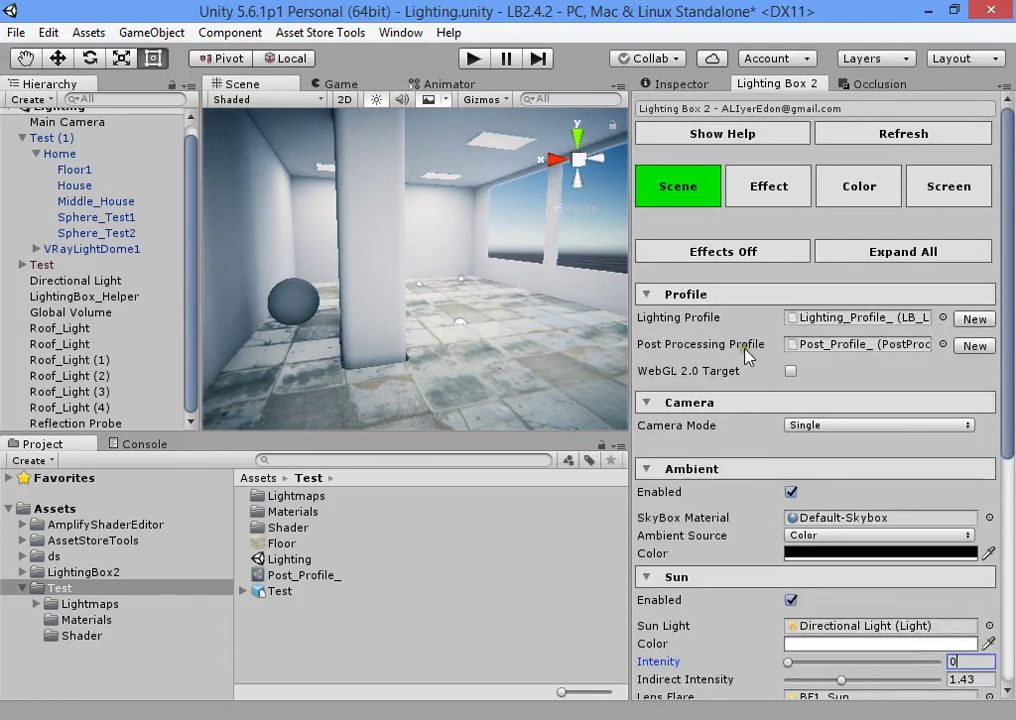
{"action": "left_click", "coordinate": [785, 192]}
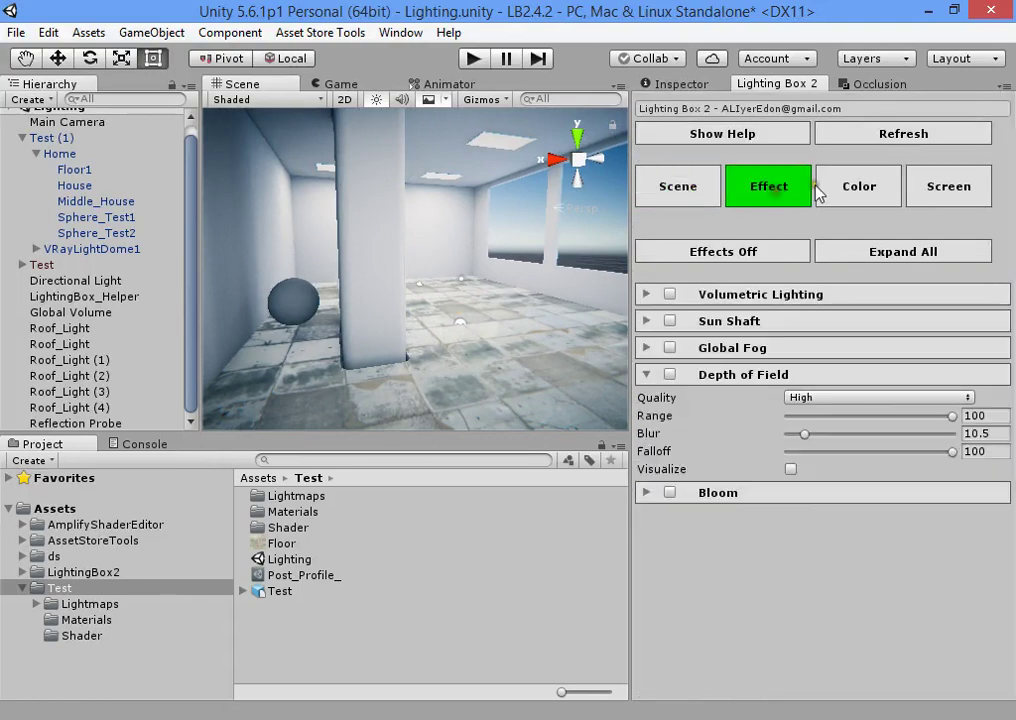
{"action": "left_click", "coordinate": [670, 374]}
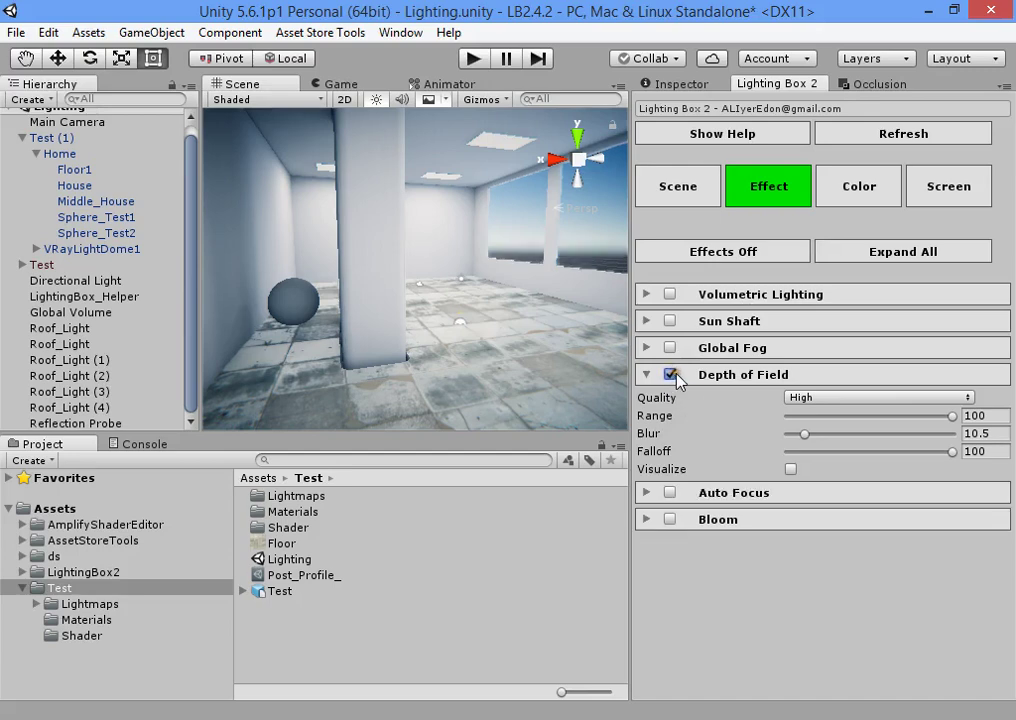
{"action": "left_click", "coordinate": [705, 520]}
{"action": "left_click_drag", "start_coordinate": [803, 546], "coordinate": [883, 565]}
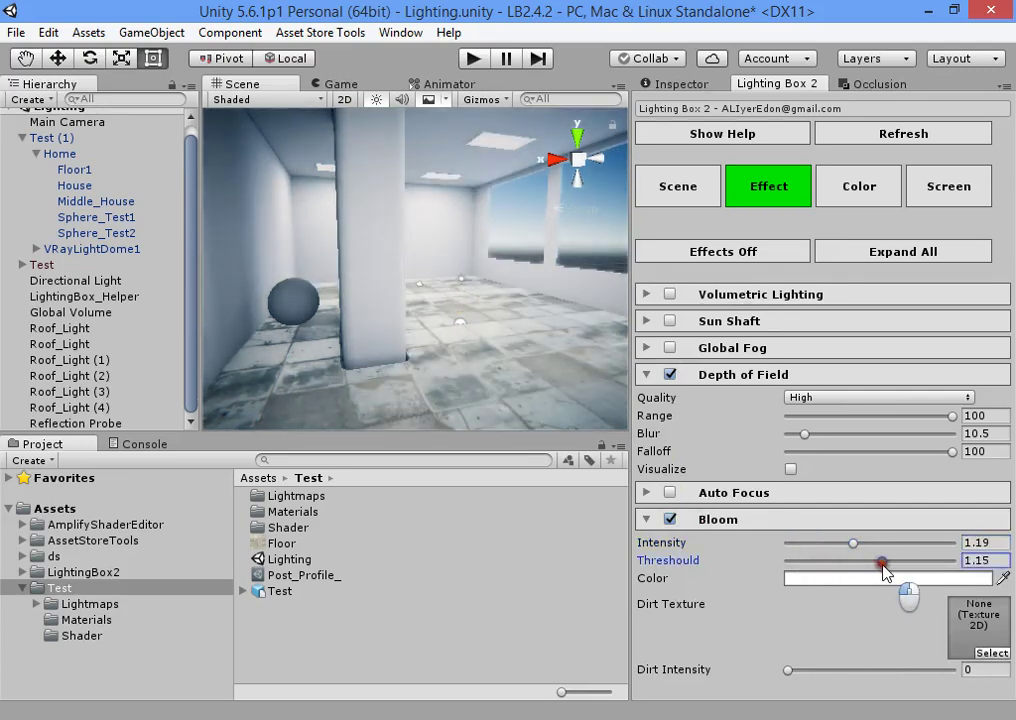
Step: Switch the Roof_Light's Light material to the Standard shader and set its emission brightness to 10
{"action": "right_click_drag", "start_coordinate": [565, 270], "coordinate": [429, 137]}
{"action": "left_click", "coordinate": [493, 232]}
{"action": "left_click", "coordinate": [493, 232]}
{"action": "left_click", "coordinate": [667, 84]}
{"action": "left_click", "coordinate": [506, 285]}
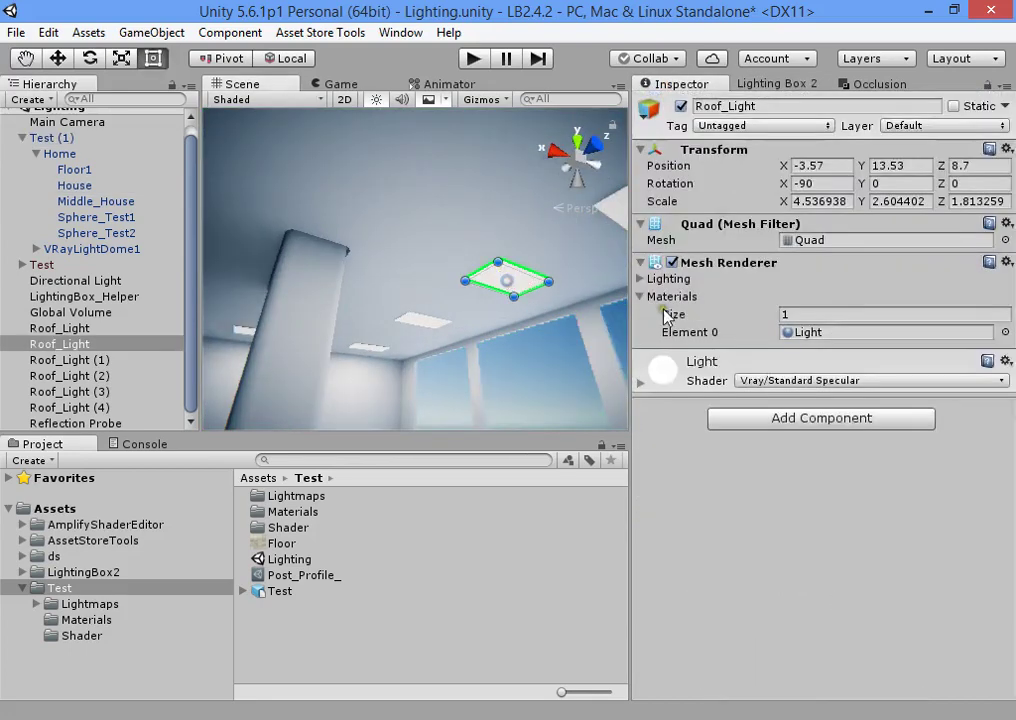
{"action": "scroll", "coordinate": [962, 617], "scroll_direction": "down", "scroll_amount": 3}
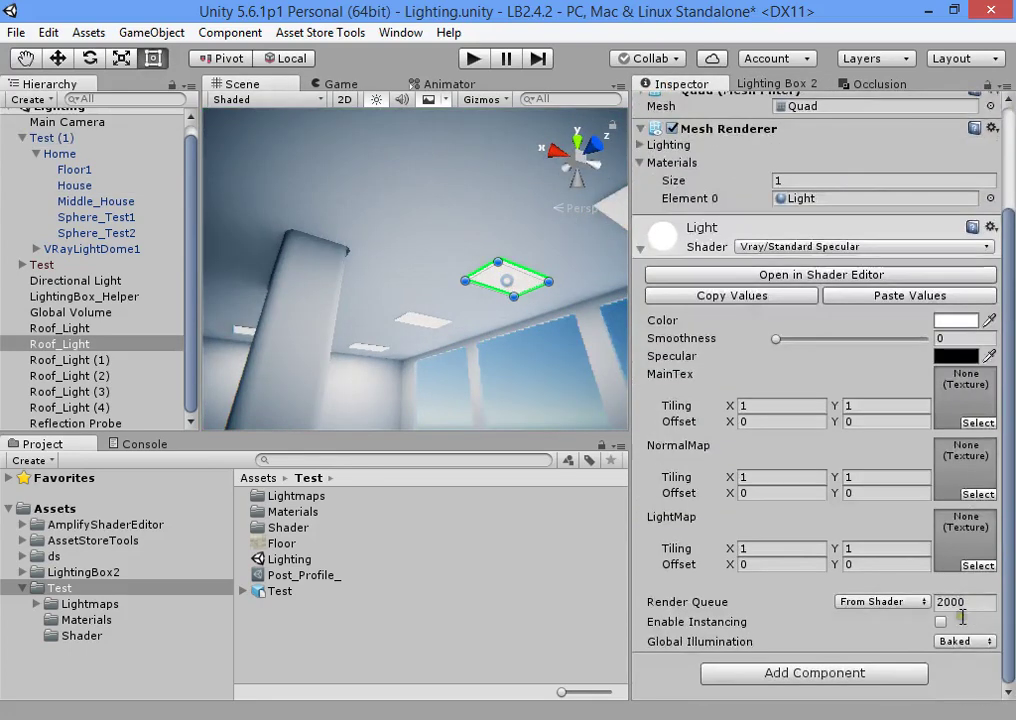
{"action": "left_click", "coordinate": [750, 250]}
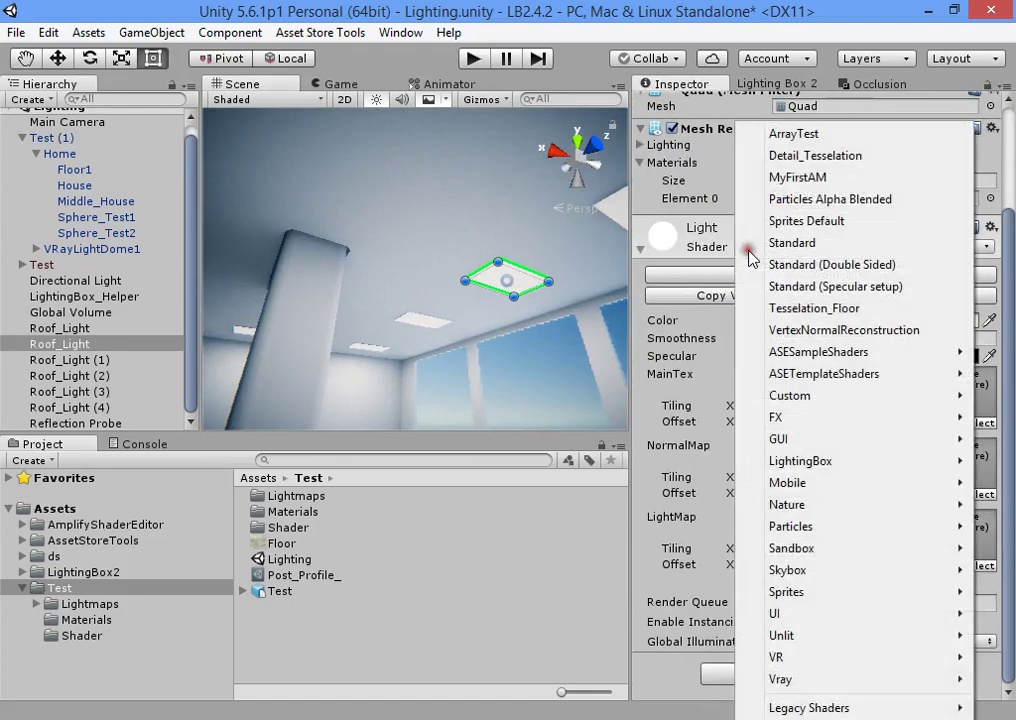
{"action": "left_click", "coordinate": [772, 242]}
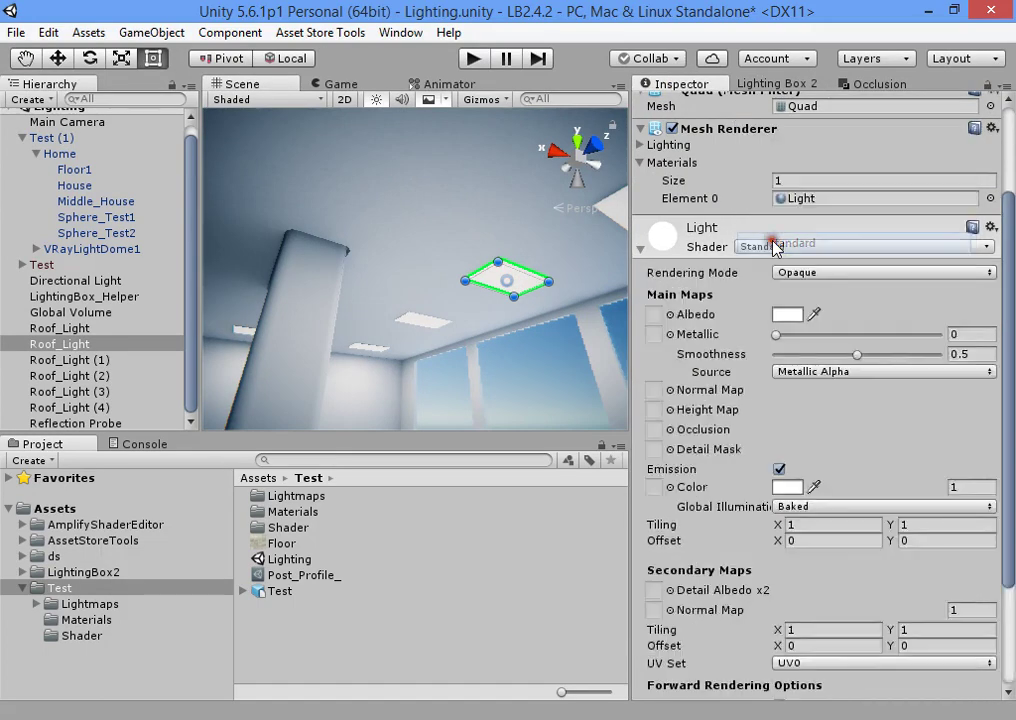
{"action": "scroll", "coordinate": [808, 467], "scroll_direction": "down", "scroll_amount": 3}
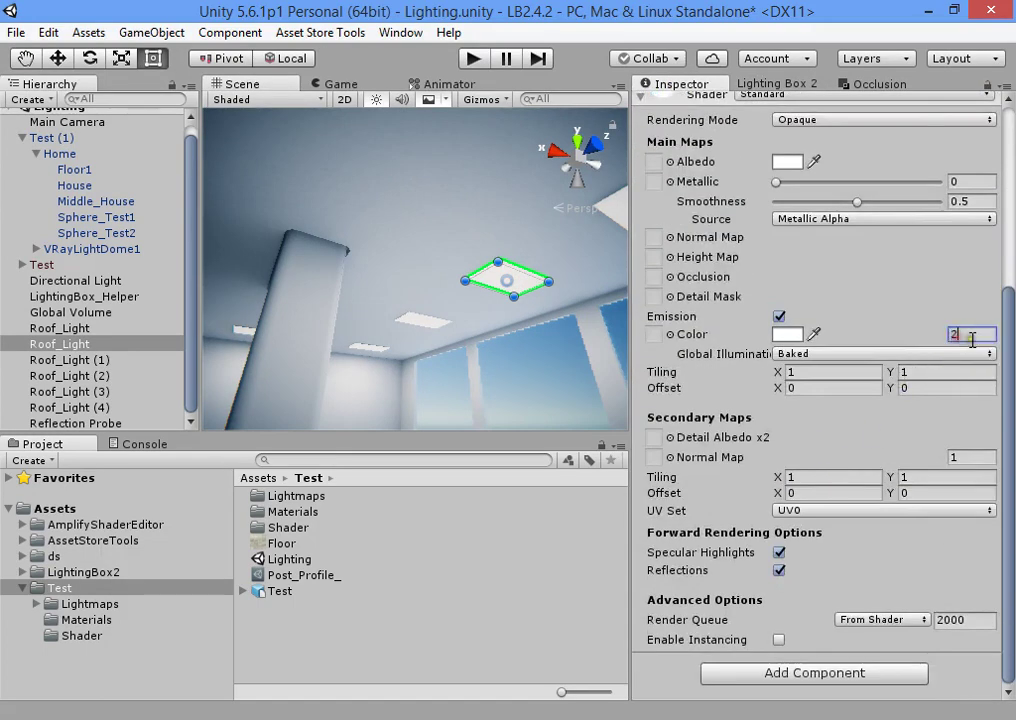
{"action": "left_click", "coordinate": [906, 334]}
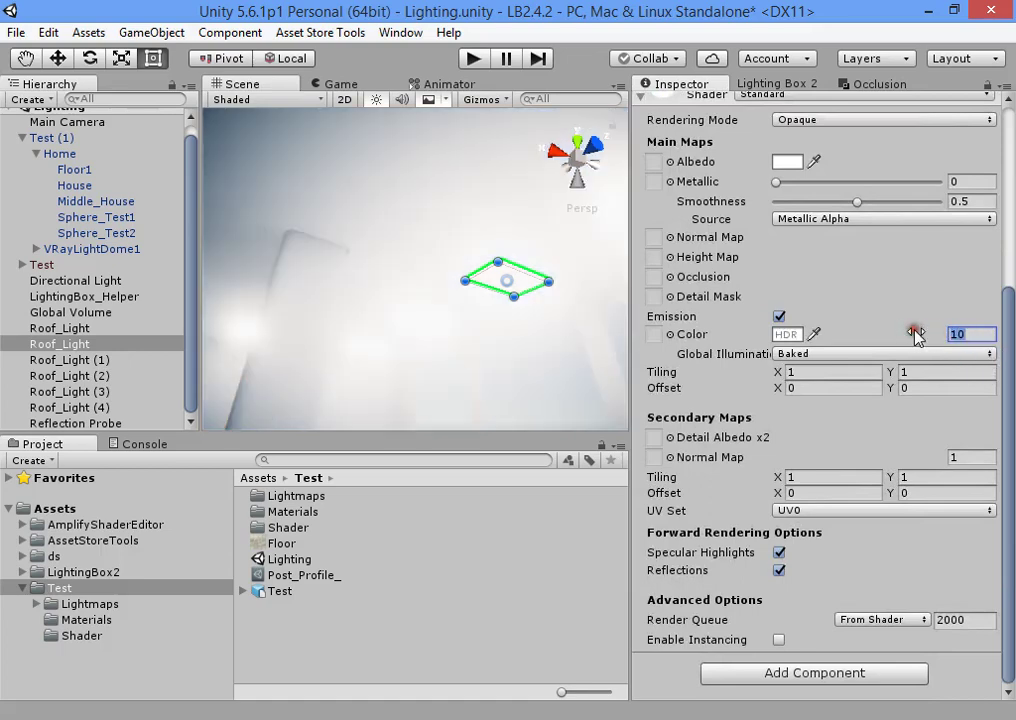
Step: Set the Roof_Light's Light material emission brightness to 3, judging the glow on the ceiling
{"action": "type", "text": "32"}
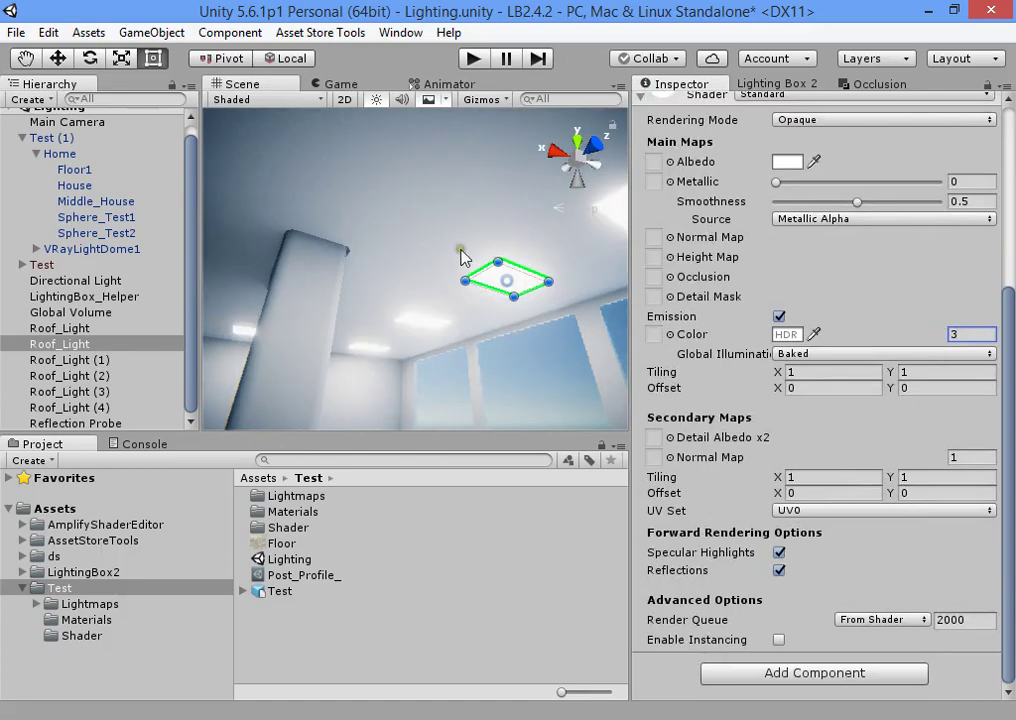
{"action": "right_click_drag", "start_coordinate": [462, 254], "coordinate": [485, 390]}
{"action": "left_click", "coordinate": [431, 267]}
Step: Set Sphere_Test2's material Smoothness to 1 and its Specular color to white
{"action": "right_click_drag", "start_coordinate": [431, 267], "coordinate": [740, 468]}
{"action": "key", "text": "w"}
{"action": "right_click_drag", "start_coordinate": [440, 350], "coordinate": [418, 436]}
{"action": "key", "text": "s"}
{"action": "right_click_drag", "start_coordinate": [385, 322], "coordinate": [349, 336]}
{"action": "left_click", "coordinate": [336, 358]}
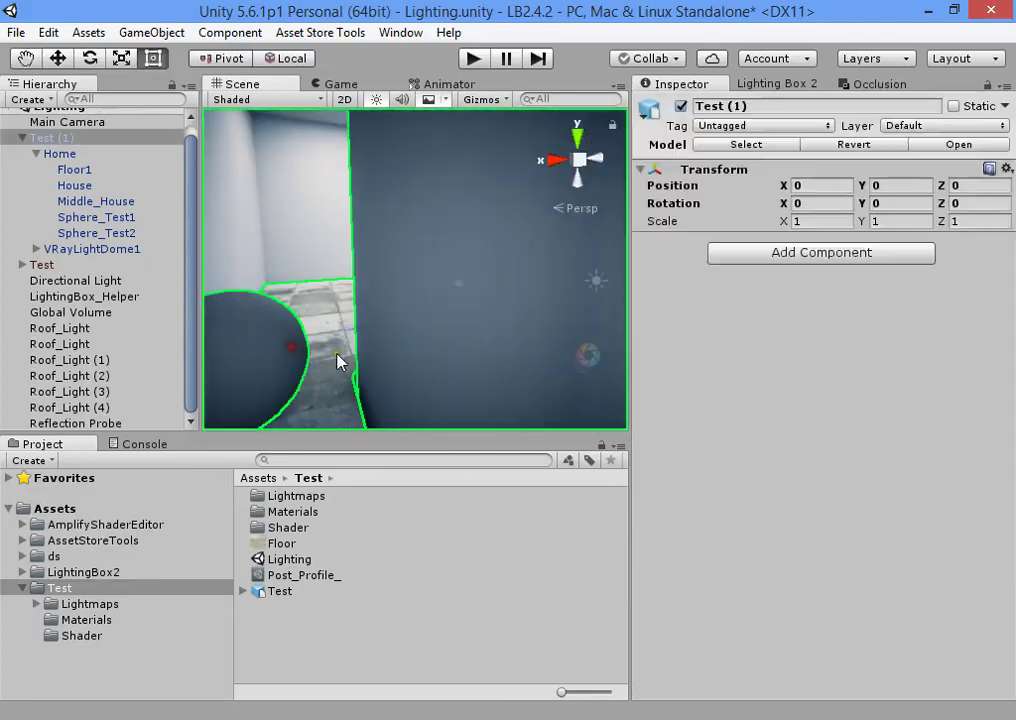
{"action": "left_click", "coordinate": [318, 345]}
{"action": "left_click", "coordinate": [950, 511]}
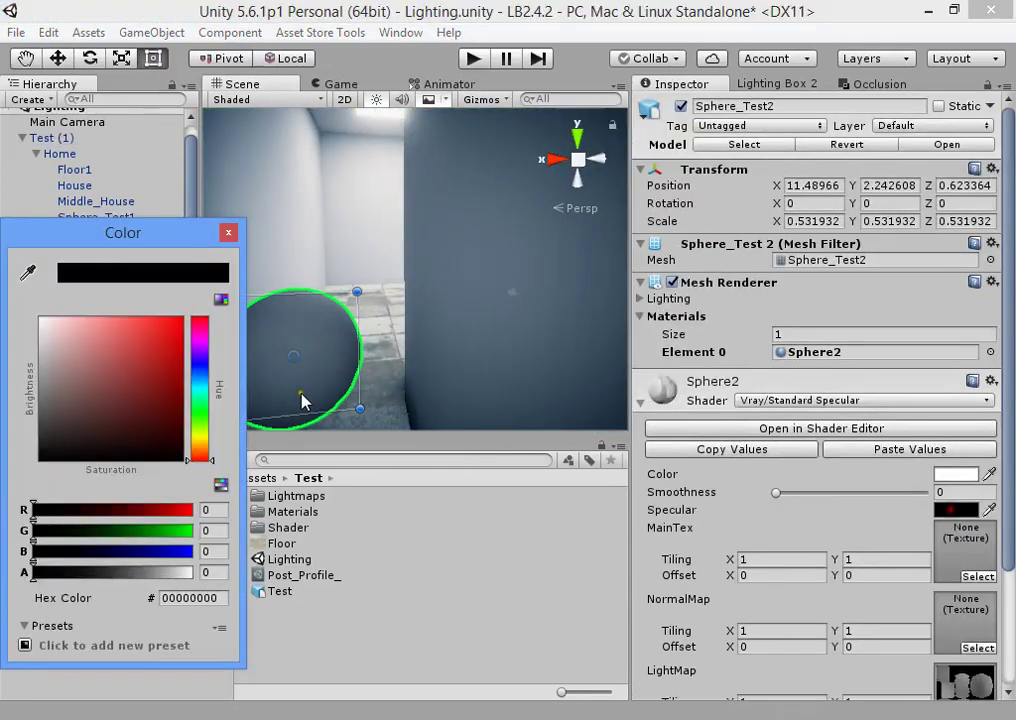
{"action": "left_click", "coordinate": [952, 481]}
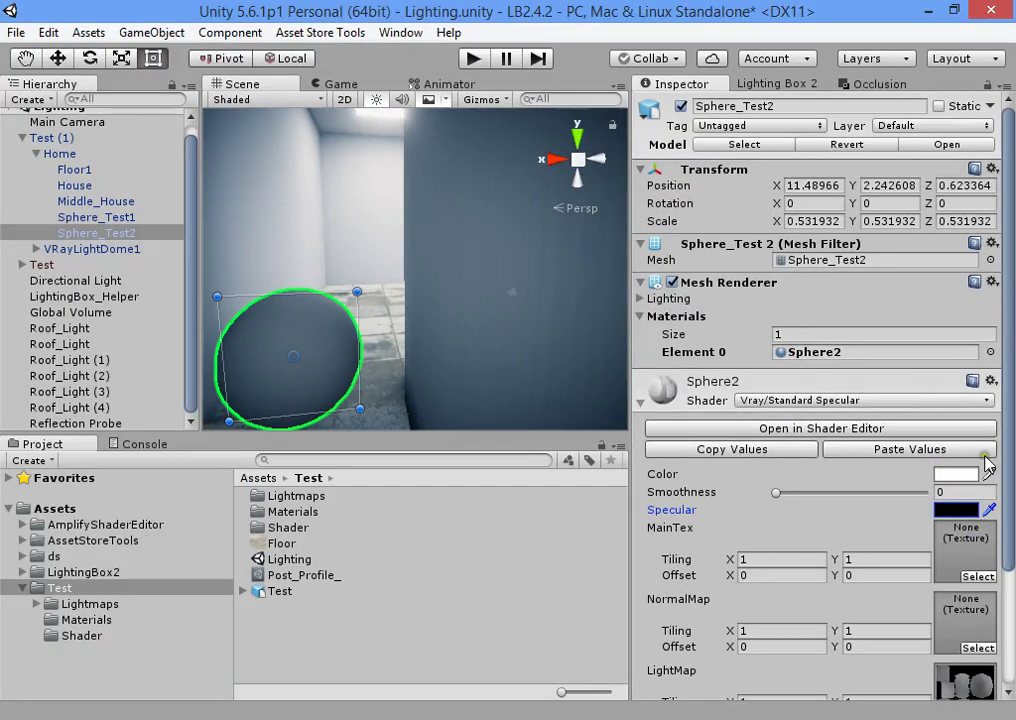
{"action": "left_click_drag", "start_coordinate": [900, 491], "coordinate": [972, 494]}
{"action": "left_click", "coordinate": [944, 510]}
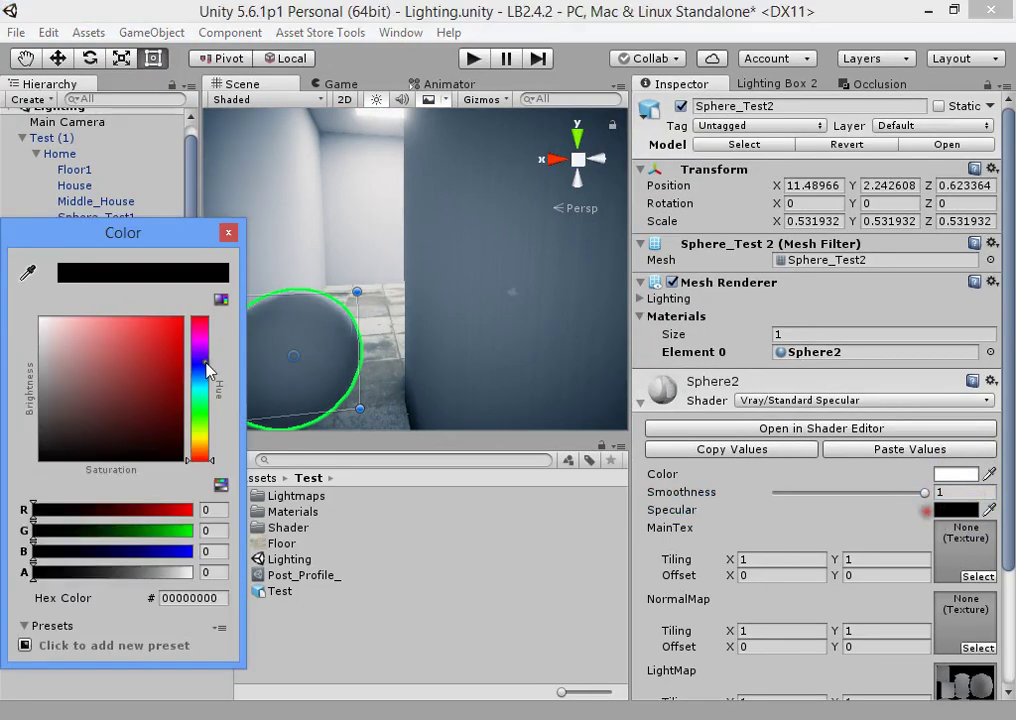
{"action": "left_click_drag", "start_coordinate": [150, 350], "coordinate": [4, 254]}
{"action": "left_click", "coordinate": [317, 336]}
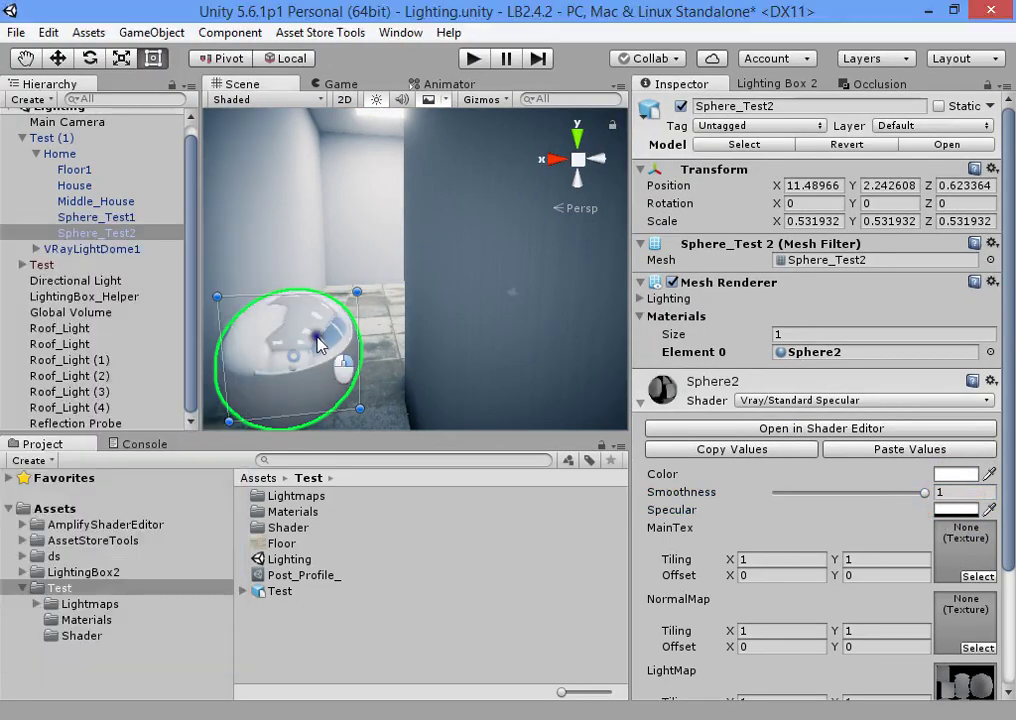
Step: Set the base Color of Sphere_Test2's material to black
{"action": "left_click", "coordinate": [958, 476]}
{"action": "left_click_drag", "start_coordinate": [172, 318], "coordinate": [5, 535]}
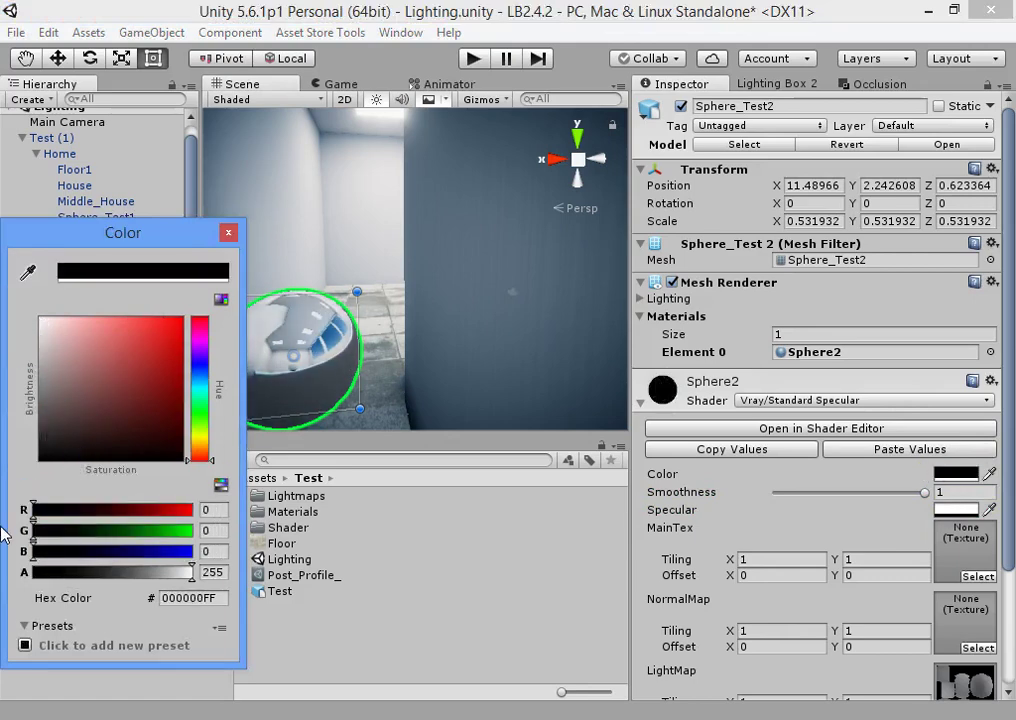
{"action": "left_click", "coordinate": [298, 637]}
Step: Reduce the Smoothness of Sphere_Test2's material to about 0.82 and compare the sphere with the rest of the room
{"action": "right_click_drag", "start_coordinate": [316, 393], "coordinate": [316, 453]}
{"action": "left_click", "coordinate": [370, 297]}
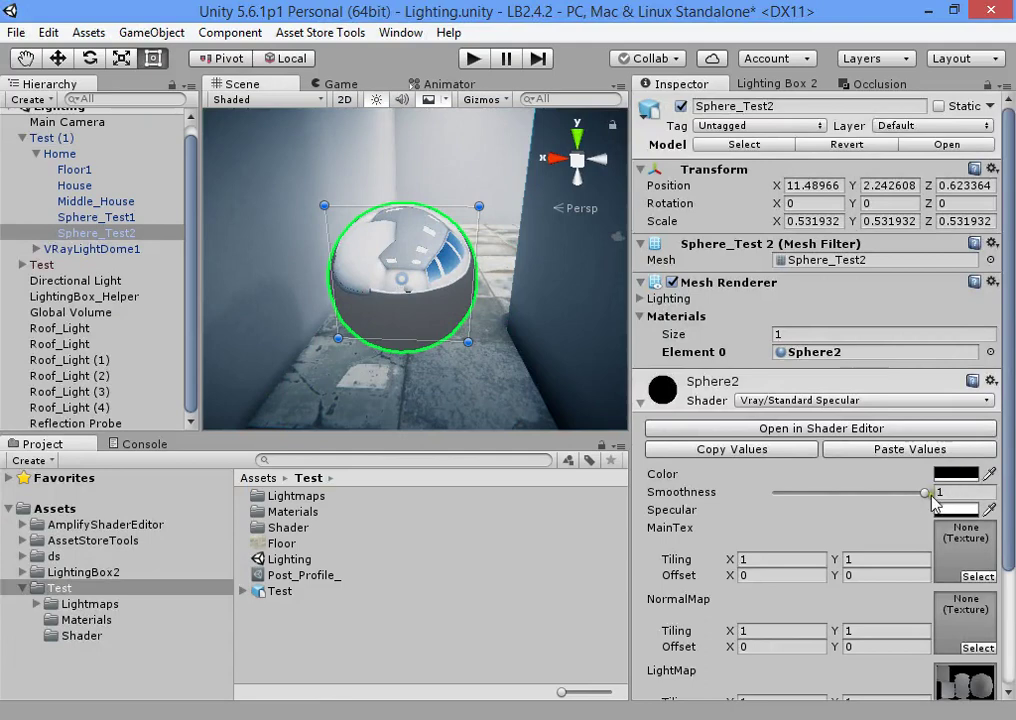
{"action": "left_click_drag", "start_coordinate": [932, 496], "coordinate": [897, 500]}
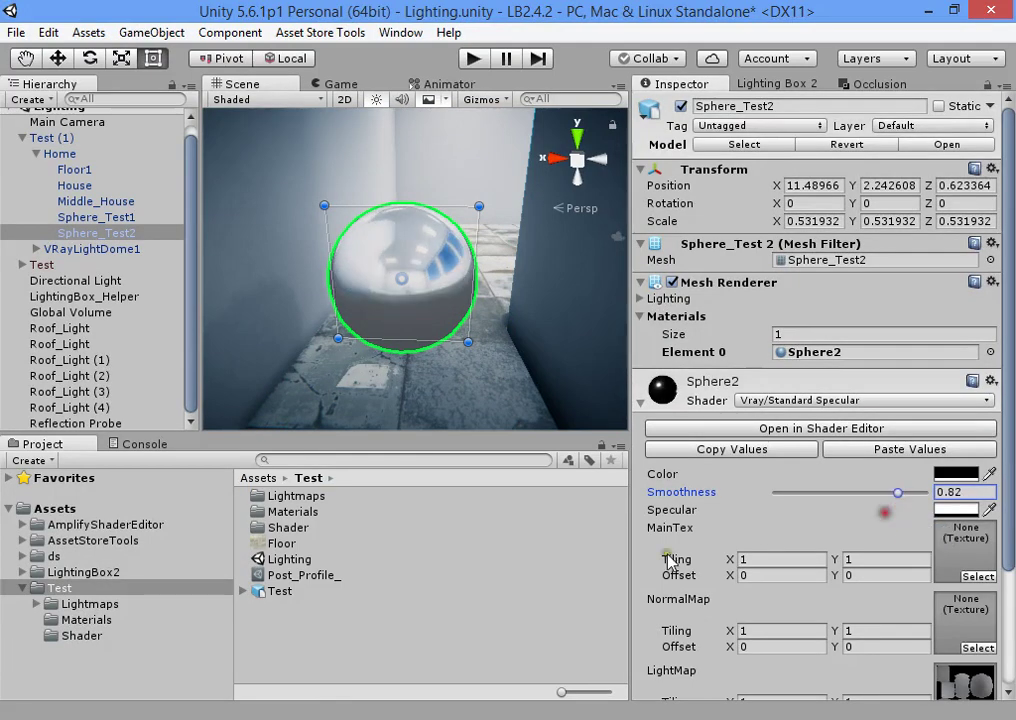
{"action": "left_click", "coordinate": [506, 615]}
{"action": "right_click_drag", "start_coordinate": [510, 395], "coordinate": [632, 420]}
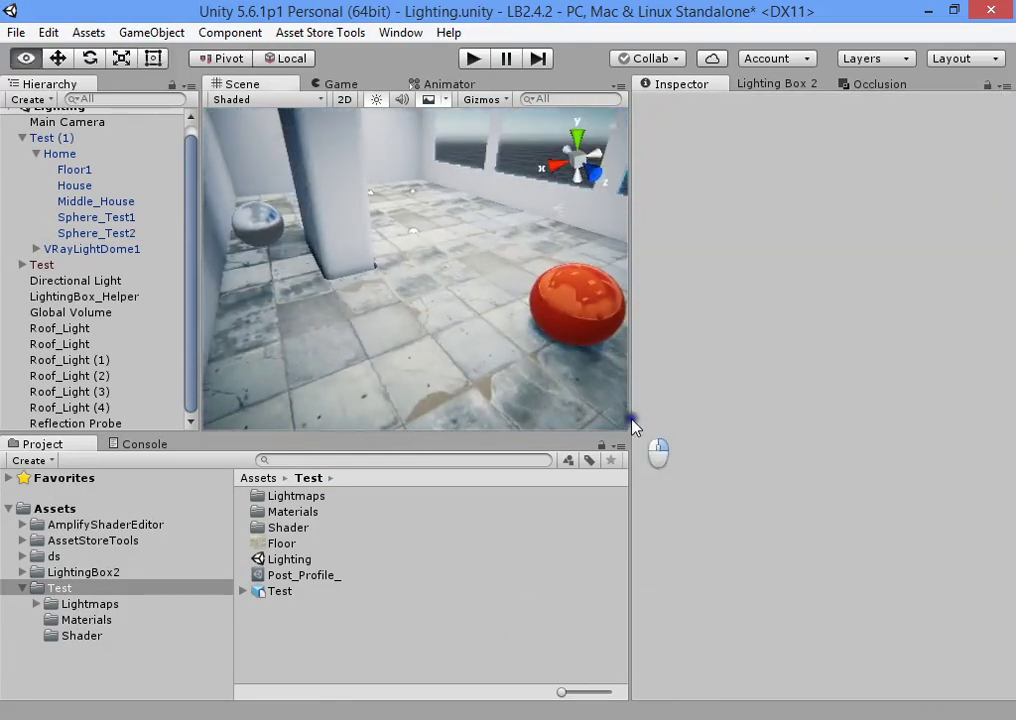
{"action": "left_click_drag", "start_coordinate": [632, 425], "coordinate": [673, 197], "text": "alt"}
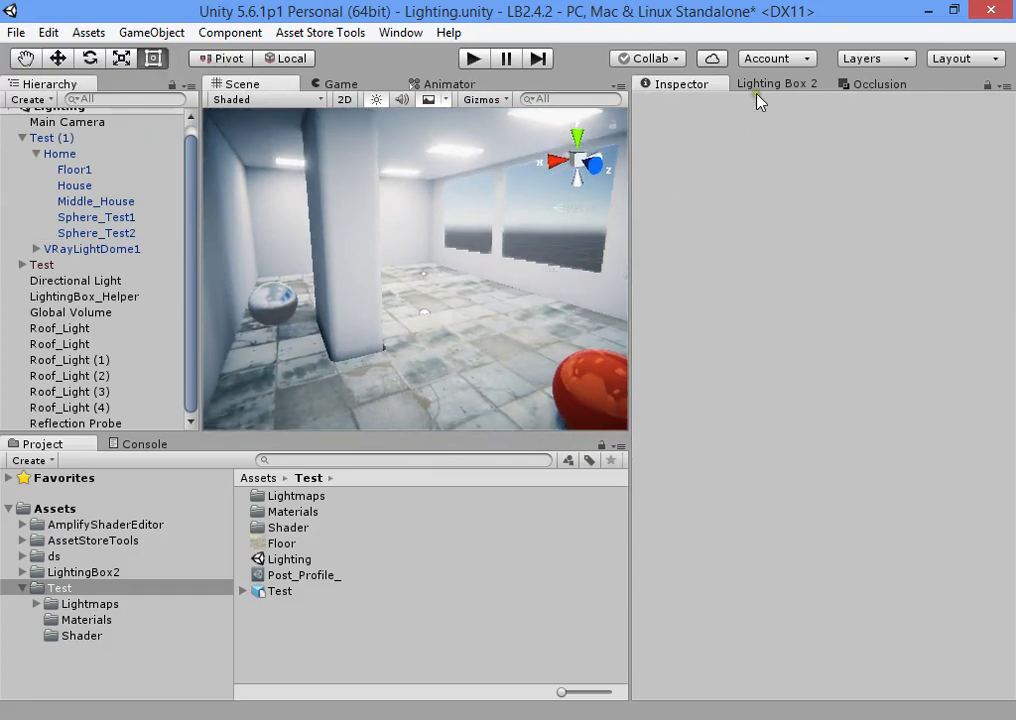
Step: Enable Screen Space Reflections in Lighting Box 2 with the quality set to Ultra
{"action": "left_click", "coordinate": [757, 85]}
{"action": "left_click", "coordinate": [858, 184]}
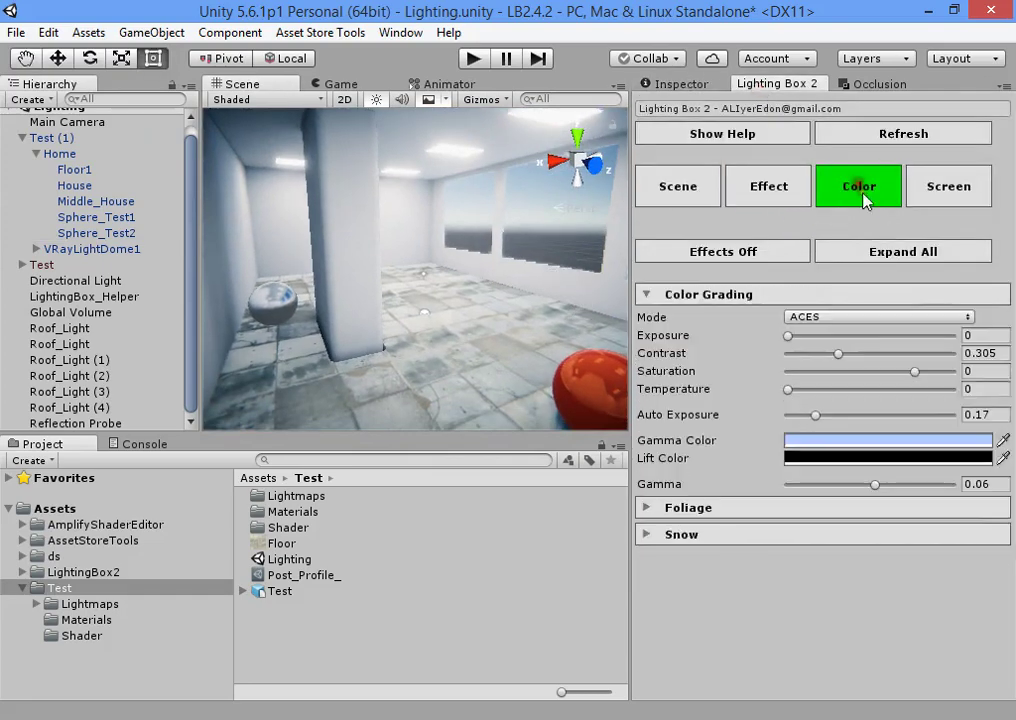
{"action": "left_click", "coordinate": [950, 190]}
{"action": "left_click", "coordinate": [669, 429]}
{"action": "left_click", "coordinate": [708, 428]}
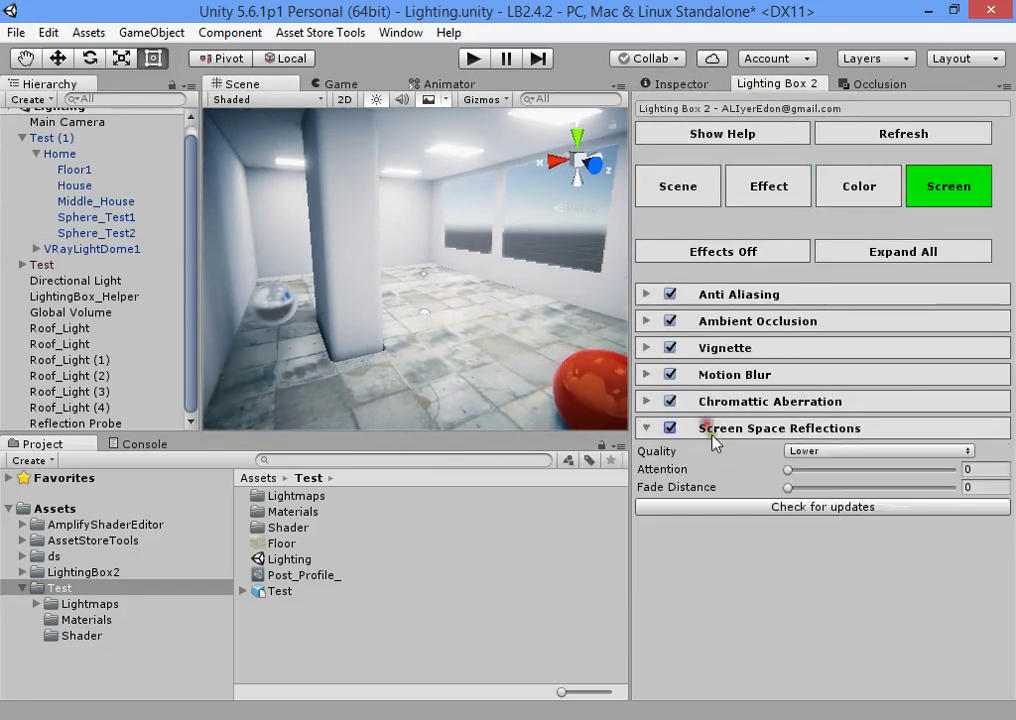
{"action": "left_click", "coordinate": [808, 452]}
{"action": "left_click", "coordinate": [821, 580]}
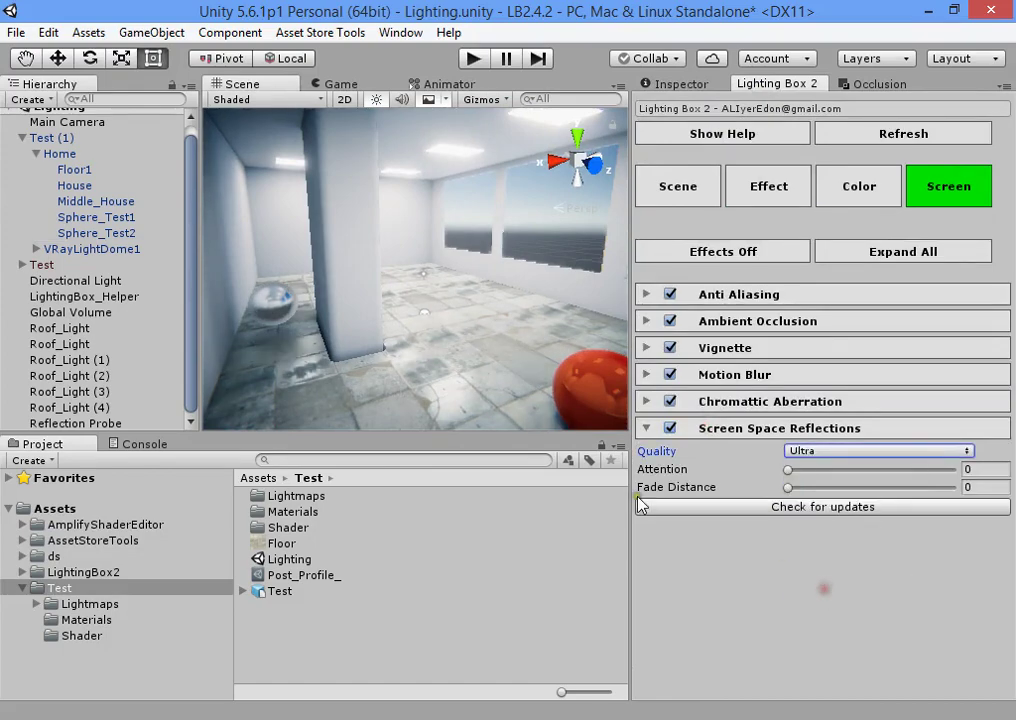
Step: Examine the reflections inside the room and view the whole house from outside
{"action": "right_click_drag", "start_coordinate": [520, 325], "coordinate": [682, 297]}
{"action": "left_click_drag", "start_coordinate": [684, 303], "coordinate": [466, 335], "text": "alt"}
{"action": "right_click_drag", "start_coordinate": [459, 325], "coordinate": [462, 395]}
{"action": "key", "text": "w"}
{"action": "key", "text": "w"}
{"action": "key", "text": "s"}
{"action": "left_click", "coordinate": [440, 262]}
{"action": "key", "text": "f"}
Step: Add Lighting Box 2's camera move script to the Main Camera
{"action": "left_click", "coordinate": [112, 119]}
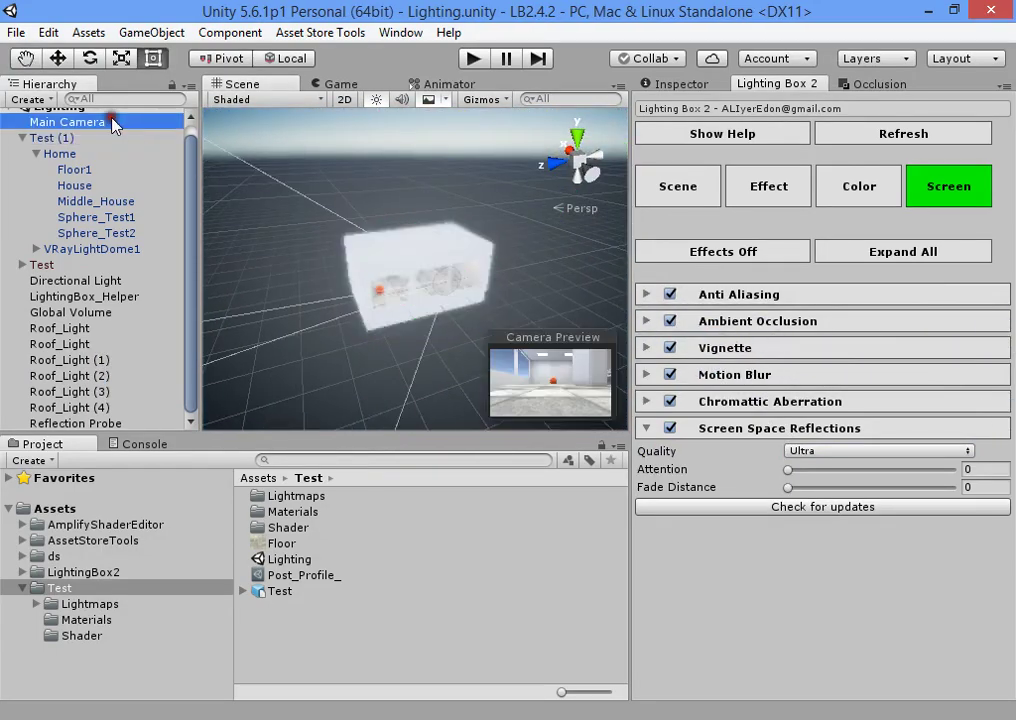
{"action": "key", "text": "q"}
{"action": "key", "text": "t"}
{"action": "key", "text": "w"}
{"action": "right_click_drag", "start_coordinate": [420, 330], "coordinate": [400, 316]}
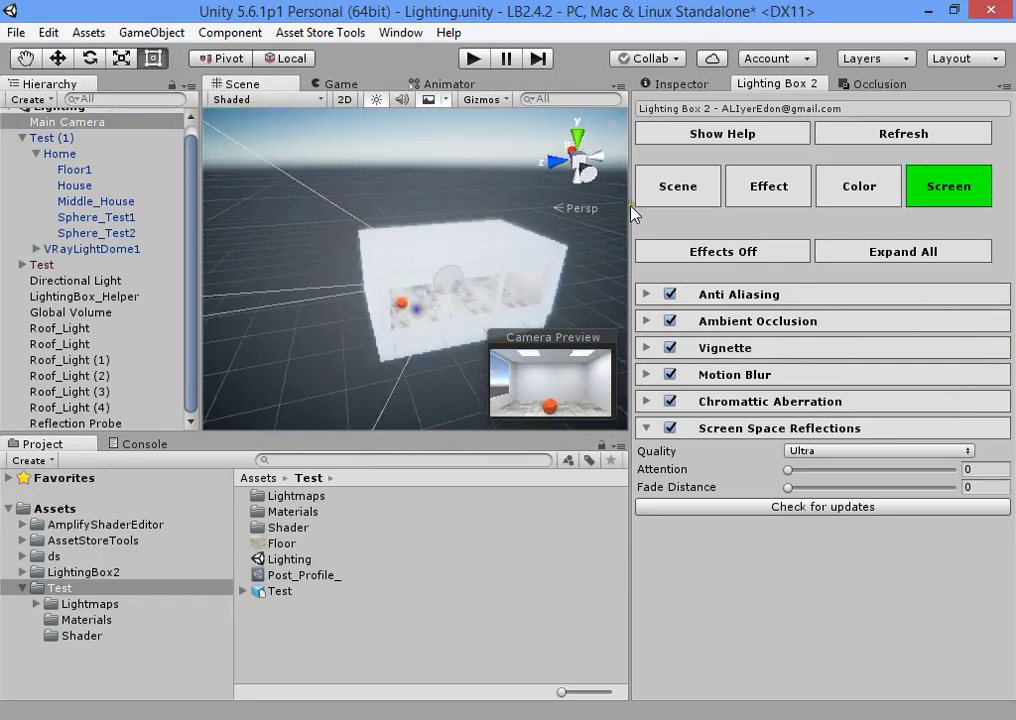
{"action": "left_click", "coordinate": [771, 190]}
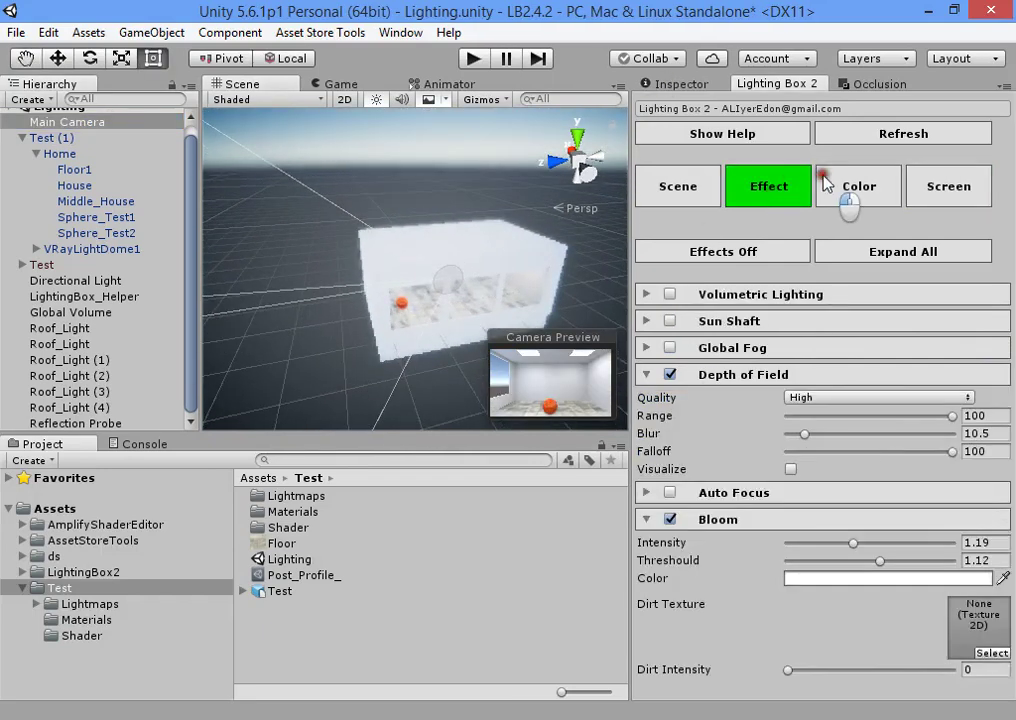
{"action": "left_click", "coordinate": [700, 186]}
{"action": "scroll", "coordinate": [727, 470], "scroll_direction": "down", "scroll_amount": 5}
{"action": "scroll", "coordinate": [727, 468], "scroll_direction": "down", "scroll_amount": 2}
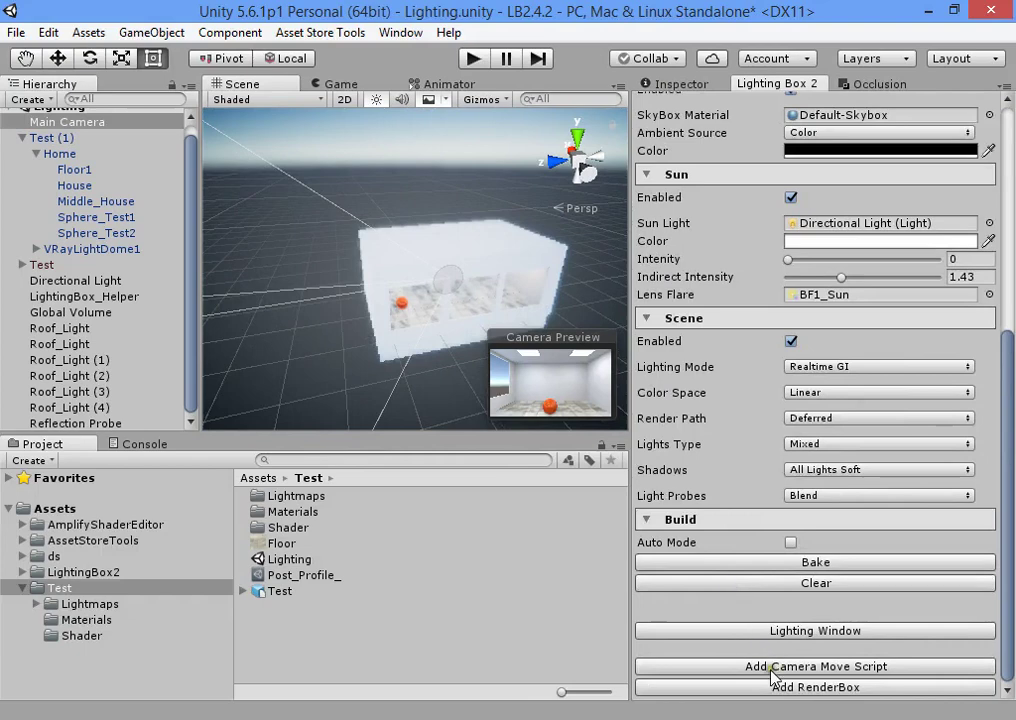
{"action": "left_click", "coordinate": [372, 201]}
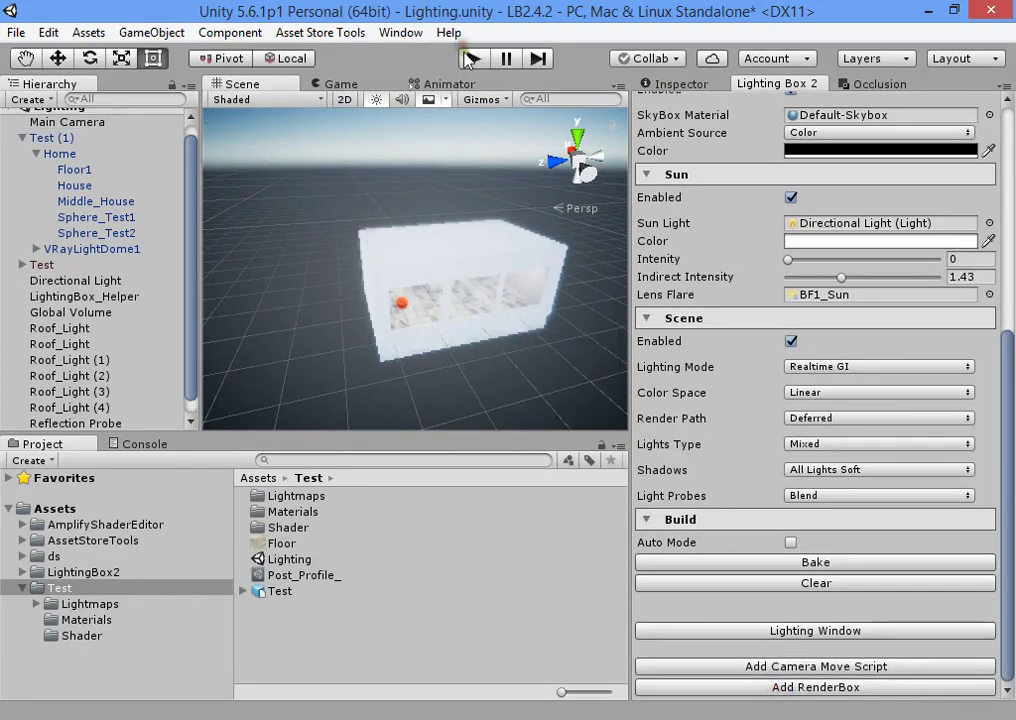
Step: Play the scene with the Game view maximized and its statistics hidden
{"action": "left_click", "coordinate": [478, 59]}
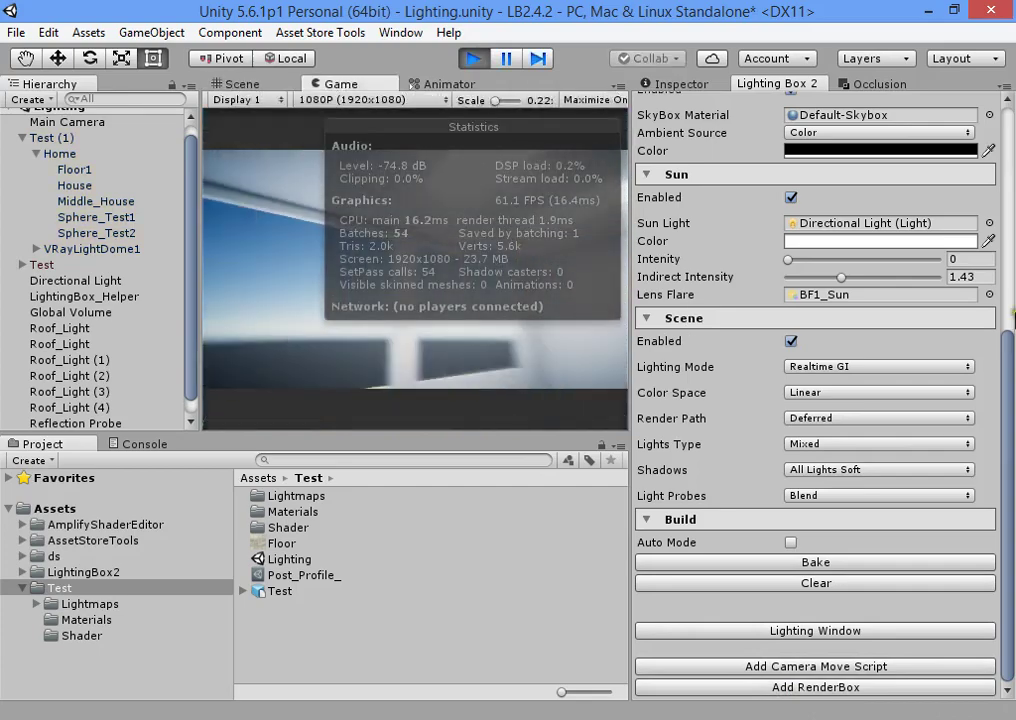
{"action": "right_click", "coordinate": [377, 86]}
{"action": "left_click", "coordinate": [410, 151]}
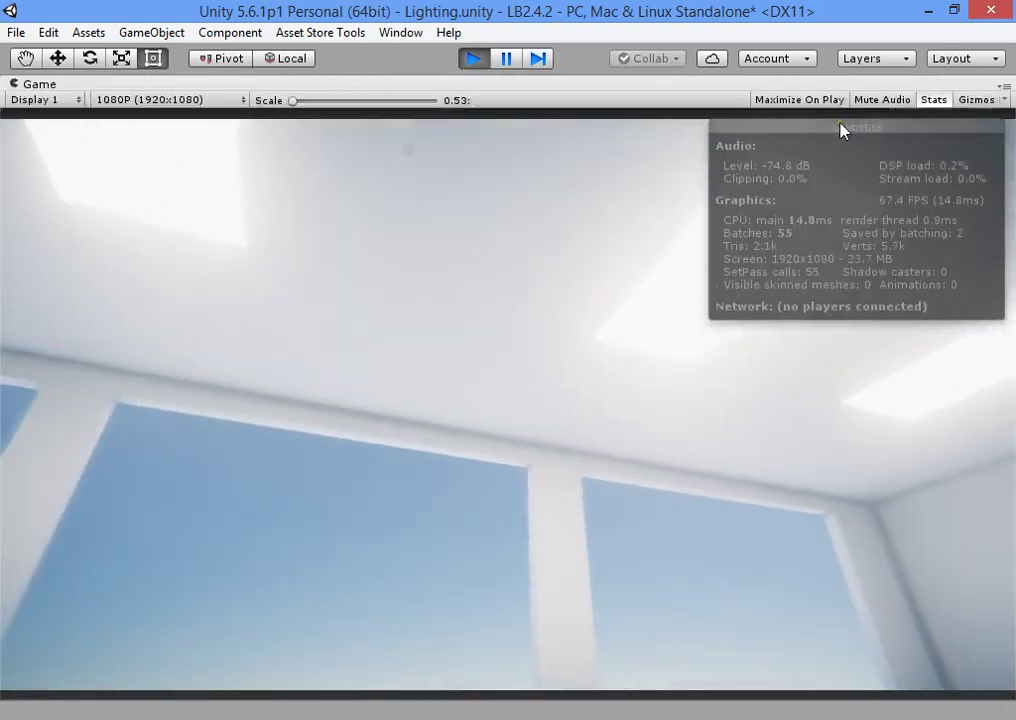
{"action": "left_click", "coordinate": [933, 99]}
Step: Fly through the room and around the house in play mode, then restore the Game view to its normal size
{"action": "key", "text": "w"}
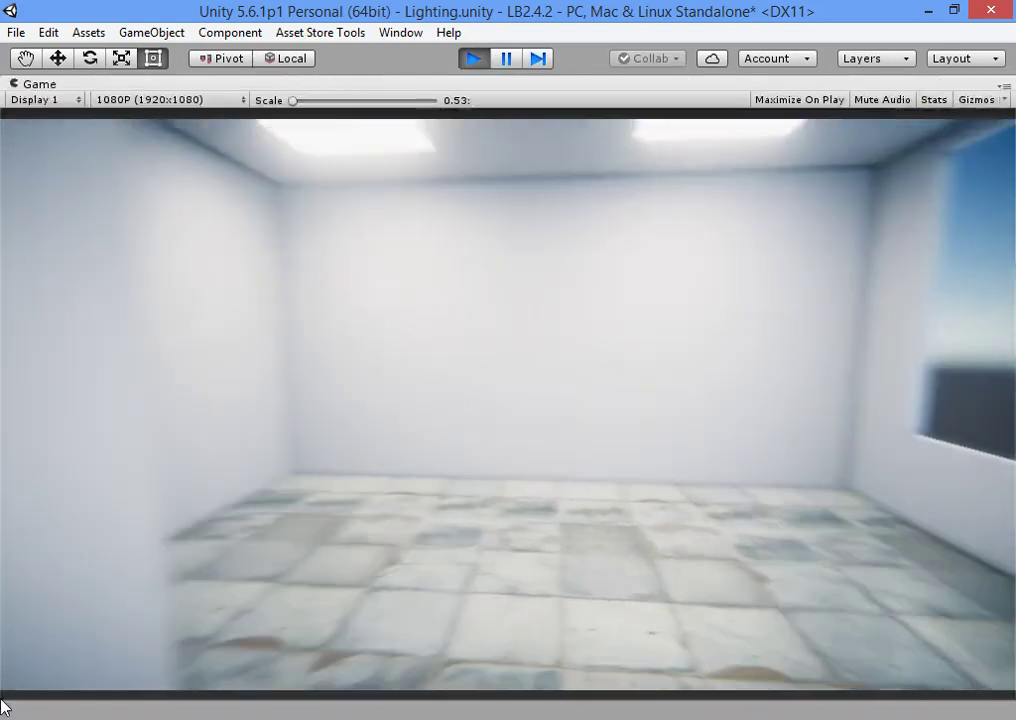
{"action": "key", "text": "s"}
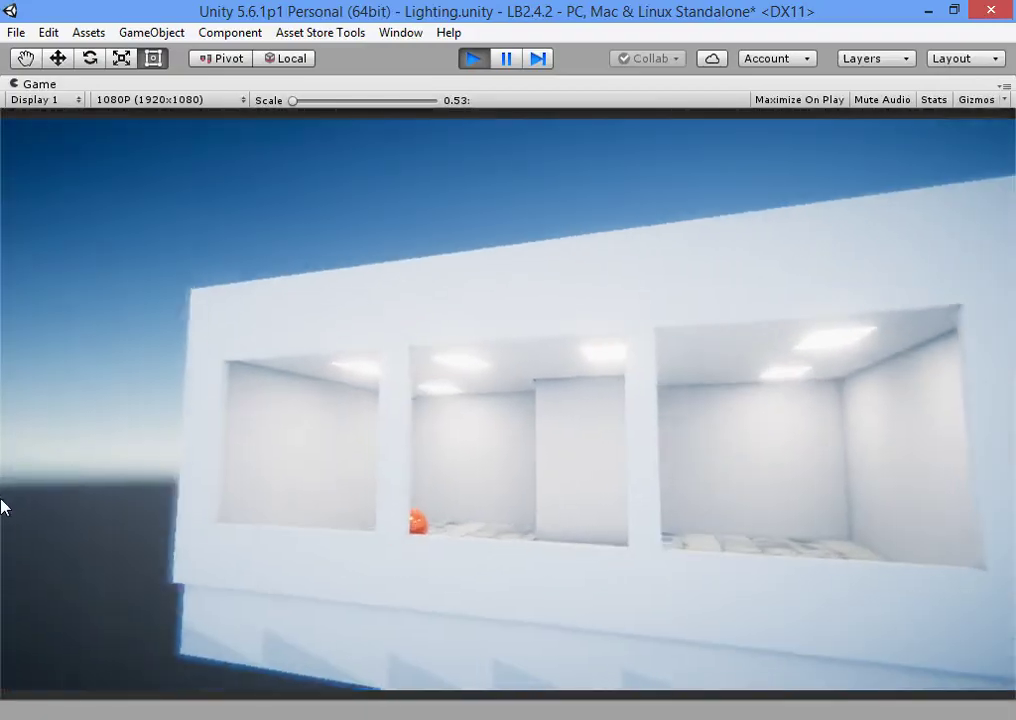
{"action": "key", "text": "w"}
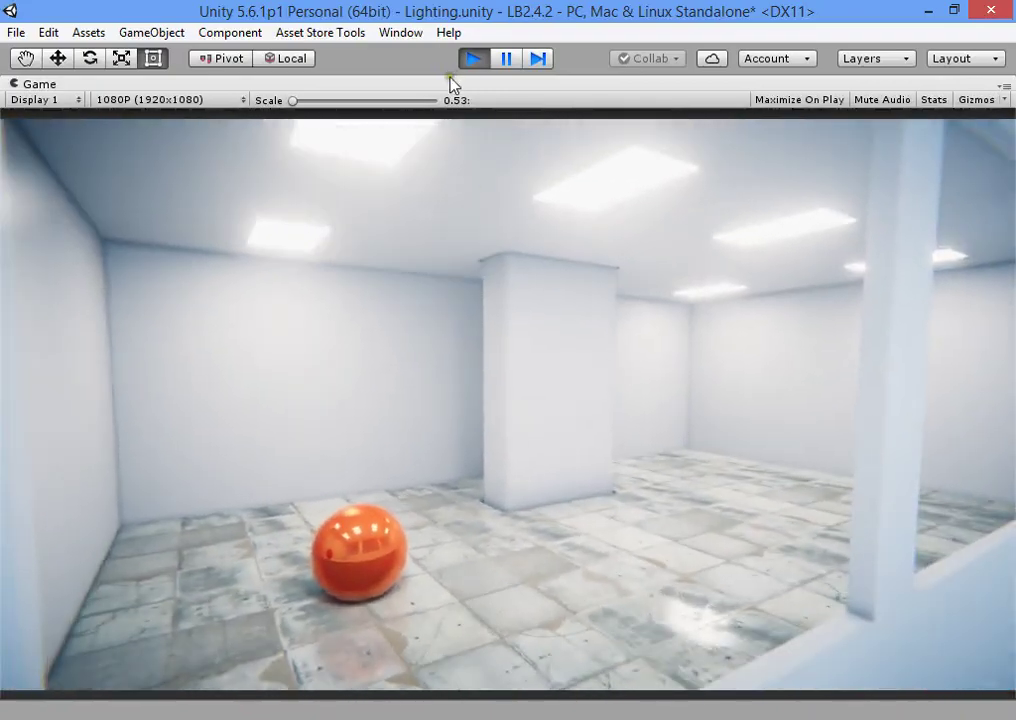
{"action": "right_click", "coordinate": [450, 78]}
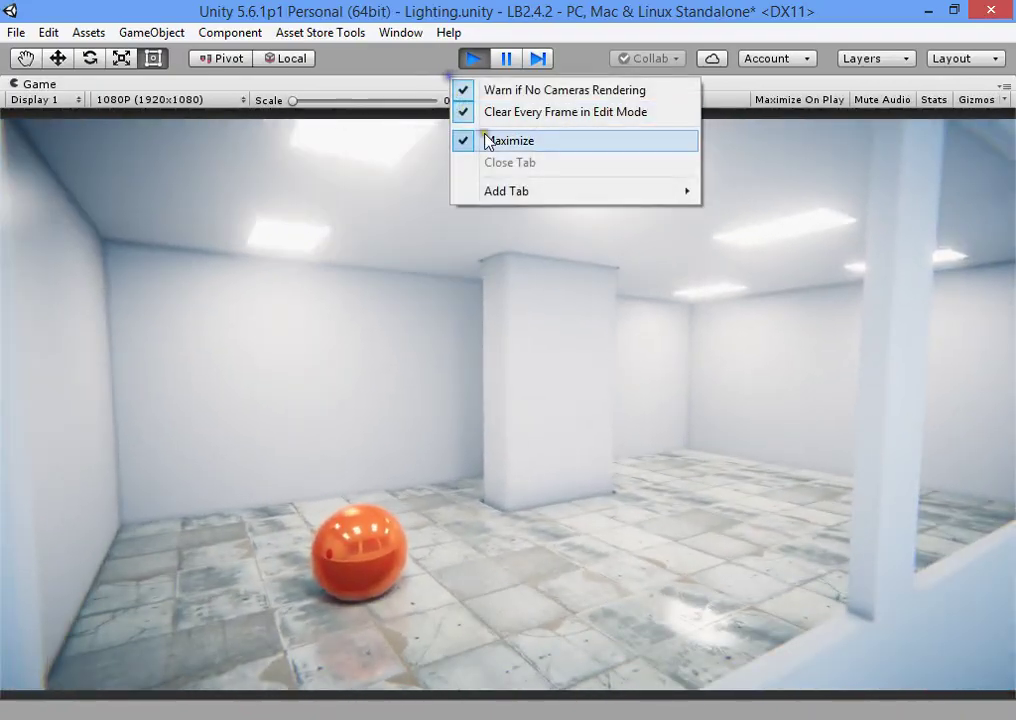
{"action": "left_click", "coordinate": [517, 141]}
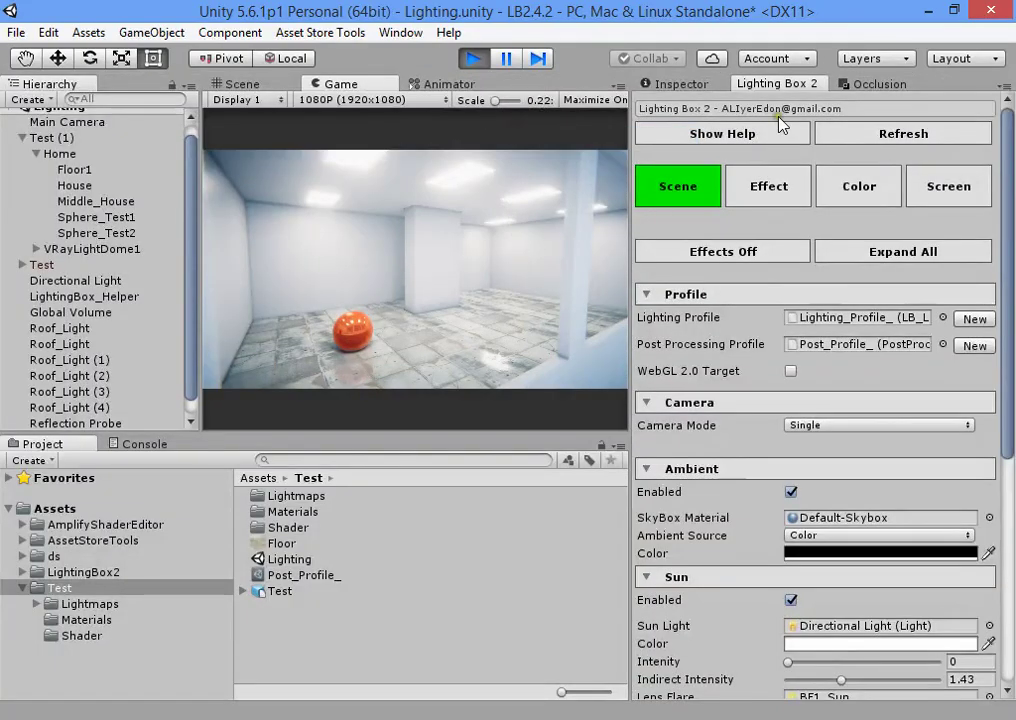
Step: Disable Ambient Occlusion among the screen effects while the scene is playing
{"action": "left_click", "coordinate": [860, 190]}
{"action": "left_click", "coordinate": [915, 195]}
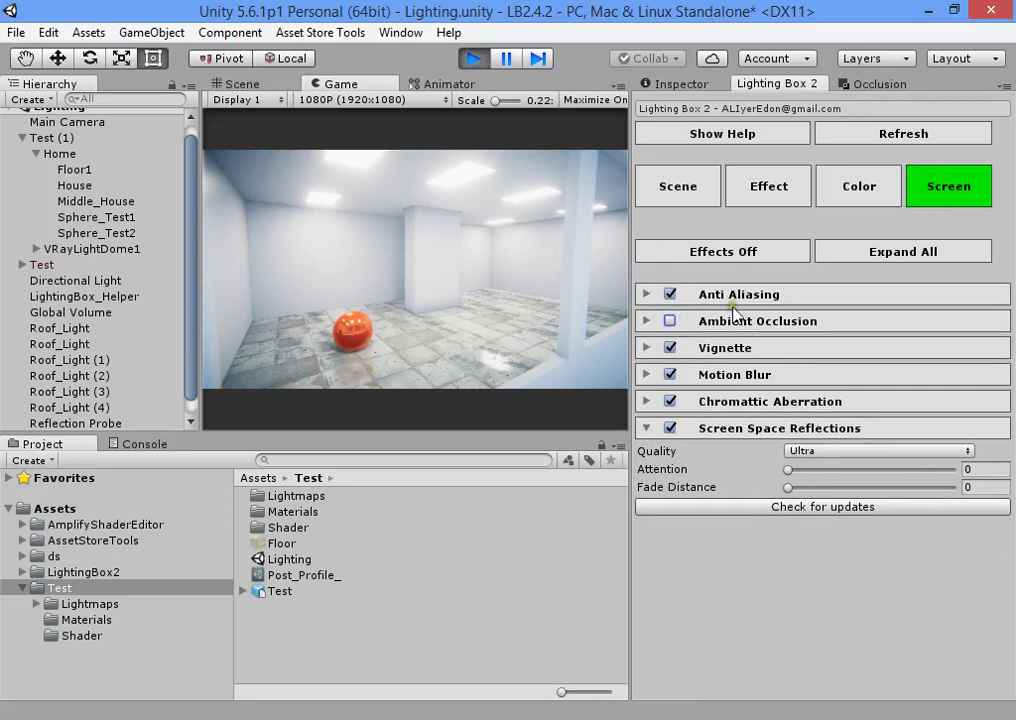
Step: Set the color grading's Gamma to about -0.09, Contrast to about 0.277 and Exposure to 0
{"action": "left_click", "coordinate": [828, 195]}
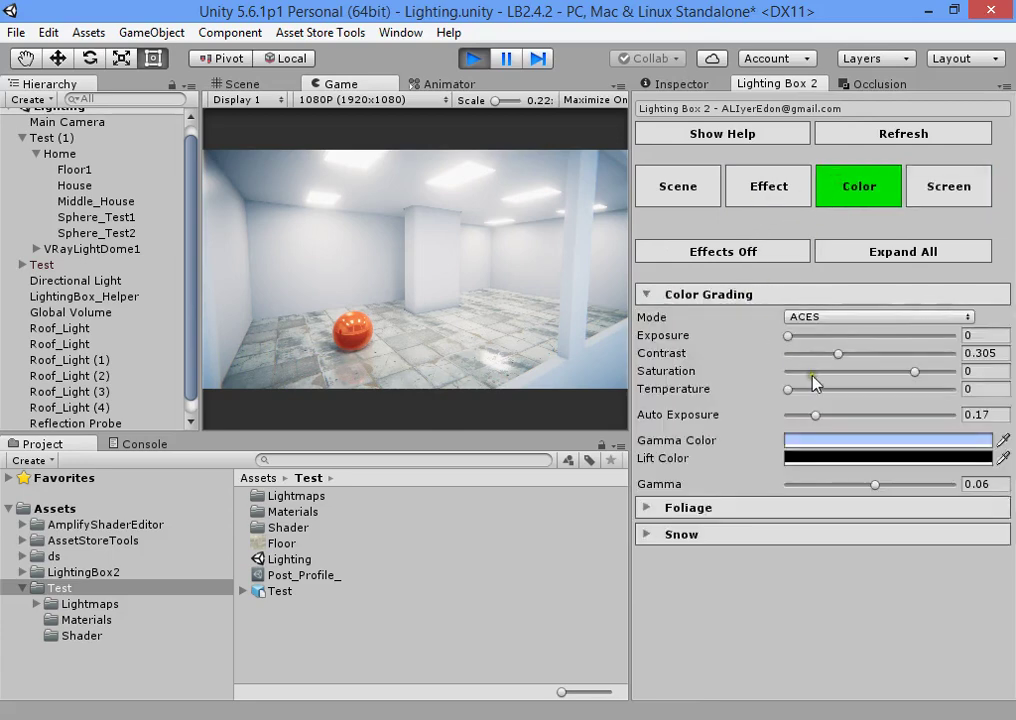
{"action": "mouse_move", "coordinate": [870, 488]}
{"action": "left_mouse_down"}
{"action": "mouse_move", "coordinate": [852, 488]}
{"action": "mouse_move", "coordinate": [890, 488]}
{"action": "mouse_move", "coordinate": [864, 488]}
{"action": "mouse_move", "coordinate": [868, 477]}
{"action": "left_mouse_up"}
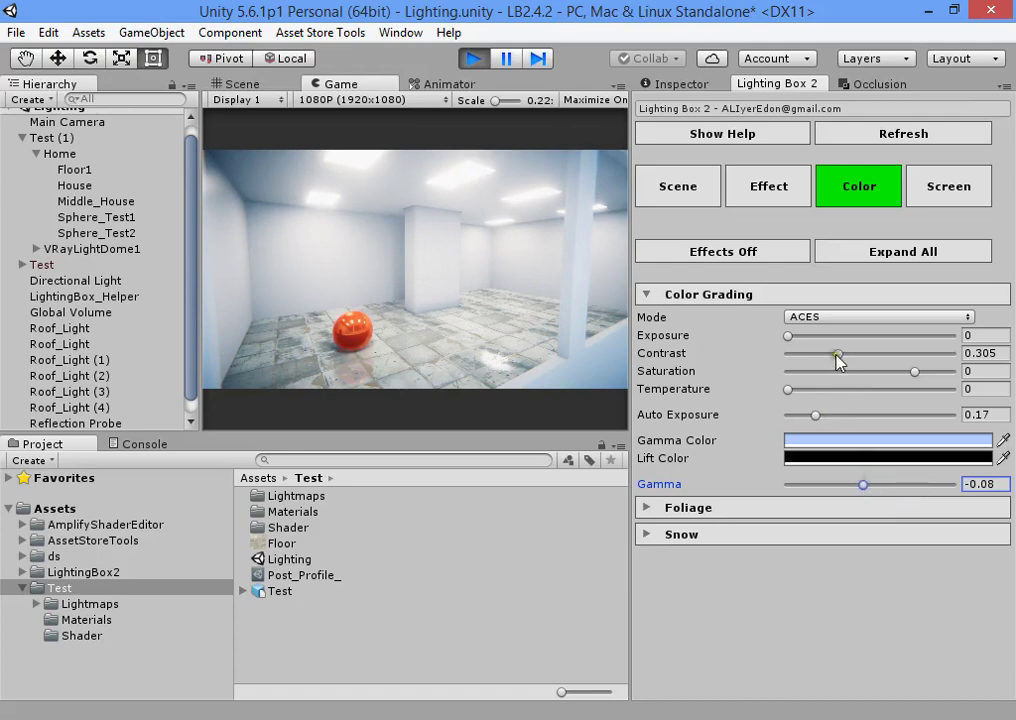
{"action": "left_click_drag", "start_coordinate": [837, 355], "coordinate": [814, 341]}
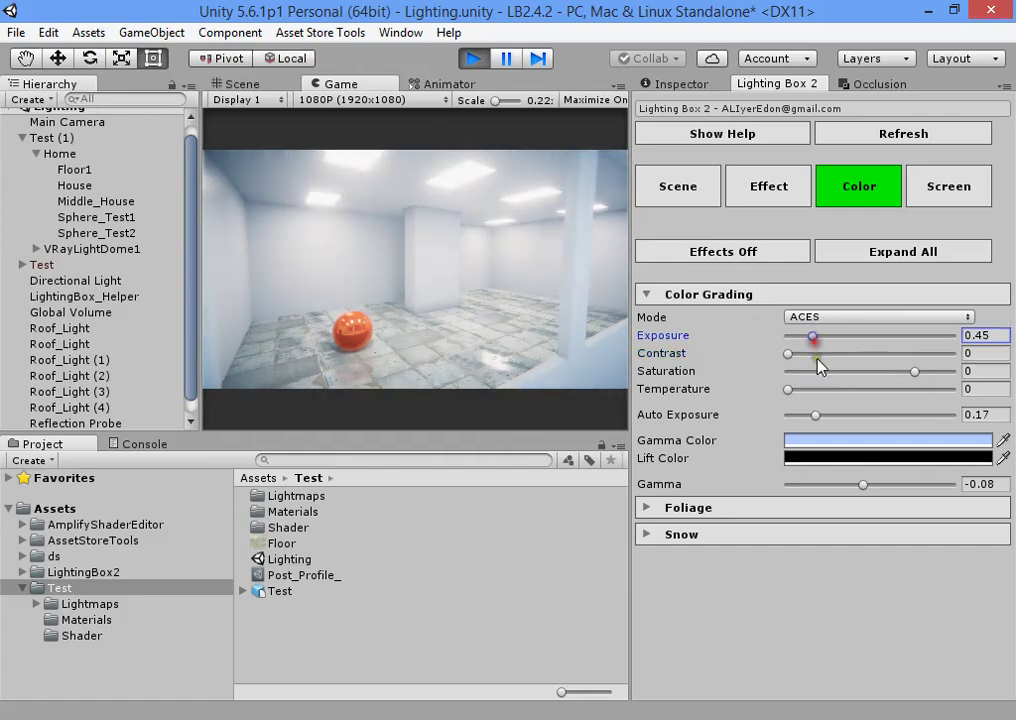
{"action": "mouse_move", "coordinate": [860, 484]}
{"action": "left_mouse_down"}
{"action": "mouse_move", "coordinate": [836, 487]}
{"action": "mouse_move", "coordinate": [861, 489]}
{"action": "left_mouse_up"}
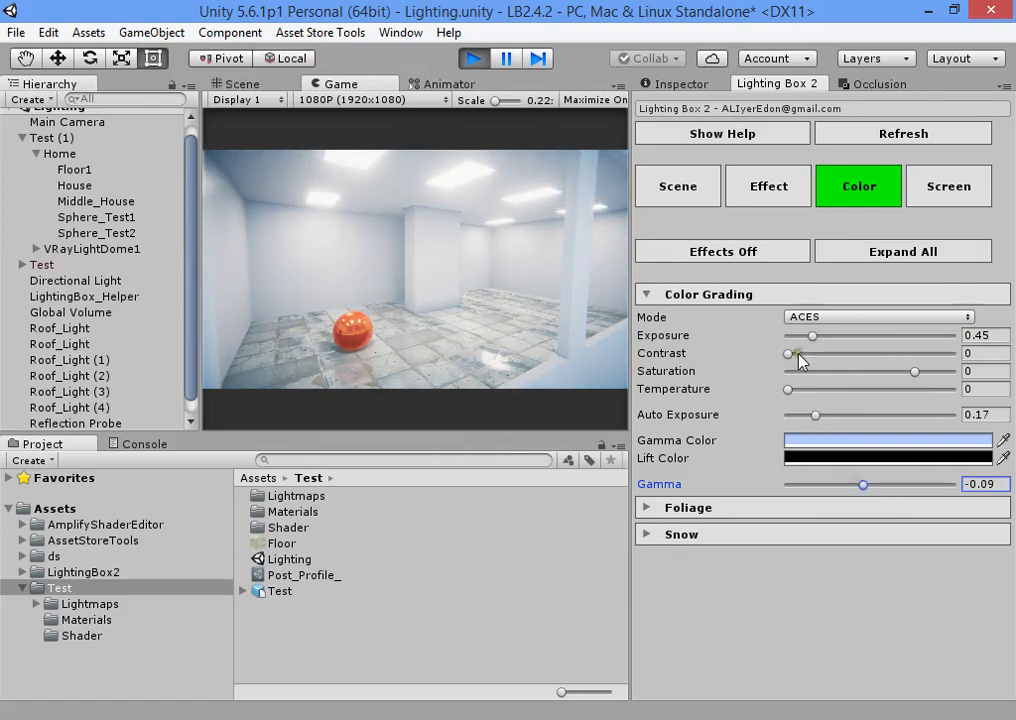
{"action": "left_click_drag", "start_coordinate": [812, 336], "coordinate": [837, 355]}
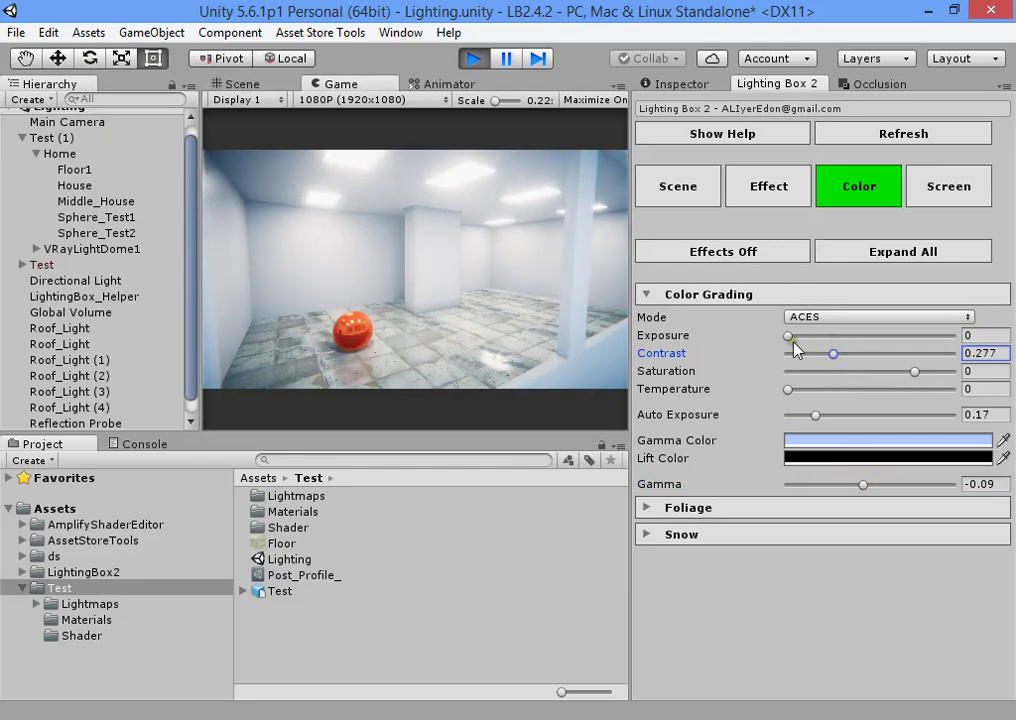
Step: Set the color grading's Gamma Color to a pale blue, hex BAD1FFFF
{"action": "left_click", "coordinate": [803, 439]}
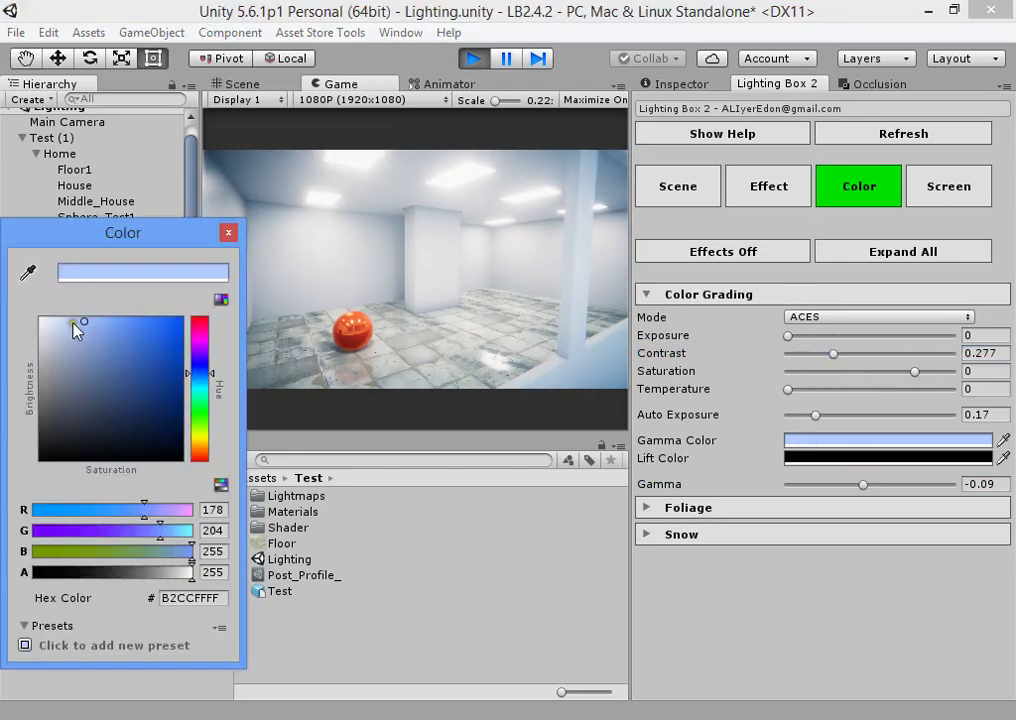
{"action": "left_click_drag", "start_coordinate": [76, 330], "coordinate": [82, 268]}
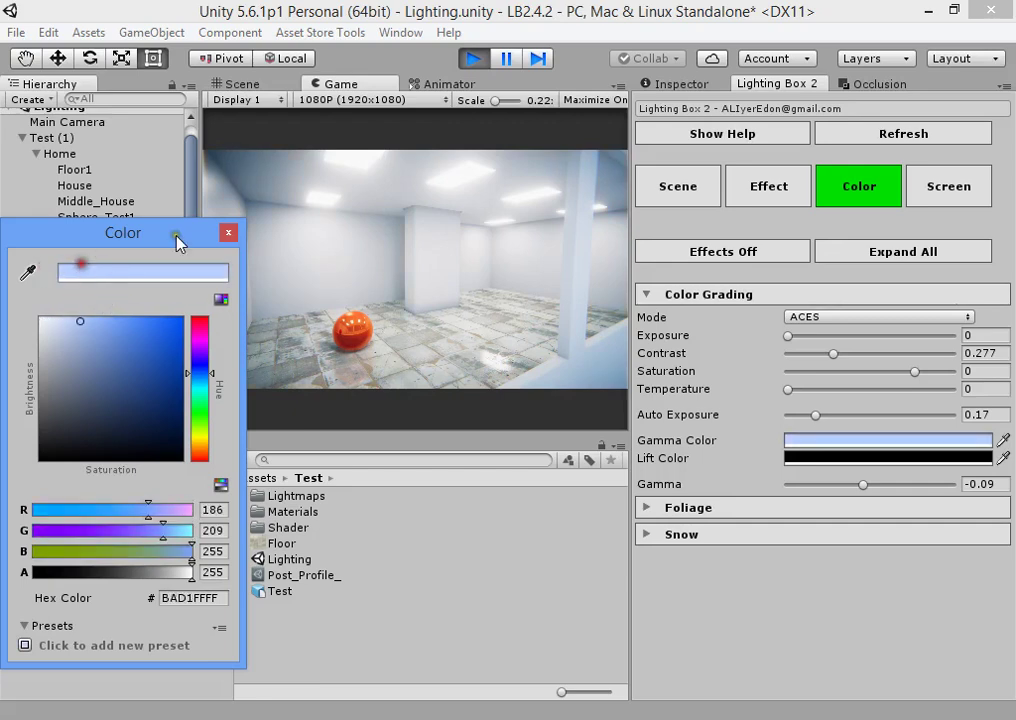
{"action": "left_click", "coordinate": [228, 232]}
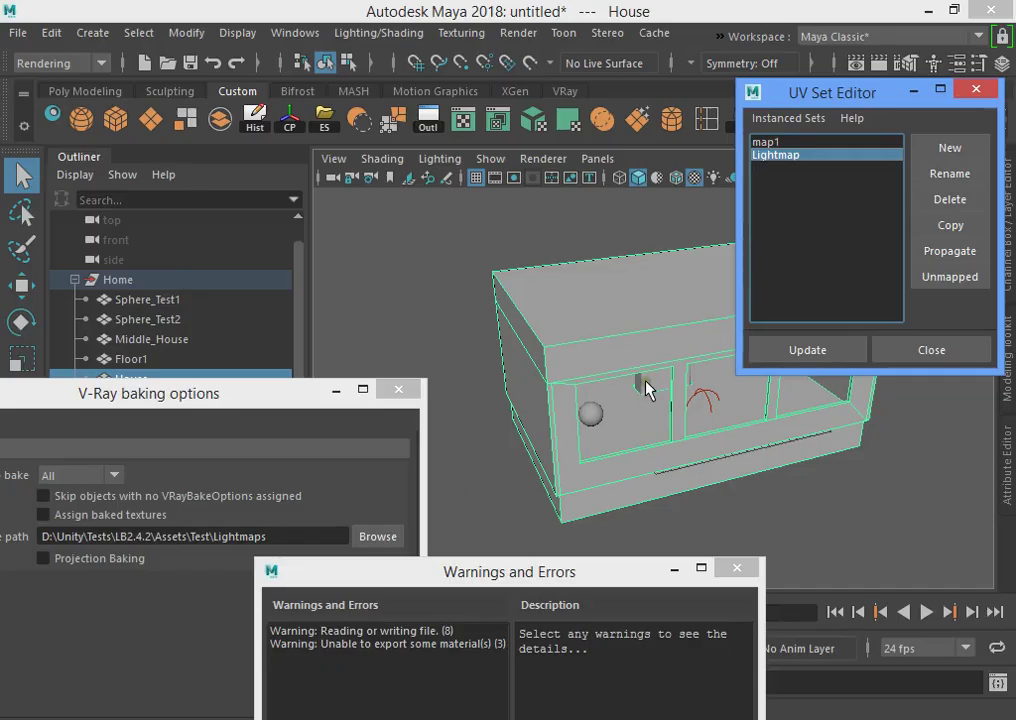
Step: Switch to Maya, preview the house interior and Middle_House with the V-Ray IPR renderer, and return the viewport to Viewport 2.0
{"action": "left_click", "coordinate": [554, 160]}
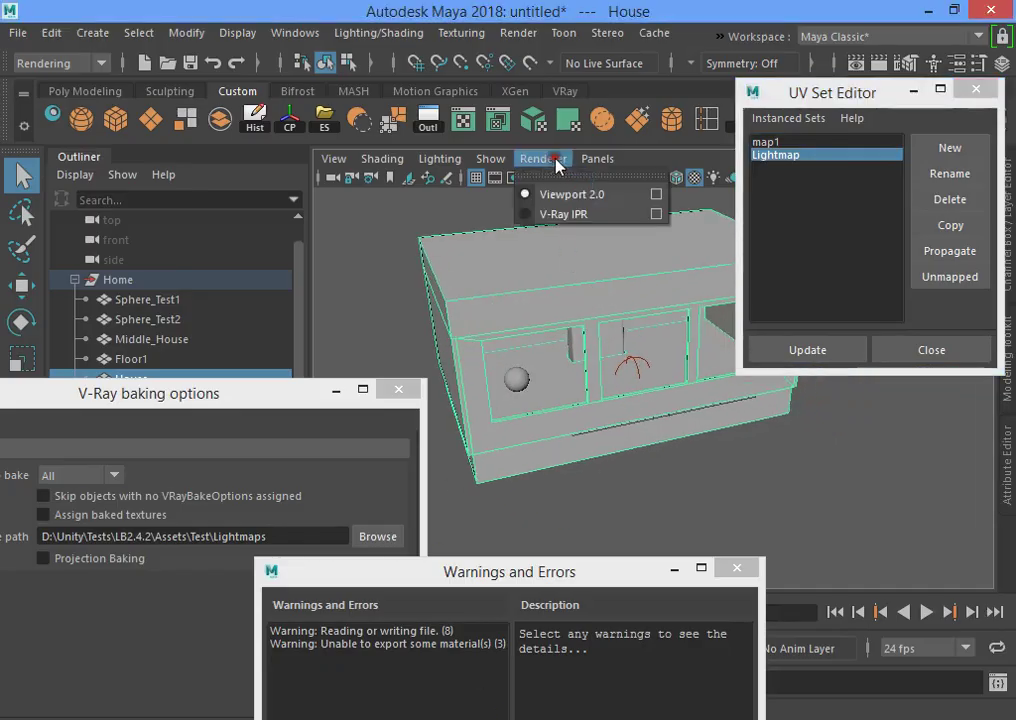
{"action": "left_click", "coordinate": [567, 217]}
{"action": "left_click_drag", "start_coordinate": [647, 363], "coordinate": [513, 322], "text": "alt"}
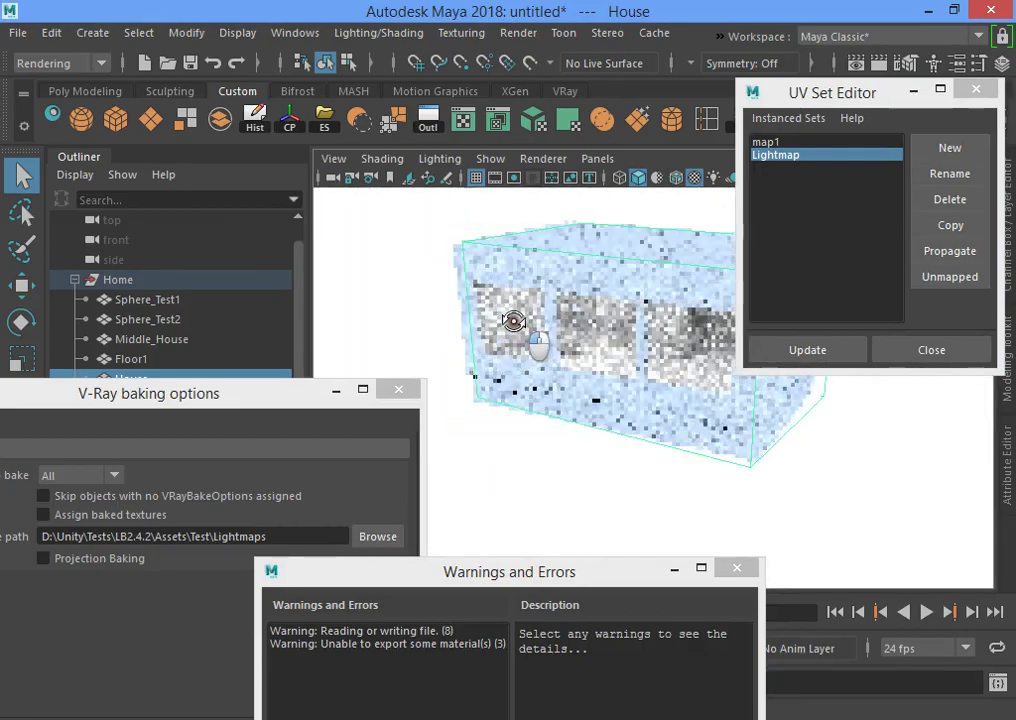
{"action": "right_click_drag", "start_coordinate": [513, 322], "coordinate": [608, 334], "text": "alt"}
{"action": "middle_click_drag", "start_coordinate": [608, 334], "coordinate": [540, 356], "text": "alt"}
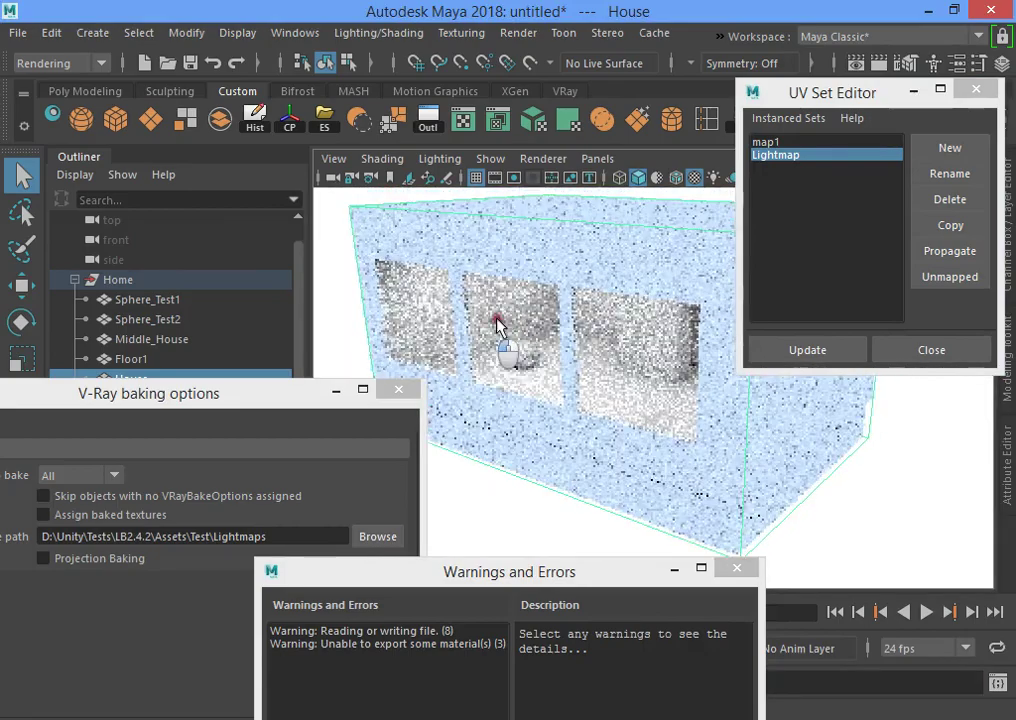
{"action": "left_click_drag", "start_coordinate": [497, 322], "coordinate": [595, 349], "text": "alt"}
{"action": "left_click", "coordinate": [510, 356]}
{"action": "key", "text": "f"}
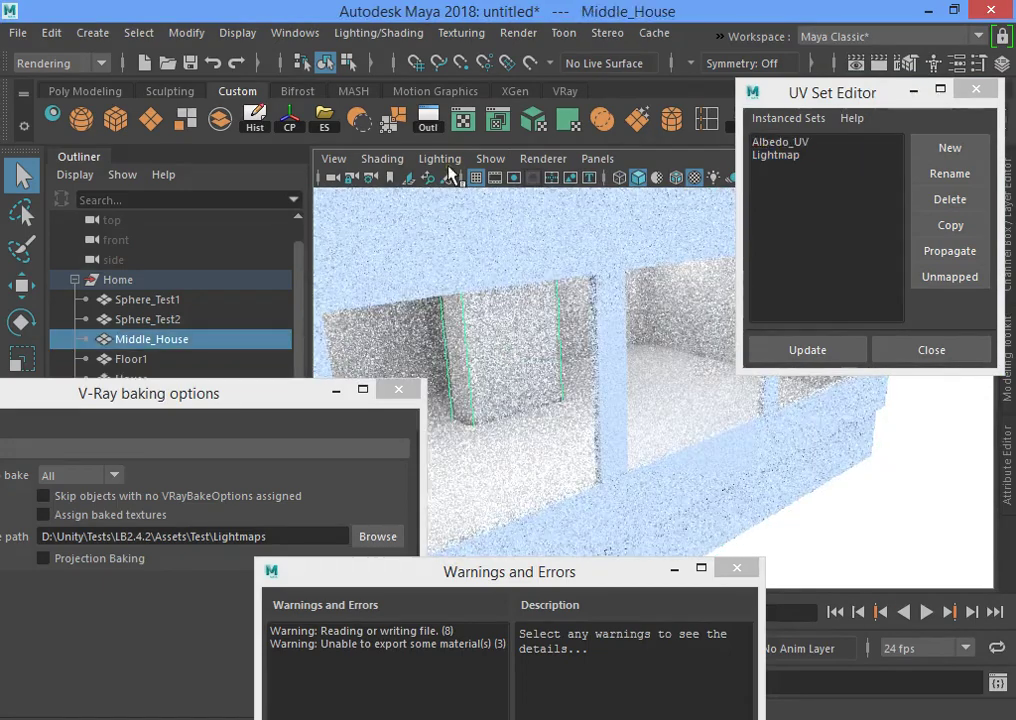
{"action": "left_click", "coordinate": [541, 160]}
{"action": "left_click", "coordinate": [574, 196]}
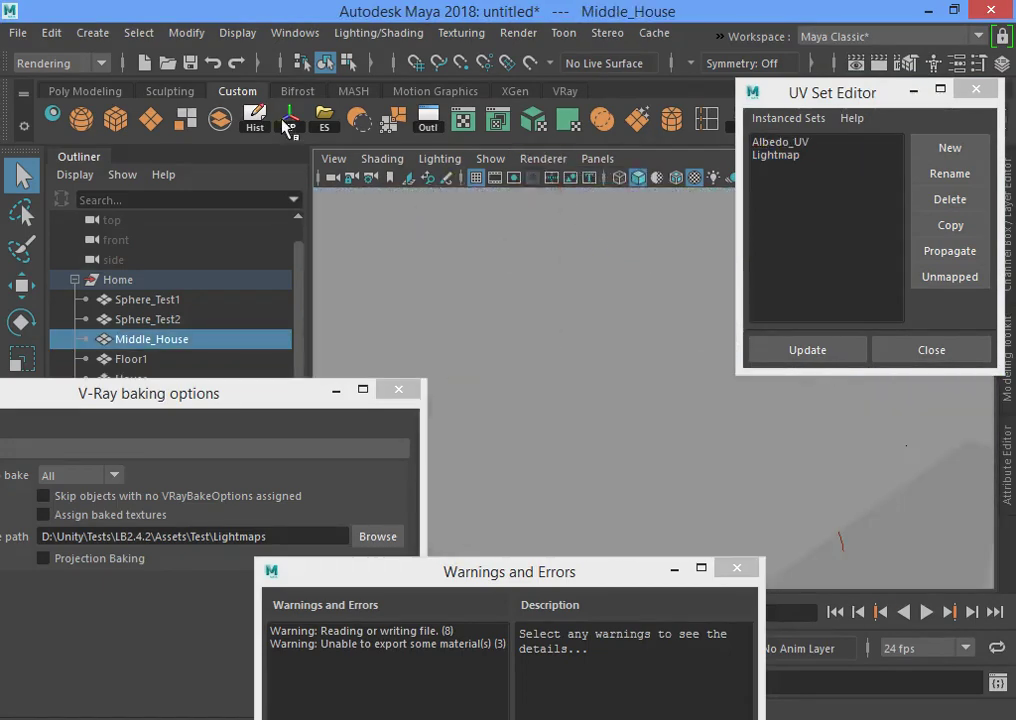
Step: Close the UV Set Editor and create a V-Ray sphere light in the scene
{"action": "left_click", "coordinate": [566, 91]}
{"action": "left_click_drag", "start_coordinate": [830, 80], "coordinate": [907, 270]}
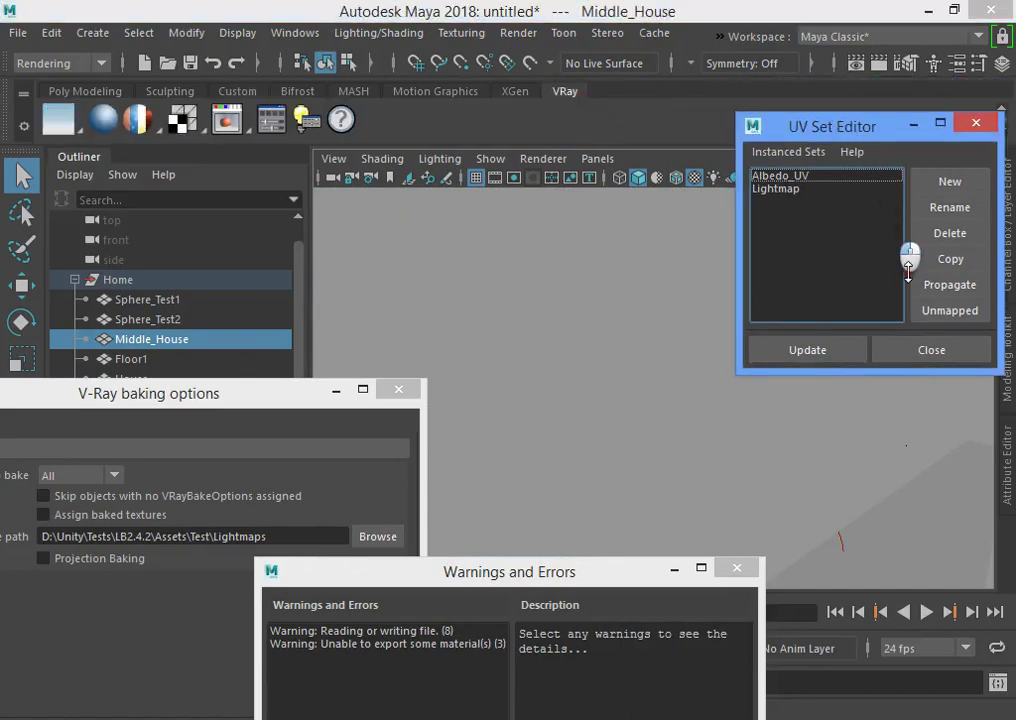
{"action": "right_click_drag", "start_coordinate": [698, 420], "coordinate": [545, 290], "text": "alt"}
{"action": "left_click_drag", "start_coordinate": [633, 337], "coordinate": [645, 210], "text": "alt"}
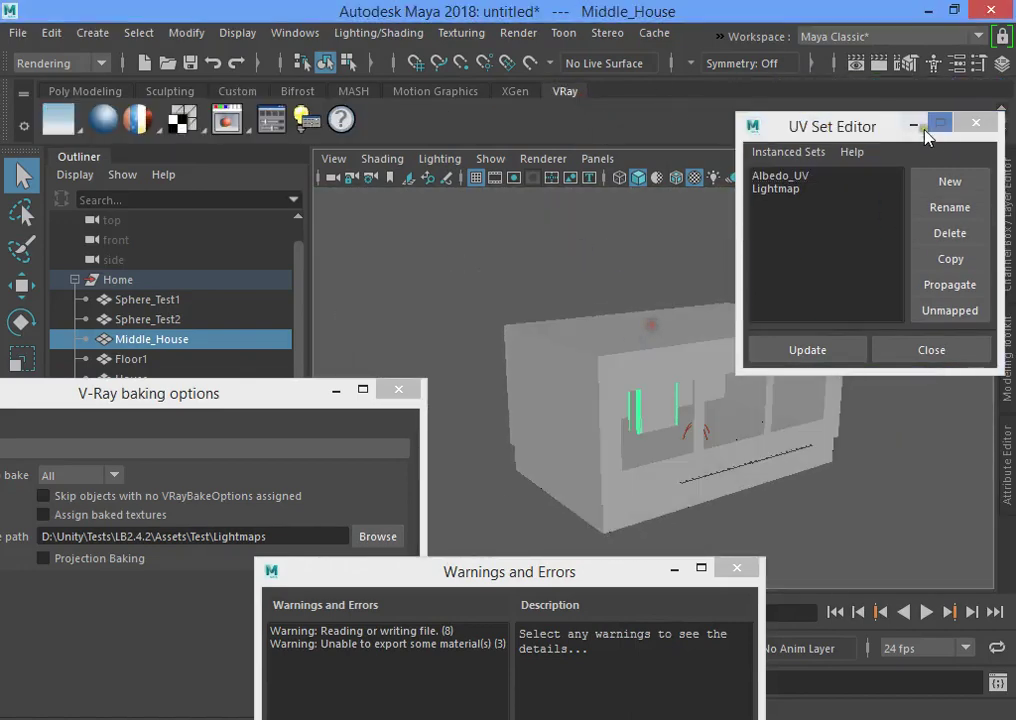
{"action": "left_click", "coordinate": [977, 131]}
{"action": "scroll", "coordinate": [658, 302], "scroll_direction": "up", "scroll_amount": 5}
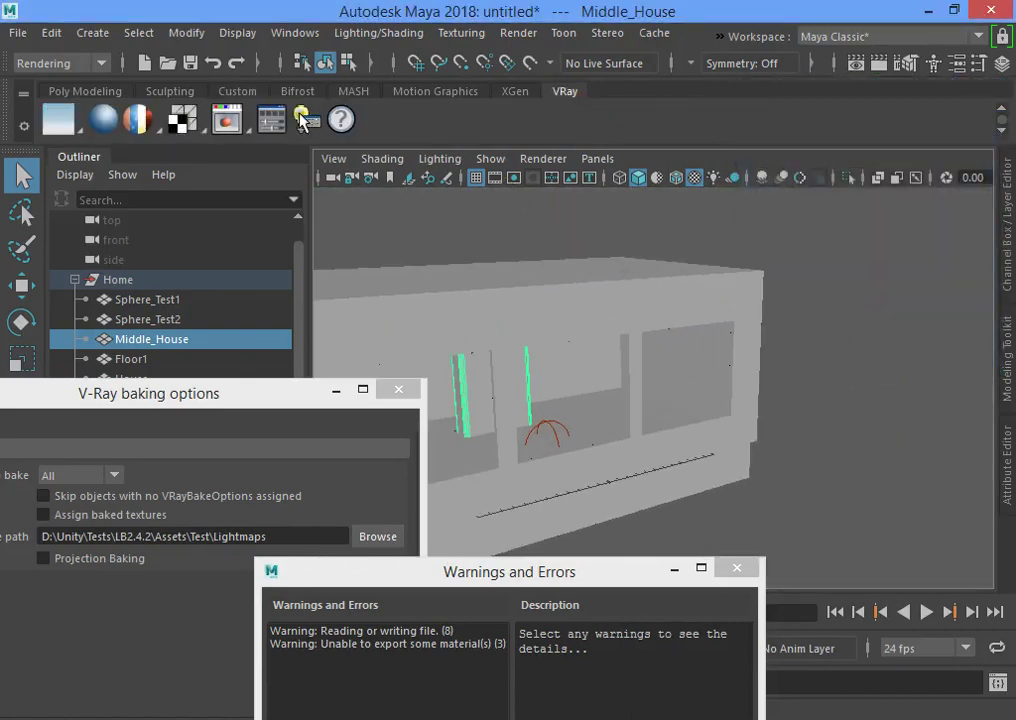
{"action": "left_click", "coordinate": [1002, 108]}
{"action": "left_click", "coordinate": [1002, 109]}
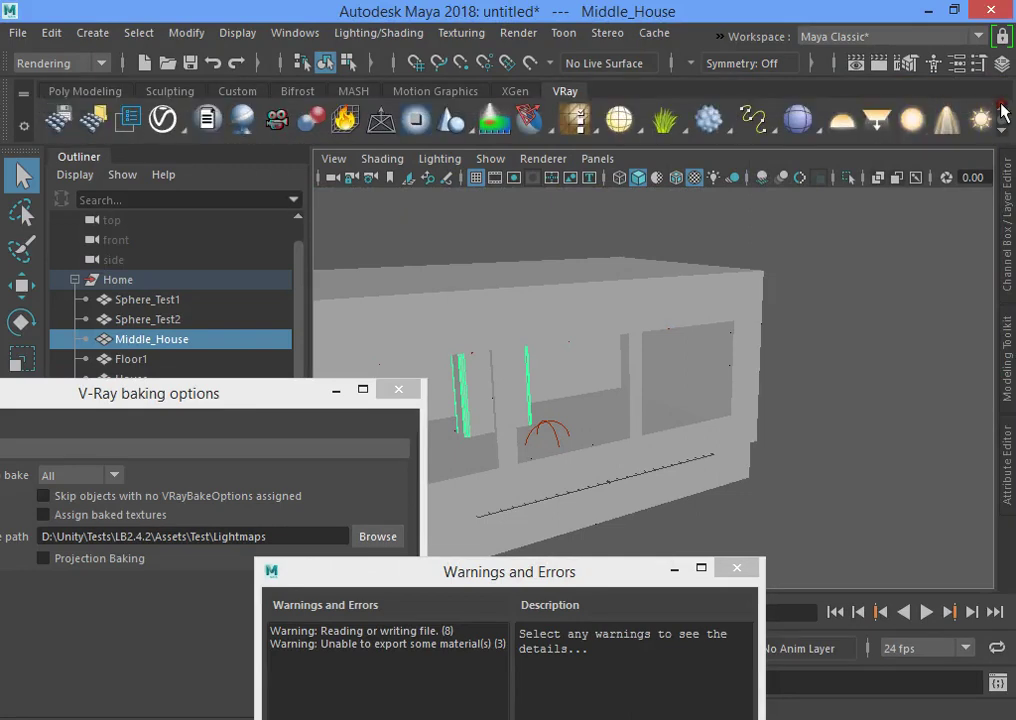
{"action": "left_click", "coordinate": [913, 123]}
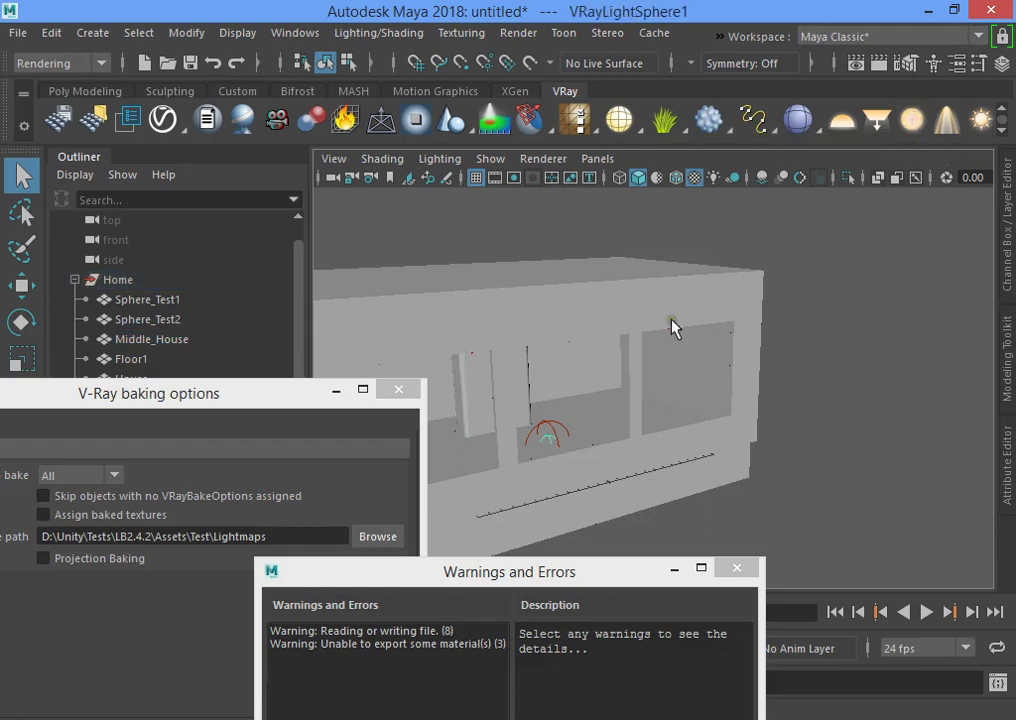
Step: Move the sphere light off the scene origin and raise it above the floor inside the room
{"action": "left_click_drag", "start_coordinate": [671, 326], "coordinate": [587, 401], "text": "alt"}
{"action": "scroll", "coordinate": [587, 401], "scroll_direction": "up", "scroll_amount": 4}
{"action": "middle_click_drag", "start_coordinate": [609, 454], "coordinate": [726, 381], "text": "alt"}
{"action": "key", "text": "w"}
{"action": "left_click_drag", "start_coordinate": [604, 433], "coordinate": [744, 361]}
{"action": "key", "text": "f"}
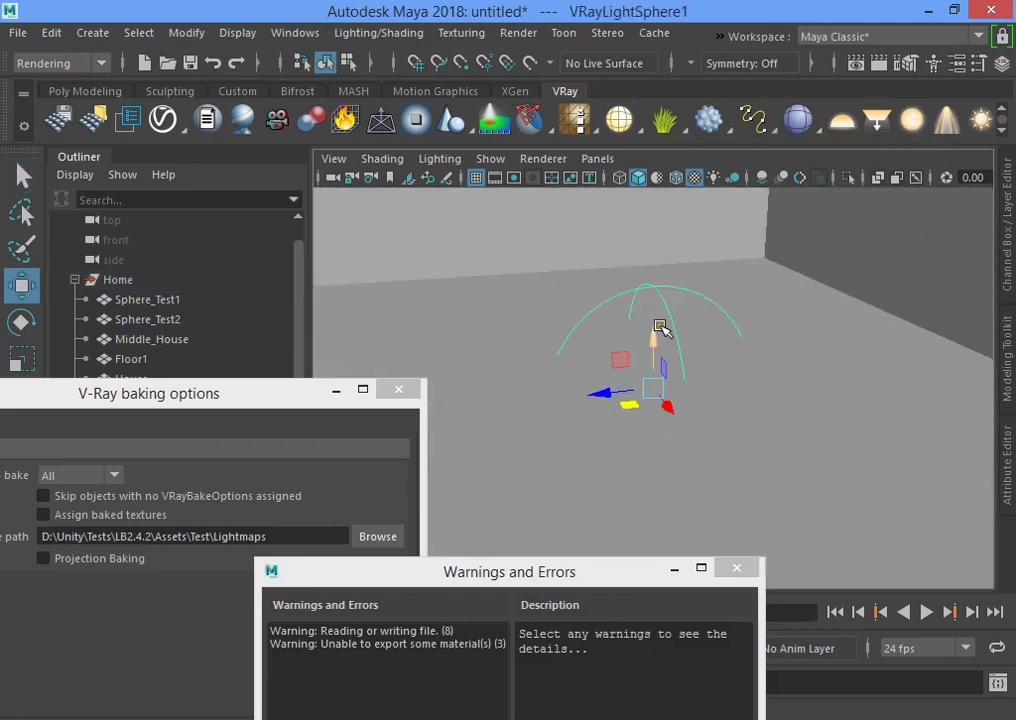
{"action": "left_click_drag", "start_coordinate": [657, 328], "coordinate": [660, 192]}
{"action": "right_click_drag", "start_coordinate": [740, 245], "coordinate": [705, 201], "text": "alt"}
{"action": "middle_click_drag", "start_coordinate": [683, 293], "coordinate": [719, 316], "text": "alt"}
{"action": "left_click_drag", "start_coordinate": [704, 304], "coordinate": [733, 309]}
{"action": "left_click_drag", "start_coordinate": [794, 363], "coordinate": [597, 200], "text": "alt"}
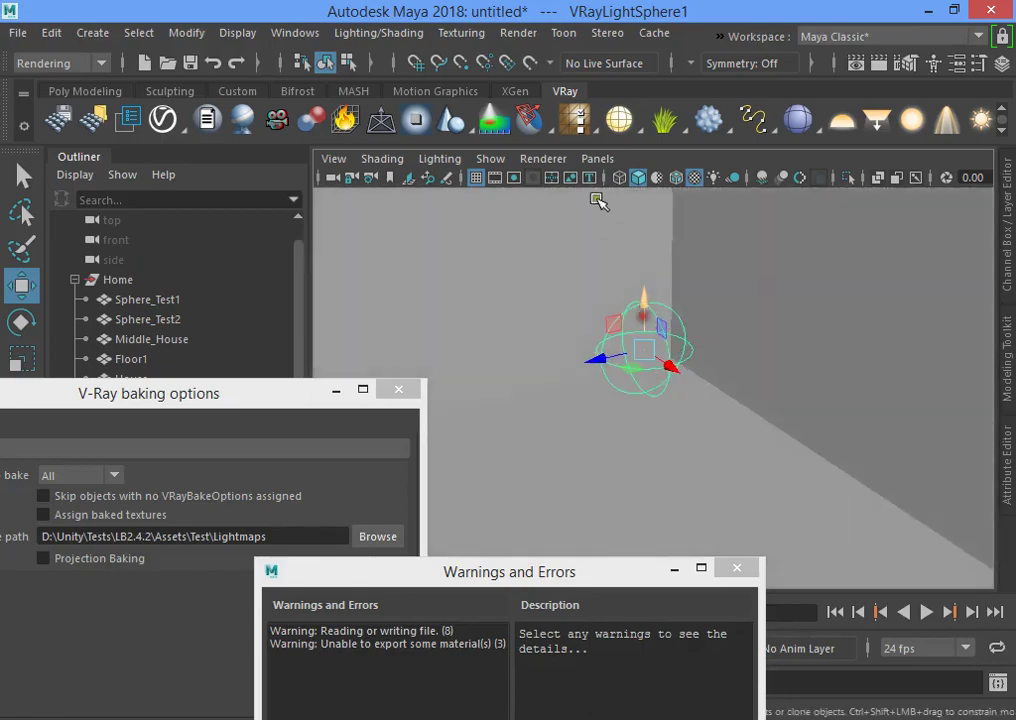
Step: Switch the viewport to V-Ray IPR and reposition the sphere light in the room beside the middle block
{"action": "left_click", "coordinate": [543, 158]}
{"action": "left_click", "coordinate": [562, 209]}
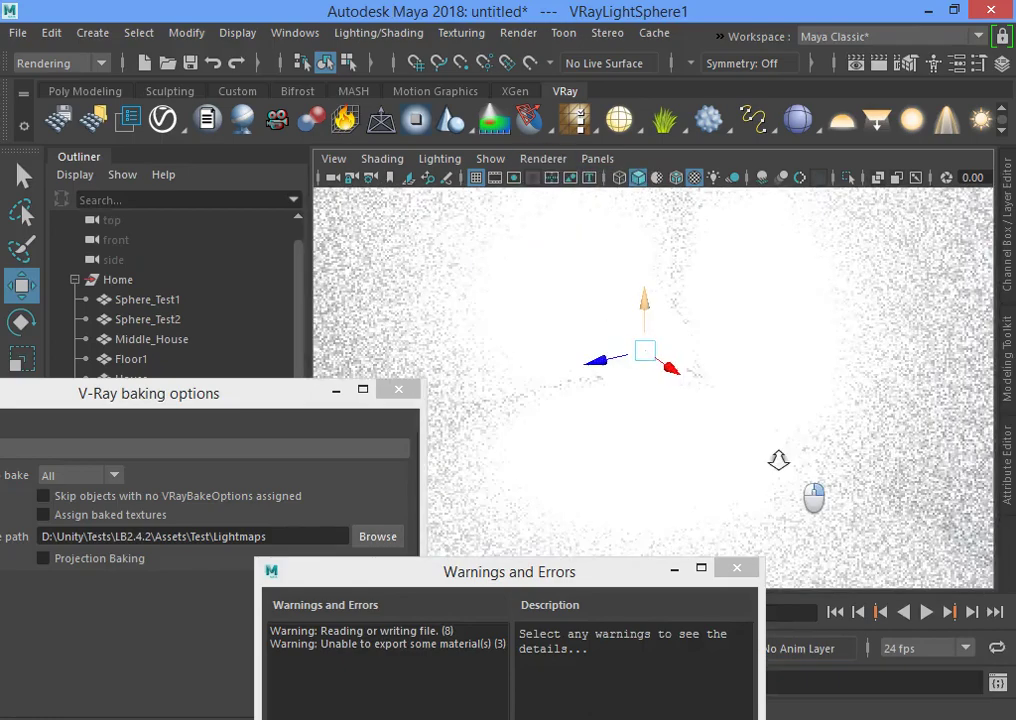
{"action": "left_click_drag", "start_coordinate": [658, 245], "coordinate": [570, 311], "text": "alt"}
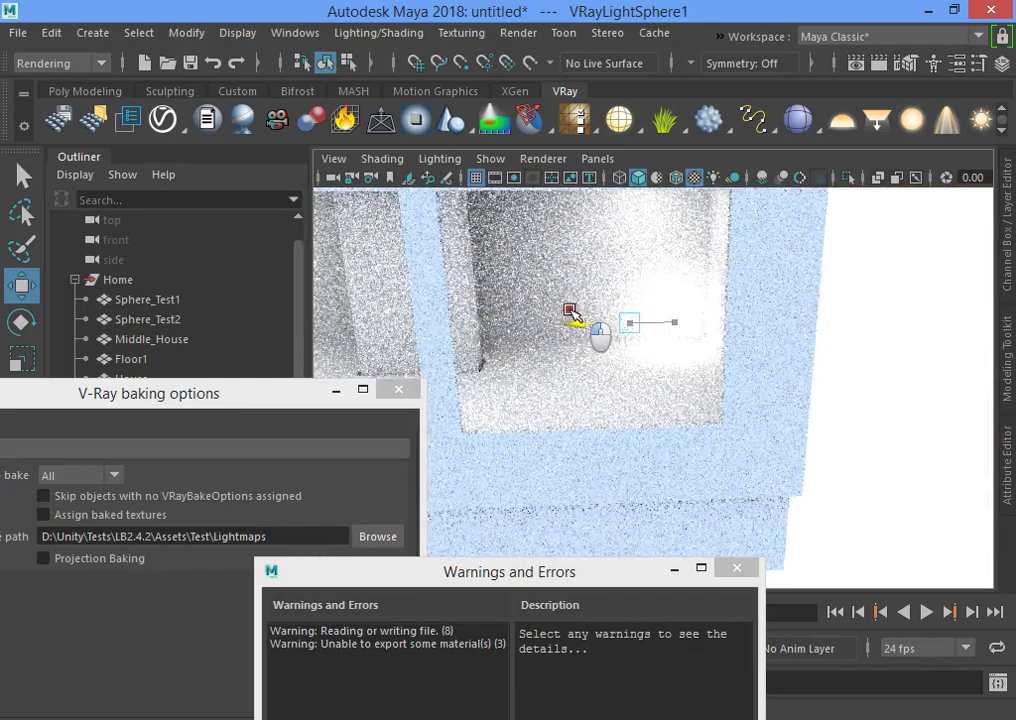
{"action": "left_click_drag", "start_coordinate": [619, 340], "coordinate": [676, 336], "text": "alt"}
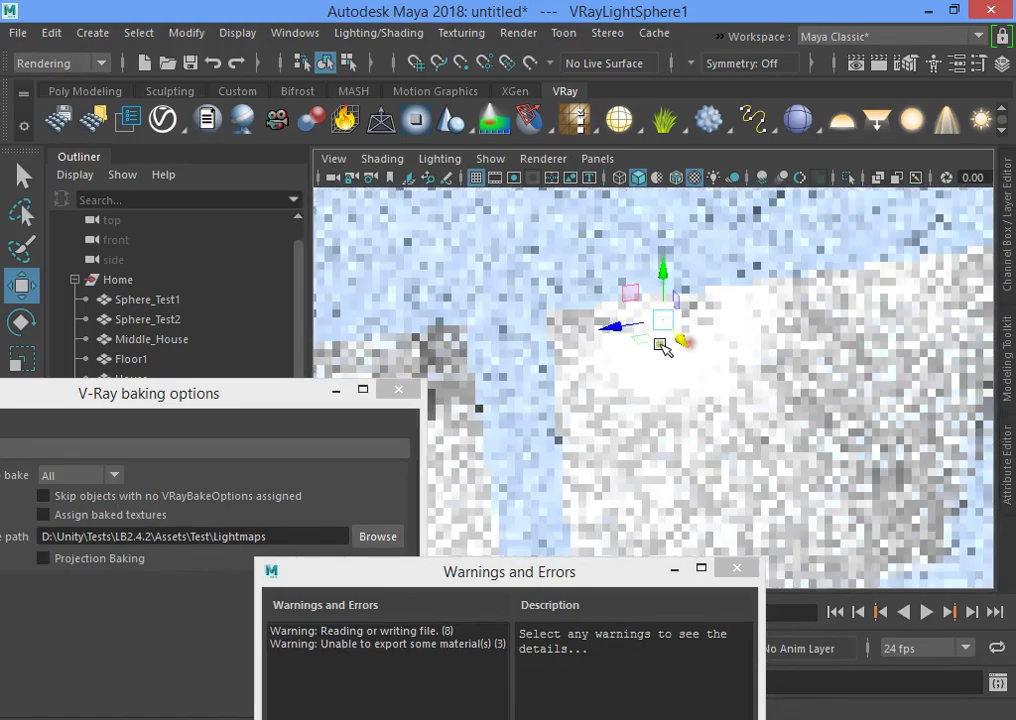
{"action": "left_click_drag", "start_coordinate": [557, 322], "coordinate": [633, 375], "text": "alt"}
{"action": "middle_click_drag", "start_coordinate": [633, 375], "coordinate": [857, 451], "text": "alt"}
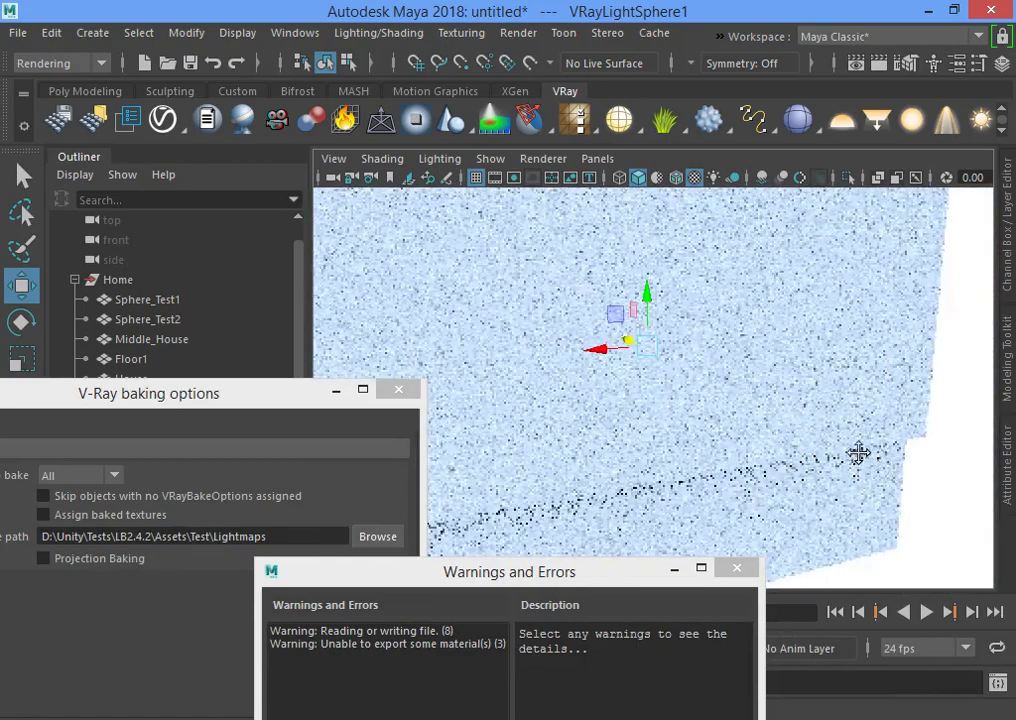
{"action": "left_click_drag", "start_coordinate": [857, 451], "coordinate": [823, 386], "text": "alt"}
{"action": "middle_click_drag", "start_coordinate": [823, 386], "coordinate": [669, 357], "text": "alt"}
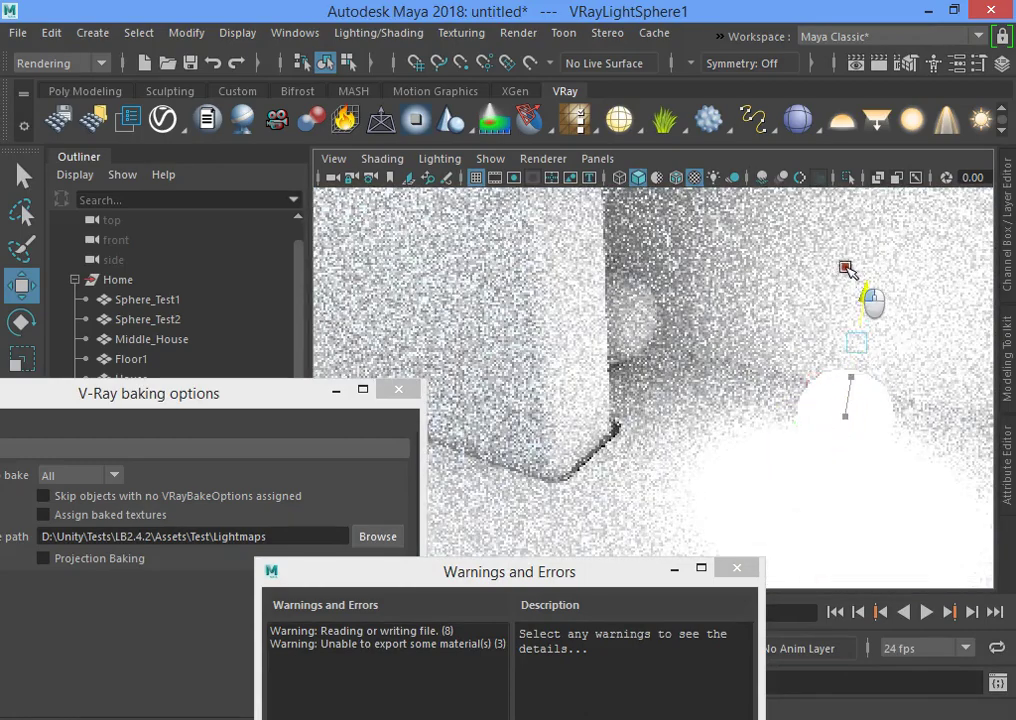
Step: Scale the sphere light slightly and set its light color to orange with hue 19.332, saturation 1 and value 1
{"action": "key", "text": "r"}
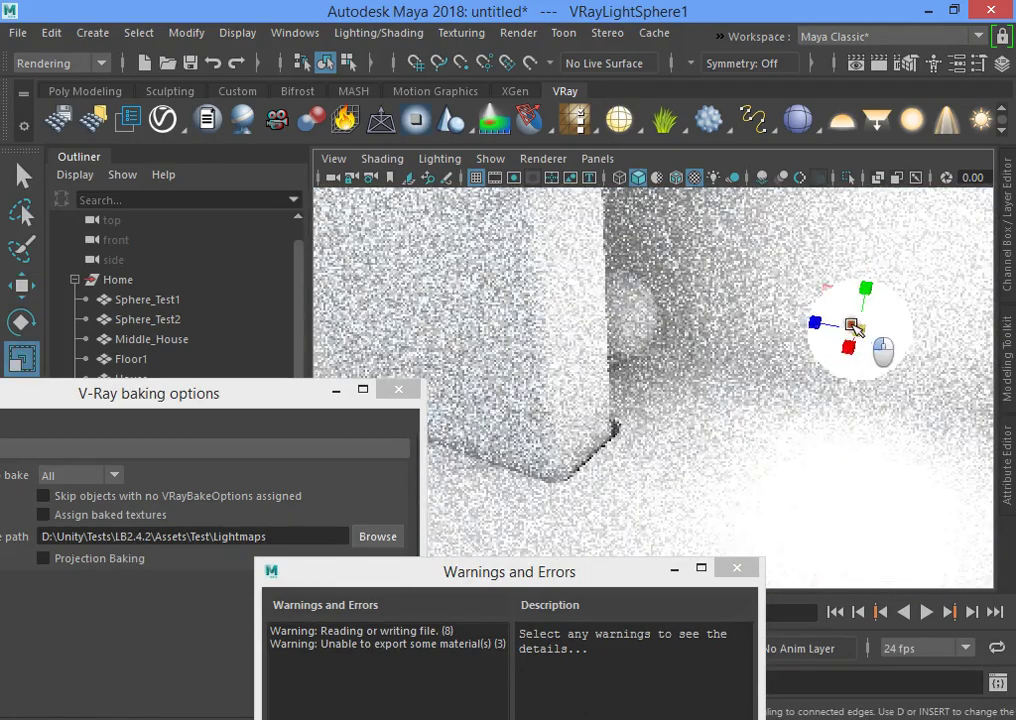
{"action": "left_click_drag", "start_coordinate": [855, 329], "coordinate": [855, 327]}
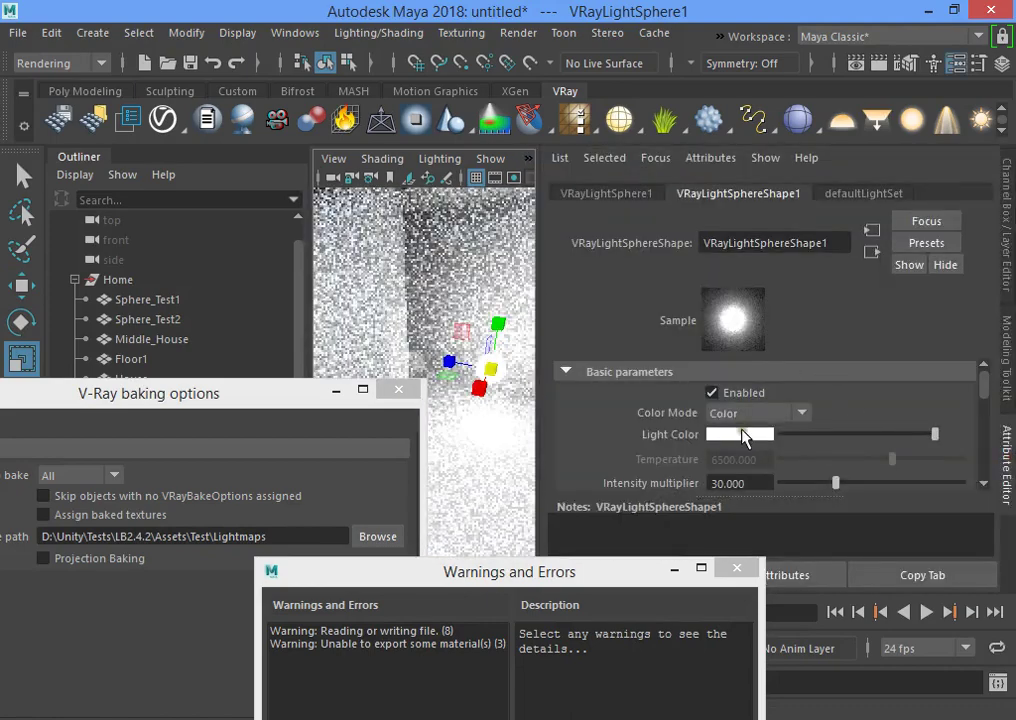
{"action": "left_click", "coordinate": [758, 434]}
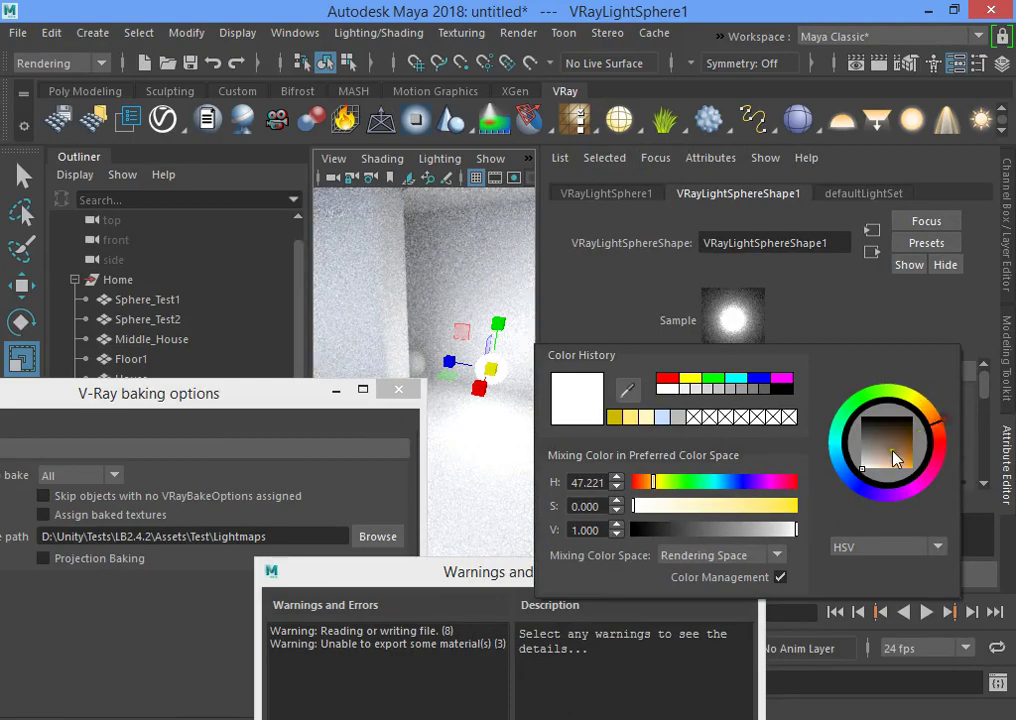
{"action": "mouse_move", "coordinate": [895, 458]}
{"action": "left_mouse_down"}
{"action": "mouse_move", "coordinate": [934, 472]}
{"action": "mouse_move", "coordinate": [948, 426]}
{"action": "left_mouse_up"}
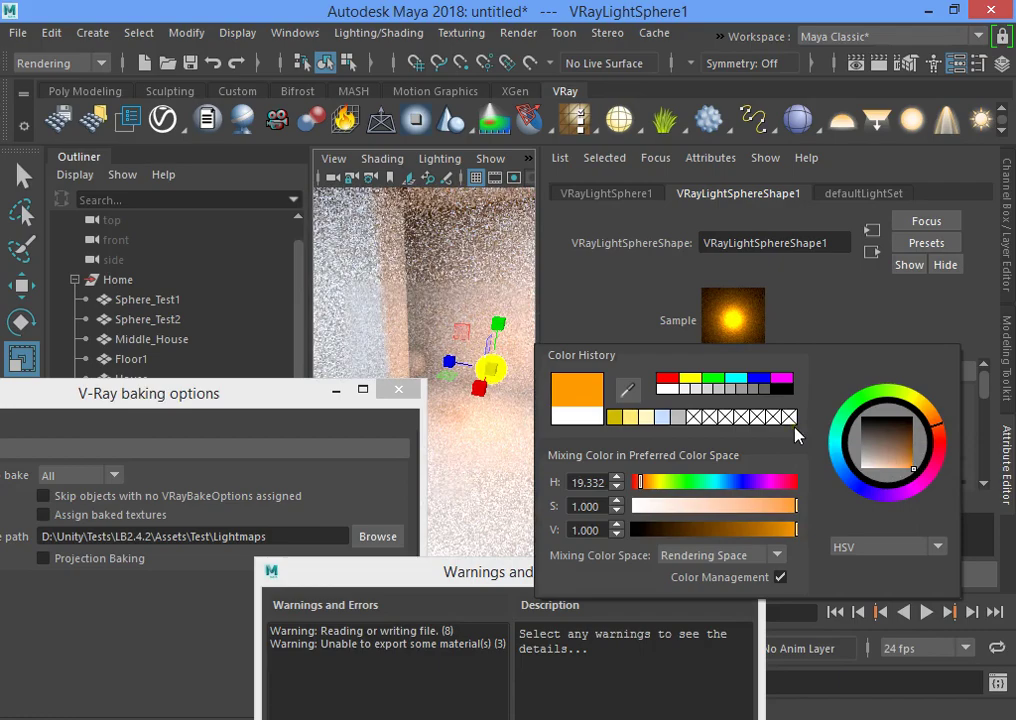
{"action": "left_click", "coordinate": [1008, 447]}
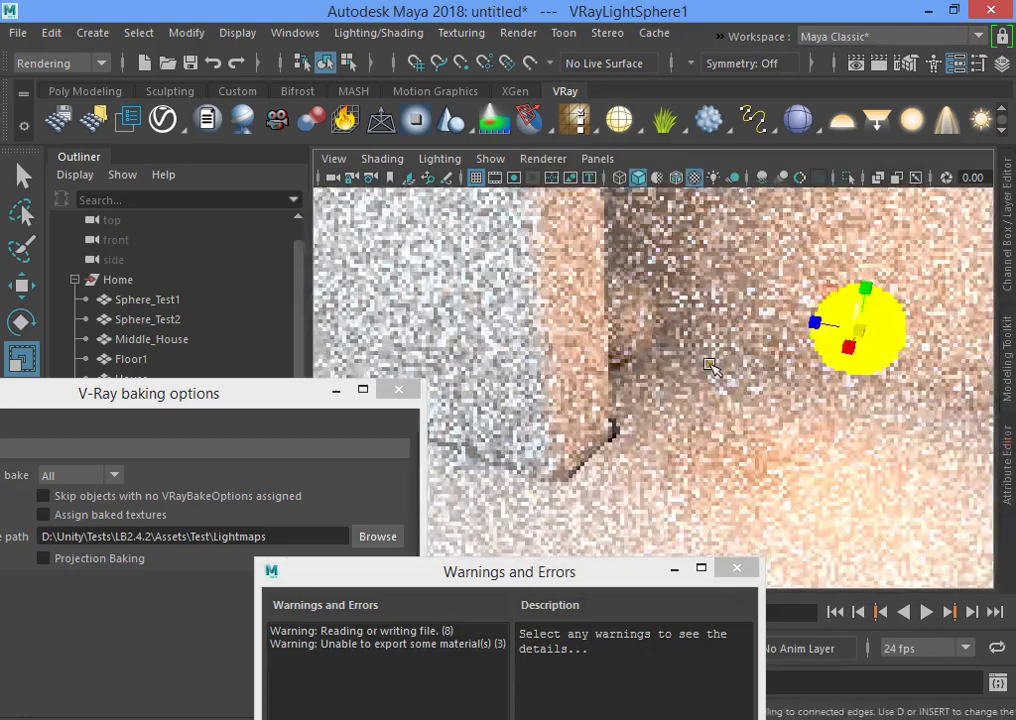
Step: Return the viewport to Viewport 2.0 and bake all objects with V-Ray to D:\Unity\Tests\LB2.4.2\Assets\Test\Lightmaps
{"action": "left_click_drag", "start_coordinate": [629, 383], "coordinate": [809, 410], "text": "alt"}
{"action": "right_click_drag", "start_coordinate": [809, 410], "coordinate": [715, 241], "text": "alt"}
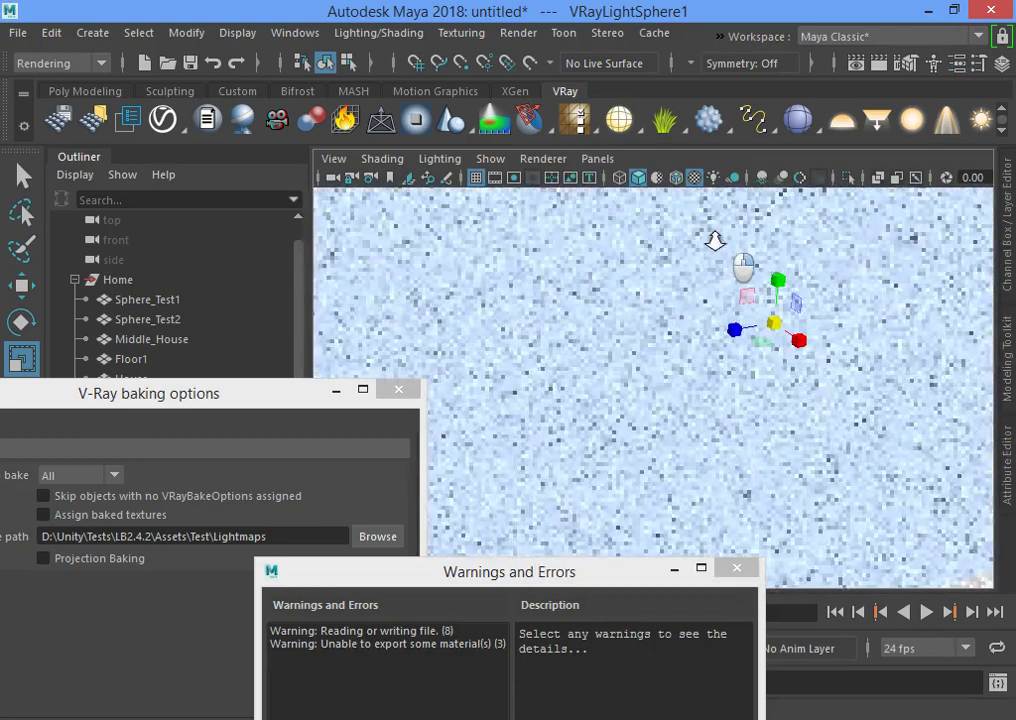
{"action": "left_click_drag", "start_coordinate": [710, 270], "coordinate": [717, 329], "text": "alt"}
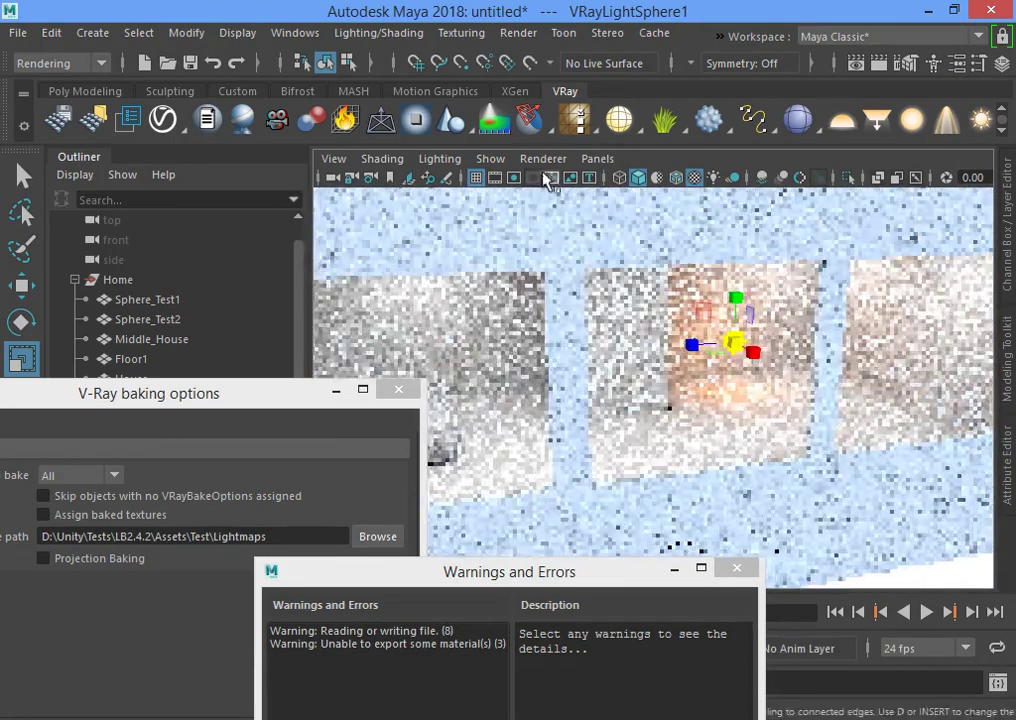
{"action": "left_click", "coordinate": [543, 158]}
{"action": "left_click", "coordinate": [565, 197]}
{"action": "left_click_drag", "start_coordinate": [208, 400], "coordinate": [310, 148]}
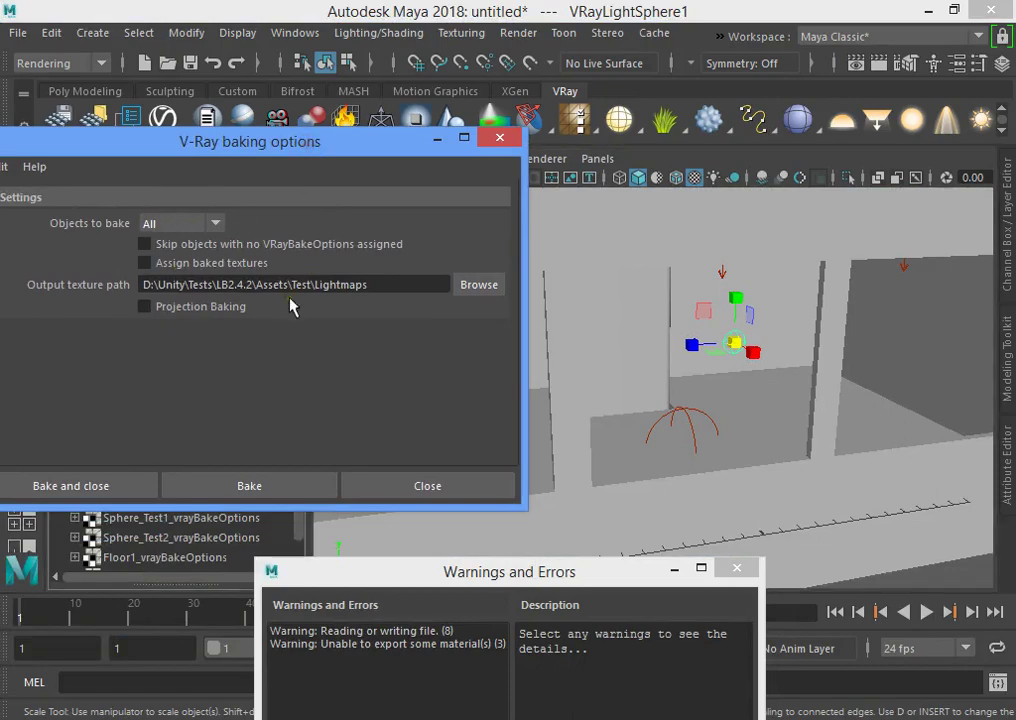
{"action": "left_click", "coordinate": [204, 490]}
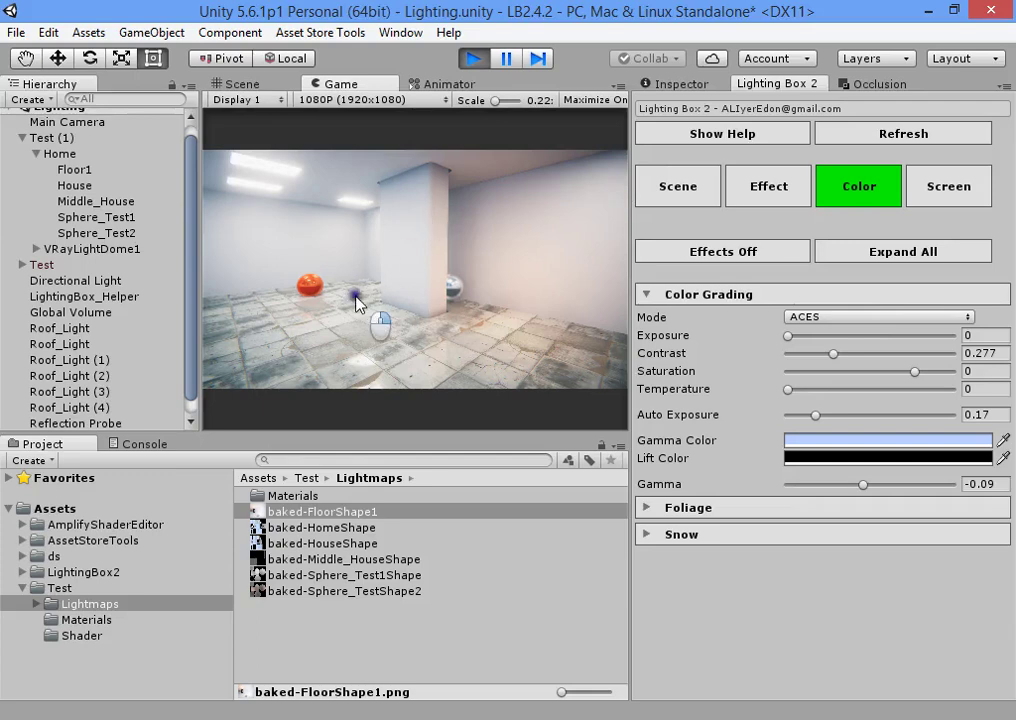
Step: Switch to Unity and fly through the room in play mode to examine the baked lighting
{"action": "key", "text": "w"}
{"action": "right_click_drag", "start_coordinate": [355, 297], "coordinate": [25, 555]}
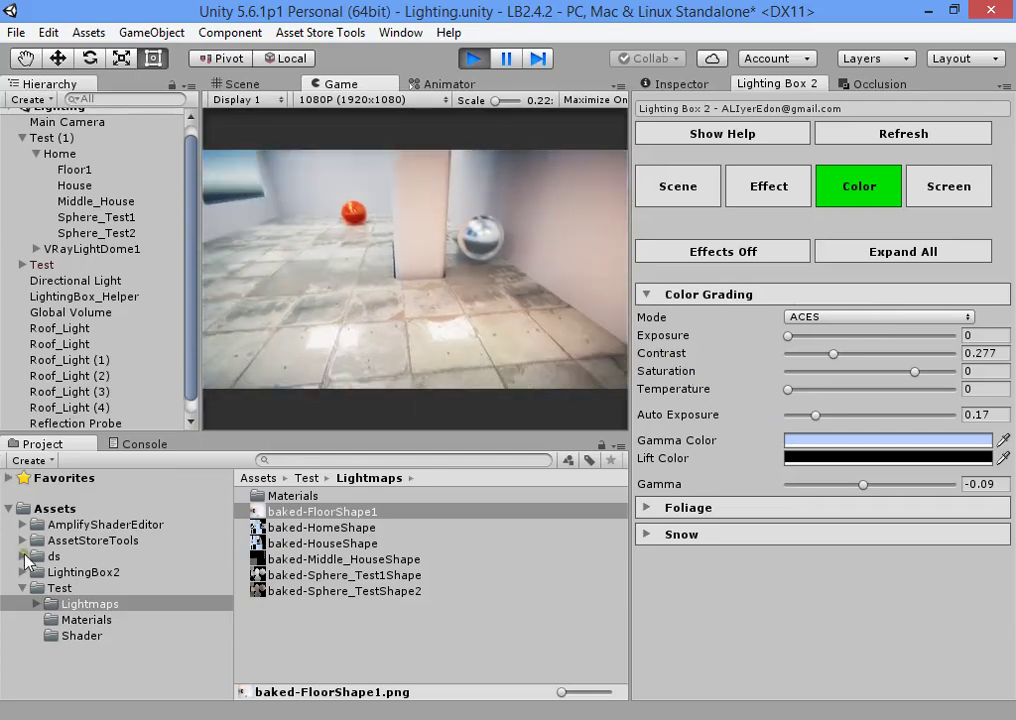